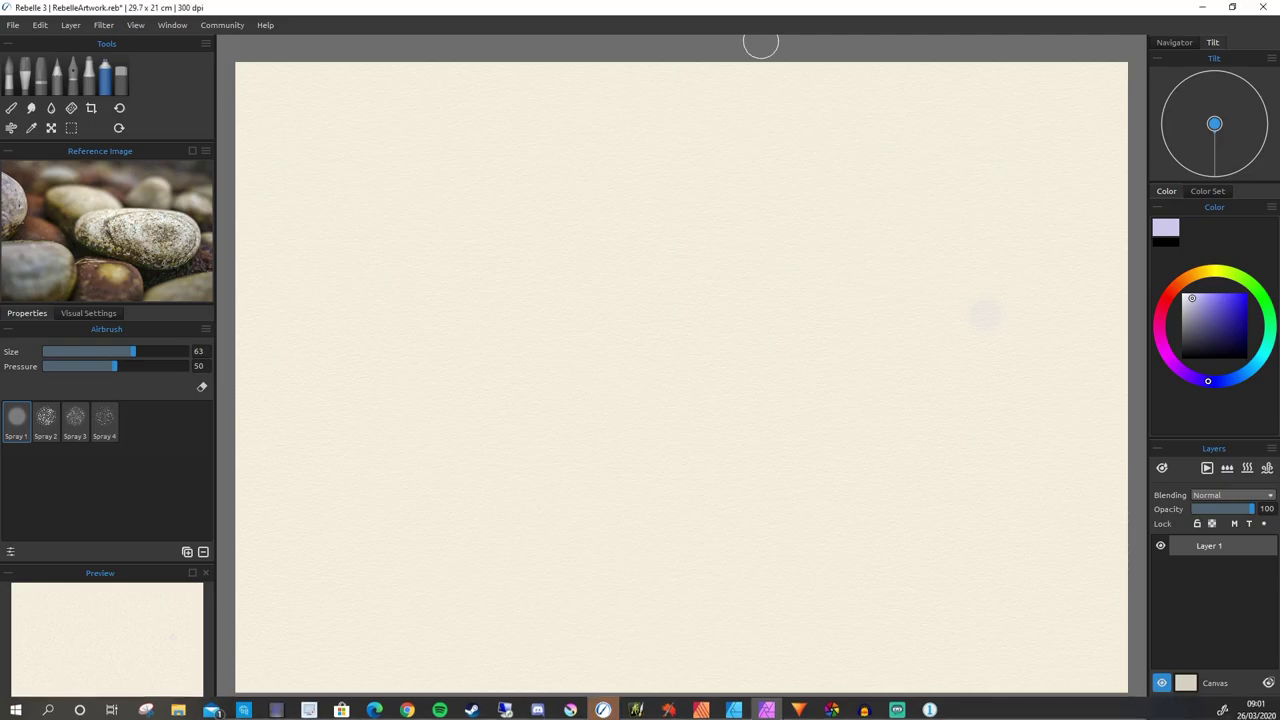
Set the airbrush to a muted dark blue at size 100 and spray a soft patch across the canvas's upper-right corner.
click(1212, 327)
drag(1222, 381, 1232, 379)
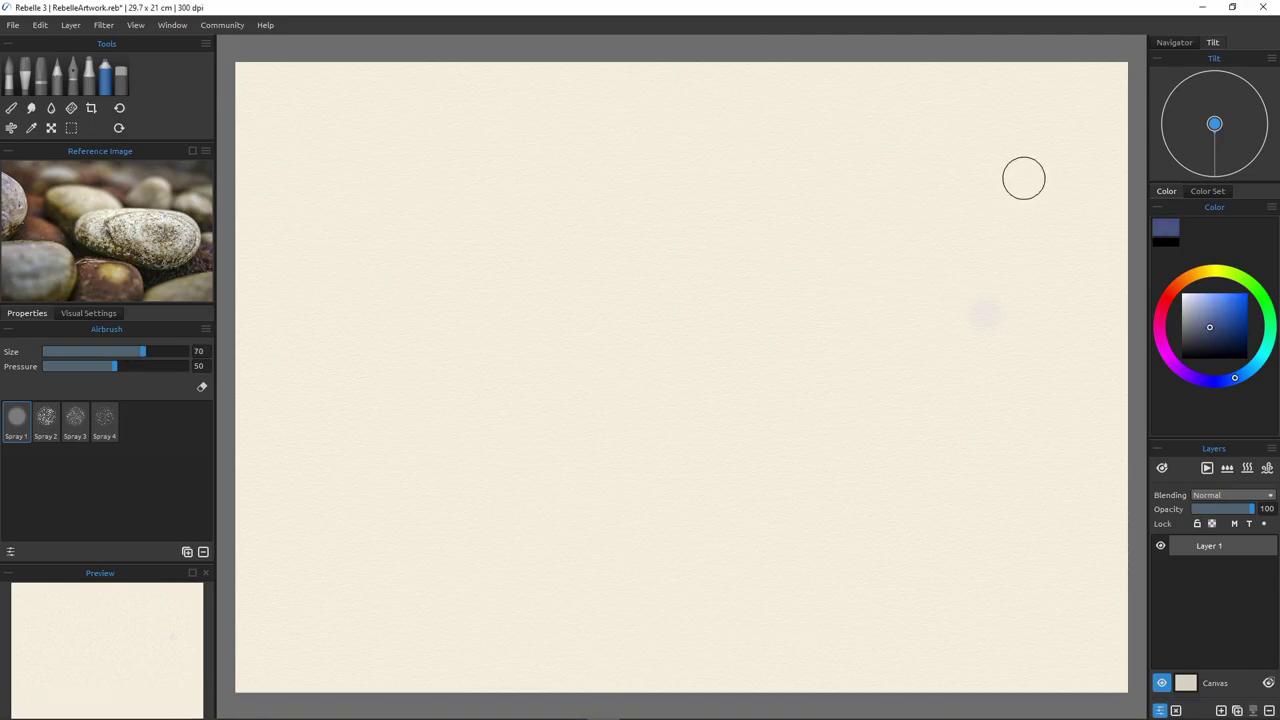
key(0)
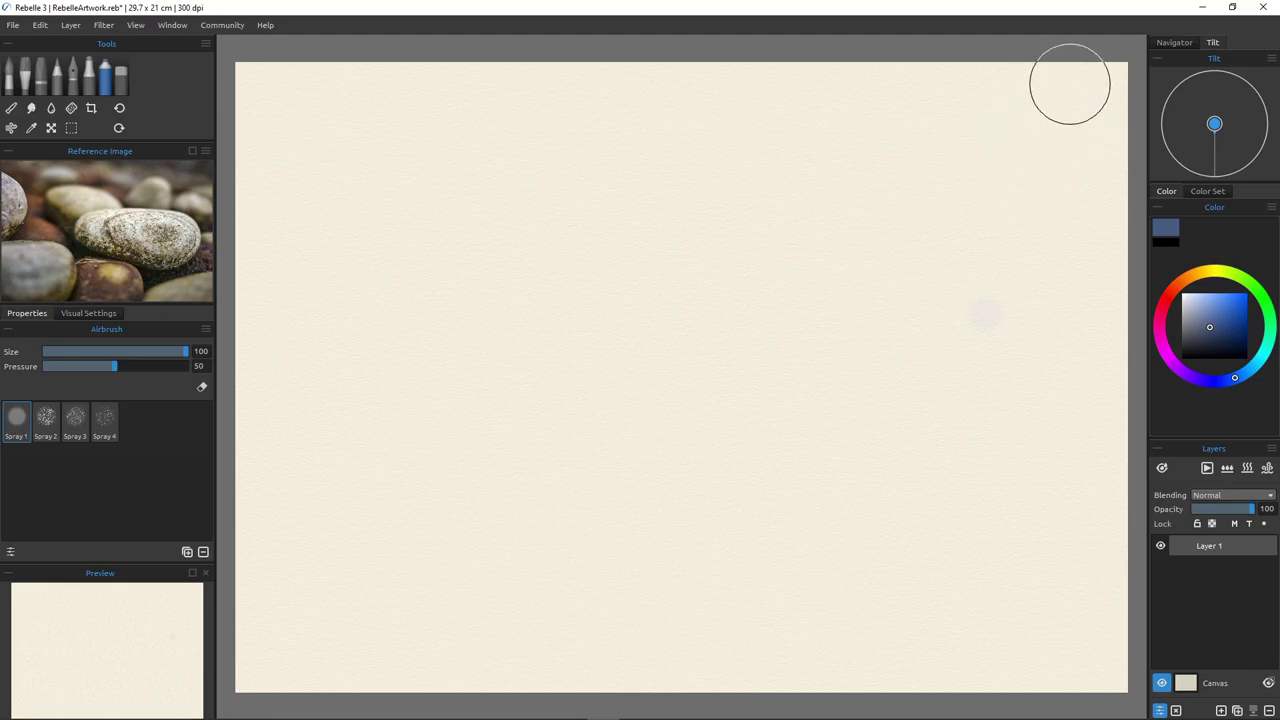
mouse_move(1088, 80)
mouse_down()
mouse_move(1106, 91)
mouse_move(1101, 74)
mouse_move(1031, 63)
mouse_move(1063, 86)
mouse_move(1130, 82)
mouse_up()
mouse_move(1129, 140)
mouse_down()
mouse_move(1112, 110)
mouse_move(1003, 78)
mouse_move(1036, 78)
mouse_move(943, 63)
mouse_up()
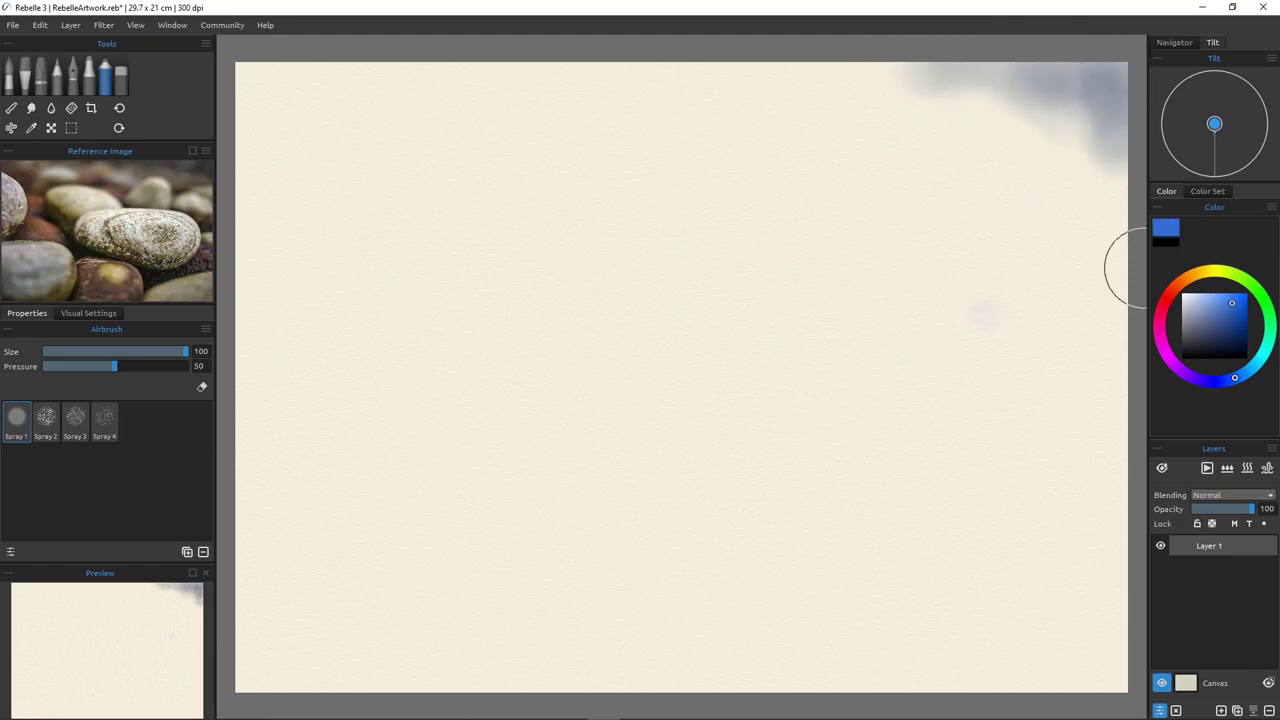
Airbrush brighter blue over the upper-right corner patch and extend it leftward along the canvas's top edge.
mouse_move(1144, 268)
mouse_down()
mouse_move(1038, 105)
mouse_move(1064, 137)
mouse_move(1132, 164)
mouse_move(1082, 131)
mouse_move(954, 87)
mouse_move(1087, 73)
mouse_up()
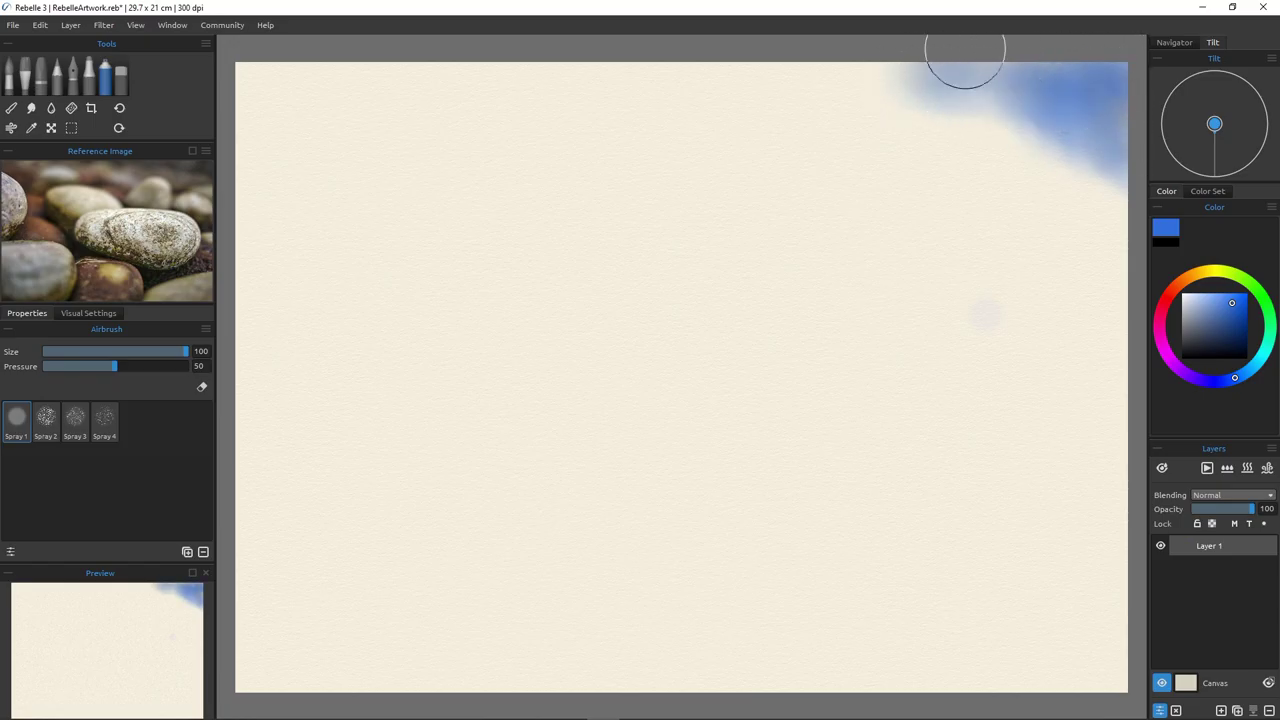
mouse_move(878, 64)
mouse_down()
mouse_move(931, 112)
mouse_move(865, 114)
mouse_move(829, 80)
mouse_move(876, 88)
mouse_move(937, 125)
mouse_move(946, 108)
mouse_move(981, 100)
mouse_move(1045, 170)
mouse_move(1099, 172)
mouse_up()
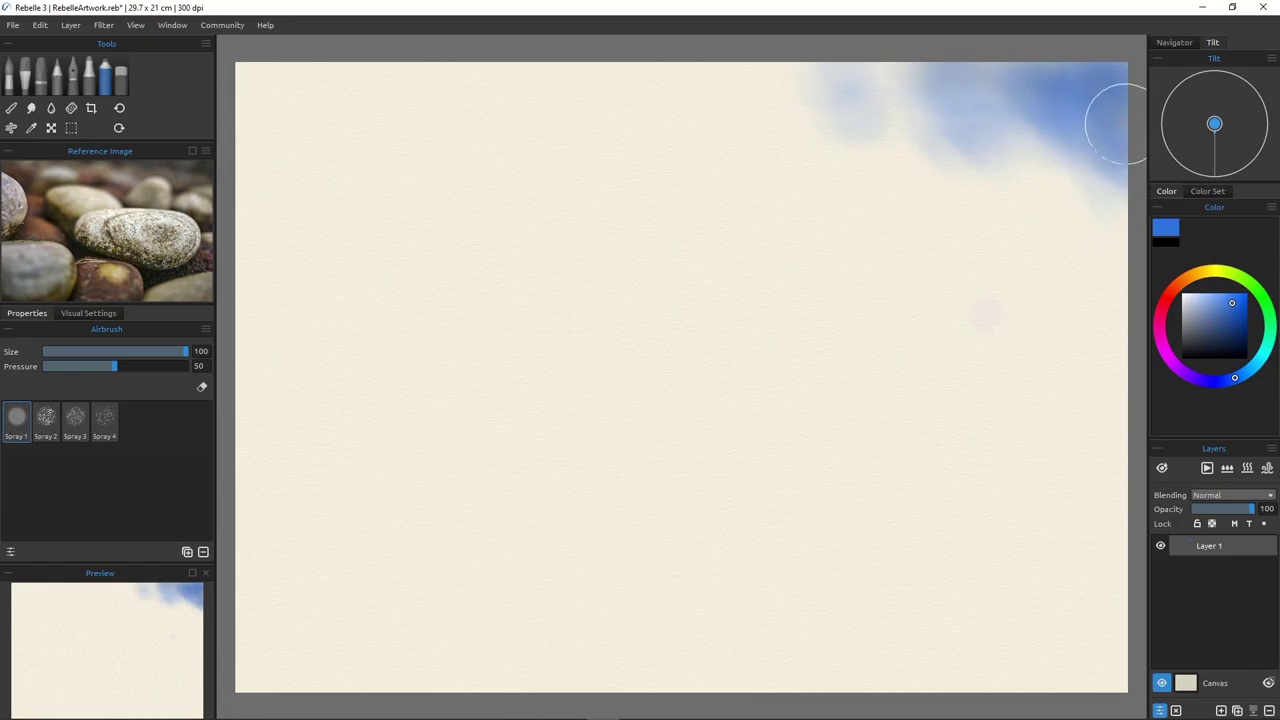
mouse_move(1045, 69)
mouse_down()
mouse_move(844, 64)
mouse_move(1028, 75)
mouse_up()
mouse_move(990, 136)
mouse_down()
mouse_move(1032, 148)
mouse_move(1042, 168)
mouse_move(1078, 164)
mouse_move(1084, 140)
mouse_move(851, 104)
mouse_move(763, 136)
mouse_up()
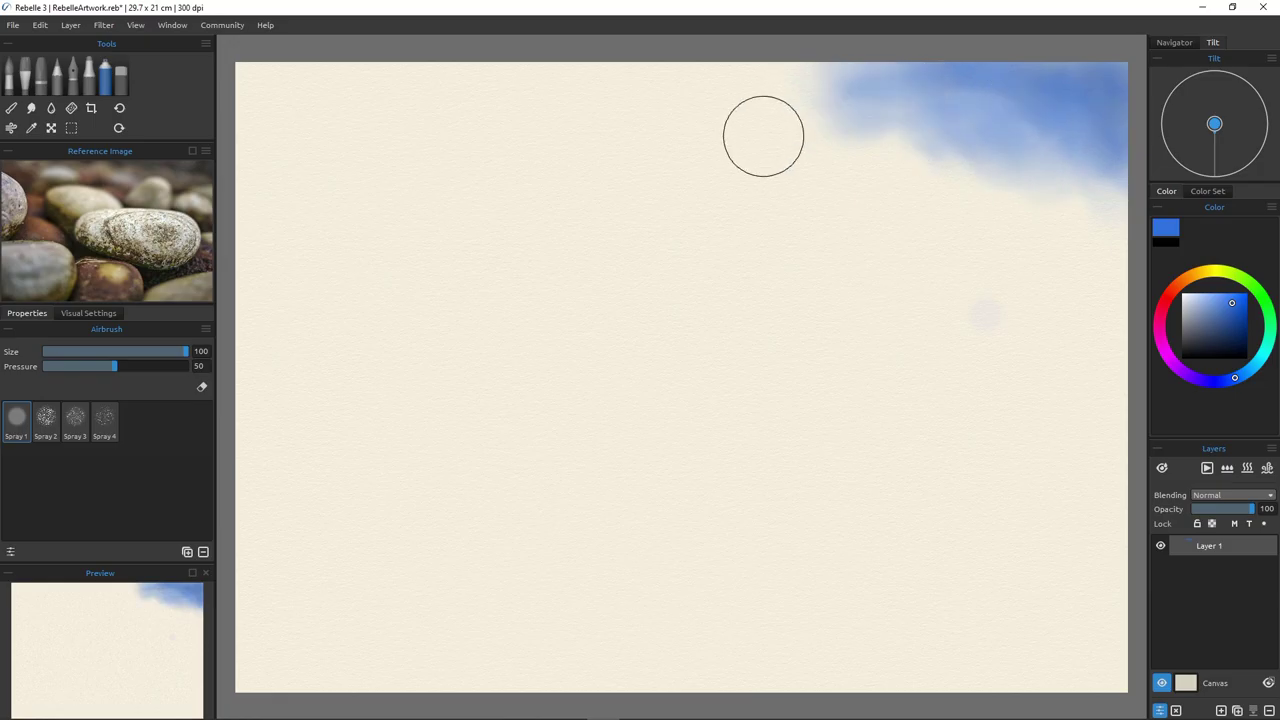
Airbrush soft orange-red accents over the blue corner patch and at its left end.
click(1173, 289)
mouse_move(801, 74)
mouse_down()
mouse_move(838, 107)
mouse_move(879, 116)
mouse_up()
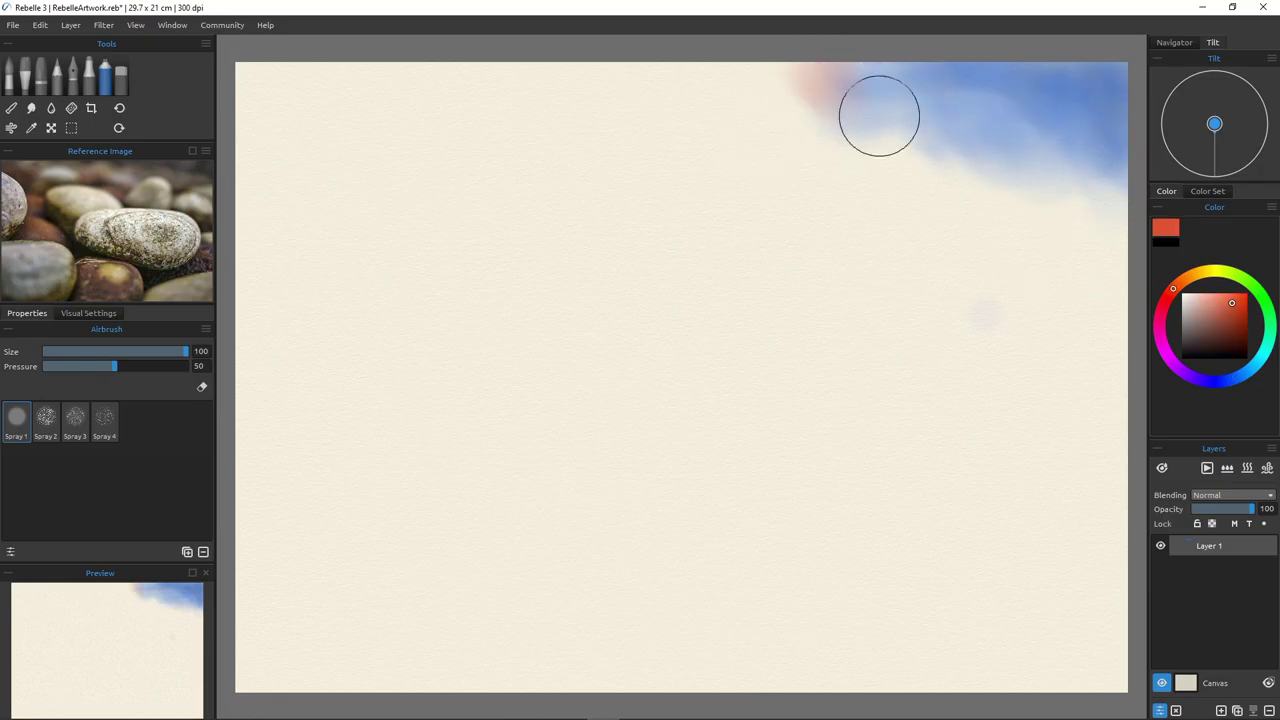
drag(1035, 131, 1071, 133)
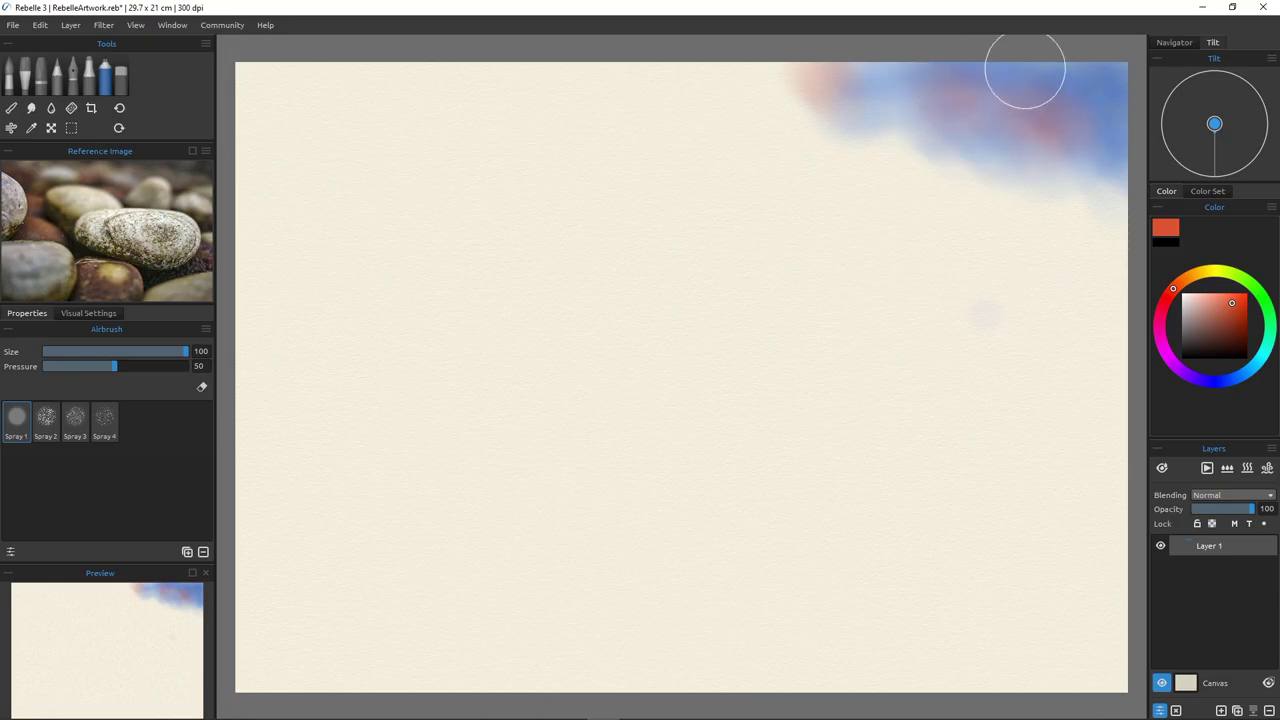
Airbrush dark reddish brown over the corner patch and along its lower and left fringes.
mouse_move(1140, 257)
mouse_down()
mouse_move(1021, 129)
mouse_move(1064, 113)
mouse_move(1055, 74)
mouse_move(1089, 77)
mouse_move(1133, 125)
mouse_up()
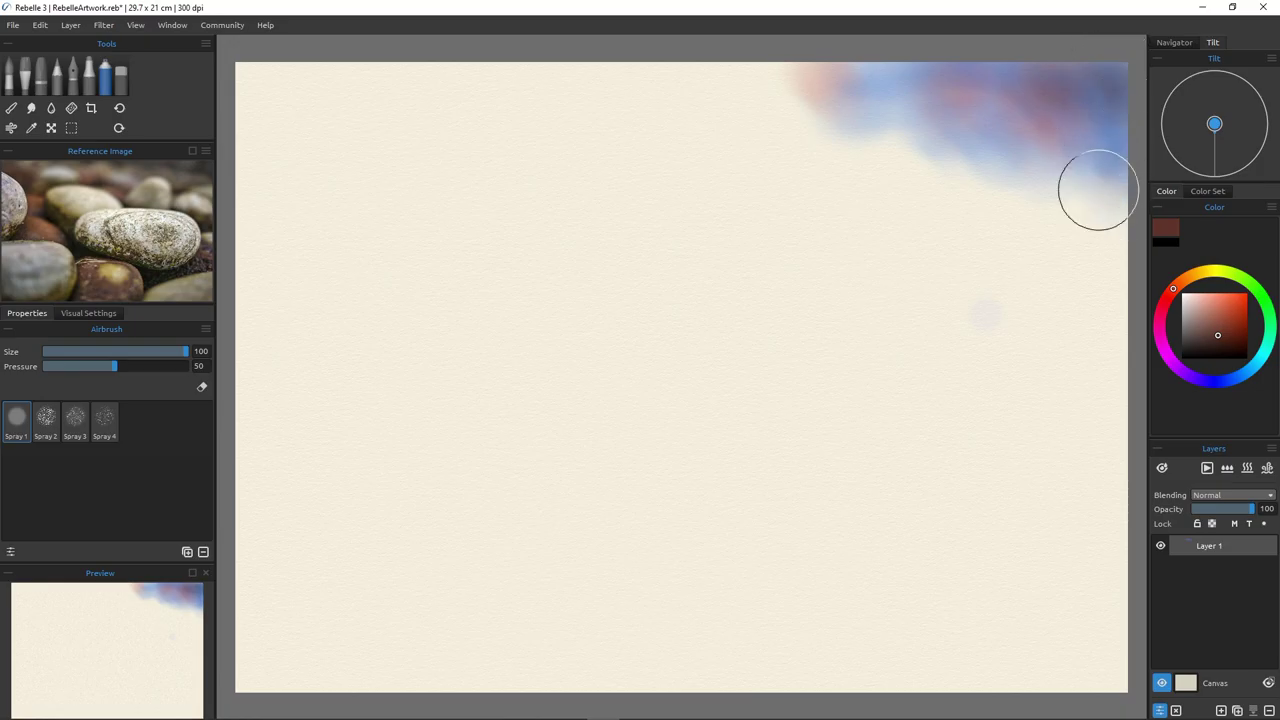
mouse_move(1098, 190)
mouse_down()
mouse_move(1130, 210)
mouse_move(932, 143)
mouse_move(900, 117)
mouse_move(915, 82)
mouse_move(872, 62)
mouse_up()
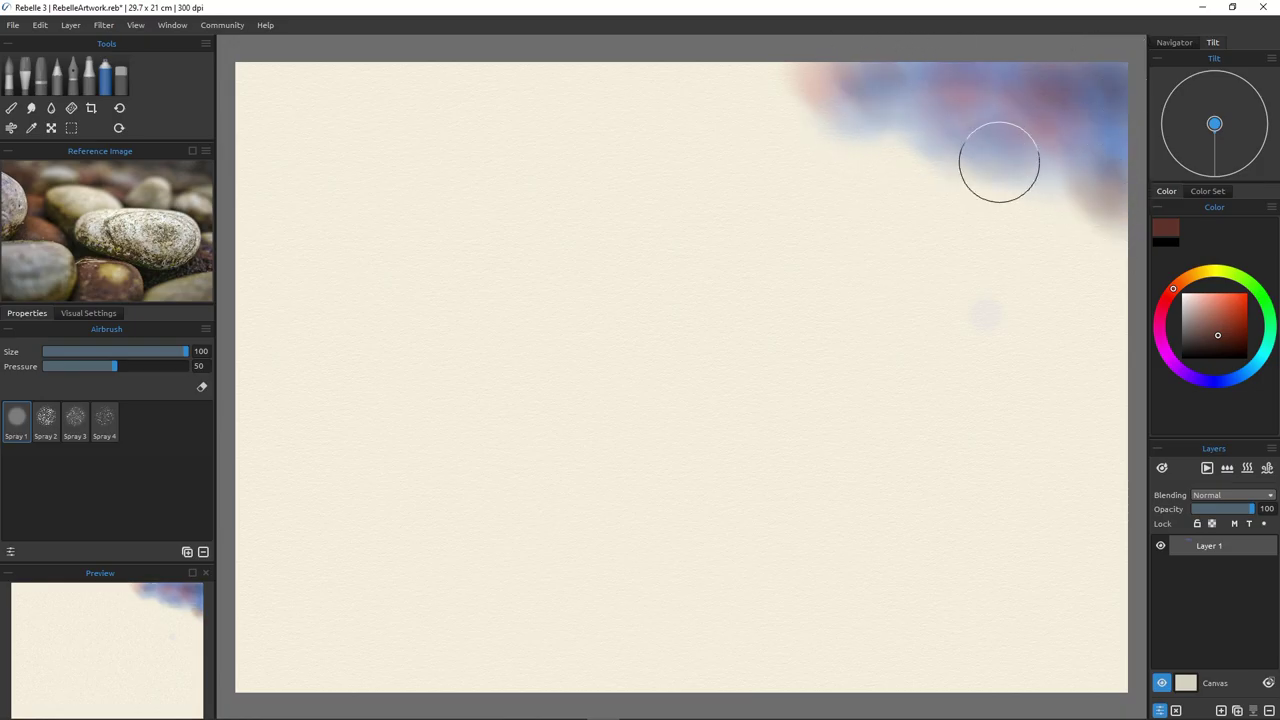
mouse_move(999, 162)
mouse_down()
mouse_move(991, 77)
mouse_move(1008, 100)
mouse_move(864, 66)
mouse_move(777, 64)
mouse_move(711, 87)
mouse_move(795, 146)
mouse_move(735, 60)
mouse_move(823, 67)
mouse_move(802, 55)
mouse_move(879, 110)
mouse_up()
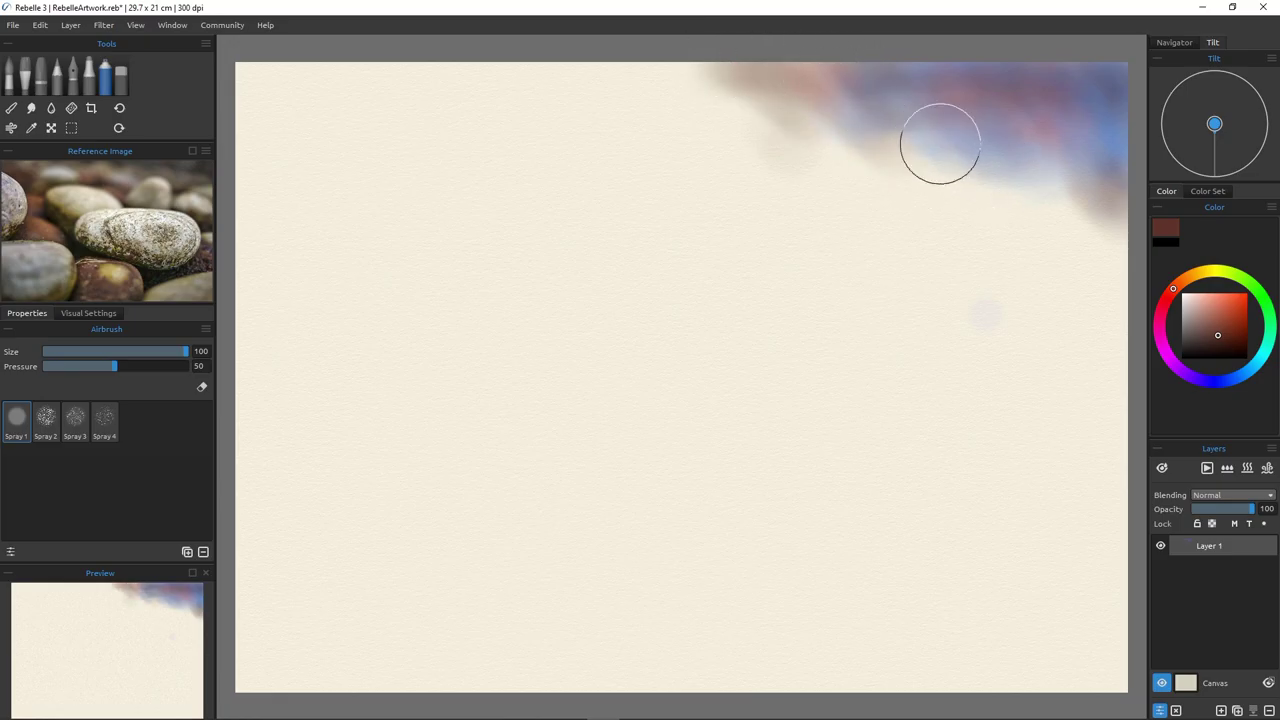
mouse_move(940, 143)
mouse_down()
mouse_move(1032, 212)
mouse_move(1084, 237)
mouse_move(1062, 172)
mouse_move(1029, 158)
mouse_move(1037, 186)
mouse_move(885, 150)
mouse_move(1092, 201)
mouse_move(975, 232)
mouse_move(1108, 225)
mouse_move(1118, 212)
mouse_move(1120, 239)
mouse_move(836, 147)
mouse_move(814, 111)
mouse_move(941, 187)
mouse_move(871, 151)
mouse_up()
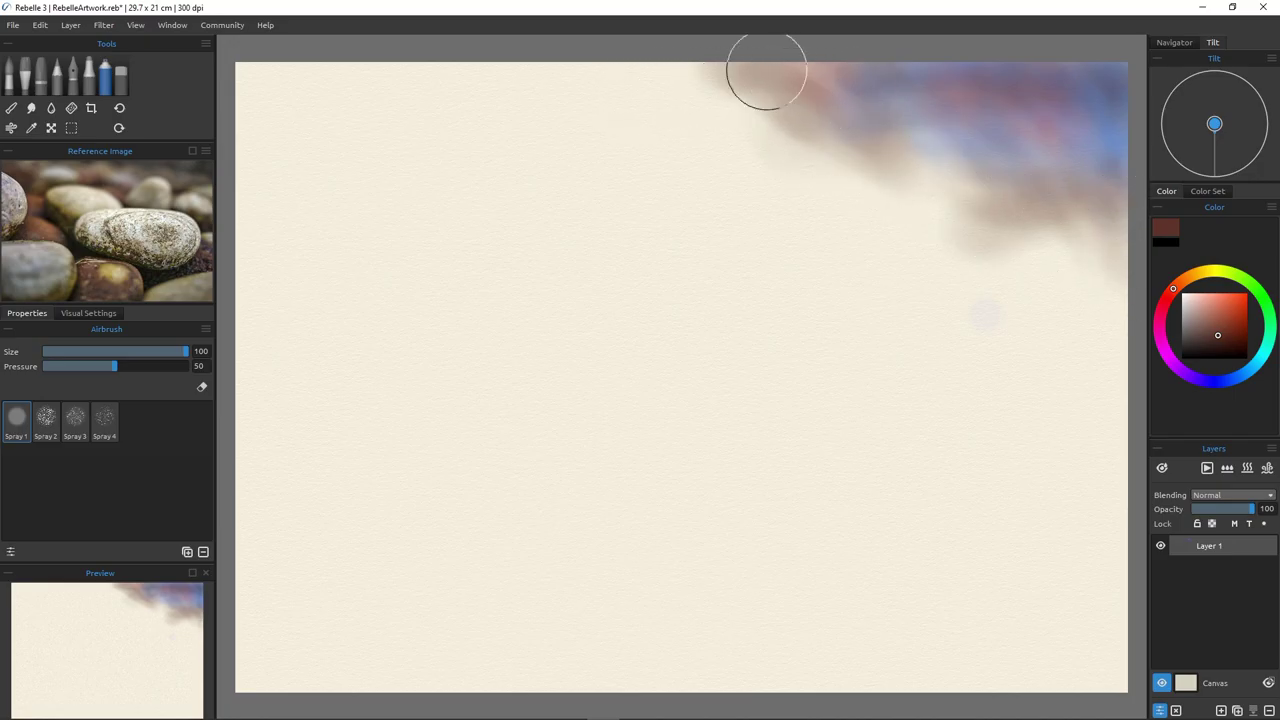
Extend the reddish-brown band along the top edge to the upper-left corner, with diagonal strokes reaching down near the left side.
mouse_move(766, 72)
mouse_down()
mouse_move(514, 86)
mouse_move(752, 64)
mouse_move(561, 63)
mouse_move(721, 135)
mouse_move(666, 66)
mouse_move(757, 86)
mouse_move(800, 165)
mouse_move(769, 119)
mouse_move(638, 96)
mouse_move(444, 131)
mouse_move(505, 89)
mouse_move(424, 112)
mouse_up()
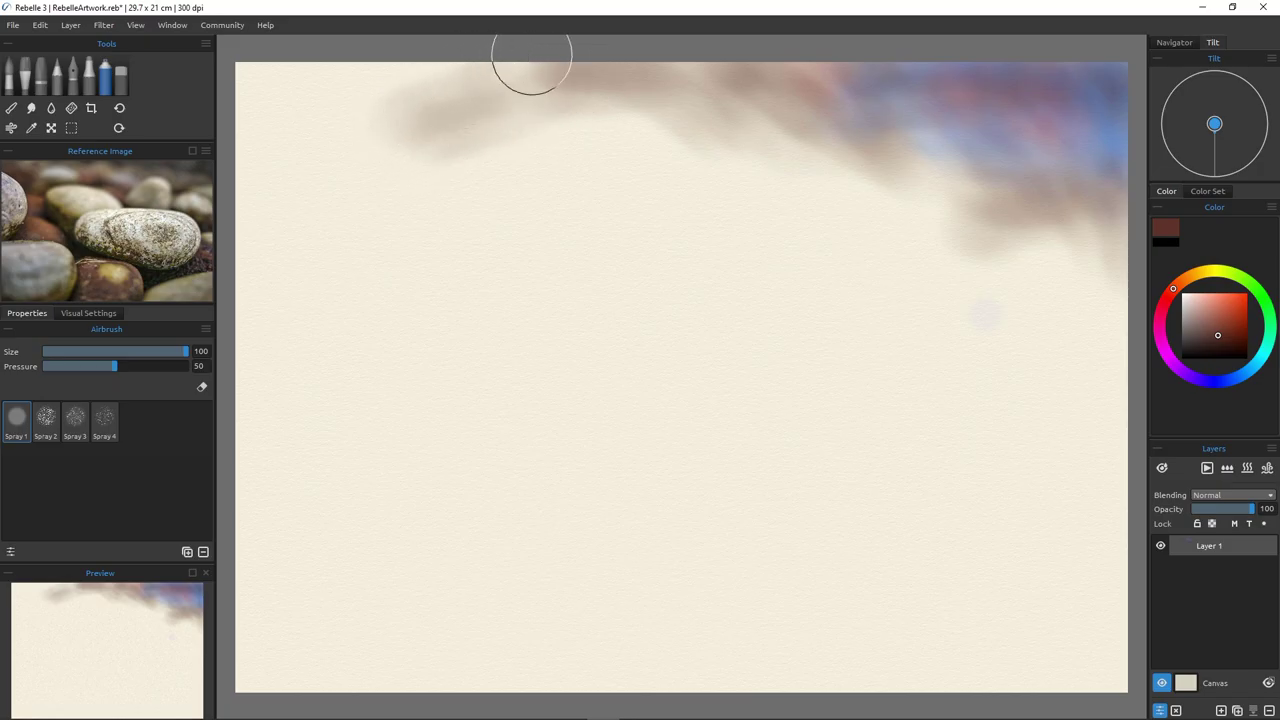
mouse_move(531, 55)
mouse_down()
mouse_move(397, 88)
mouse_move(257, 62)
mouse_move(379, 143)
mouse_move(259, 64)
mouse_move(406, 207)
mouse_move(286, 85)
mouse_move(416, 200)
mouse_up()
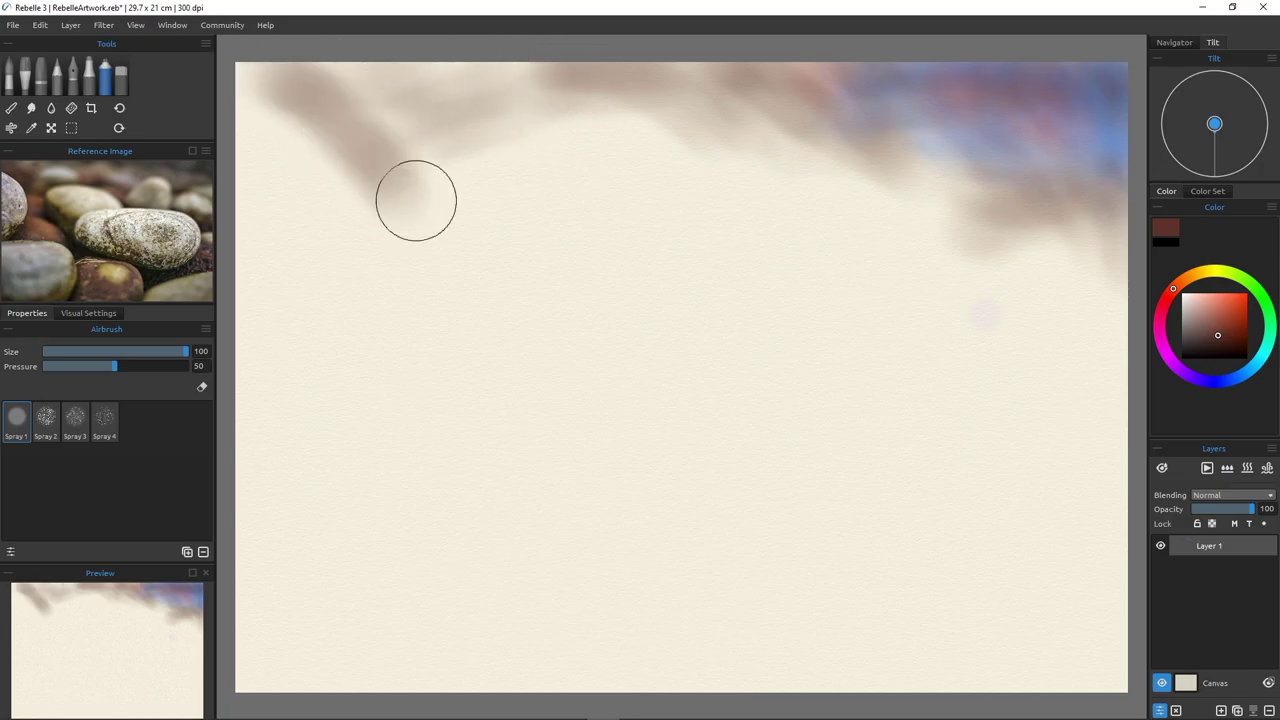
mouse_move(236, 100)
mouse_down()
mouse_move(349, 157)
mouse_move(309, 129)
mouse_move(357, 143)
mouse_move(441, 216)
mouse_move(423, 126)
mouse_move(506, 131)
mouse_move(464, 183)
mouse_up()
mouse_move(529, 119)
mouse_down()
mouse_move(371, 61)
mouse_move(571, 100)
mouse_move(382, 48)
mouse_move(509, 79)
mouse_move(545, 72)
mouse_move(423, 80)
mouse_move(391, 103)
mouse_up()
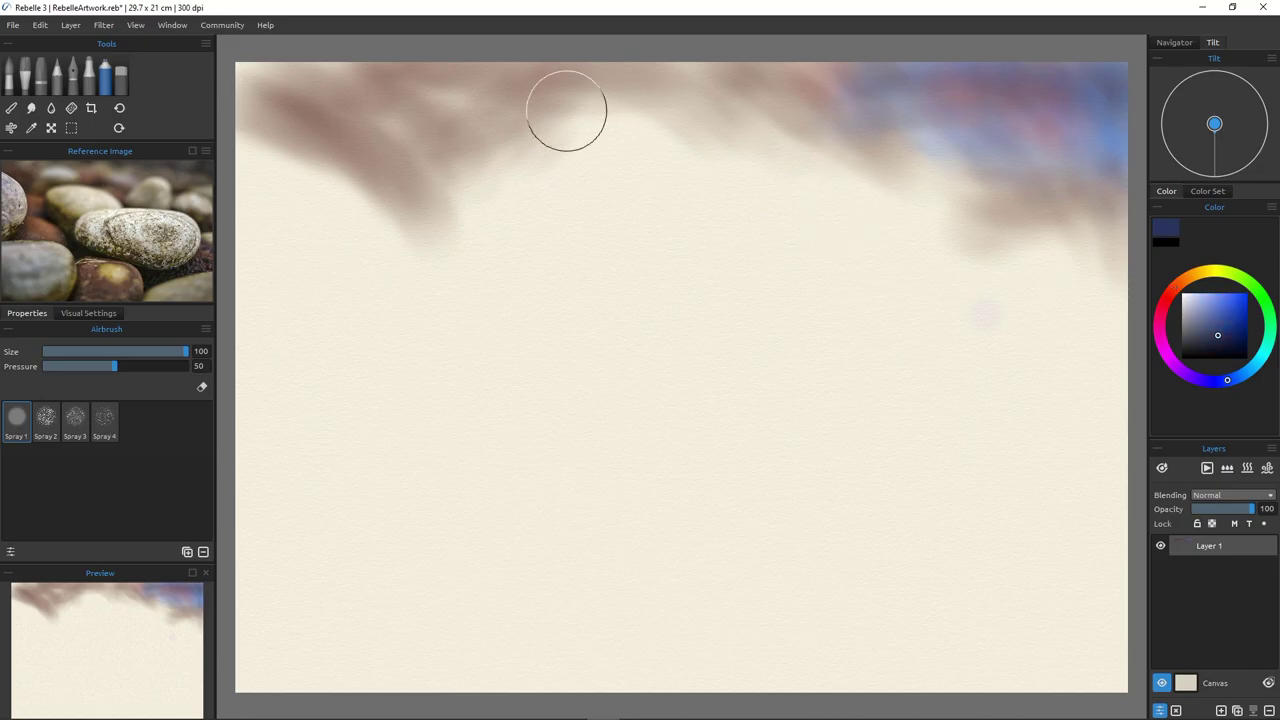
Airbrush dark blue over the brown band from the upper-left corner toward the middle of the top edge.
mouse_move(566, 109)
mouse_down()
mouse_move(423, 63)
mouse_move(462, 109)
mouse_move(423, 119)
mouse_move(313, 60)
mouse_move(417, 142)
mouse_move(420, 173)
mouse_move(240, 74)
mouse_move(265, 57)
mouse_move(294, 66)
mouse_move(249, 78)
mouse_move(259, 98)
mouse_move(418, 92)
mouse_move(276, 116)
mouse_move(255, 45)
mouse_up()
mouse_move(434, 121)
mouse_down()
mouse_move(568, 97)
mouse_move(455, 64)
mouse_move(656, 88)
mouse_move(604, 63)
mouse_move(487, 160)
mouse_move(673, 100)
mouse_move(518, 110)
mouse_move(673, 103)
mouse_move(570, 137)
mouse_move(703, 144)
mouse_move(426, 107)
mouse_move(511, 113)
mouse_move(686, 63)
mouse_up()
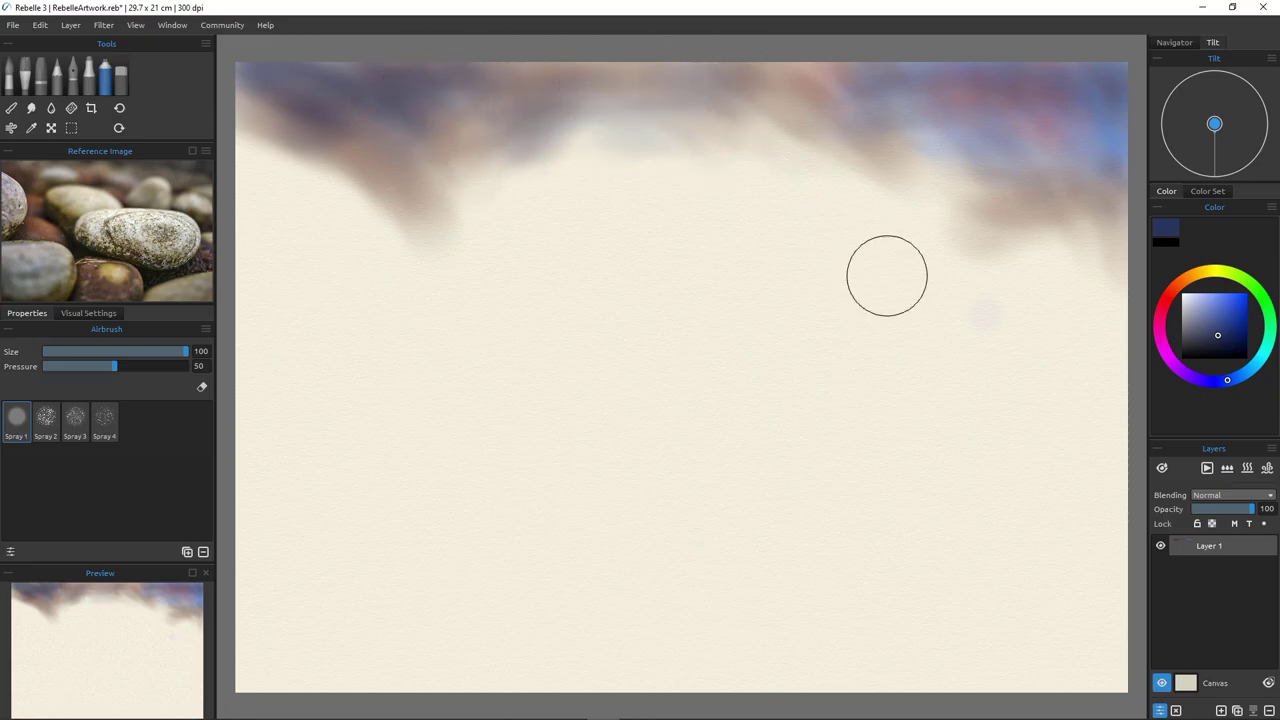
mouse_move(546, 74)
mouse_down()
mouse_move(502, 96)
mouse_move(448, 183)
mouse_move(523, 120)
mouse_move(874, 168)
mouse_up()
Airbrush light blue highlights through the left and middle of the top band and along its lower fringe.
click(1222, 296)
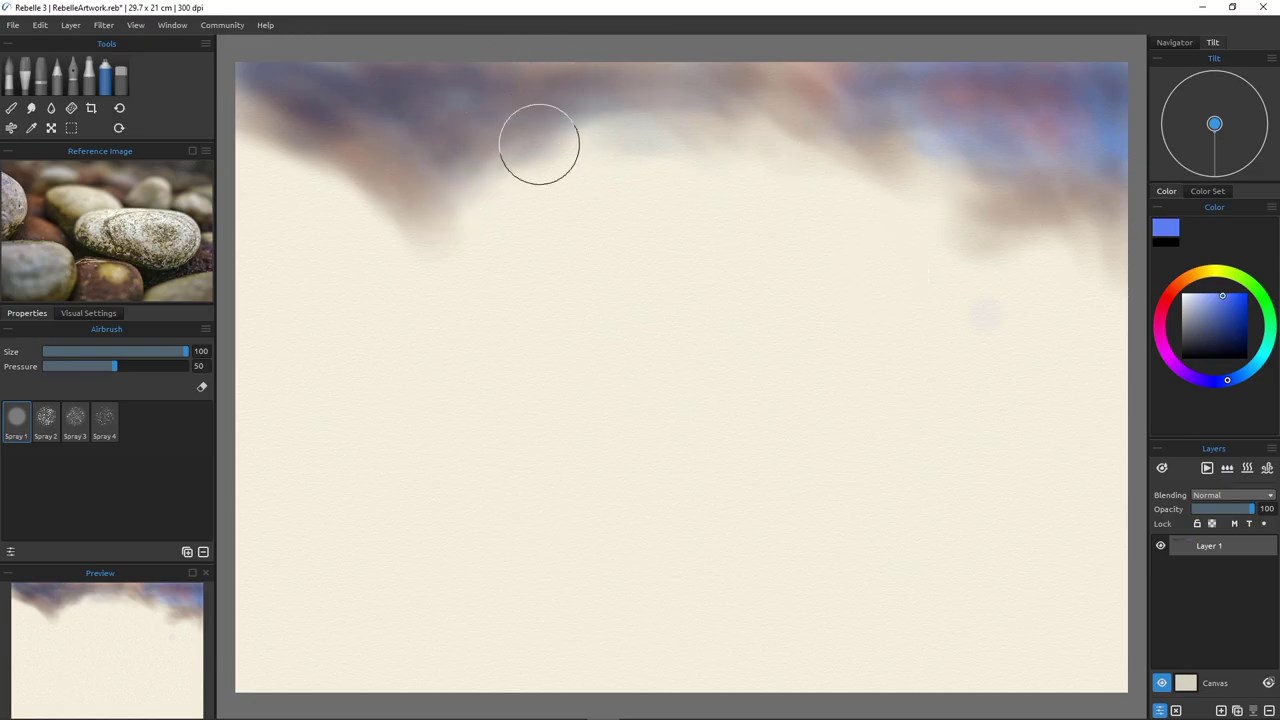
drag(464, 115, 554, 68)
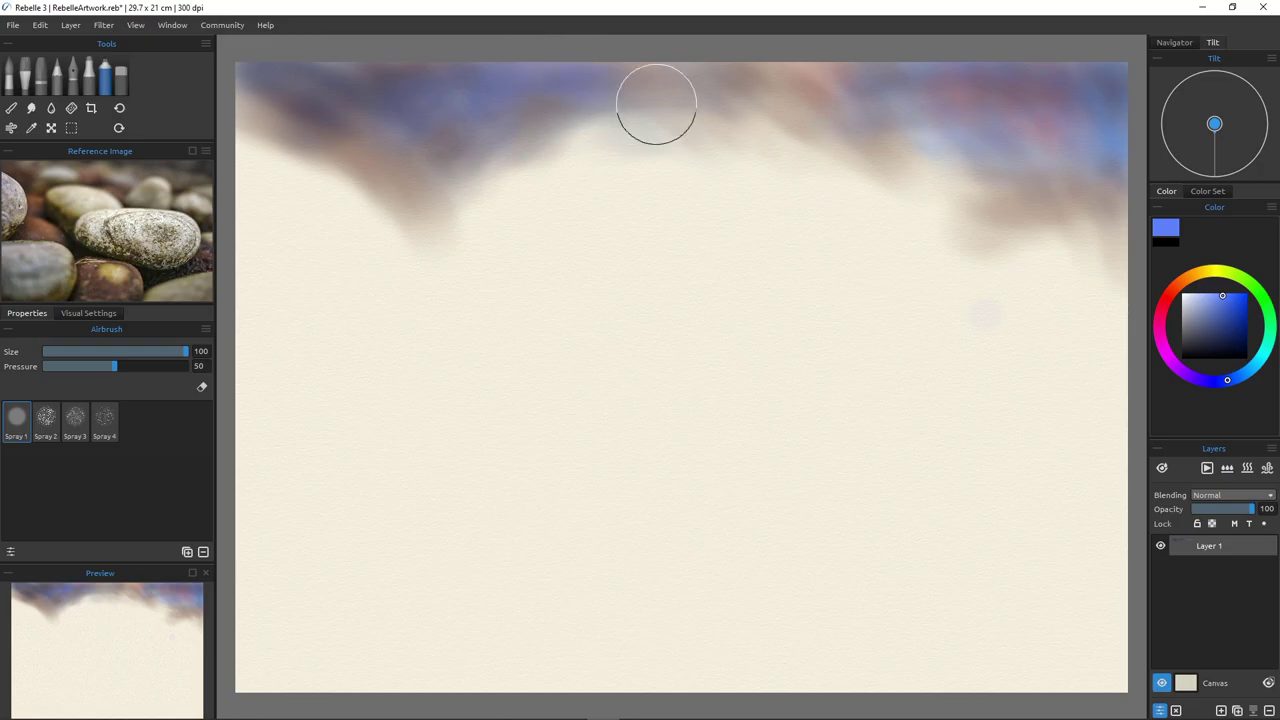
drag(656, 104, 763, 129)
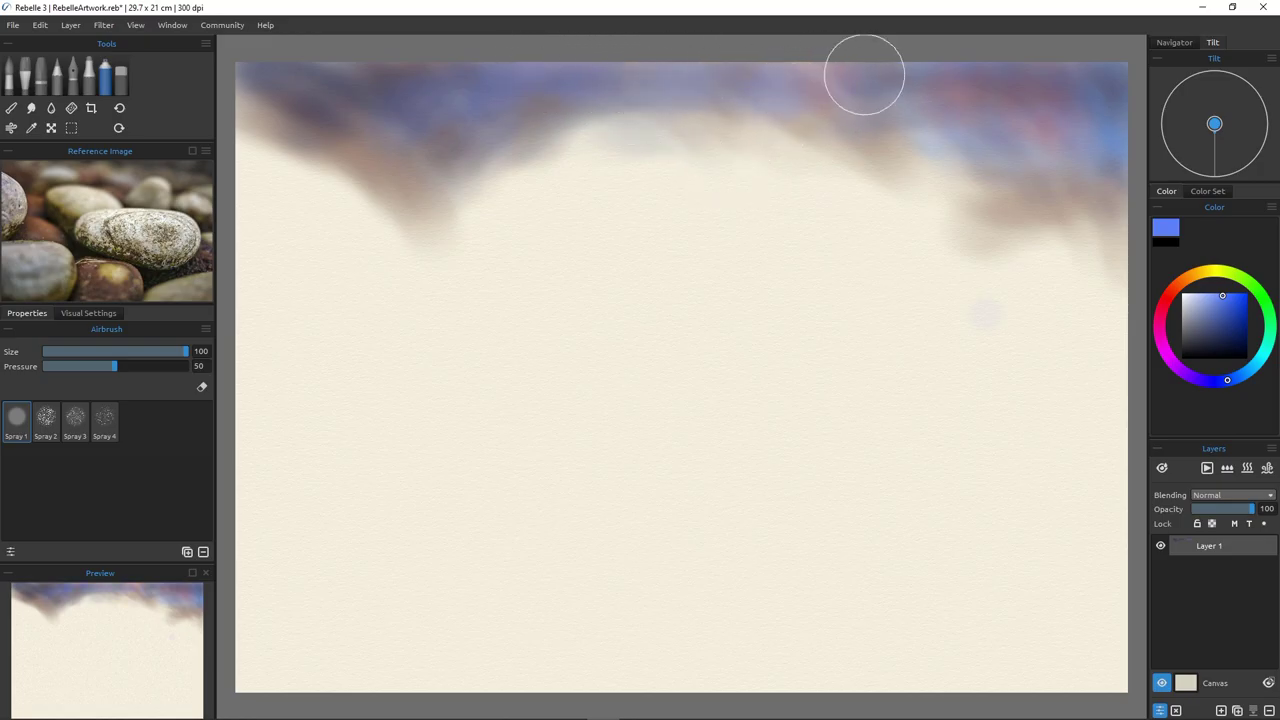
mouse_move(850, 136)
mouse_down()
mouse_move(815, 95)
mouse_move(703, 144)
mouse_up()
mouse_move(686, 202)
mouse_down()
mouse_move(780, 208)
mouse_move(751, 185)
mouse_move(819, 225)
mouse_move(780, 188)
mouse_move(727, 170)
mouse_move(786, 200)
mouse_move(652, 131)
mouse_move(806, 168)
mouse_up()
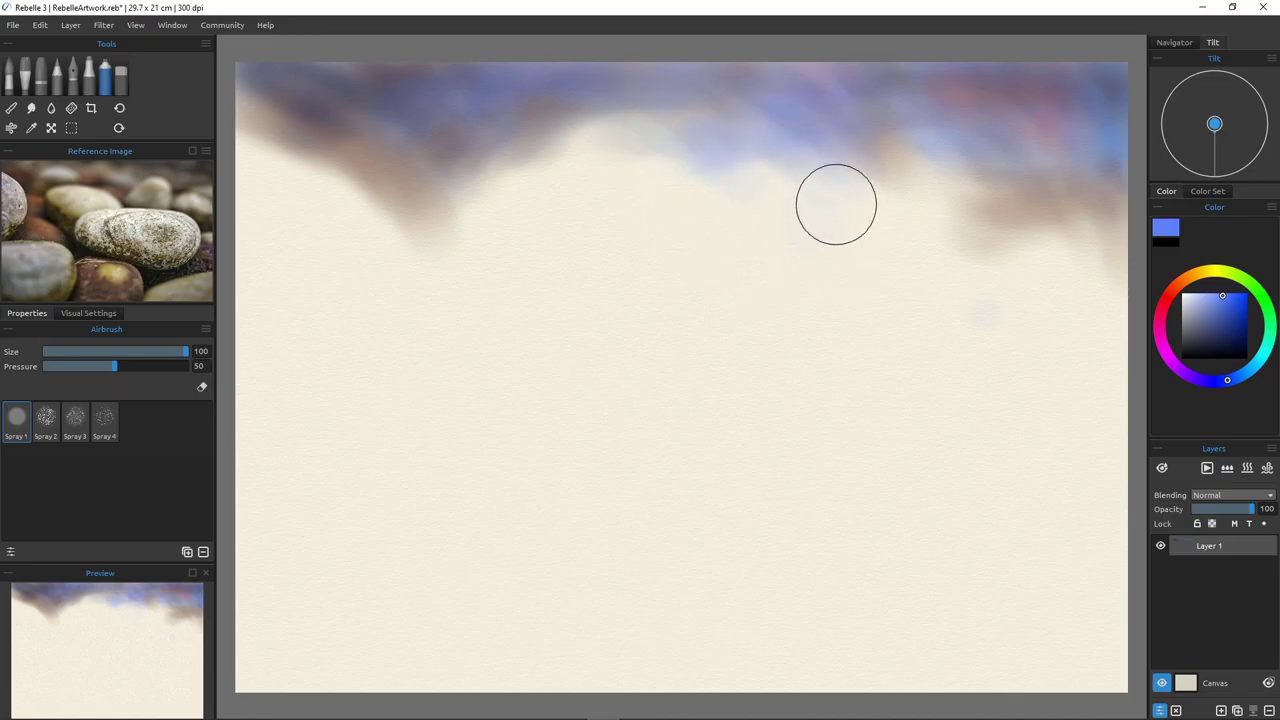
Deepen the upper-left part of the band with dark blue and pull its lower tip down into the start of a trunk.
mouse_move(425, 255)
mouse_down()
mouse_move(293, 98)
mouse_move(310, 81)
mouse_move(350, 85)
mouse_move(302, 52)
mouse_up()
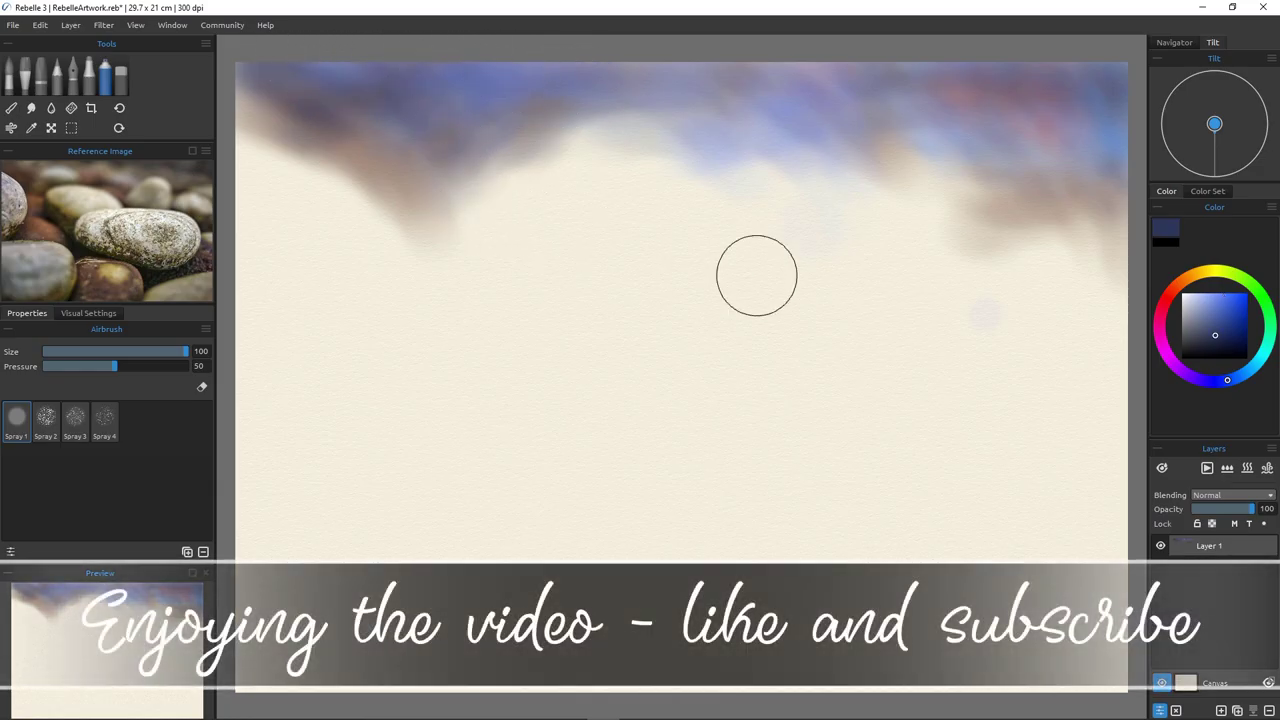
mouse_move(247, 74)
mouse_down()
mouse_move(231, 130)
mouse_move(218, 126)
mouse_move(257, 112)
mouse_move(417, 226)
mouse_up()
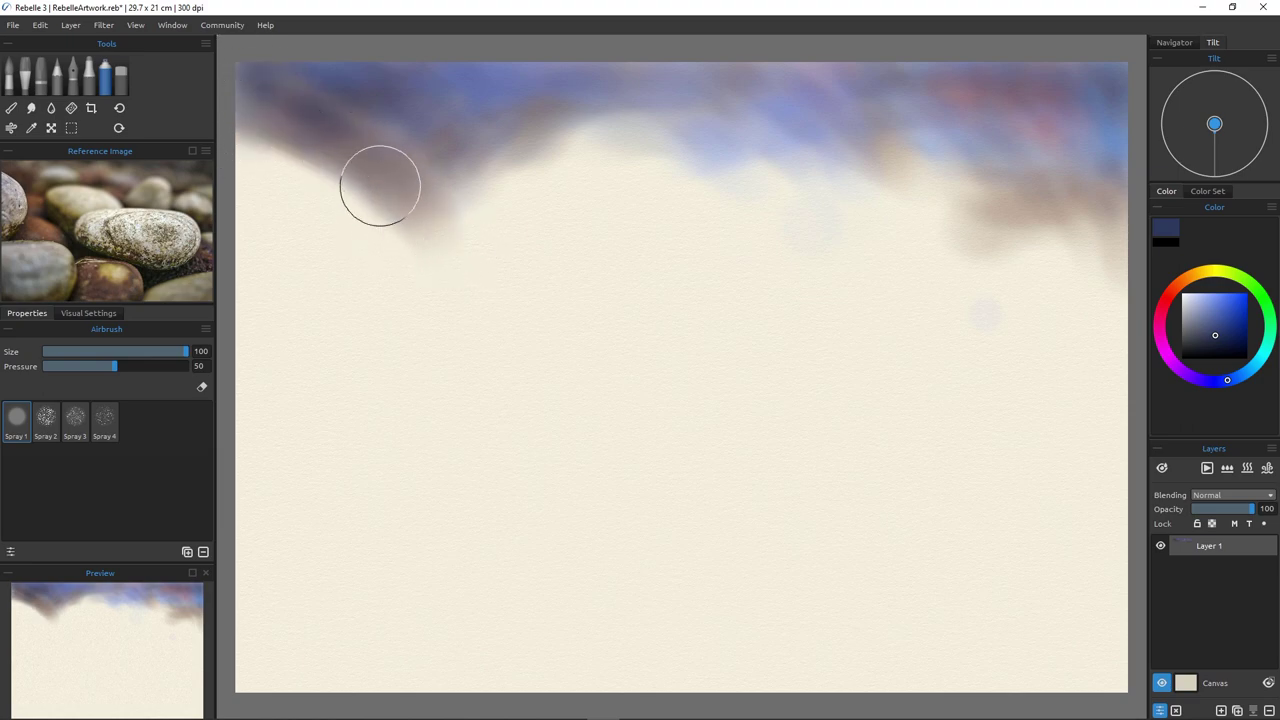
mouse_move(380, 183)
mouse_down()
mouse_move(438, 310)
mouse_move(386, 196)
mouse_move(431, 283)
mouse_move(434, 342)
mouse_move(458, 159)
mouse_move(472, 298)
mouse_up()
Airbrush a red trunk widening into a broad flared base below the upper-left band, and fill the base's centre with violet blue.
mouse_move(445, 215)
mouse_down()
mouse_move(479, 283)
mouse_move(456, 242)
mouse_move(448, 296)
mouse_move(379, 153)
mouse_move(429, 297)
mouse_move(444, 231)
mouse_move(461, 242)
mouse_move(499, 167)
mouse_move(448, 231)
mouse_move(451, 282)
mouse_move(462, 262)
mouse_move(522, 349)
mouse_move(430, 352)
mouse_move(410, 314)
mouse_move(419, 268)
mouse_move(395, 409)
mouse_move(427, 263)
mouse_move(405, 409)
mouse_move(465, 298)
mouse_move(452, 405)
mouse_move(498, 336)
mouse_move(533, 358)
mouse_move(465, 480)
mouse_move(460, 407)
mouse_move(445, 418)
mouse_move(438, 285)
mouse_move(421, 370)
mouse_move(438, 294)
mouse_move(374, 439)
mouse_move(466, 392)
mouse_move(524, 411)
mouse_move(413, 371)
mouse_move(506, 408)
mouse_move(449, 394)
mouse_move(481, 424)
mouse_move(403, 416)
mouse_move(401, 449)
mouse_move(404, 408)
mouse_move(407, 473)
mouse_move(431, 387)
mouse_move(370, 440)
mouse_move(408, 383)
mouse_move(356, 468)
mouse_move(426, 480)
mouse_move(385, 485)
mouse_move(377, 205)
mouse_move(382, 390)
mouse_move(406, 272)
mouse_move(396, 243)
mouse_move(369, 393)
mouse_move(408, 314)
mouse_move(348, 432)
mouse_move(394, 283)
mouse_move(351, 432)
mouse_move(393, 281)
mouse_move(340, 163)
mouse_move(374, 423)
mouse_move(349, 483)
mouse_move(374, 369)
mouse_move(340, 426)
mouse_move(271, 472)
mouse_move(311, 446)
mouse_move(323, 471)
mouse_move(494, 471)
mouse_move(528, 493)
mouse_move(426, 423)
mouse_move(571, 503)
mouse_move(534, 429)
mouse_move(397, 451)
mouse_move(463, 466)
mouse_up()
click(1226, 307)
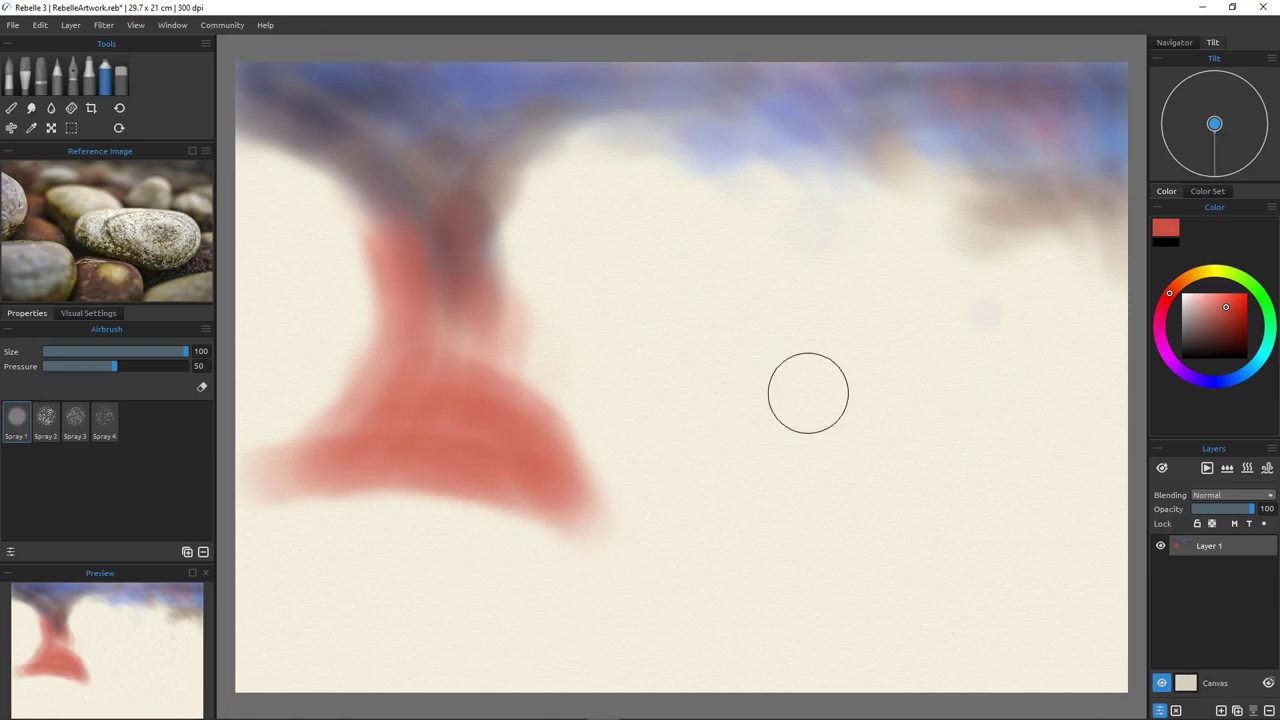
mouse_move(381, 421)
mouse_down()
mouse_move(536, 507)
mouse_move(385, 445)
mouse_move(499, 507)
mouse_move(326, 474)
mouse_move(428, 430)
mouse_move(557, 506)
mouse_move(559, 524)
mouse_move(399, 392)
mouse_up()
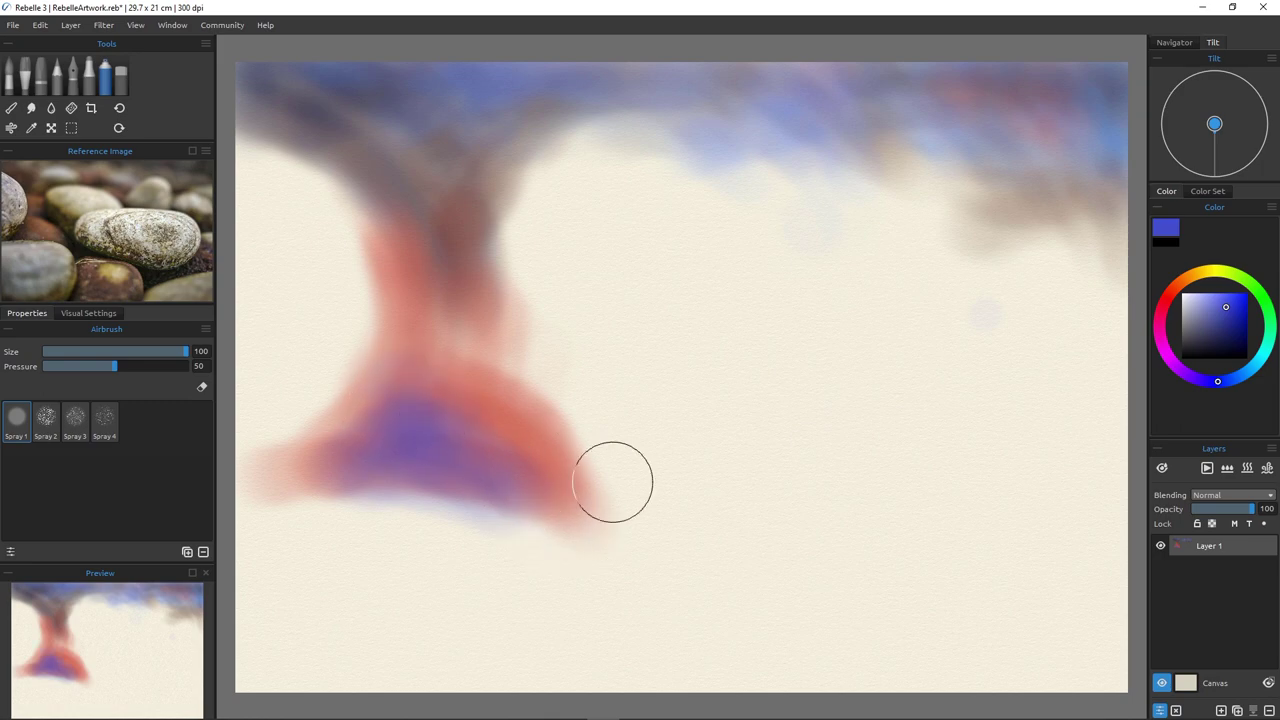
Erase the overspray along the underside of the flared base with the Square Soft eraser and return to the airbrush.
key(e)
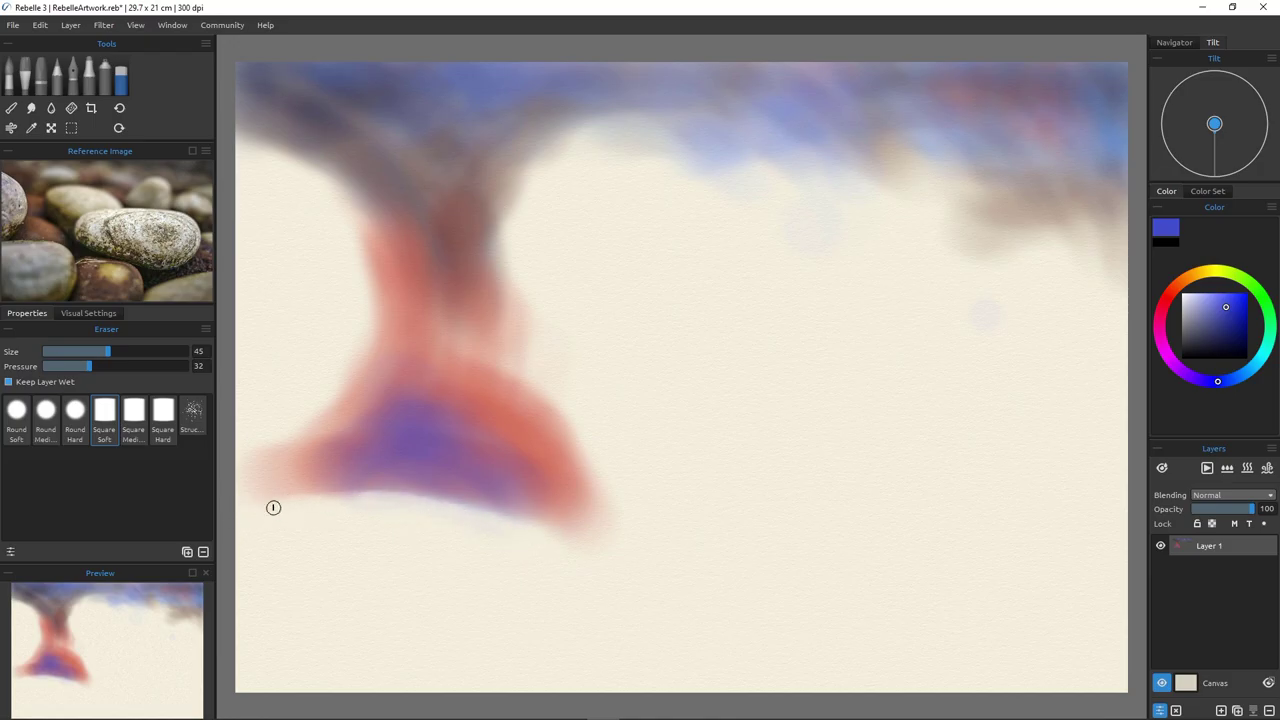
drag(328, 505, 453, 503)
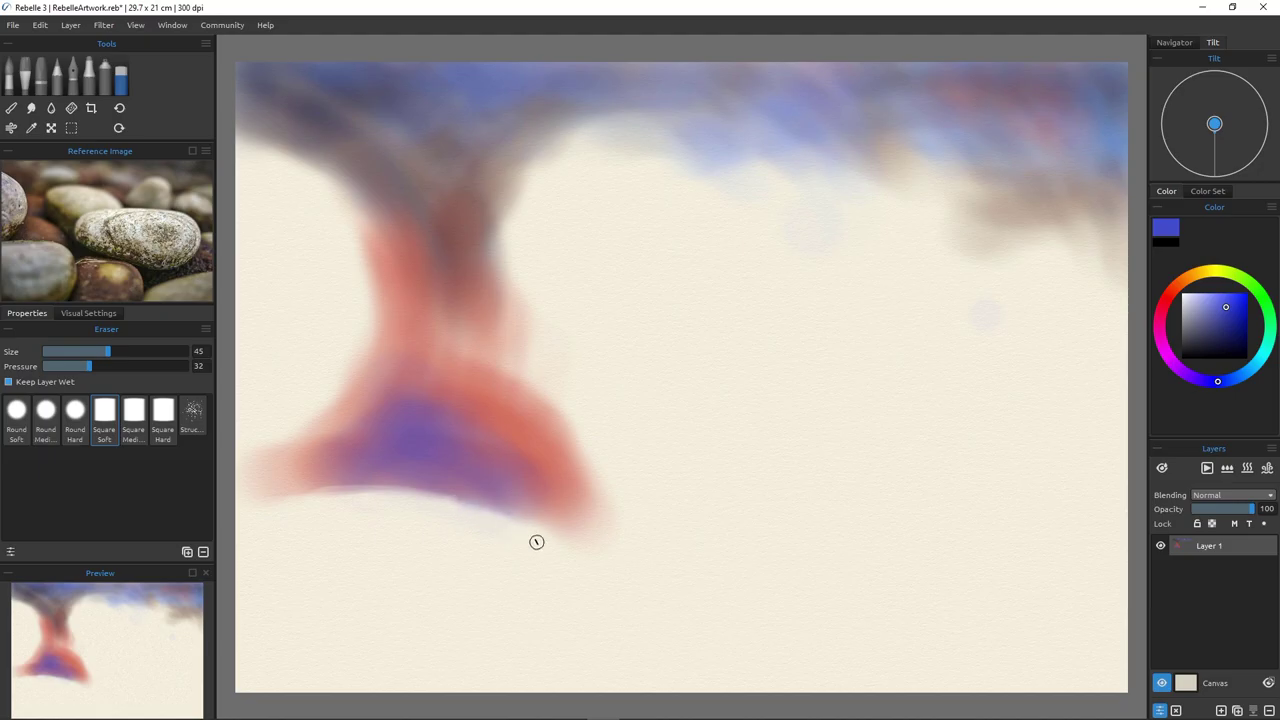
key(e)
key(e)
key(e)
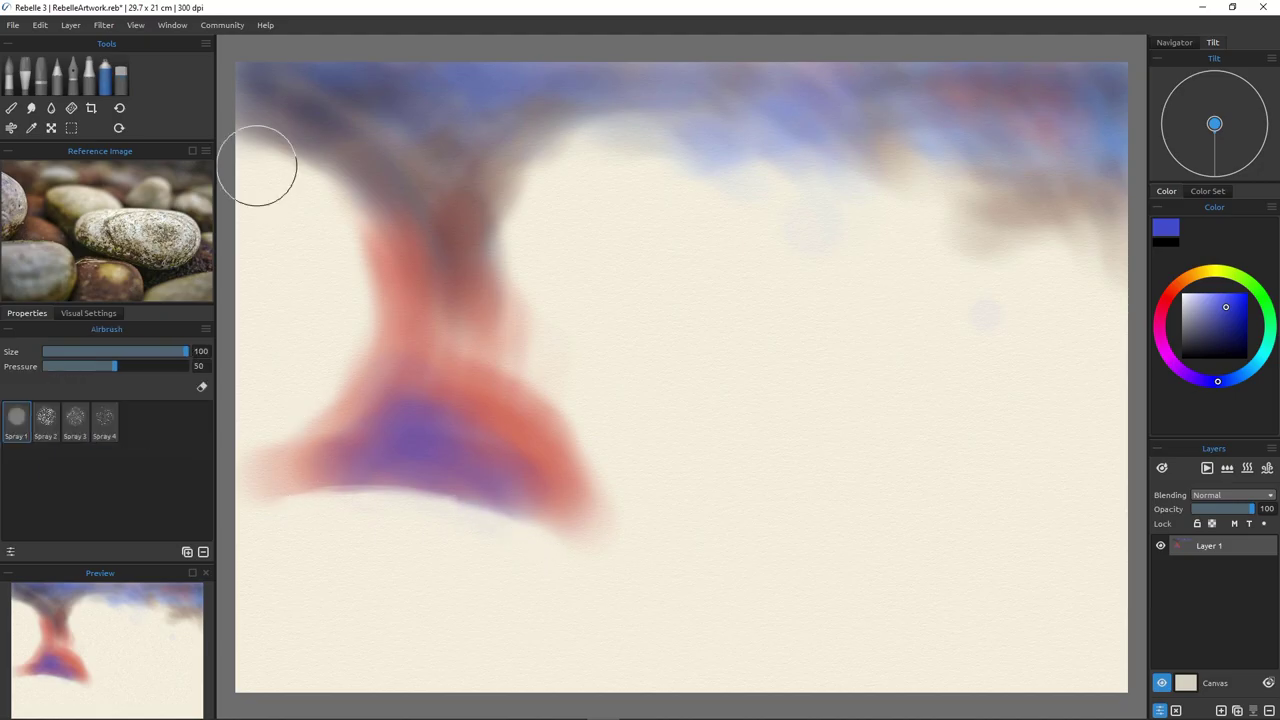
Airbrush violet blue down the trunk's left side, and layer crimson over the trunk and upper-left band.
mouse_move(257, 165)
mouse_down()
mouse_move(333, 182)
mouse_move(377, 216)
mouse_move(267, 140)
mouse_move(351, 183)
mouse_move(230, 125)
mouse_move(370, 211)
mouse_move(436, 287)
mouse_move(441, 273)
mouse_move(465, 374)
mouse_move(400, 236)
mouse_move(400, 363)
mouse_up()
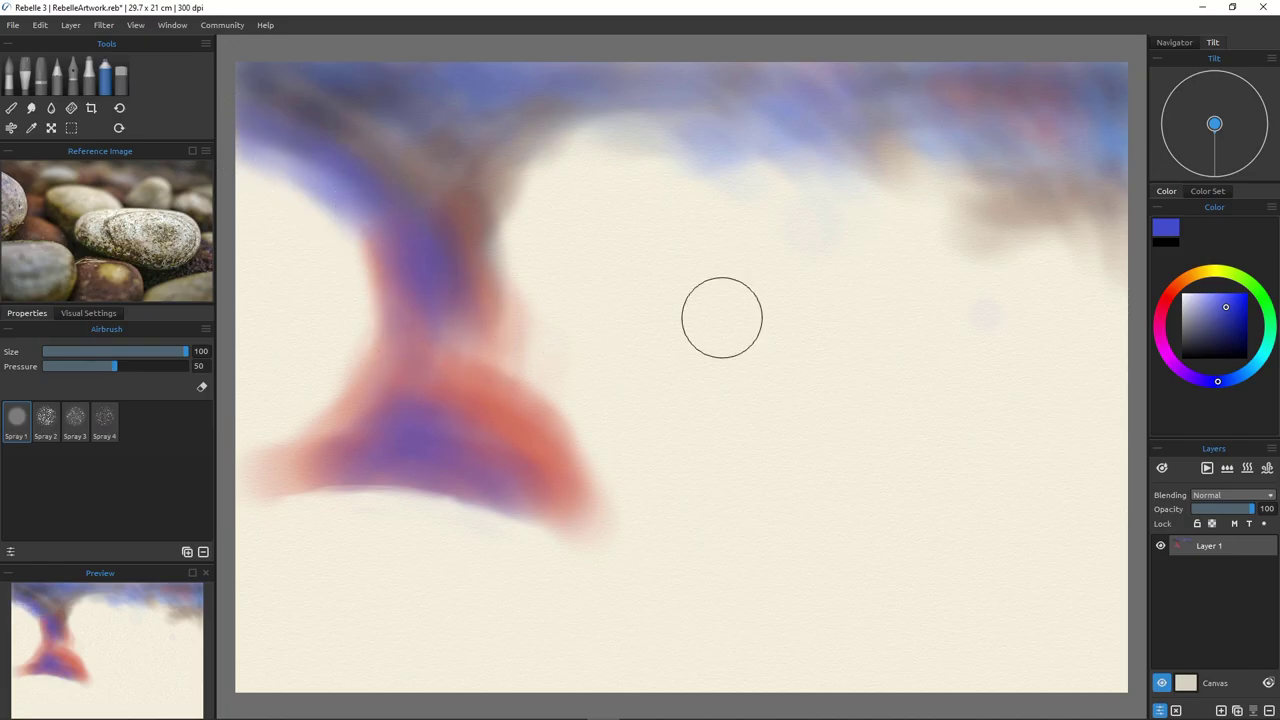
click(1164, 302)
mouse_move(395, 234)
mouse_down()
mouse_move(402, 268)
mouse_move(470, 175)
mouse_move(494, 196)
mouse_move(441, 288)
mouse_move(459, 330)
mouse_move(308, 139)
mouse_move(394, 262)
mouse_move(350, 192)
mouse_move(284, 158)
mouse_move(297, 146)
mouse_move(338, 167)
mouse_move(383, 97)
mouse_move(362, 141)
mouse_move(387, 196)
mouse_move(416, 189)
mouse_move(444, 123)
mouse_move(453, 140)
mouse_move(441, 161)
mouse_move(528, 78)
mouse_move(433, 106)
mouse_move(502, 74)
mouse_move(372, 99)
mouse_move(400, 58)
mouse_move(291, 172)
mouse_move(339, 142)
mouse_move(238, 107)
mouse_up()
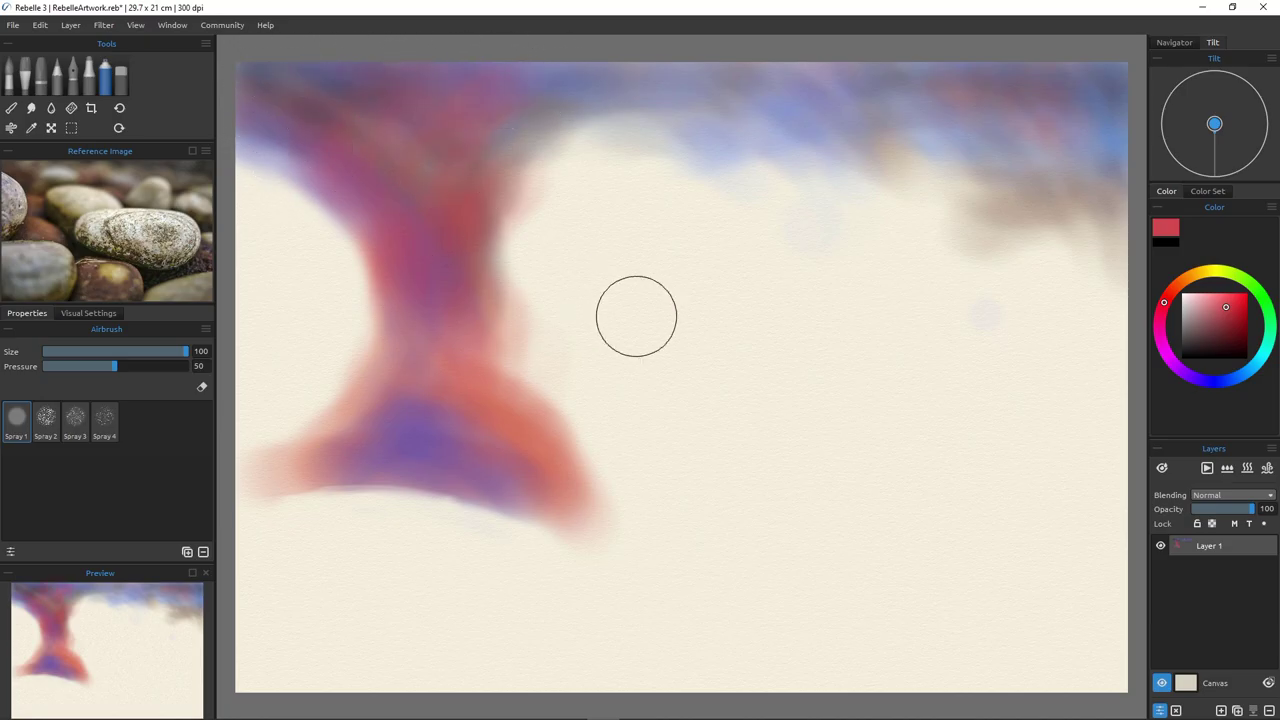
Shade the upper-left band and the upper trunk with a darker crimson.
mouse_move(429, 251)
mouse_down()
mouse_move(455, 183)
mouse_move(515, 87)
mouse_move(499, 129)
mouse_move(512, 146)
mouse_move(477, 190)
mouse_move(528, 107)
mouse_move(440, 114)
mouse_move(460, 72)
mouse_move(395, 45)
mouse_move(437, 143)
mouse_move(431, 187)
mouse_move(289, 55)
mouse_up()
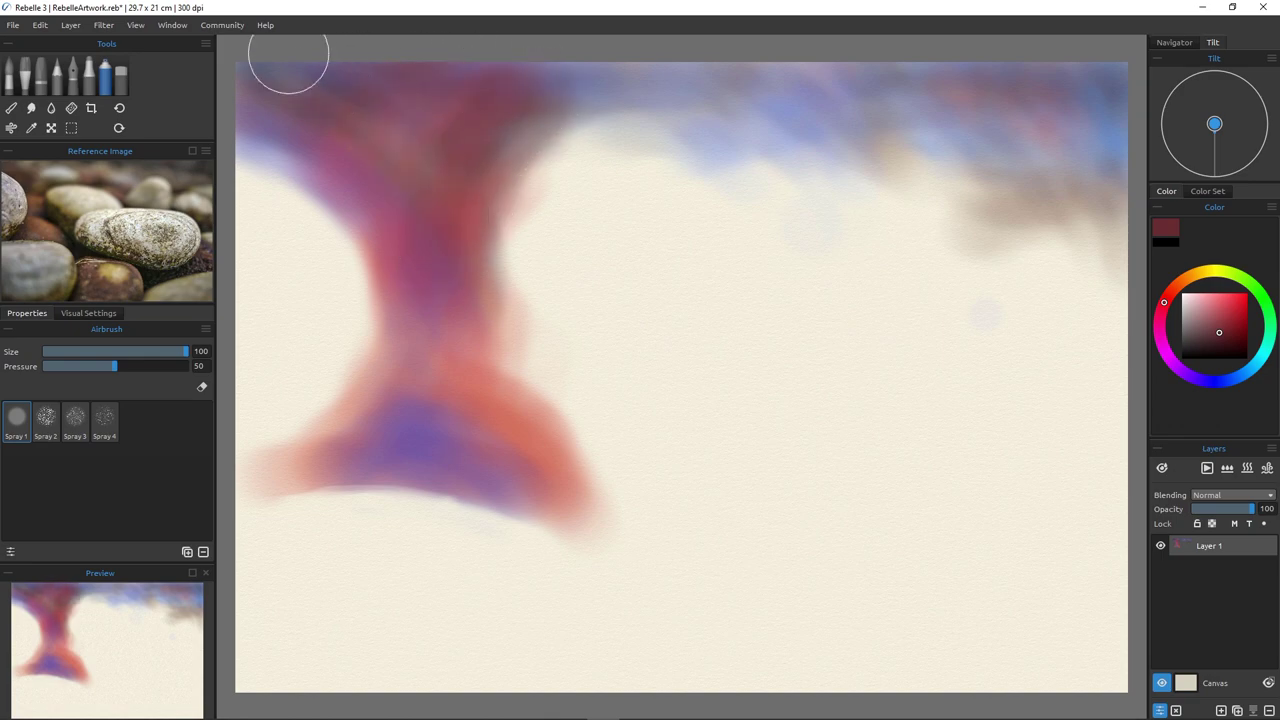
drag(271, 120, 287, 140)
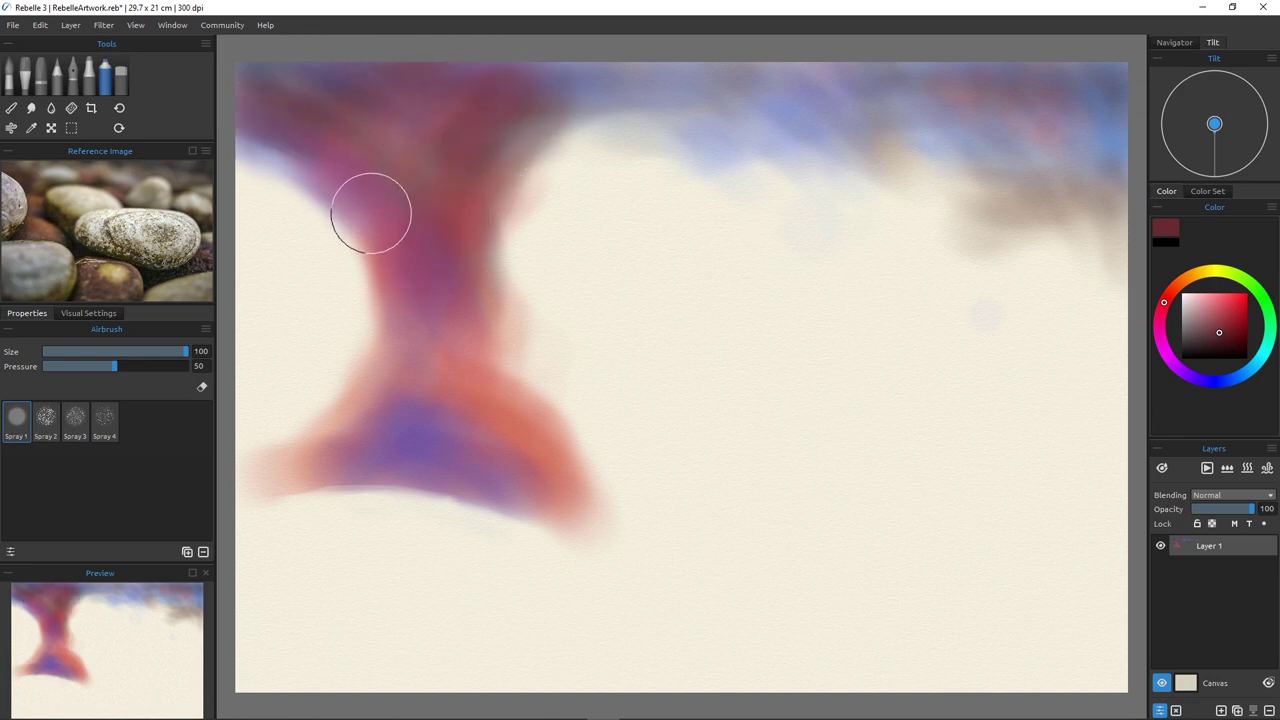
mouse_move(371, 213)
mouse_down()
mouse_move(271, 149)
mouse_move(377, 217)
mouse_move(439, 335)
mouse_up()
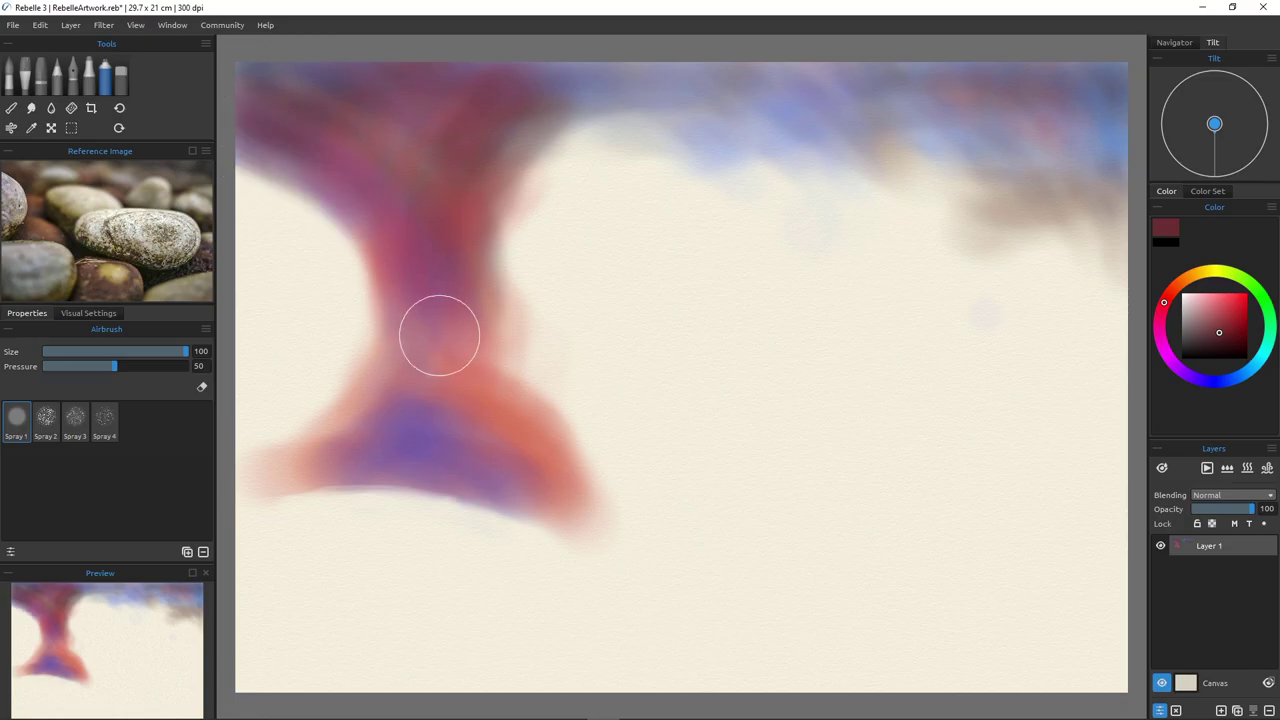
Erase the overspray along the trunk's left curve, and airbrush a dark crimson patch under the middle of the top band.
key(e)
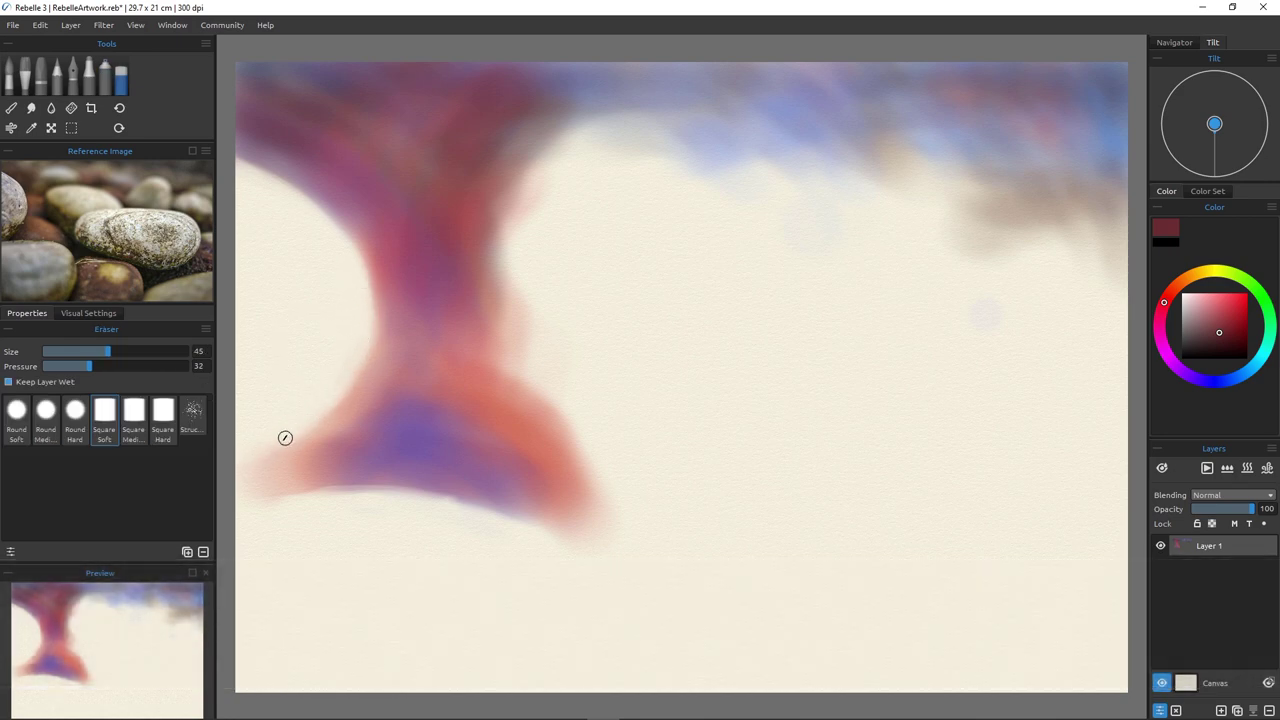
key(a)
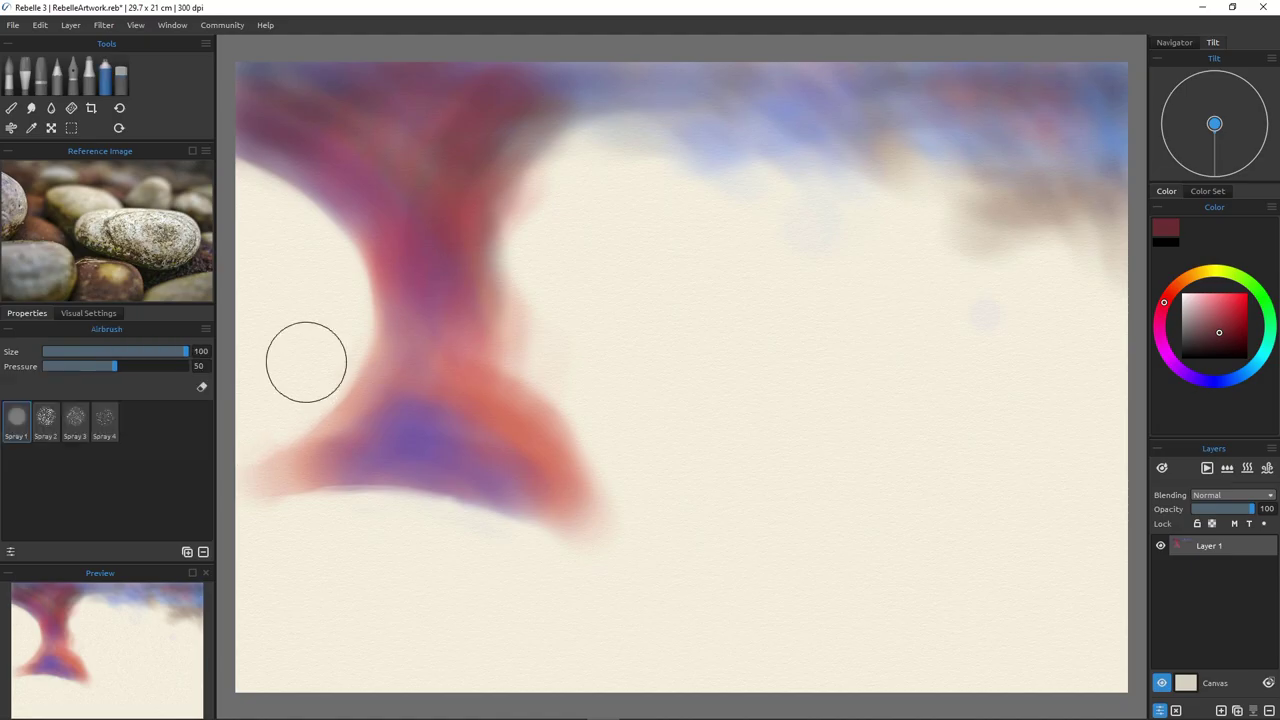
mouse_move(620, 120)
mouse_down()
mouse_move(631, 163)
mouse_move(619, 150)
mouse_move(673, 147)
mouse_move(756, 172)
mouse_move(617, 165)
mouse_move(790, 195)
mouse_up()
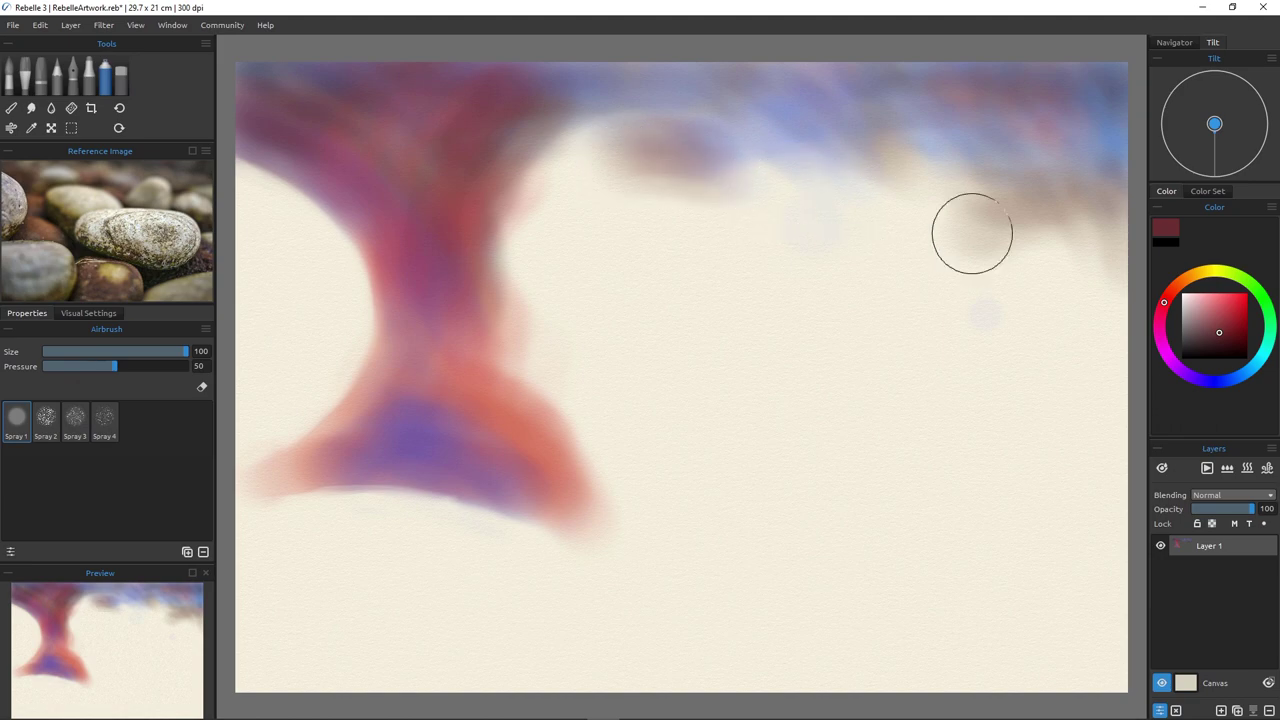
Airbrush pink over the patch under the middle of the top band and farther right, and pale pink from the patch toward the trunk.
click(1207, 303)
drag(605, 152, 709, 148)
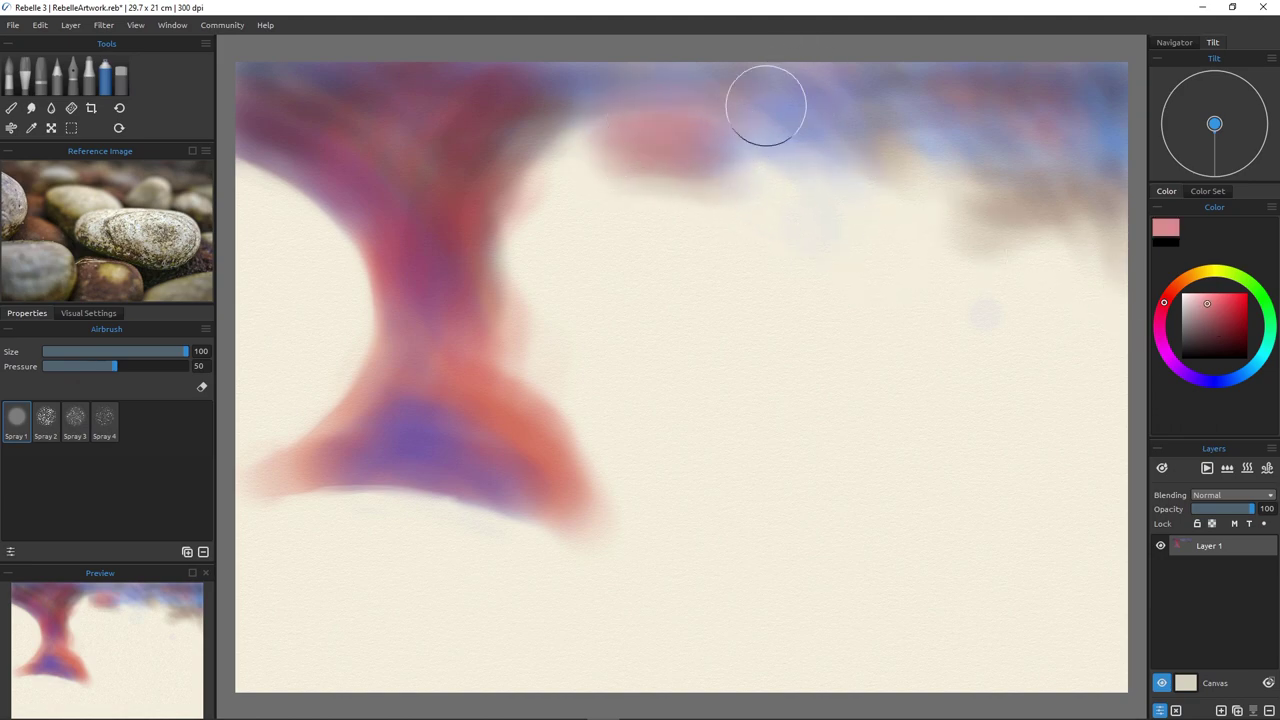
mouse_move(766, 105)
mouse_down()
mouse_move(828, 175)
mouse_move(750, 158)
mouse_move(851, 194)
mouse_up()
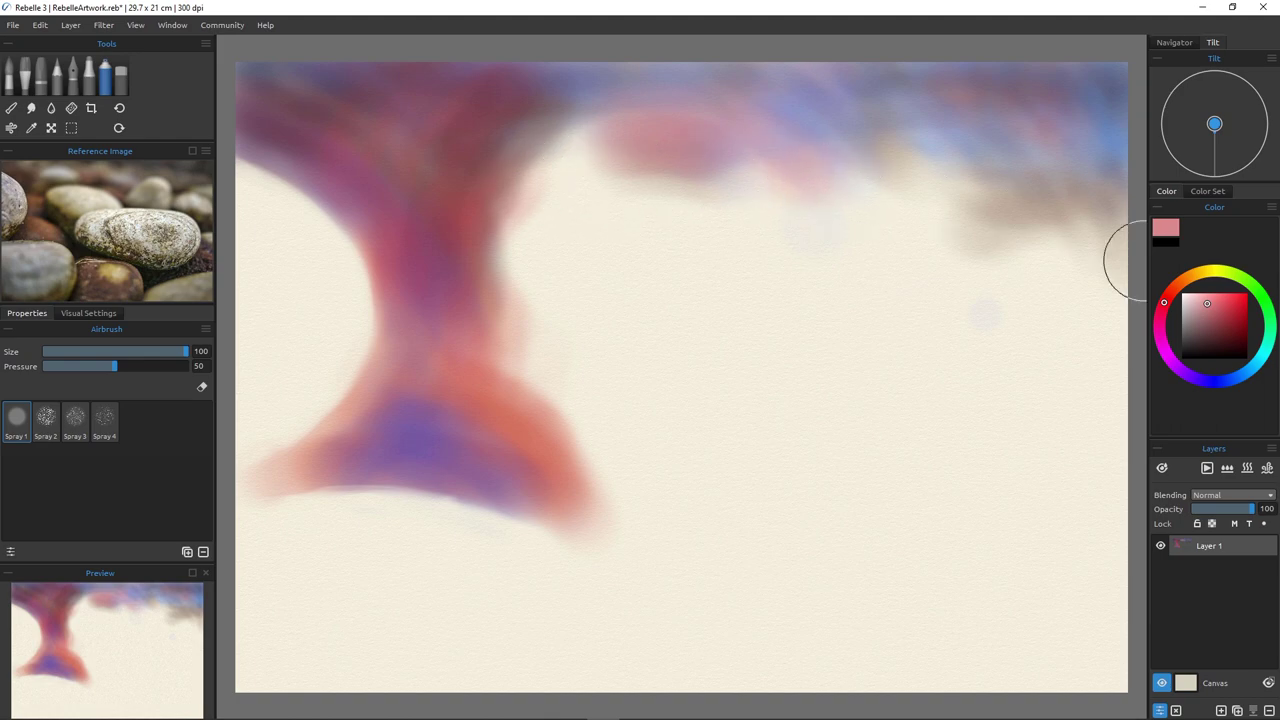
mouse_move(546, 131)
mouse_down()
mouse_move(499, 164)
mouse_move(605, 131)
mouse_move(465, 162)
mouse_move(541, 134)
mouse_move(543, 156)
mouse_move(560, 132)
mouse_move(620, 146)
mouse_move(591, 130)
mouse_move(637, 188)
mouse_move(508, 156)
mouse_move(490, 195)
mouse_move(522, 172)
mouse_move(450, 196)
mouse_move(459, 234)
mouse_up()
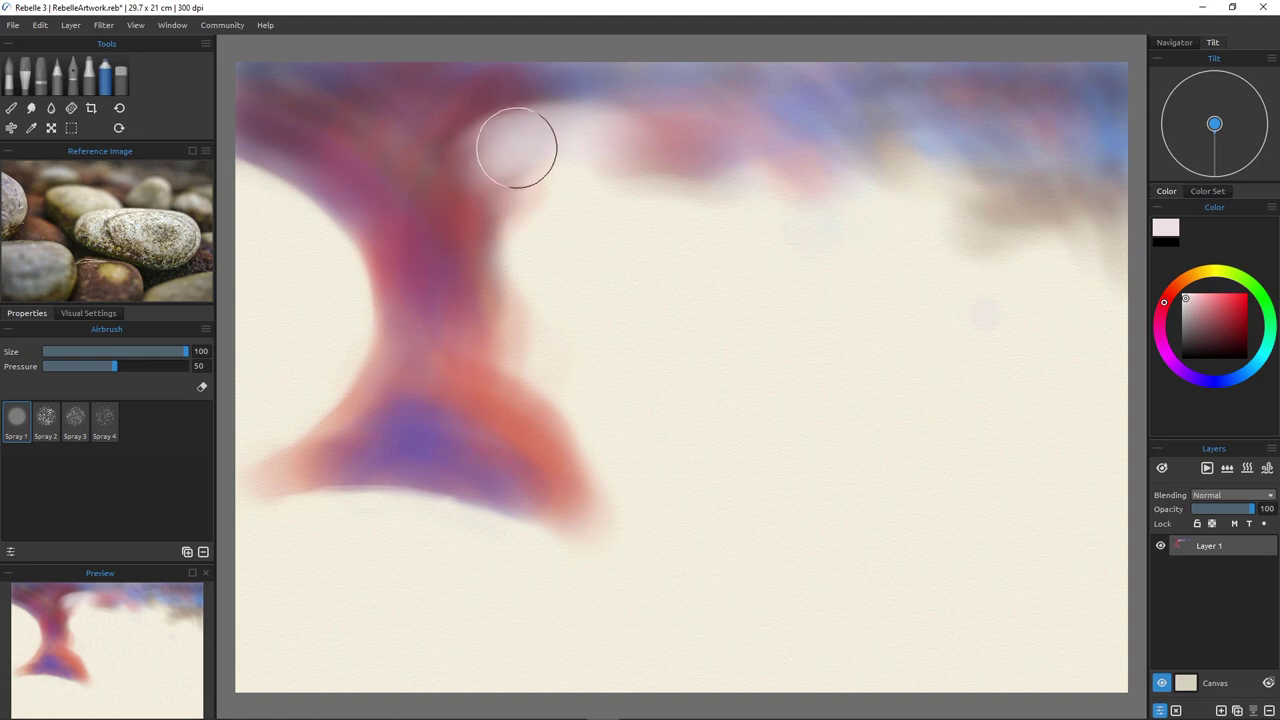
Airbrush muted ochre onto the junction of the trunk and top band and onto the upper trunk.
click(1201, 272)
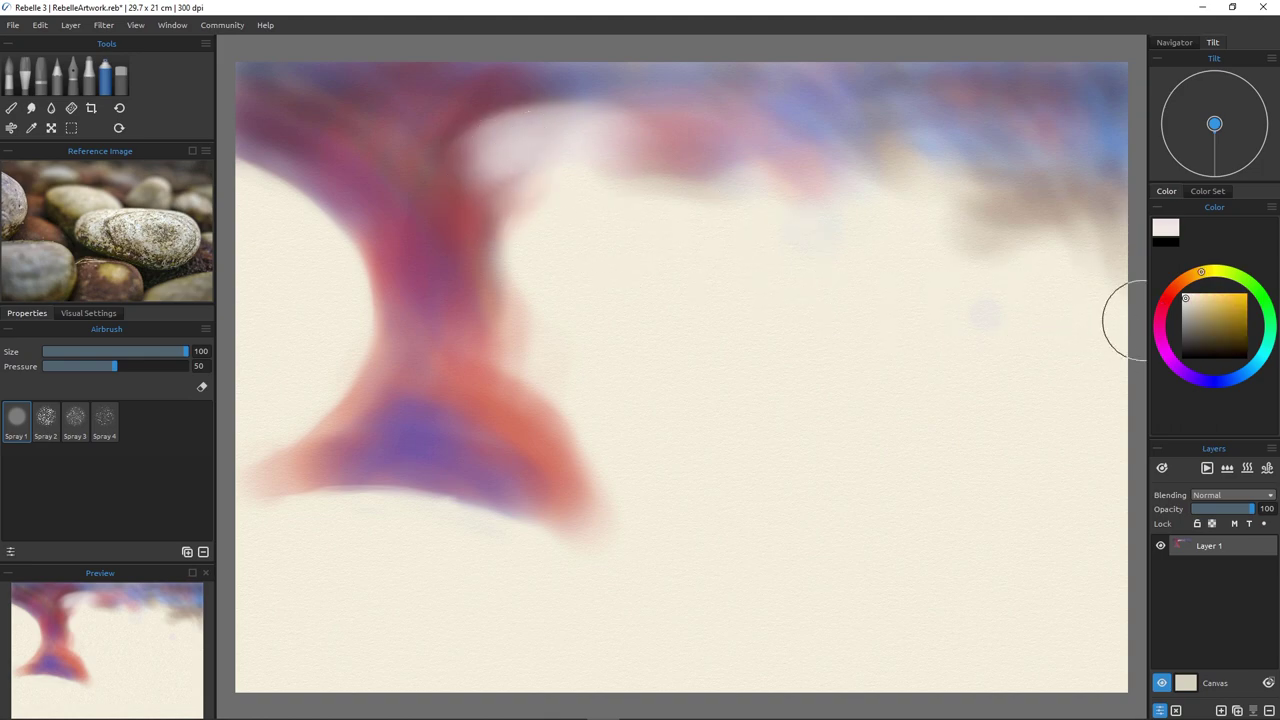
mouse_move(520, 140)
mouse_down()
mouse_move(484, 220)
mouse_move(517, 237)
mouse_move(497, 189)
mouse_move(459, 190)
mouse_move(513, 167)
mouse_move(477, 214)
mouse_move(552, 163)
mouse_move(472, 217)
mouse_move(477, 162)
mouse_move(458, 165)
mouse_move(430, 226)
mouse_up()
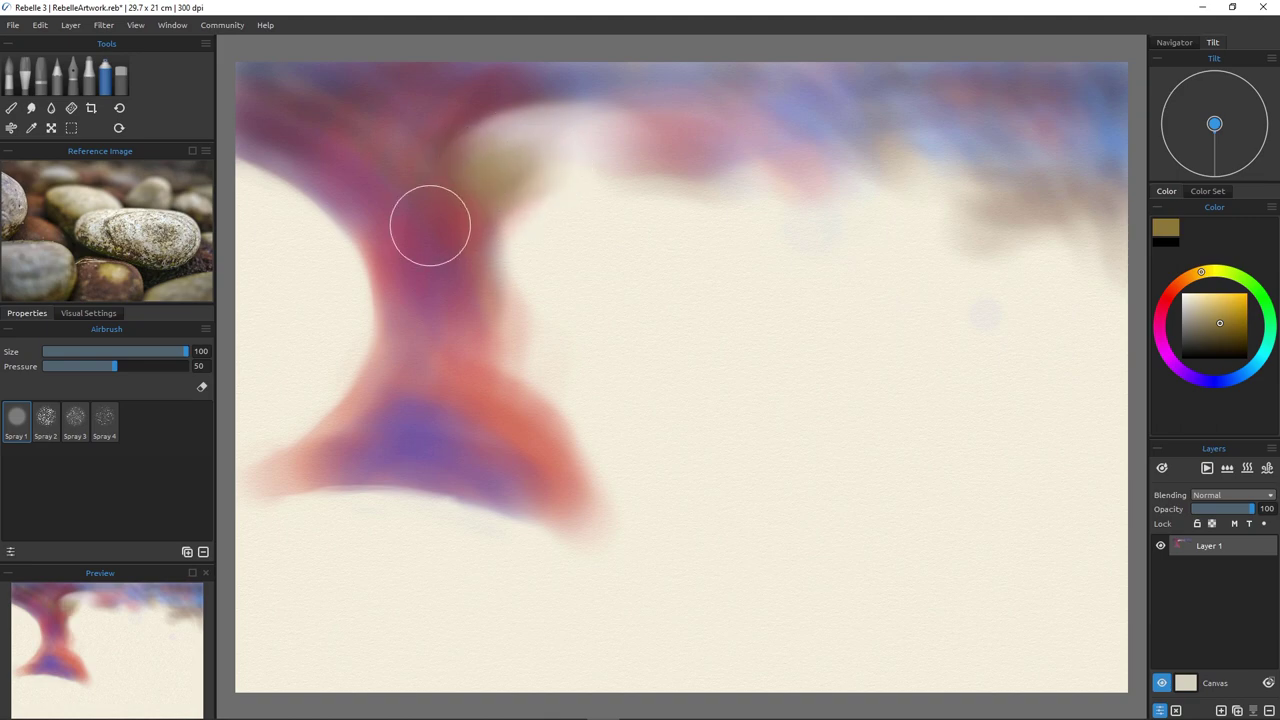
mouse_move(430, 226)
mouse_down()
mouse_move(438, 258)
mouse_move(455, 257)
mouse_move(389, 251)
mouse_move(536, 407)
mouse_move(402, 253)
mouse_move(430, 222)
mouse_move(460, 223)
mouse_move(438, 281)
mouse_move(473, 227)
mouse_move(455, 272)
mouse_move(449, 223)
mouse_up()
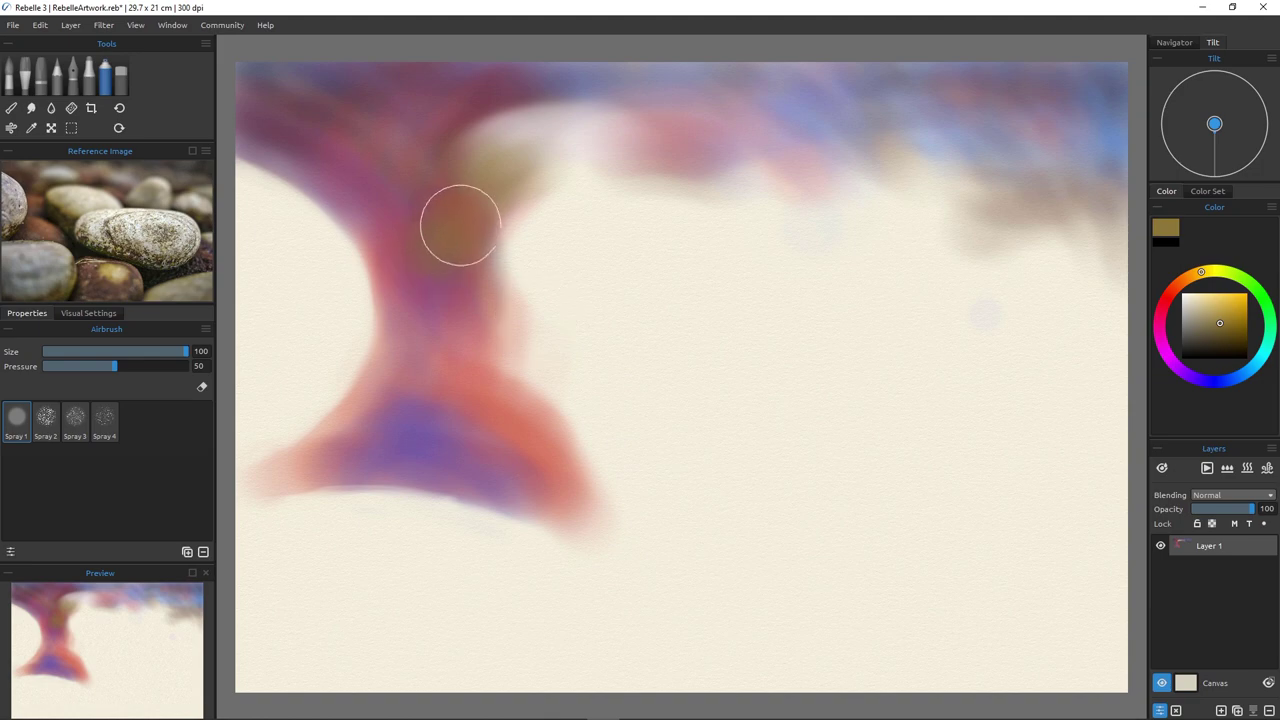
Airbrush dusty pink patches onto the middle of the trunk and across the upper part of the flared base.
click(1166, 299)
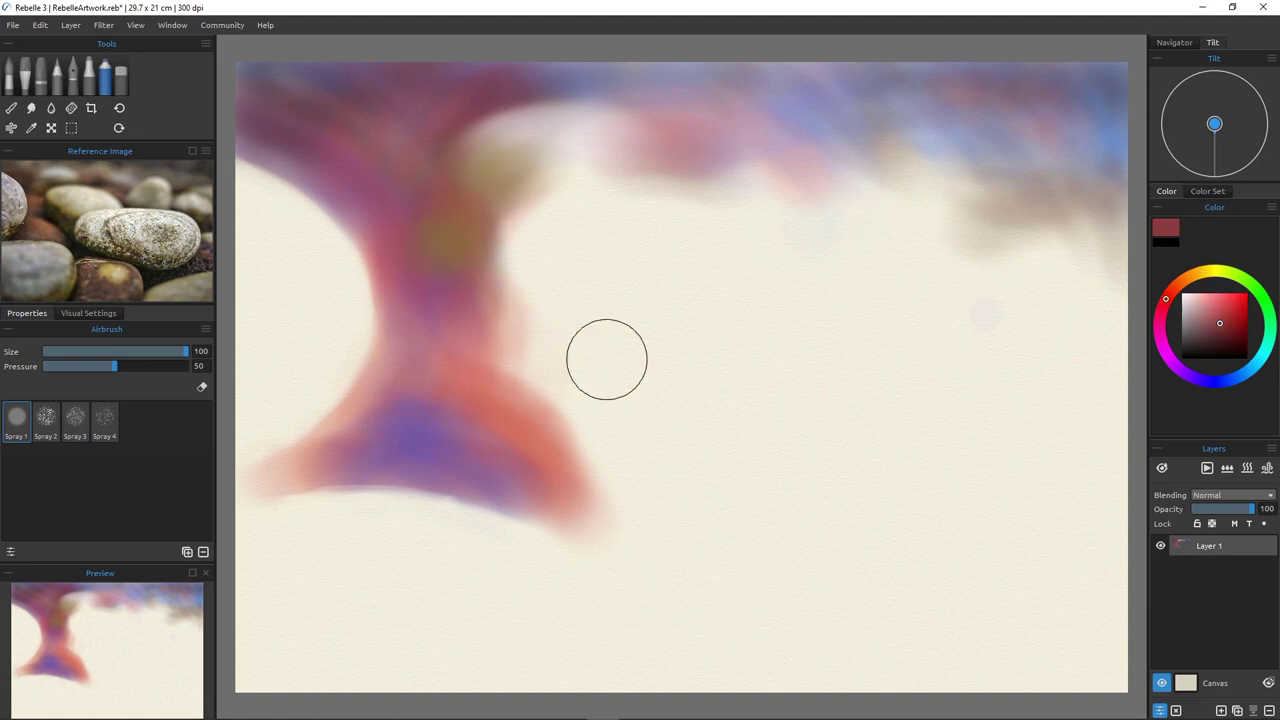
drag(460, 271, 407, 315)
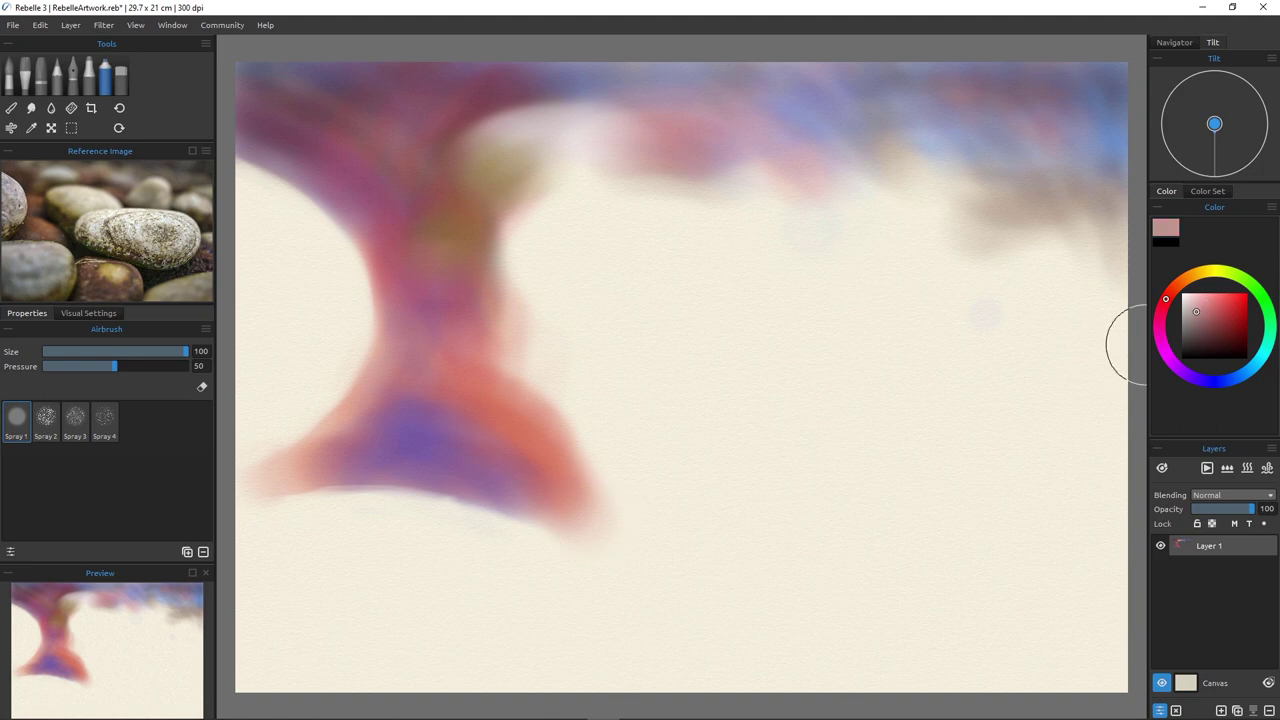
mouse_move(426, 271)
mouse_down()
mouse_move(474, 251)
mouse_move(406, 252)
mouse_move(471, 262)
mouse_move(392, 286)
mouse_move(579, 511)
mouse_move(592, 458)
mouse_move(414, 304)
mouse_move(416, 351)
mouse_move(414, 282)
mouse_move(479, 298)
mouse_move(432, 274)
mouse_move(478, 269)
mouse_move(374, 251)
mouse_move(461, 262)
mouse_move(485, 435)
mouse_move(578, 517)
mouse_move(525, 443)
mouse_move(423, 406)
mouse_move(418, 359)
mouse_move(498, 389)
mouse_move(434, 382)
mouse_move(540, 454)
mouse_move(427, 397)
mouse_move(432, 422)
mouse_move(402, 397)
mouse_up()
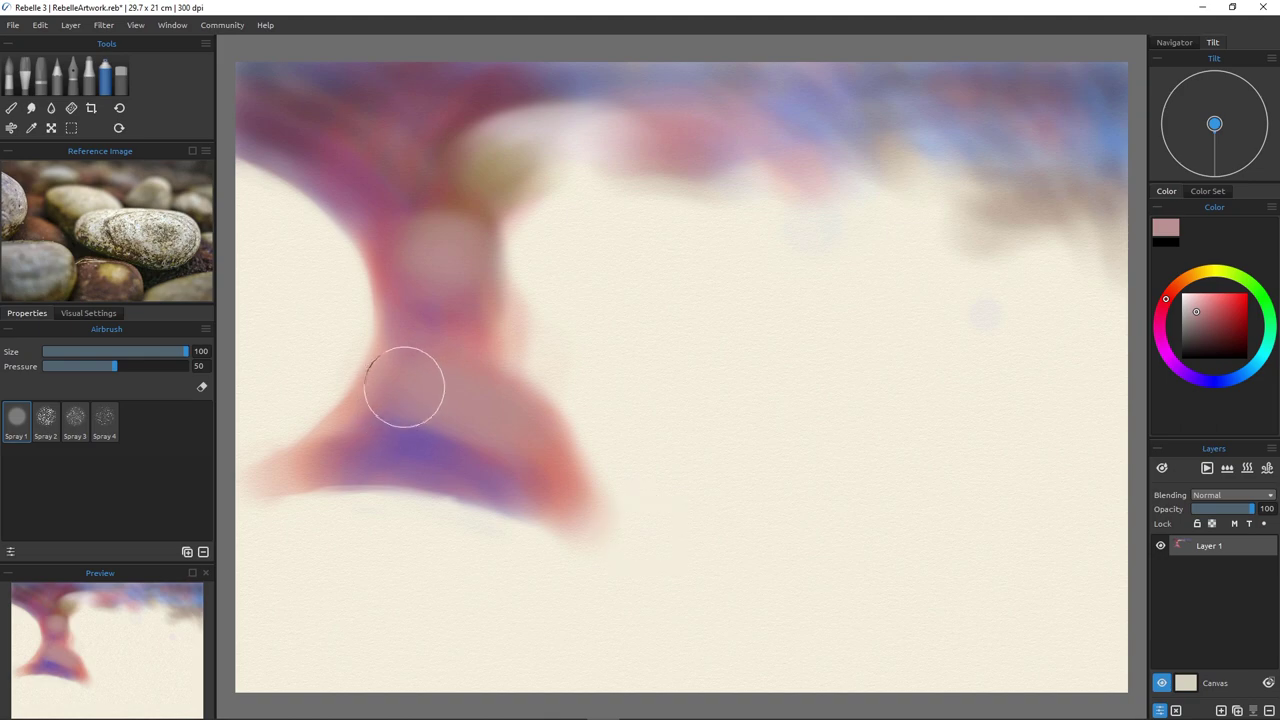
drag(472, 451, 508, 455)
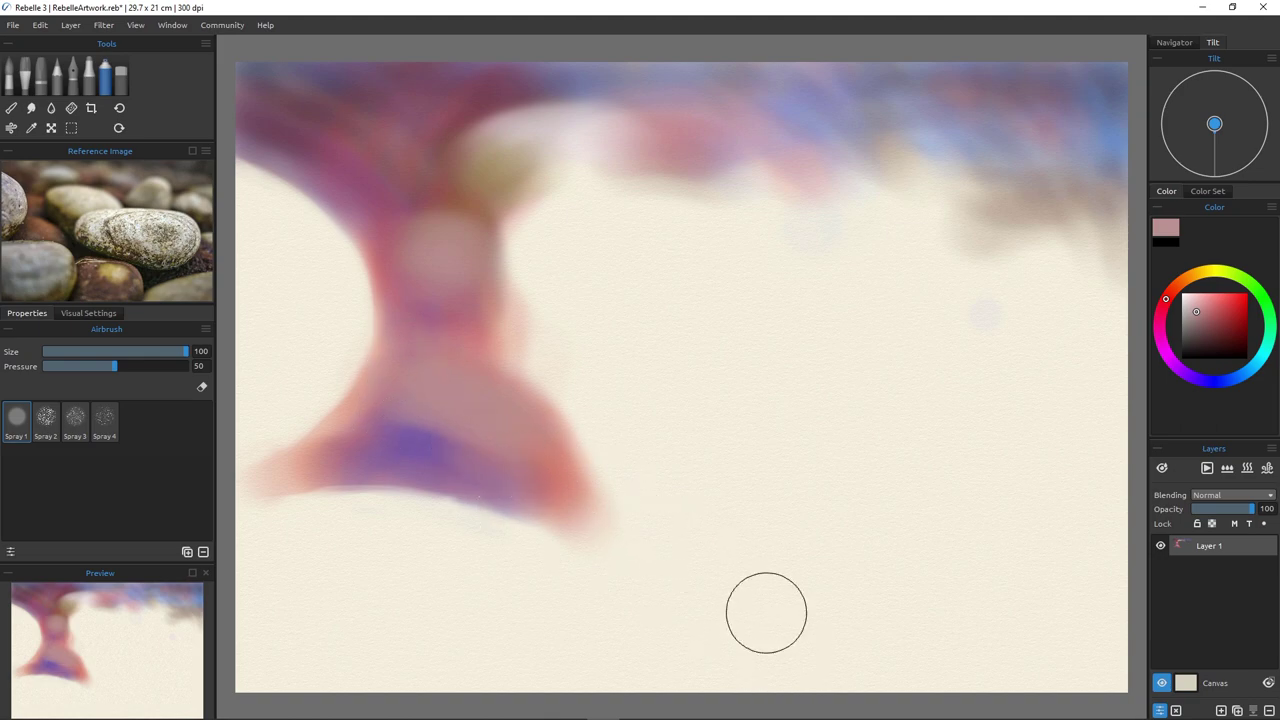
Lighten the centre of the flared base with peach and a pale pink highlight.
alt+click(766, 612)
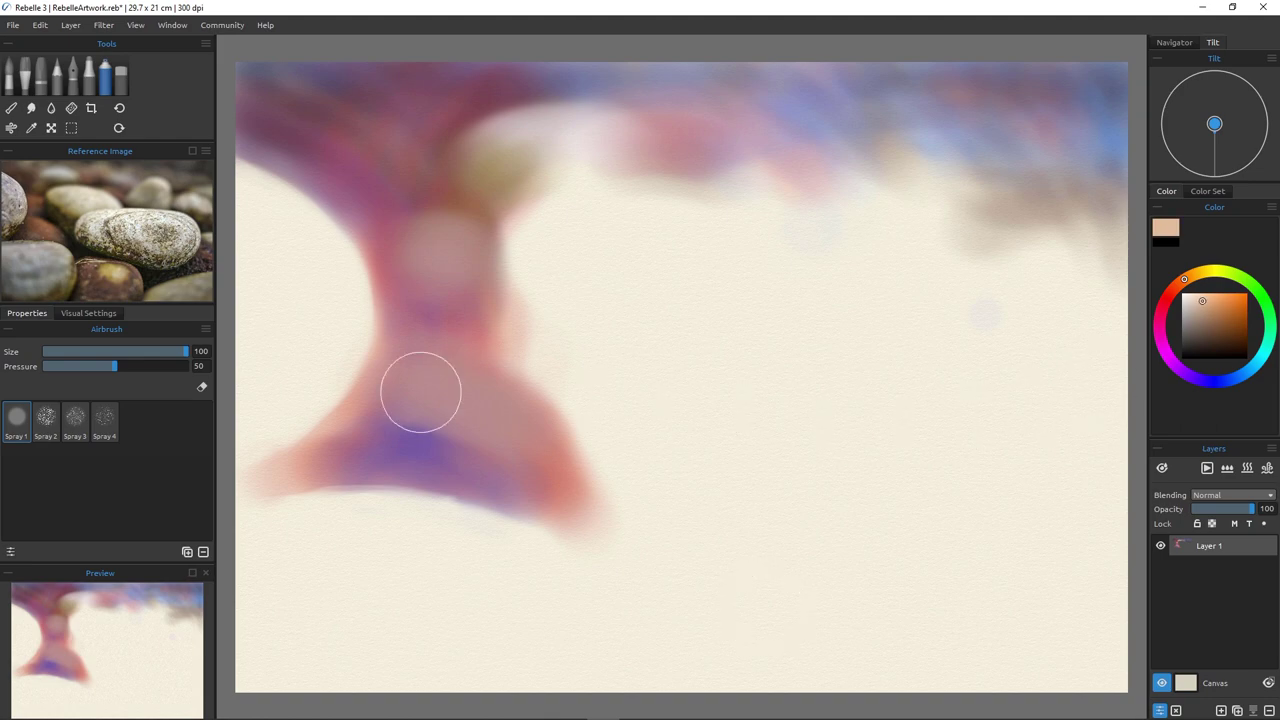
drag(420, 386, 511, 440)
click(1189, 299)
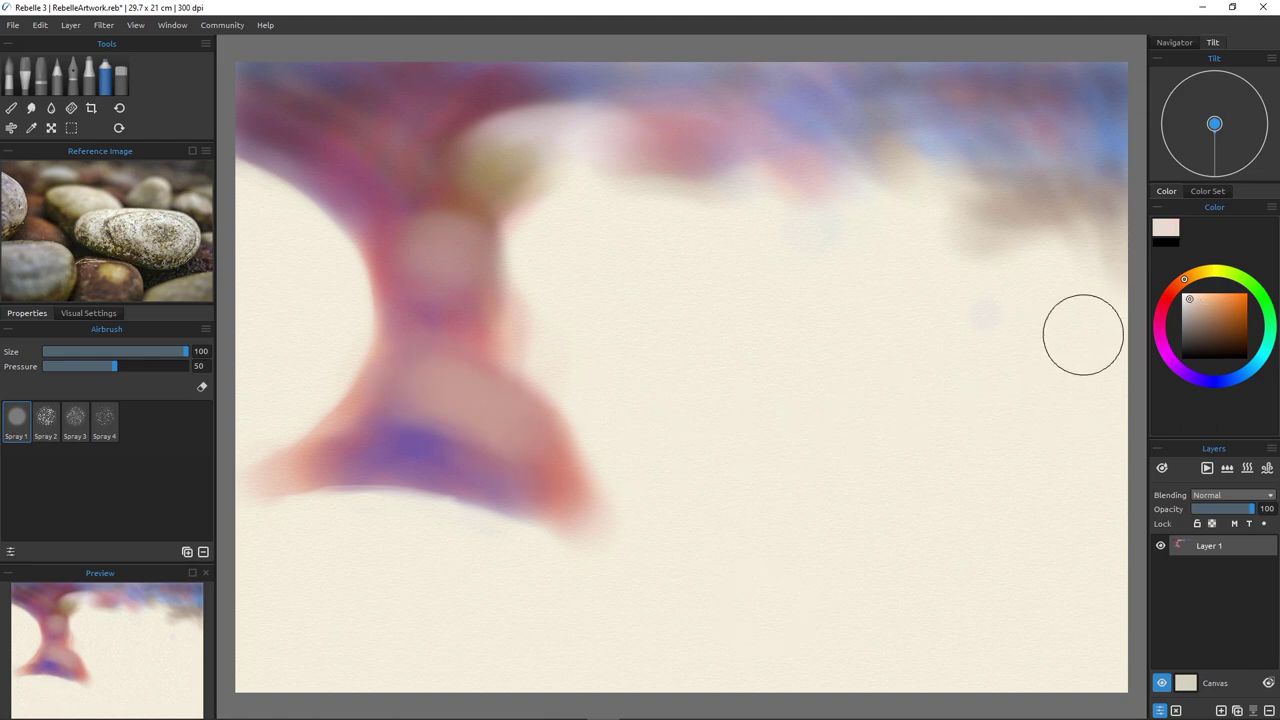
mouse_move(462, 398)
mouse_down()
mouse_move(533, 464)
mouse_move(500, 376)
mouse_up()
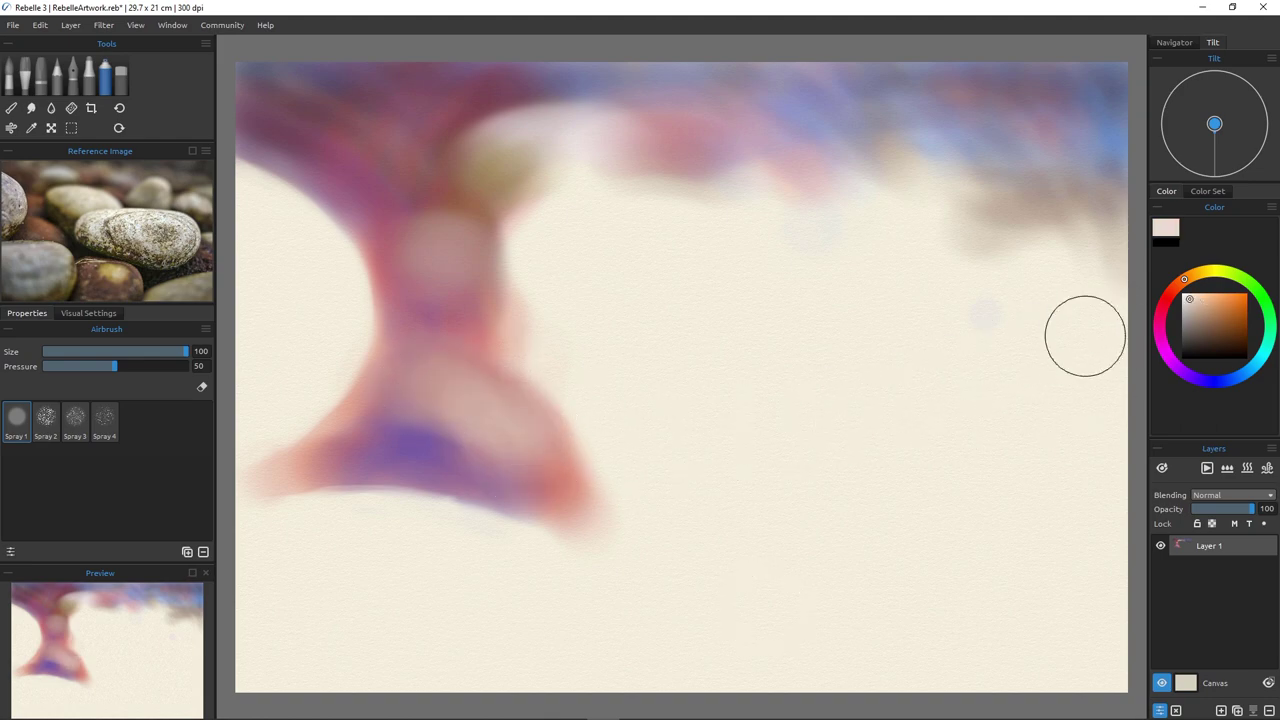
Airbrush orange over the centre of the flared base and along the trunk's lower-right edge.
click(1222, 300)
mouse_move(557, 420)
mouse_down()
mouse_move(426, 399)
mouse_move(536, 465)
mouse_move(484, 390)
mouse_move(518, 403)
mouse_move(554, 470)
mouse_move(467, 408)
mouse_move(394, 398)
mouse_move(421, 405)
mouse_move(406, 442)
mouse_move(374, 443)
mouse_move(514, 449)
mouse_move(407, 410)
mouse_move(384, 423)
mouse_move(443, 419)
mouse_move(451, 448)
mouse_move(525, 445)
mouse_move(417, 389)
mouse_up()
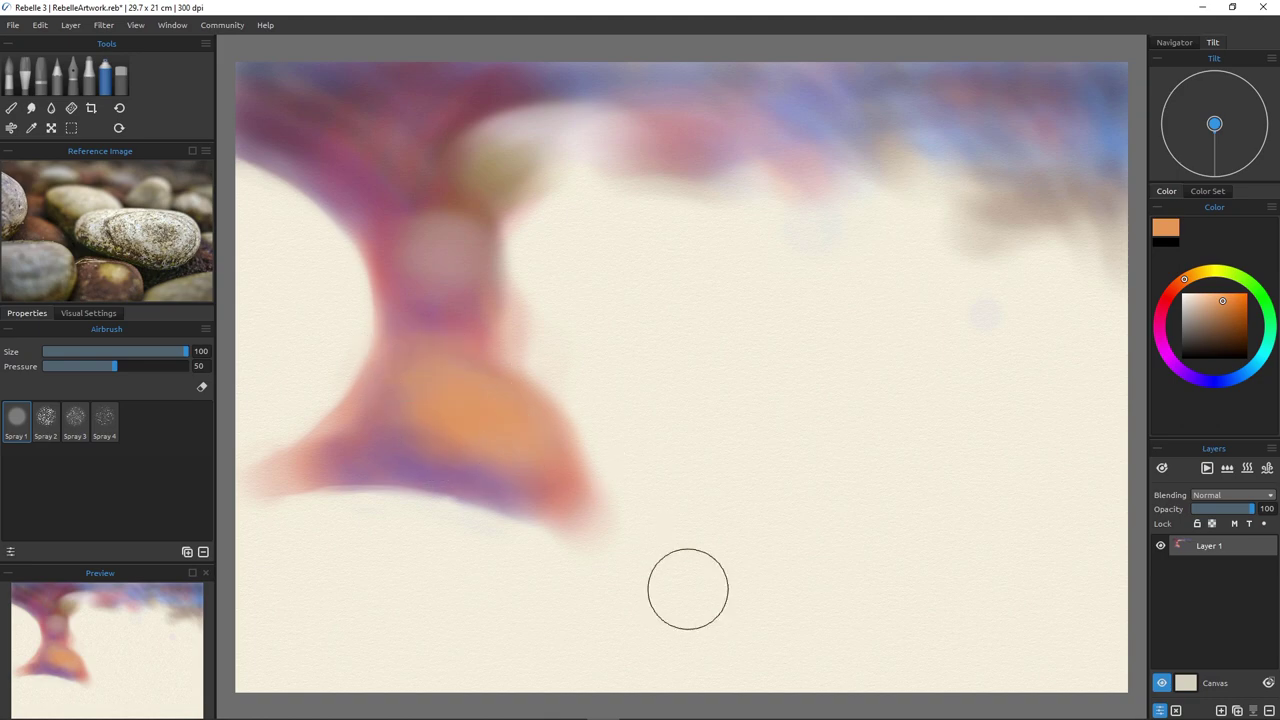
mouse_move(471, 406)
mouse_down()
mouse_move(503, 331)
mouse_move(538, 345)
mouse_up()
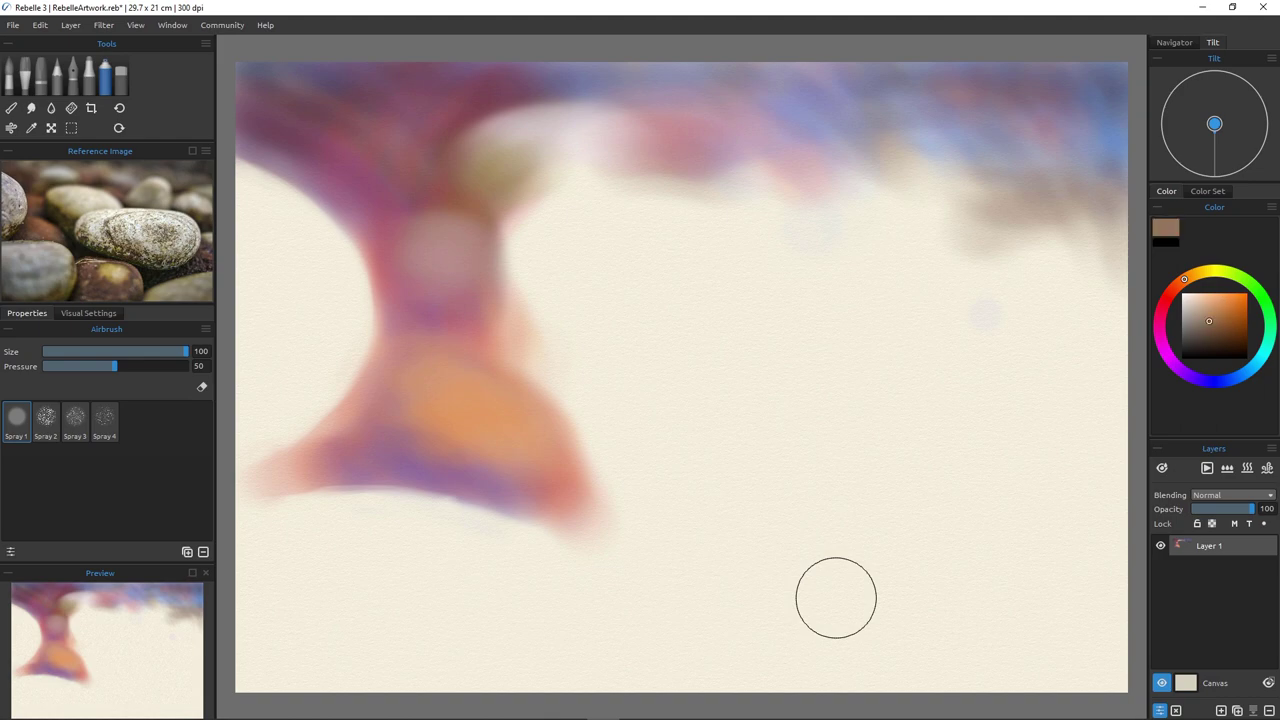
Airbrush a thin brown arc at size 45 from the trunk's right edge to beneath the middle of the top band.
key(bracketleft)
key(bracketleft)
key(bracketleft)
key(bracketleft)
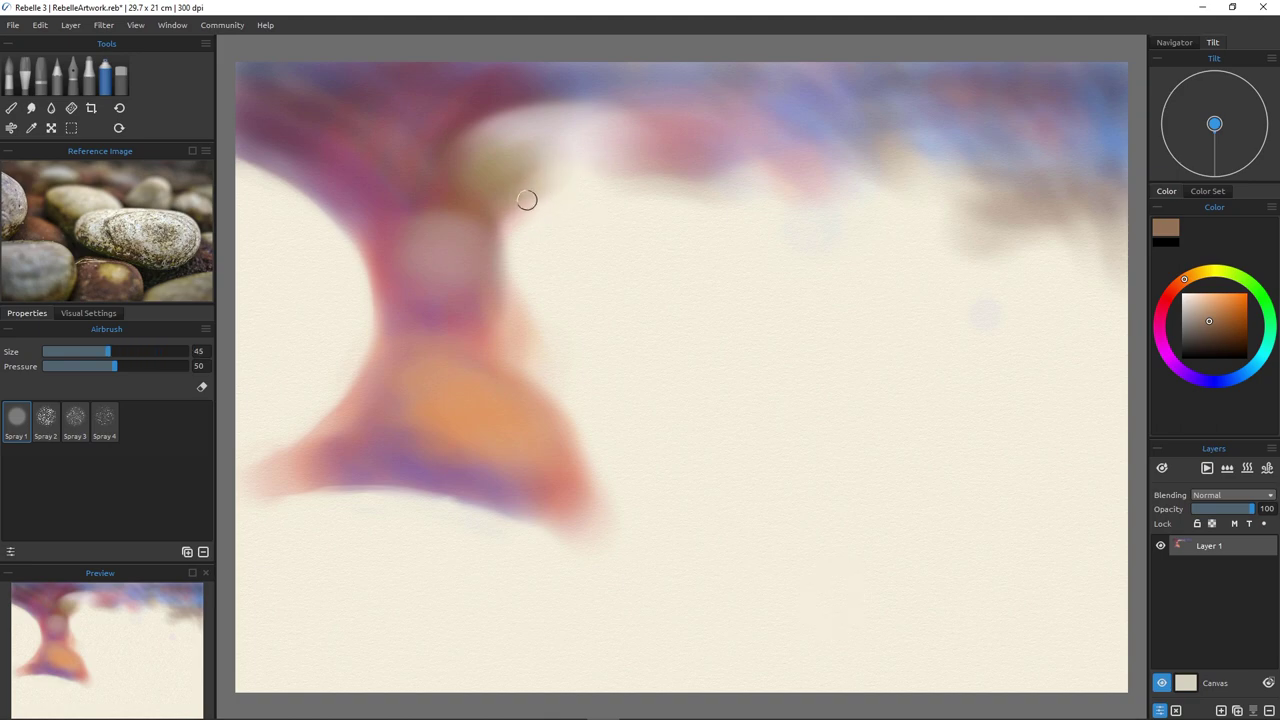
mouse_move(510, 219)
mouse_down()
mouse_move(643, 180)
mouse_move(589, 185)
mouse_move(718, 189)
mouse_up()
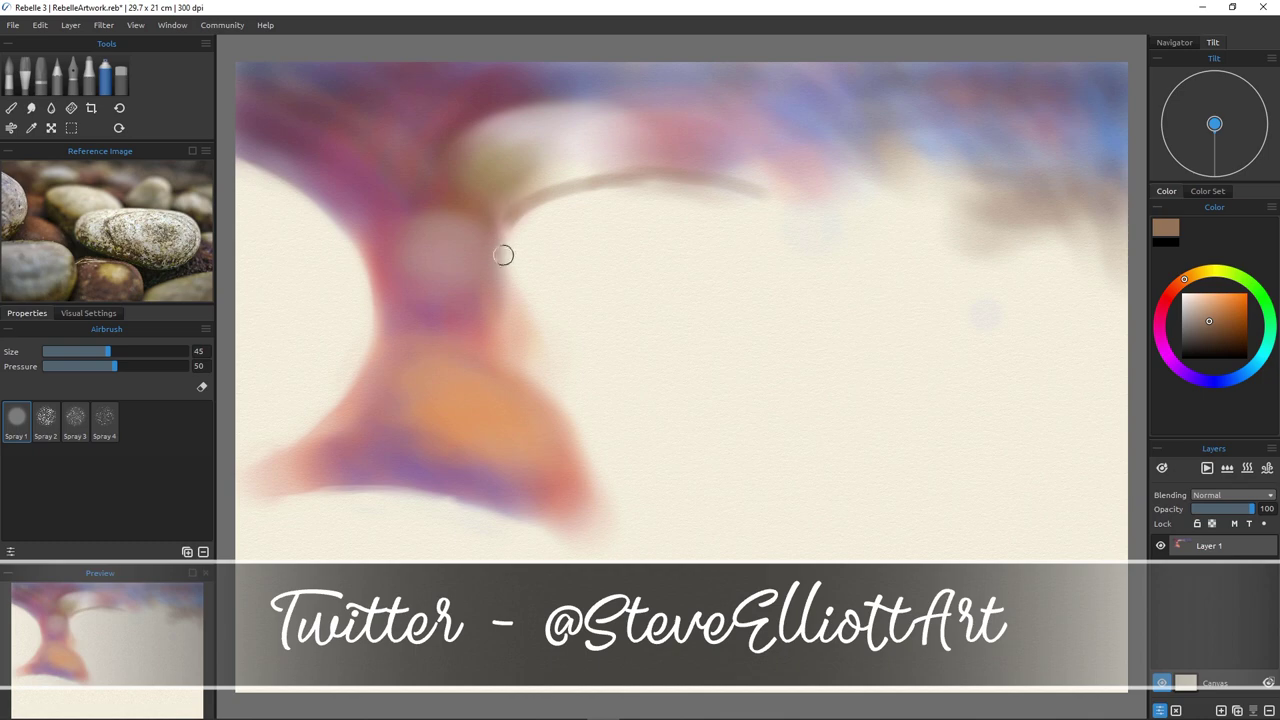
Thicken the brown arc and strengthen its right end with the airbrush at size 60.
key(bracketleft)
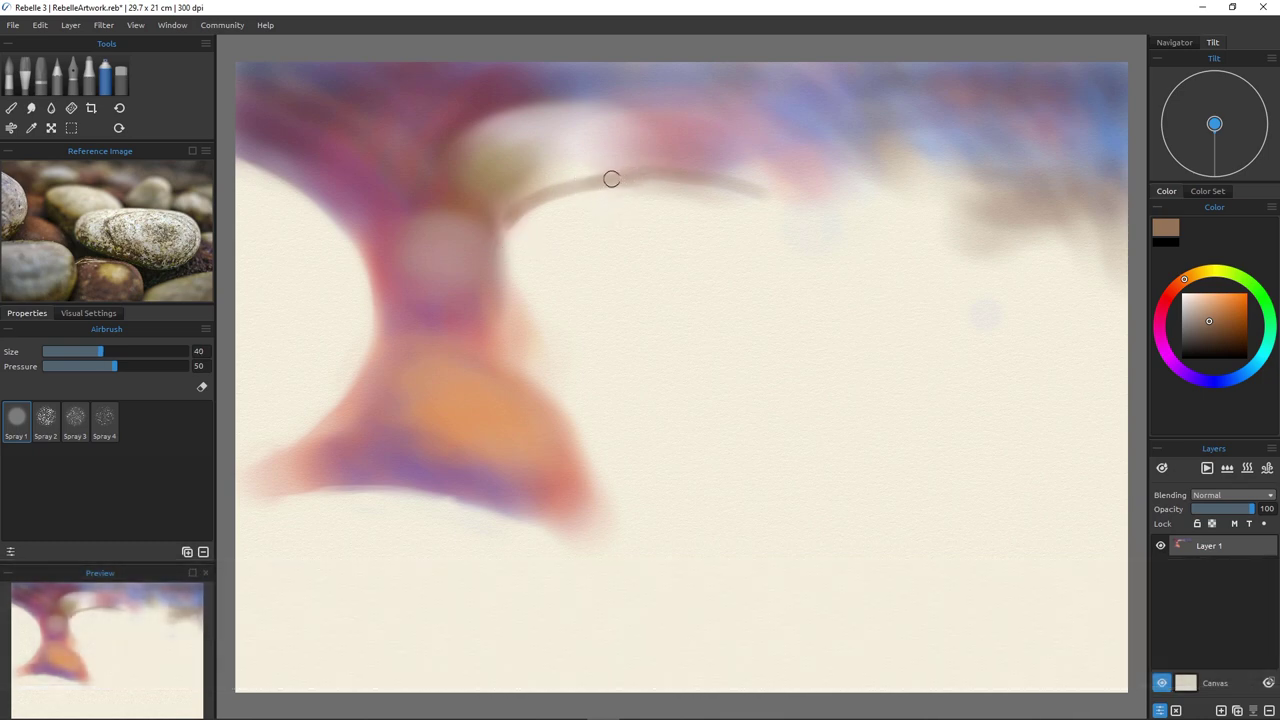
key(bracketright)
key(bracketright)
key(bracketright)
key(bracketright)
key(bracketright)
key(bracketright)
key(bracketright)
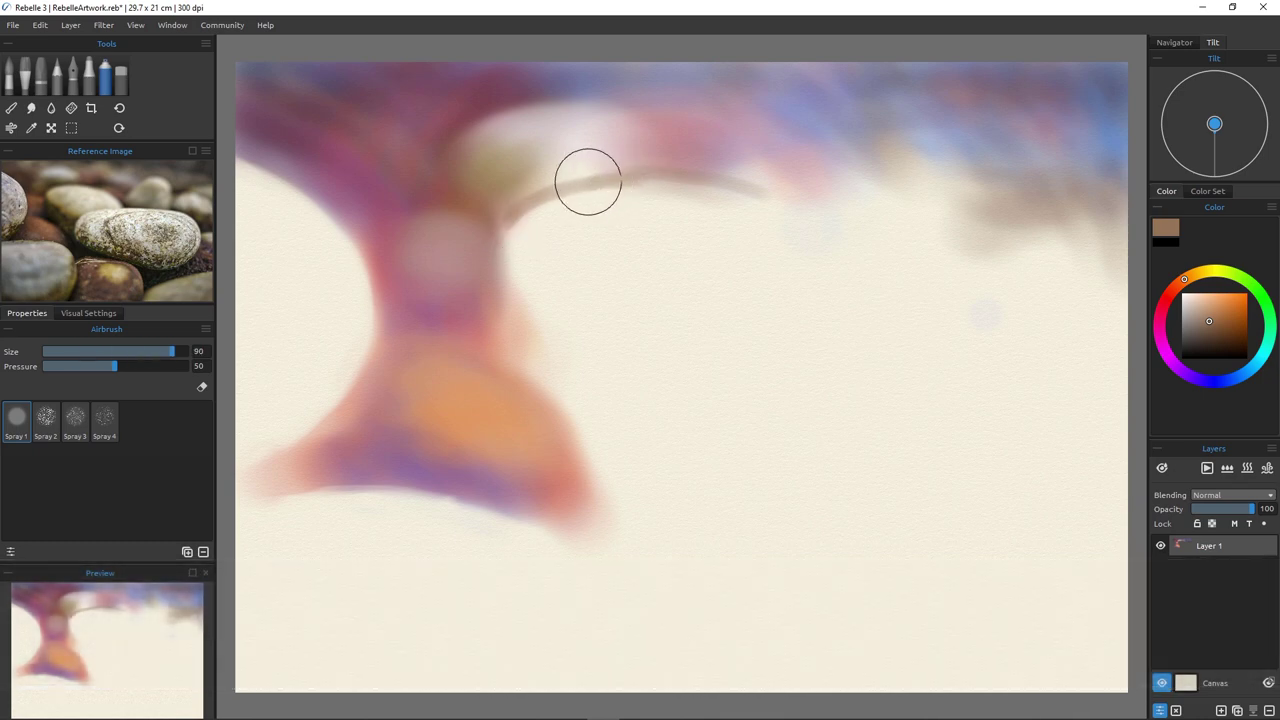
key(bracketleft)
key(bracketleft)
mouse_move(598, 181)
mouse_down()
mouse_move(514, 213)
mouse_move(571, 188)
mouse_move(755, 190)
mouse_up()
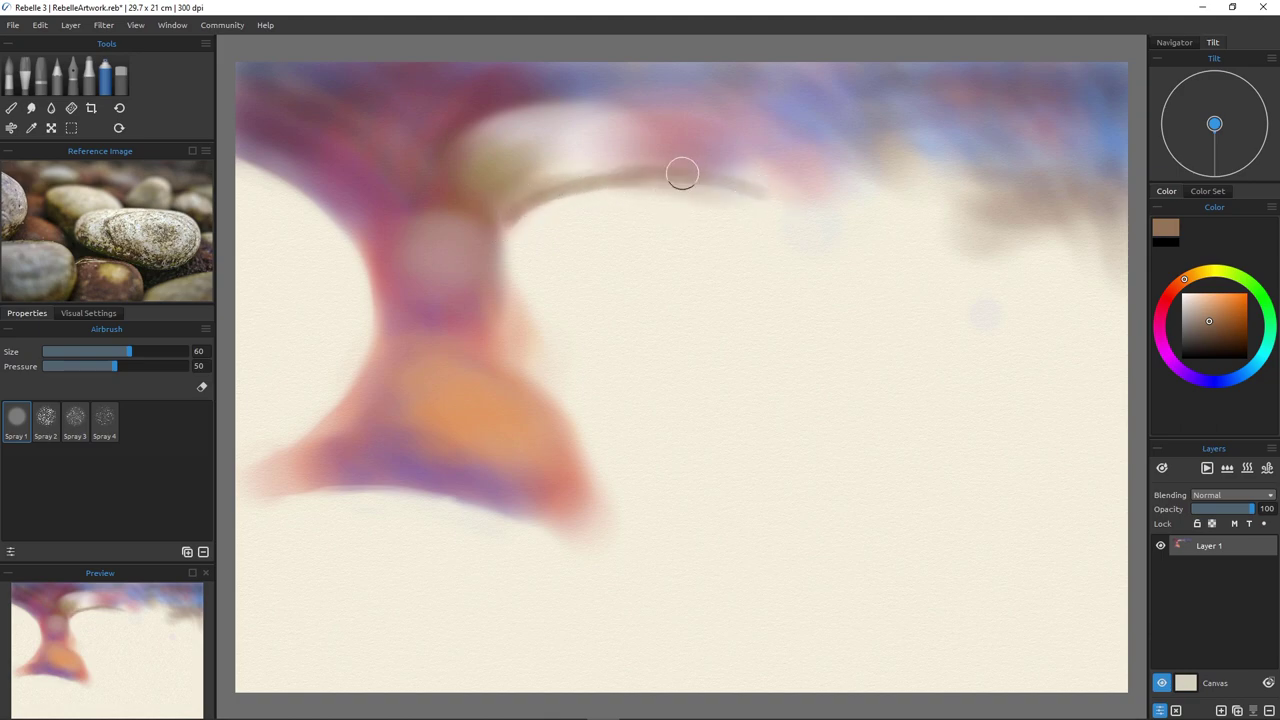
mouse_move(682, 174)
mouse_down()
mouse_move(780, 178)
mouse_move(758, 151)
mouse_move(759, 192)
mouse_move(644, 178)
mouse_up()
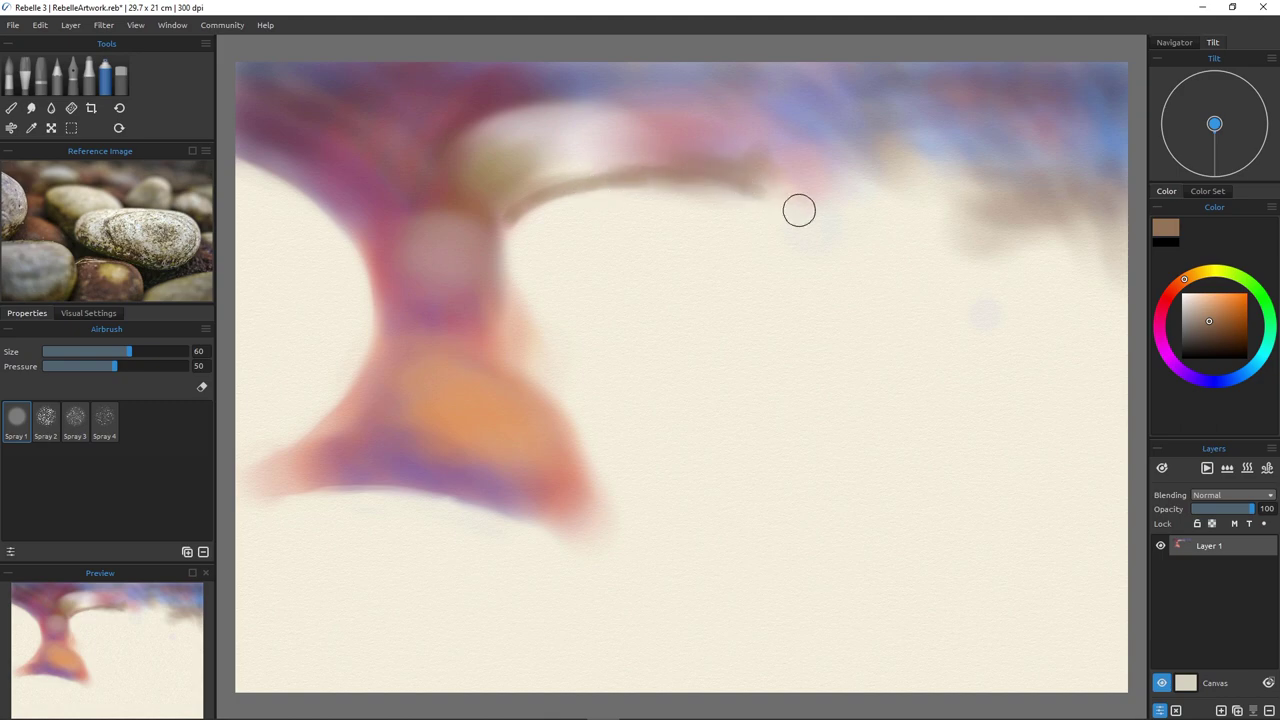
drag(672, 177, 742, 188)
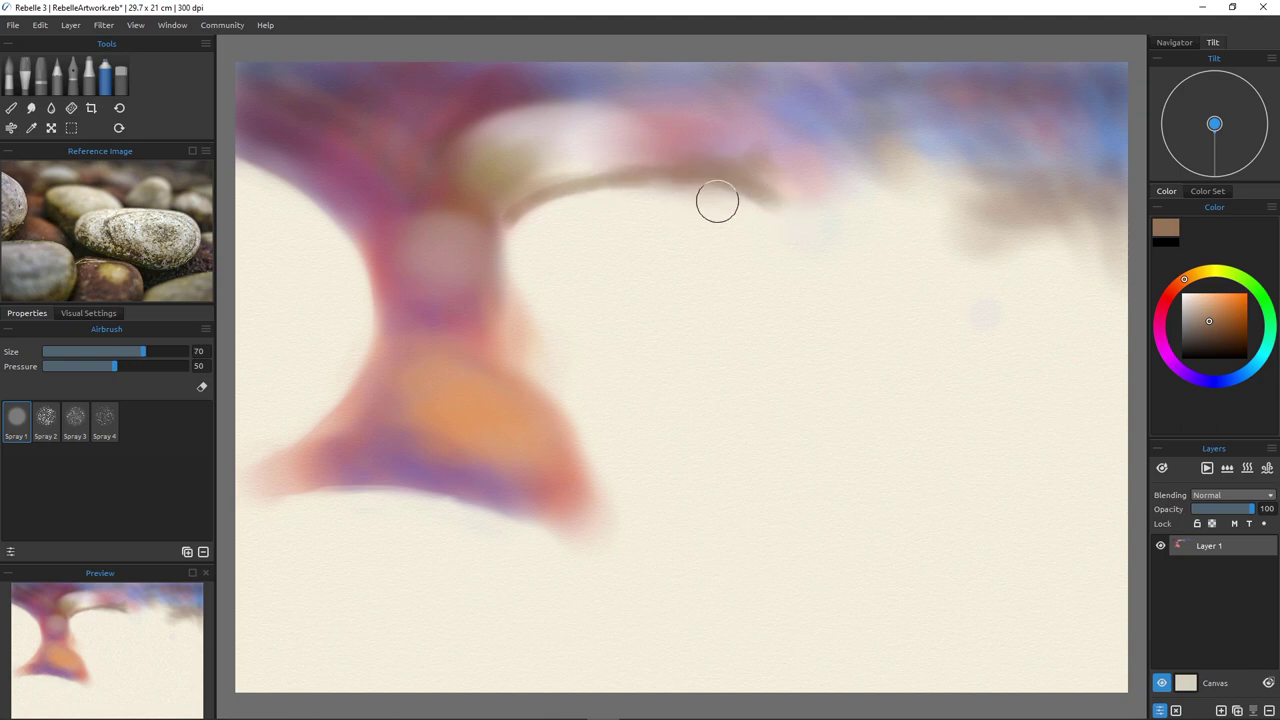
key(bracketright)
key(bracketright)
key(bracketright)
Blend the brown arc into the band above and soften its lower edge with the Soft blend tool at size 100.
key(s)
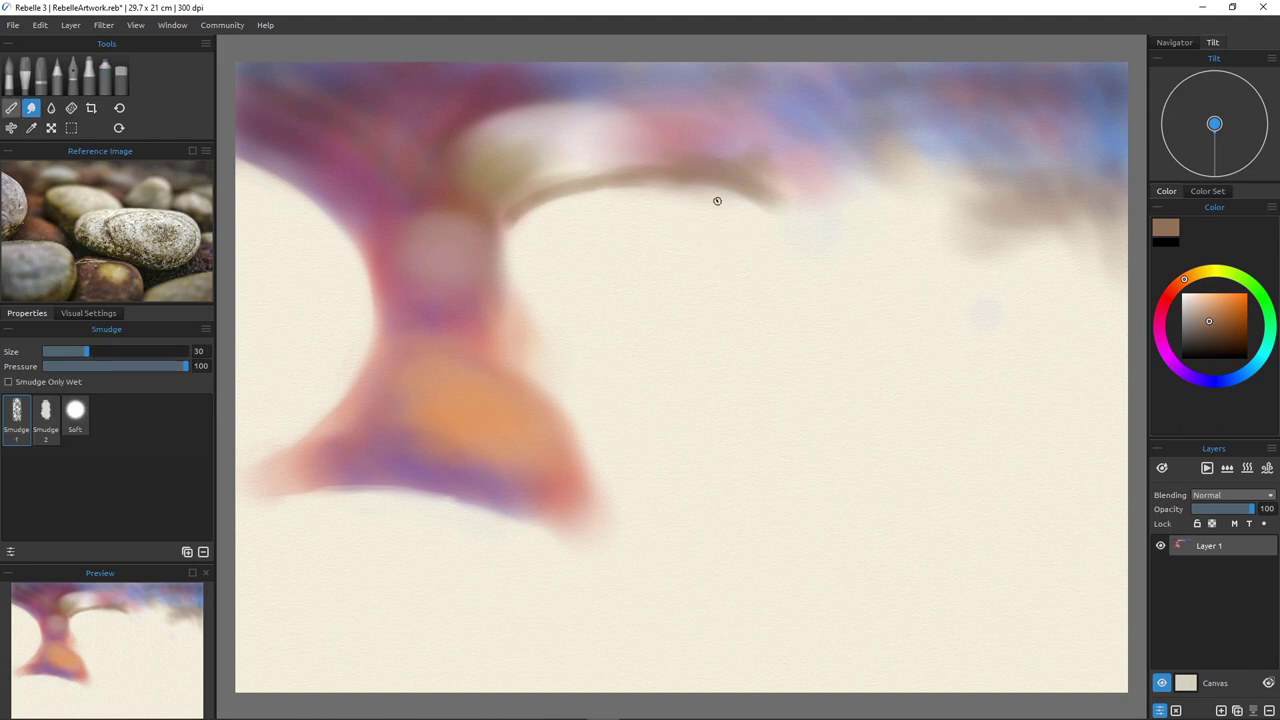
key(n)
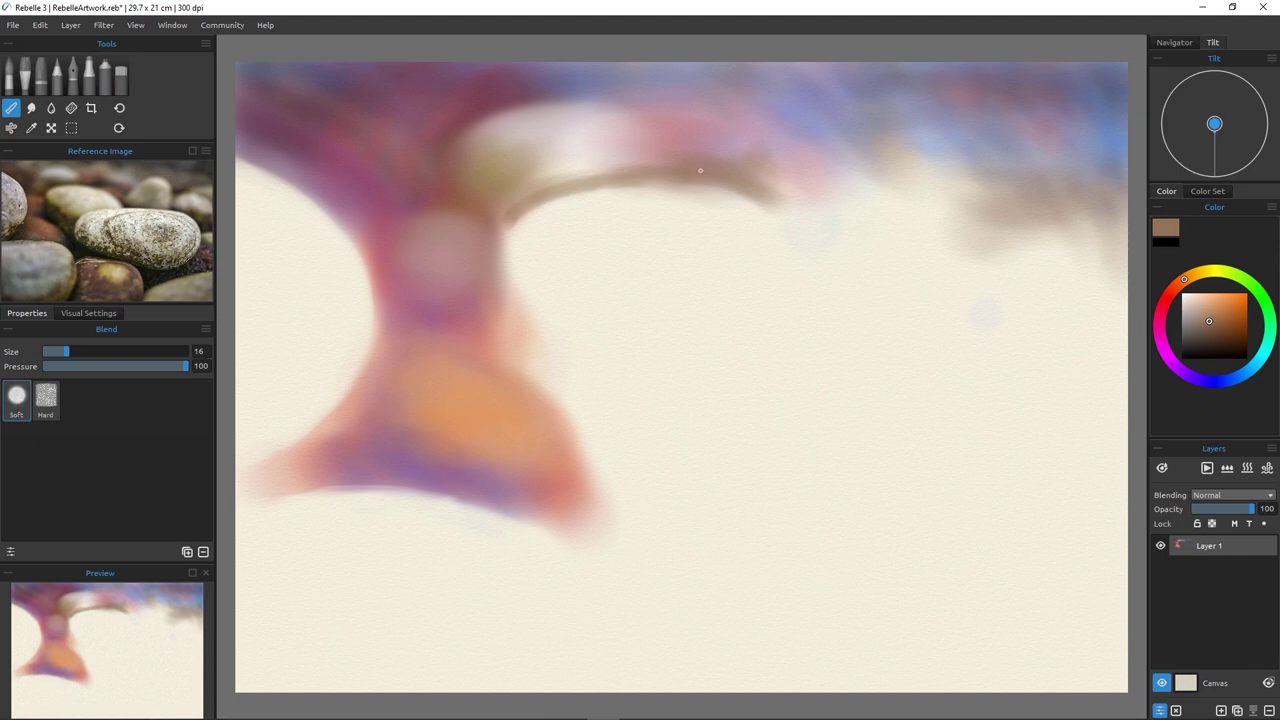
key(])
key(])
key(])
key(])
key(])
key(])
key(])
key(])
key(])
key(])
key(])
key(])
key(])
key(])
key(])
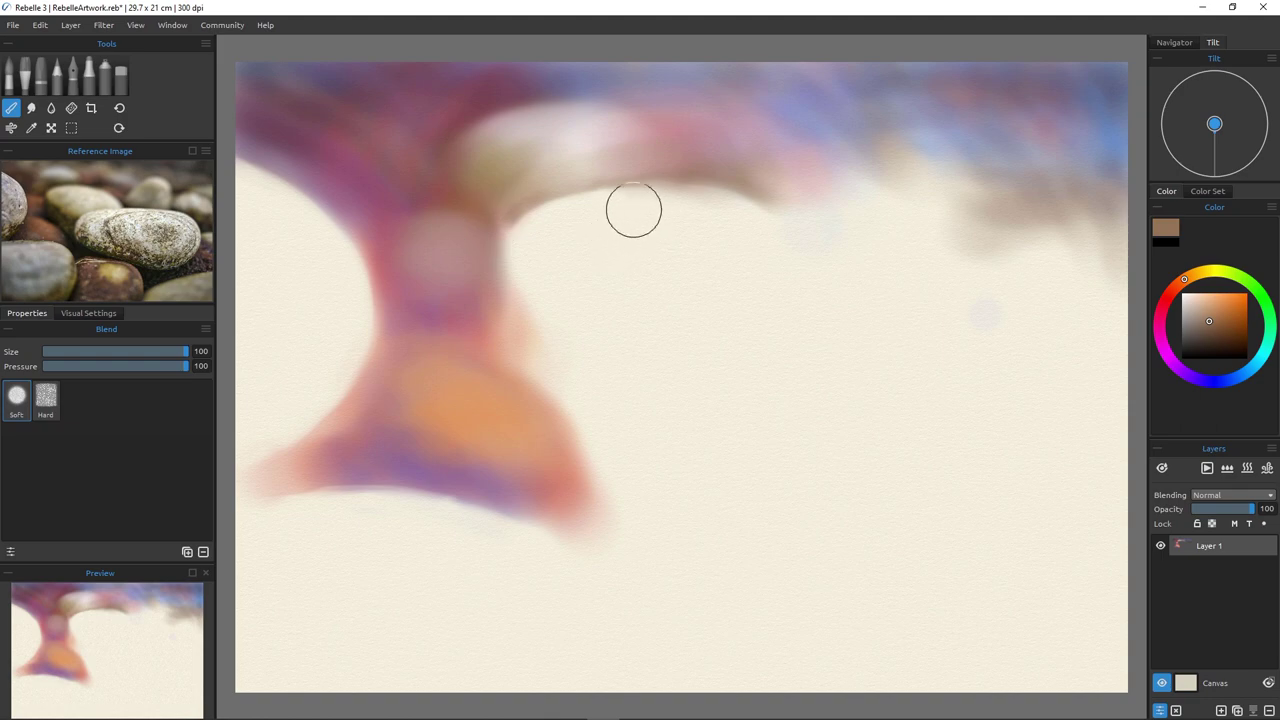
mouse_move(604, 182)
mouse_down()
mouse_move(673, 204)
mouse_move(665, 183)
mouse_move(706, 181)
mouse_move(770, 217)
mouse_up()
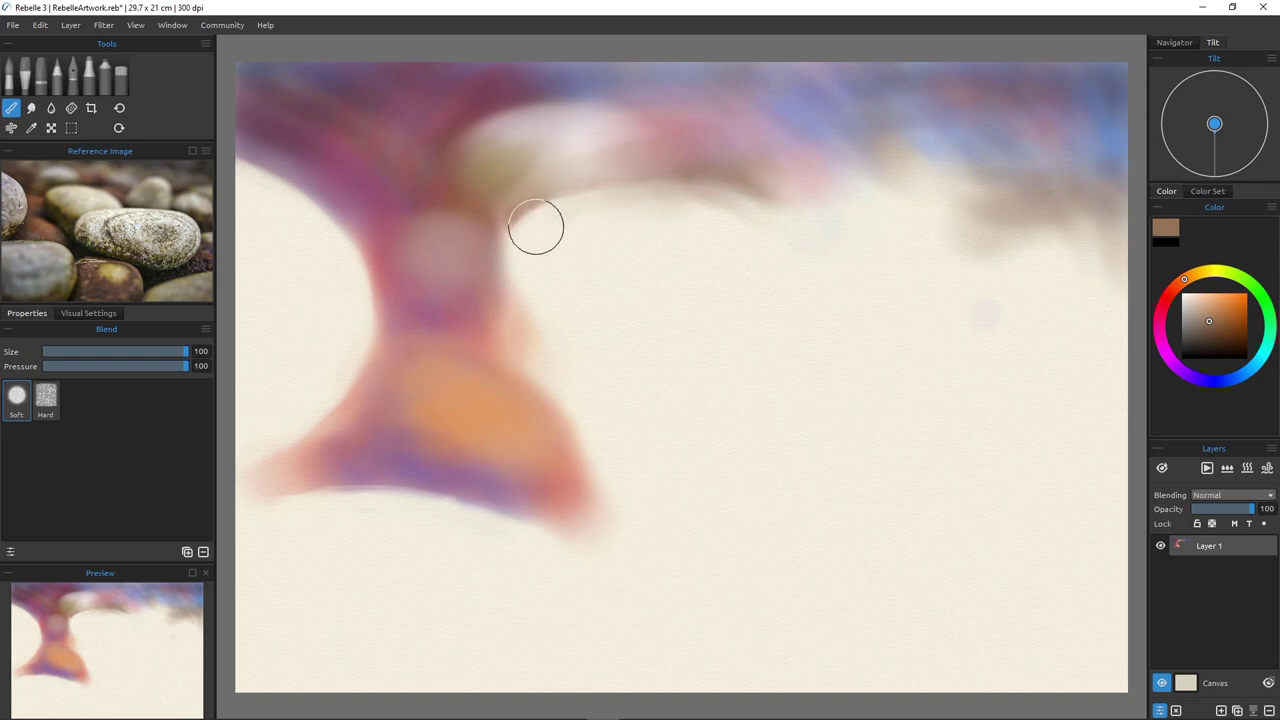
mouse_move(748, 215)
mouse_down()
mouse_move(687, 224)
mouse_move(686, 205)
mouse_move(557, 231)
mouse_up()
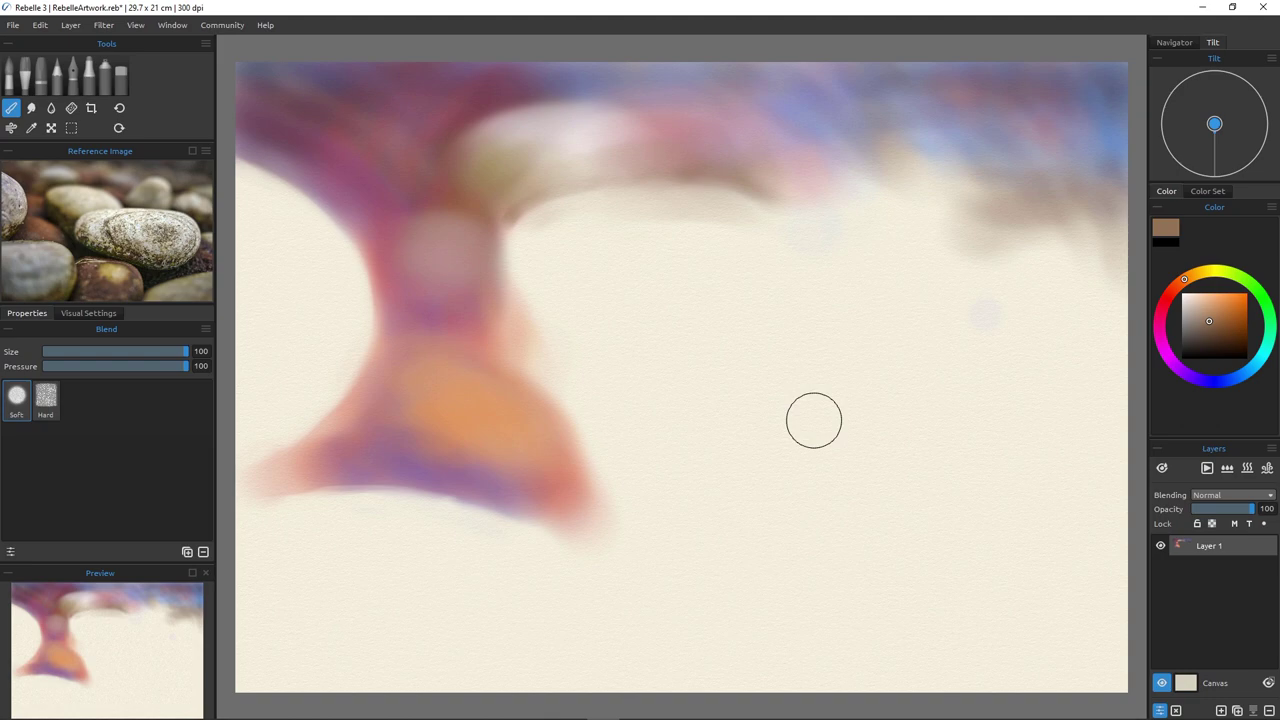
Return to the airbrush at size 90 and broaden the arc's right end with brown.
key(r)
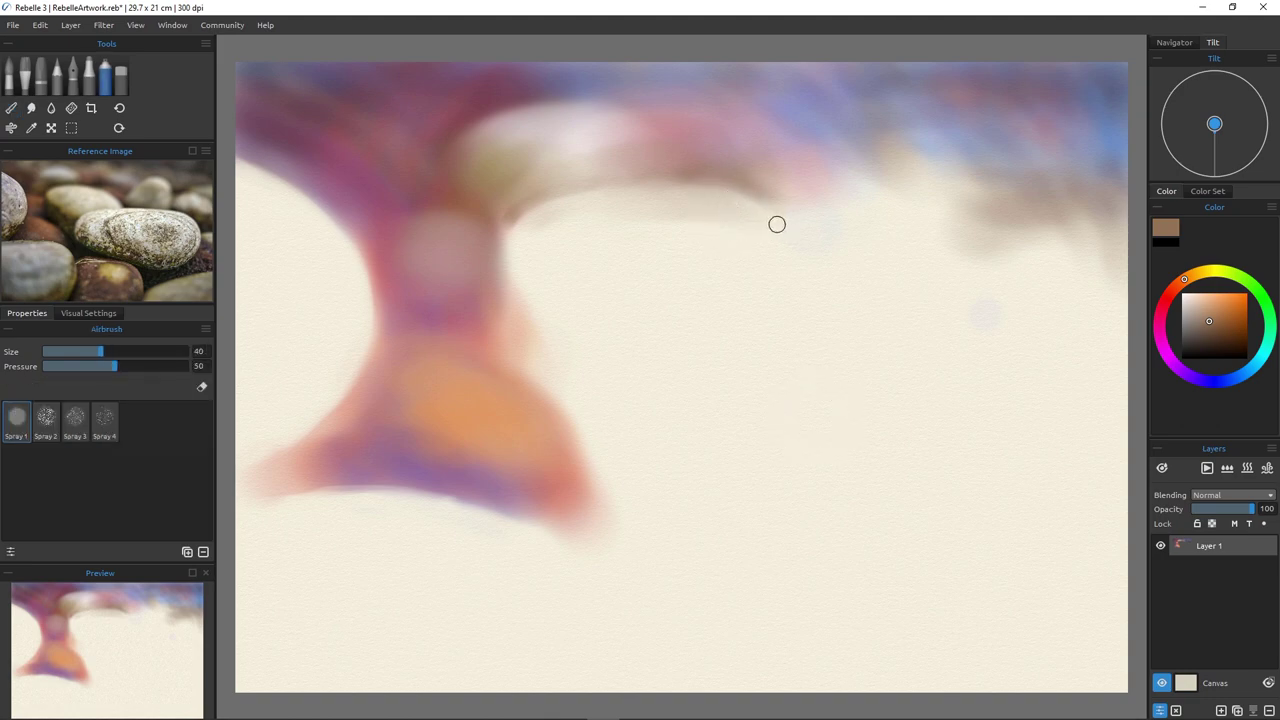
key(])
key(])
key(])
key(])
key(])
key(])
key(])
key(])
key(])
key(])
key(])
key([)
key([)
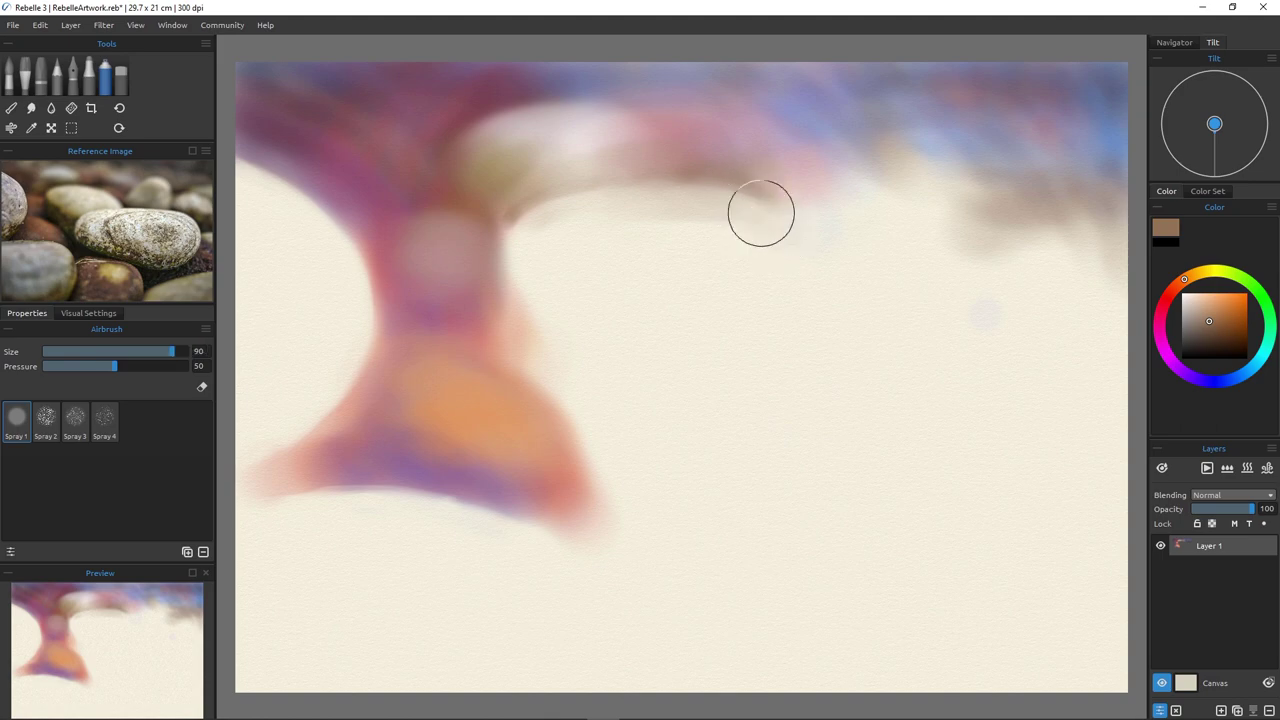
mouse_move(761, 213)
mouse_down()
mouse_move(671, 186)
mouse_move(682, 177)
mouse_move(670, 169)
mouse_move(766, 214)
mouse_up()
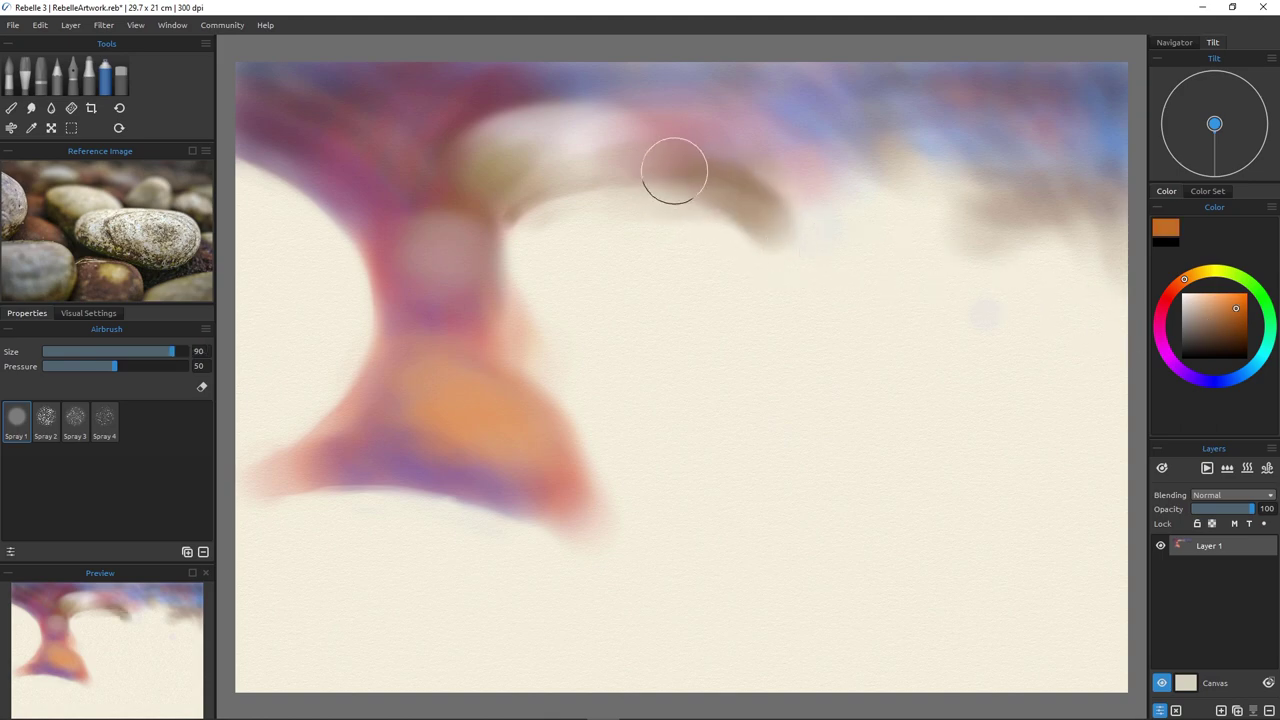
Airbrush orange over the arc's right end and layer red above it where it meets the top band.
mouse_move(674, 171)
mouse_down()
mouse_move(761, 215)
mouse_move(712, 169)
mouse_move(765, 150)
mouse_move(780, 236)
mouse_move(764, 224)
mouse_move(811, 181)
mouse_move(784, 237)
mouse_move(822, 182)
mouse_move(788, 237)
mouse_move(796, 181)
mouse_up()
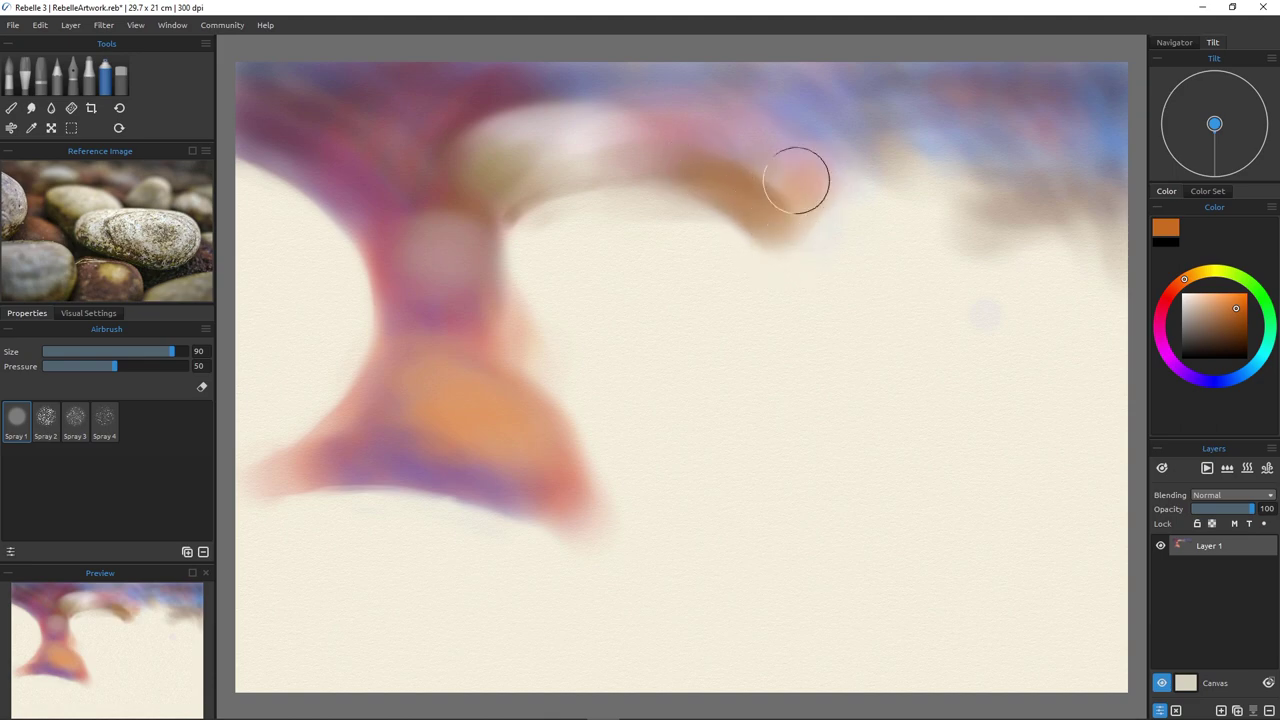
click(1166, 298)
mouse_move(806, 237)
mouse_down()
mouse_move(796, 155)
mouse_move(787, 193)
mouse_move(844, 166)
mouse_up()
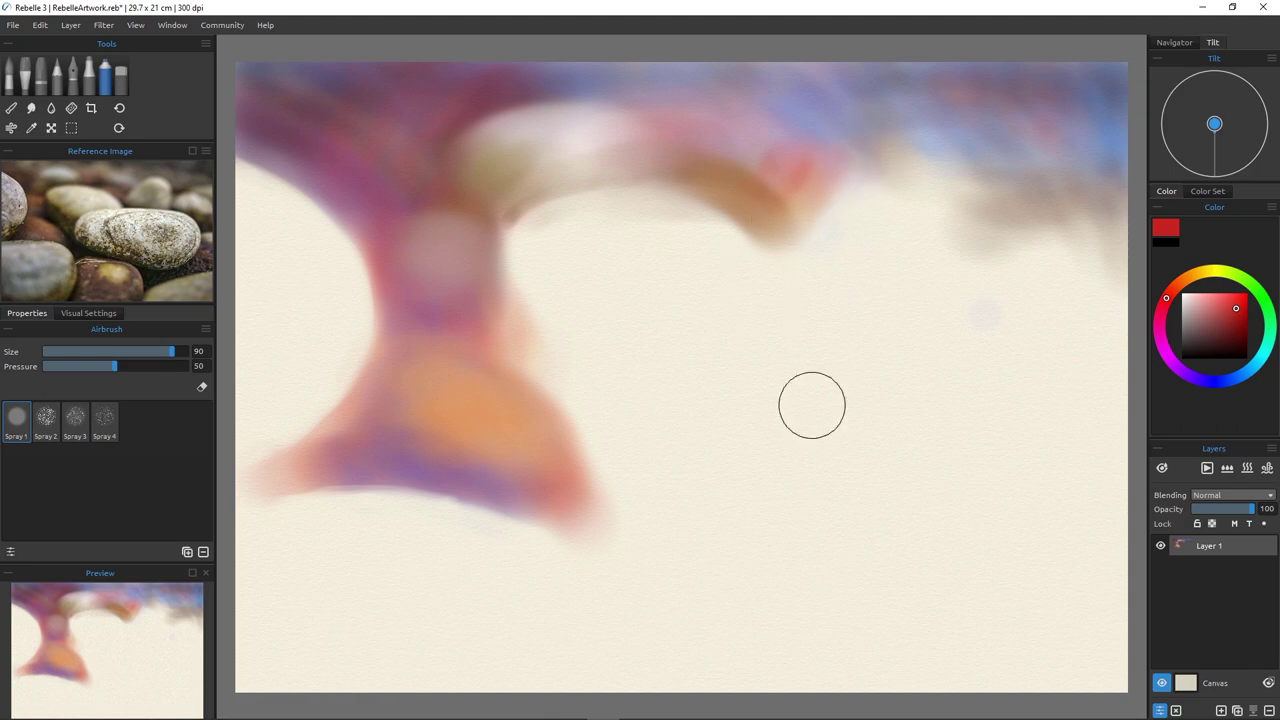
mouse_move(651, 186)
mouse_down()
mouse_move(771, 180)
mouse_move(767, 168)
mouse_move(709, 207)
mouse_move(734, 222)
mouse_move(740, 196)
mouse_move(793, 191)
mouse_move(803, 269)
mouse_up()
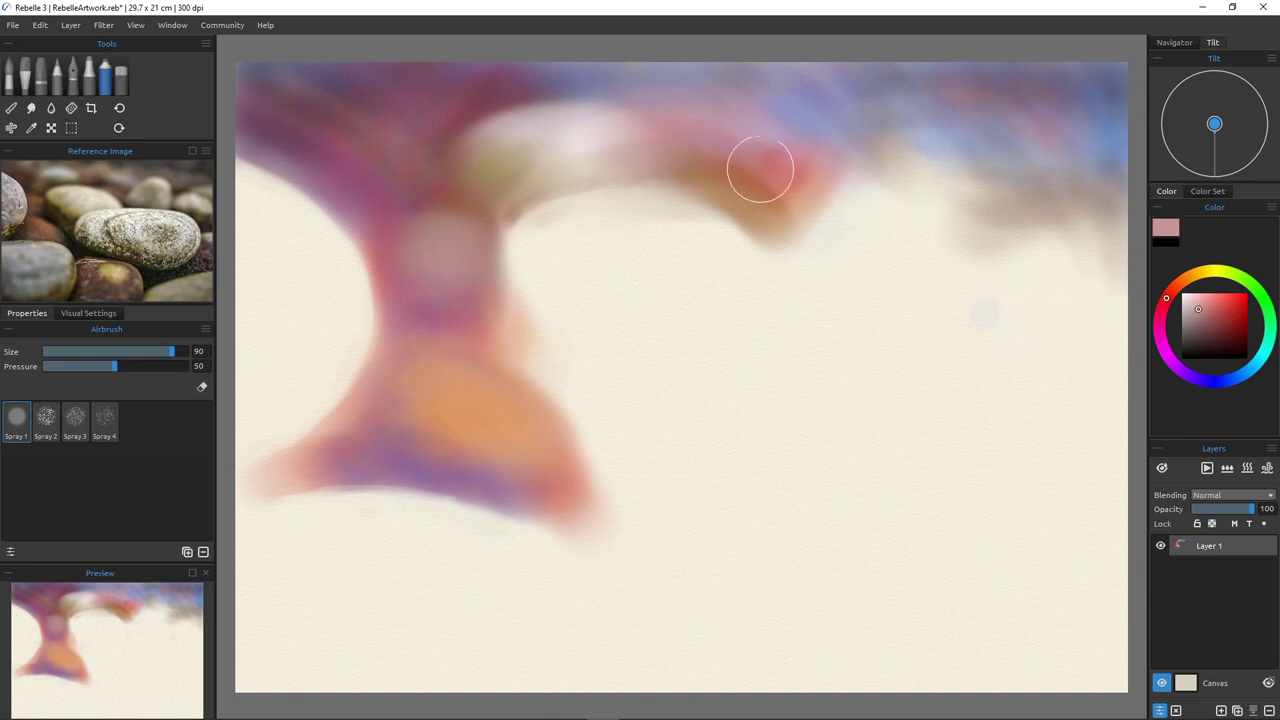
Soften the red area with dusty pink, and airbrush a dusty pink arc beneath the existing arch.
mouse_move(808, 186)
mouse_down()
mouse_move(723, 165)
mouse_move(790, 172)
mouse_move(745, 148)
mouse_move(768, 180)
mouse_move(731, 171)
mouse_move(784, 194)
mouse_move(757, 177)
mouse_up()
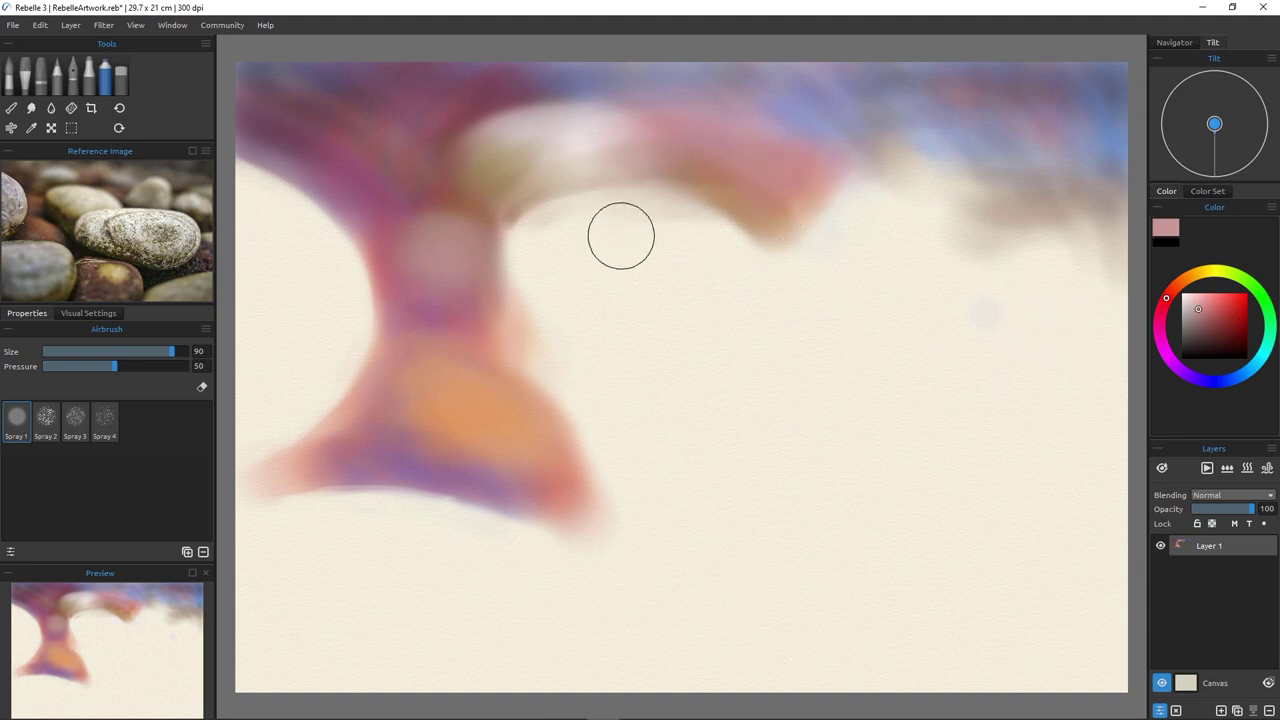
mouse_move(620, 234)
mouse_down()
mouse_move(665, 223)
mouse_move(761, 318)
mouse_move(652, 232)
mouse_move(662, 220)
mouse_move(551, 241)
mouse_move(641, 213)
mouse_move(545, 240)
mouse_move(593, 259)
mouse_move(616, 211)
mouse_move(556, 264)
mouse_move(583, 226)
mouse_move(731, 250)
mouse_move(651, 233)
mouse_move(671, 250)
mouse_move(583, 280)
mouse_move(544, 220)
mouse_up()
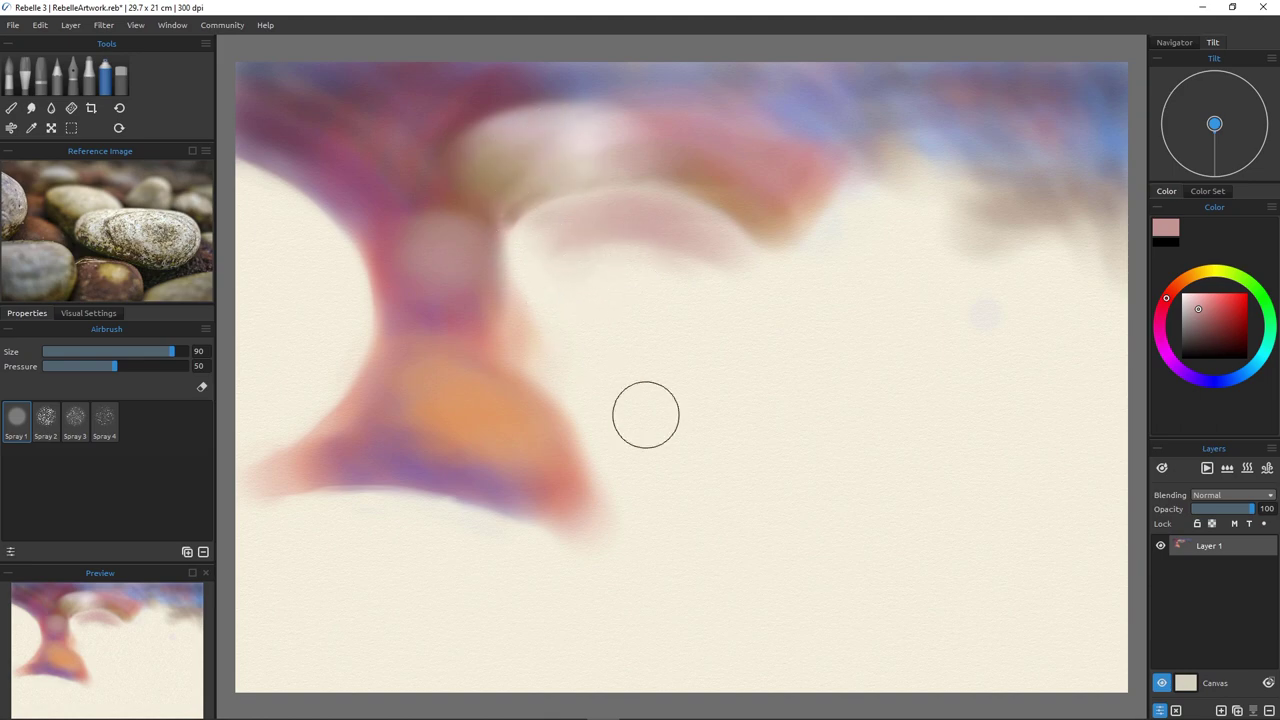
Widen the dusty pink arc beneath the arch and lighten it with very pale pink, using the airbrush at size 90.
mouse_move(492, 262)
mouse_down()
mouse_move(537, 237)
mouse_move(514, 342)
mouse_move(584, 266)
mouse_move(537, 304)
mouse_move(573, 274)
mouse_move(560, 327)
mouse_move(574, 265)
mouse_move(656, 271)
mouse_move(654, 259)
mouse_move(763, 302)
mouse_move(708, 234)
mouse_move(785, 300)
mouse_move(659, 212)
mouse_move(825, 317)
mouse_move(683, 224)
mouse_move(749, 232)
mouse_move(755, 257)
mouse_move(751, 238)
mouse_move(835, 300)
mouse_up()
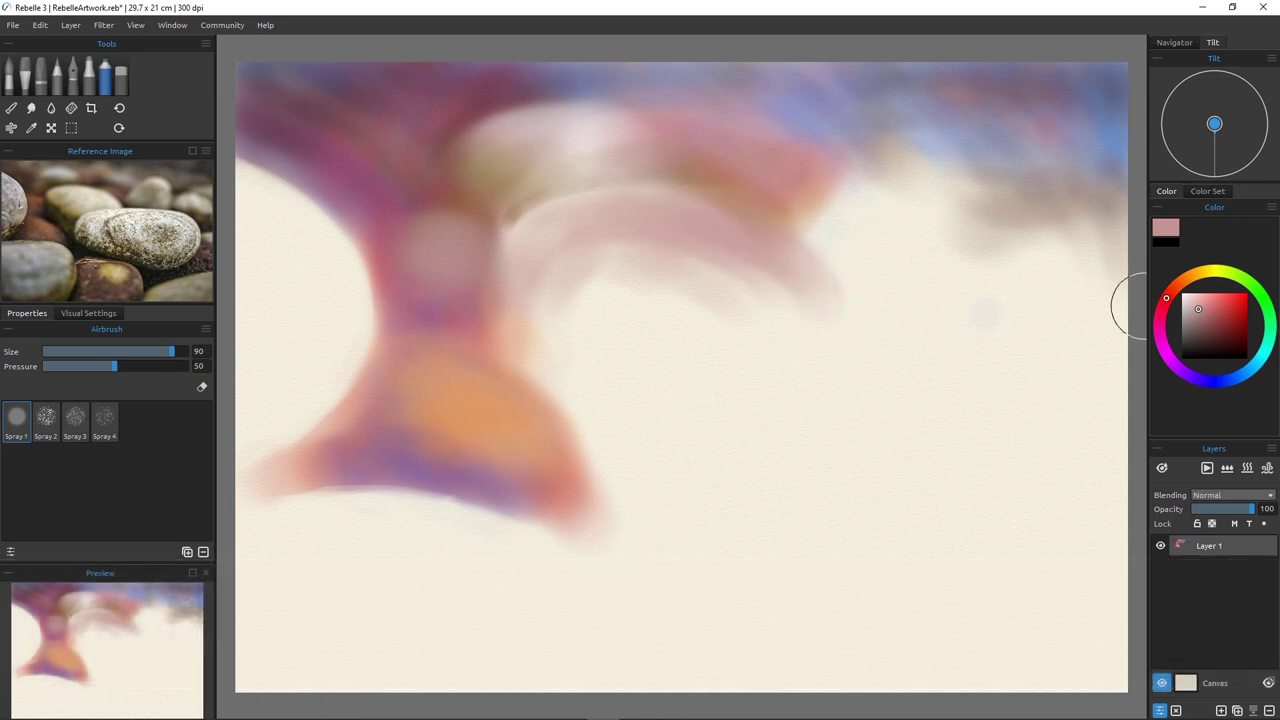
click(1186, 300)
mouse_move(673, 228)
mouse_down()
mouse_move(821, 278)
mouse_move(705, 225)
mouse_move(780, 237)
mouse_up()
mouse_move(636, 265)
mouse_down()
mouse_move(647, 237)
mouse_move(728, 299)
mouse_move(809, 313)
mouse_move(719, 304)
mouse_move(638, 213)
mouse_move(825, 278)
mouse_move(747, 251)
mouse_move(735, 300)
mouse_move(711, 320)
mouse_move(595, 267)
mouse_up()
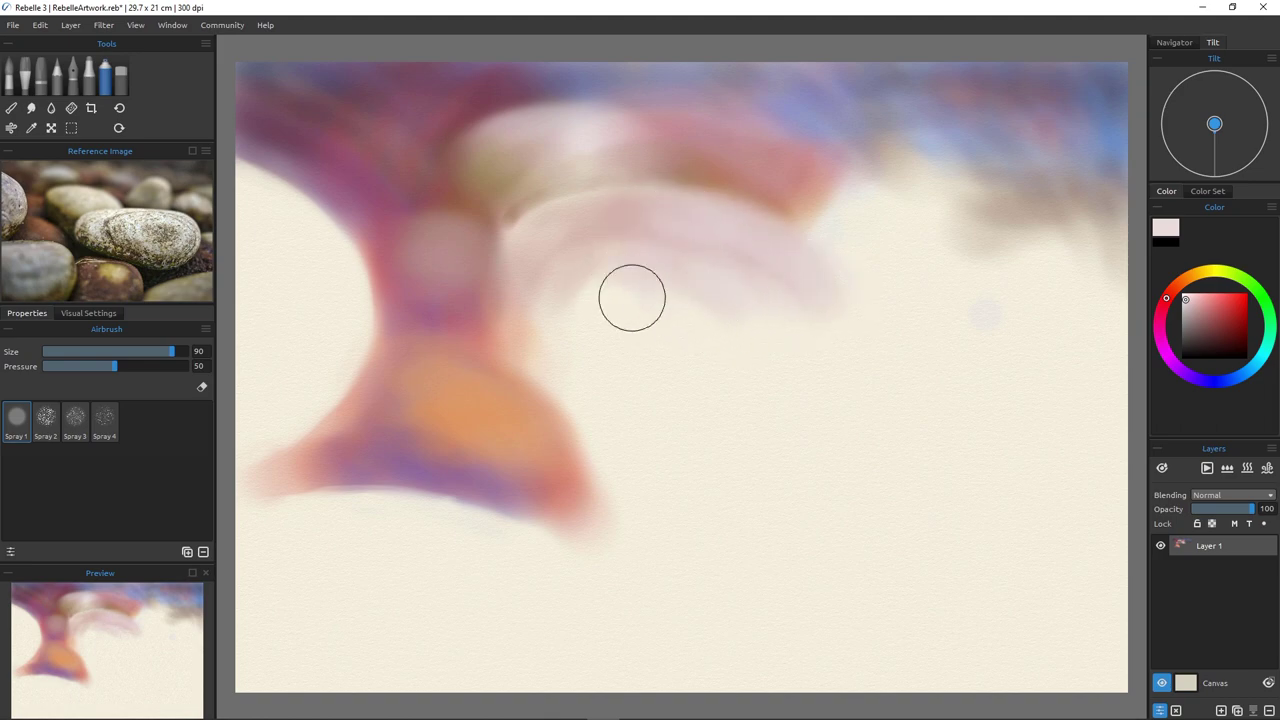
mouse_move(655, 382)
mouse_down()
mouse_move(542, 335)
mouse_move(510, 361)
mouse_move(546, 294)
mouse_move(580, 349)
mouse_move(597, 272)
mouse_move(591, 325)
mouse_move(620, 381)
mouse_move(562, 326)
mouse_move(539, 259)
mouse_move(524, 298)
mouse_move(571, 250)
mouse_move(594, 270)
mouse_move(585, 330)
mouse_move(649, 238)
mouse_move(681, 277)
mouse_move(617, 239)
mouse_move(607, 304)
mouse_move(729, 354)
mouse_up()
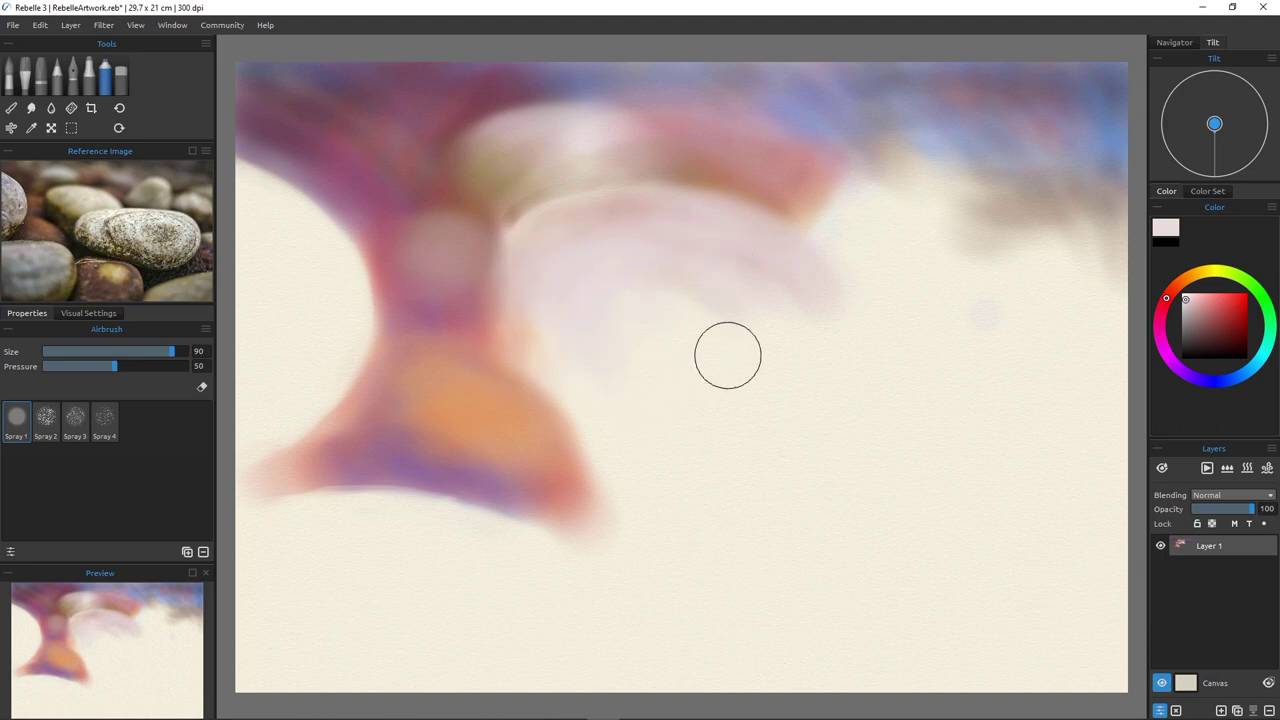
Airbrush muted green beneath the pale pink arch, tapering it downward with finer strokes at size 60.
click(1238, 275)
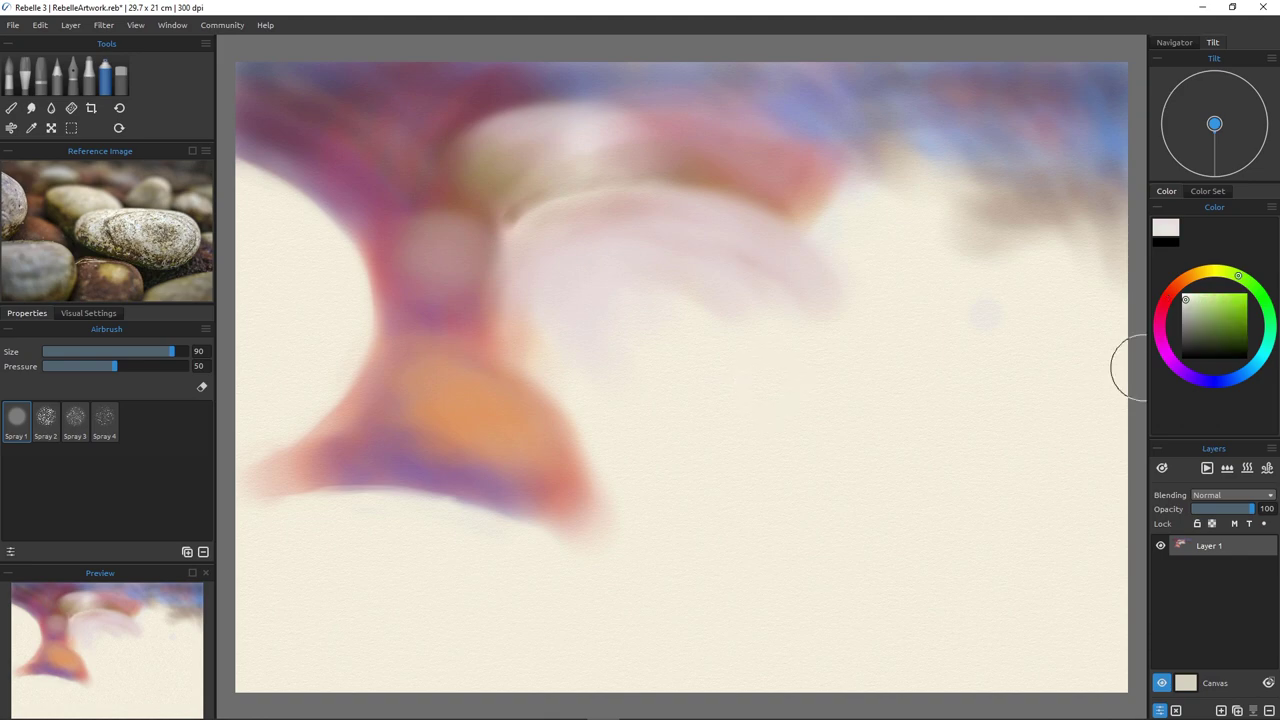
mouse_move(625, 326)
mouse_down()
mouse_move(568, 262)
mouse_move(551, 317)
mouse_move(568, 274)
mouse_move(587, 322)
mouse_move(607, 272)
mouse_move(623, 367)
mouse_move(535, 246)
mouse_up()
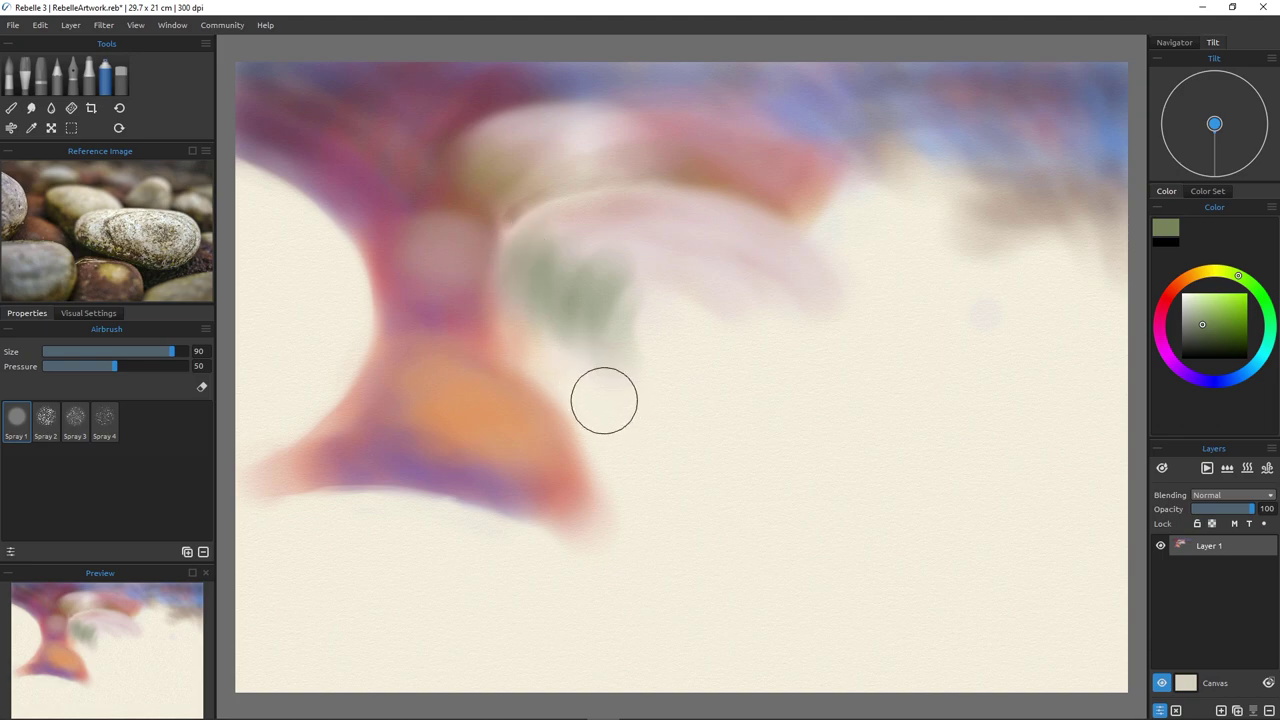
mouse_move(480, 323)
mouse_down()
mouse_move(515, 254)
mouse_move(524, 342)
mouse_move(632, 318)
mouse_move(630, 367)
mouse_move(668, 293)
mouse_move(685, 292)
mouse_move(599, 355)
mouse_move(685, 302)
mouse_move(608, 340)
mouse_move(654, 289)
mouse_move(586, 385)
mouse_move(642, 465)
mouse_move(609, 423)
mouse_move(573, 409)
mouse_move(563, 360)
mouse_move(575, 321)
mouse_move(584, 387)
mouse_move(602, 326)
mouse_up()
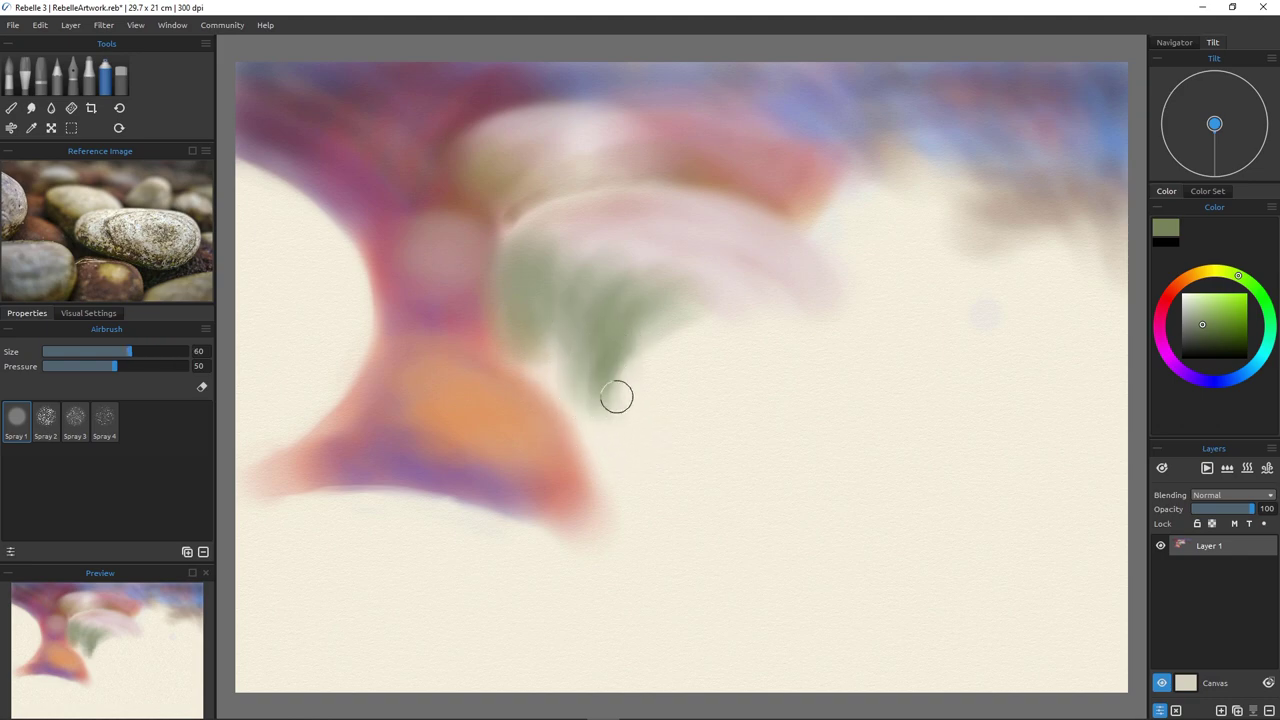
mouse_move(637, 341)
mouse_down()
mouse_move(614, 368)
mouse_move(629, 346)
mouse_move(610, 402)
mouse_move(615, 359)
mouse_move(619, 435)
mouse_move(600, 392)
mouse_move(617, 418)
mouse_up()
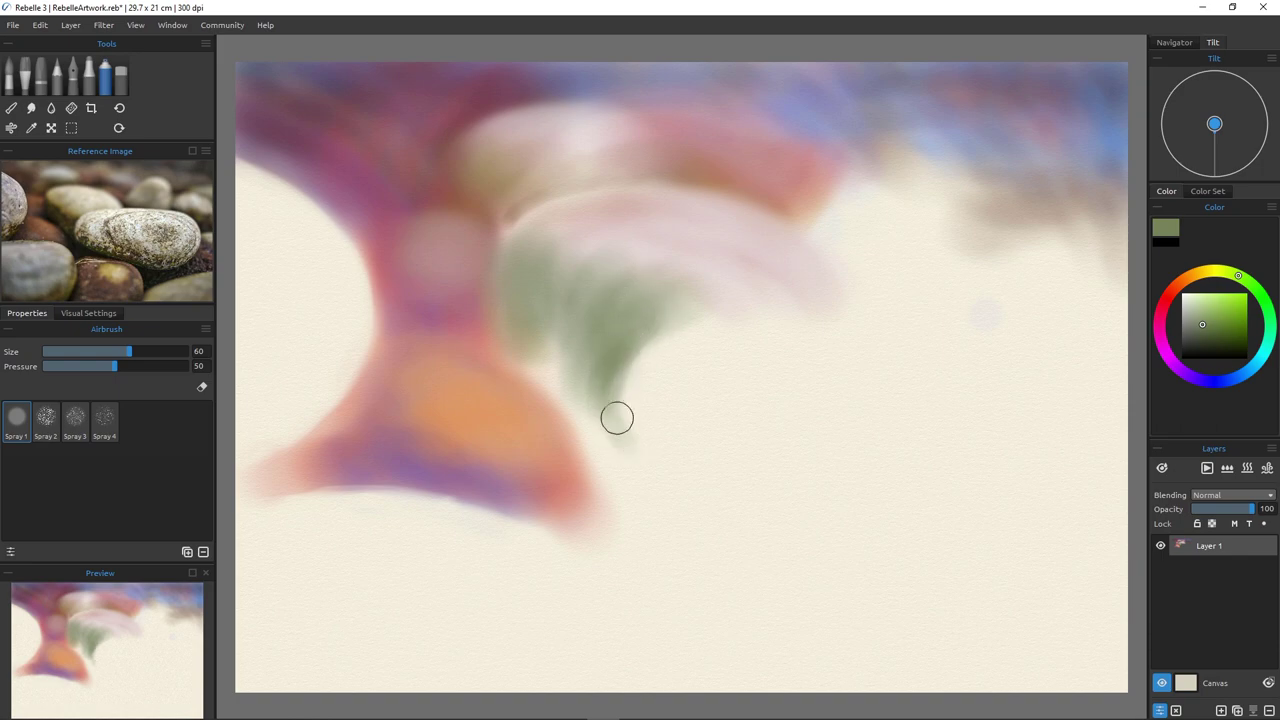
mouse_move(524, 350)
mouse_down()
mouse_move(558, 322)
mouse_move(575, 399)
mouse_move(556, 328)
mouse_move(578, 341)
mouse_move(601, 420)
mouse_move(534, 321)
mouse_move(553, 385)
mouse_move(530, 342)
mouse_move(567, 391)
mouse_up()
Enlarge the airbrush to size 100 and extend the green form down along the trunk's right edge past the orange area.
key(bracketright)
key(bracketright)
key(bracketright)
key(bracketright)
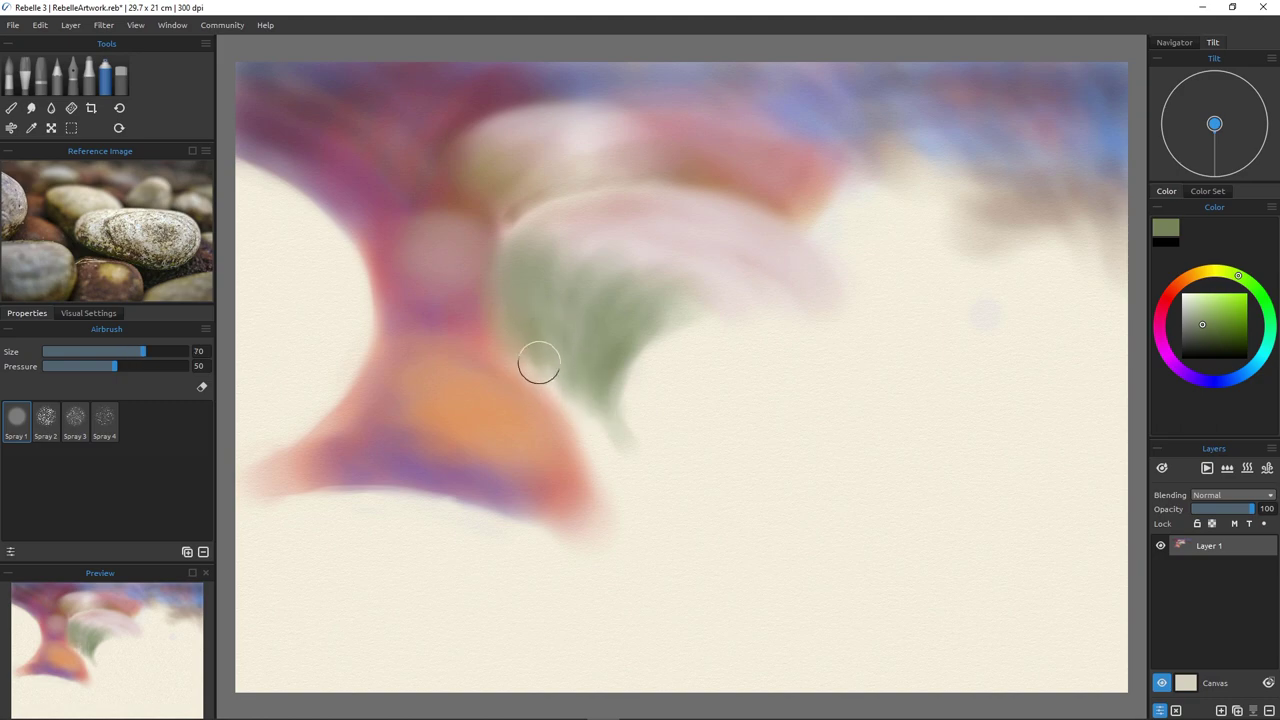
mouse_move(532, 346)
mouse_down()
mouse_move(592, 442)
mouse_move(557, 391)
mouse_move(560, 363)
mouse_move(574, 349)
mouse_move(578, 378)
mouse_move(606, 357)
mouse_move(611, 451)
mouse_move(677, 488)
mouse_up()
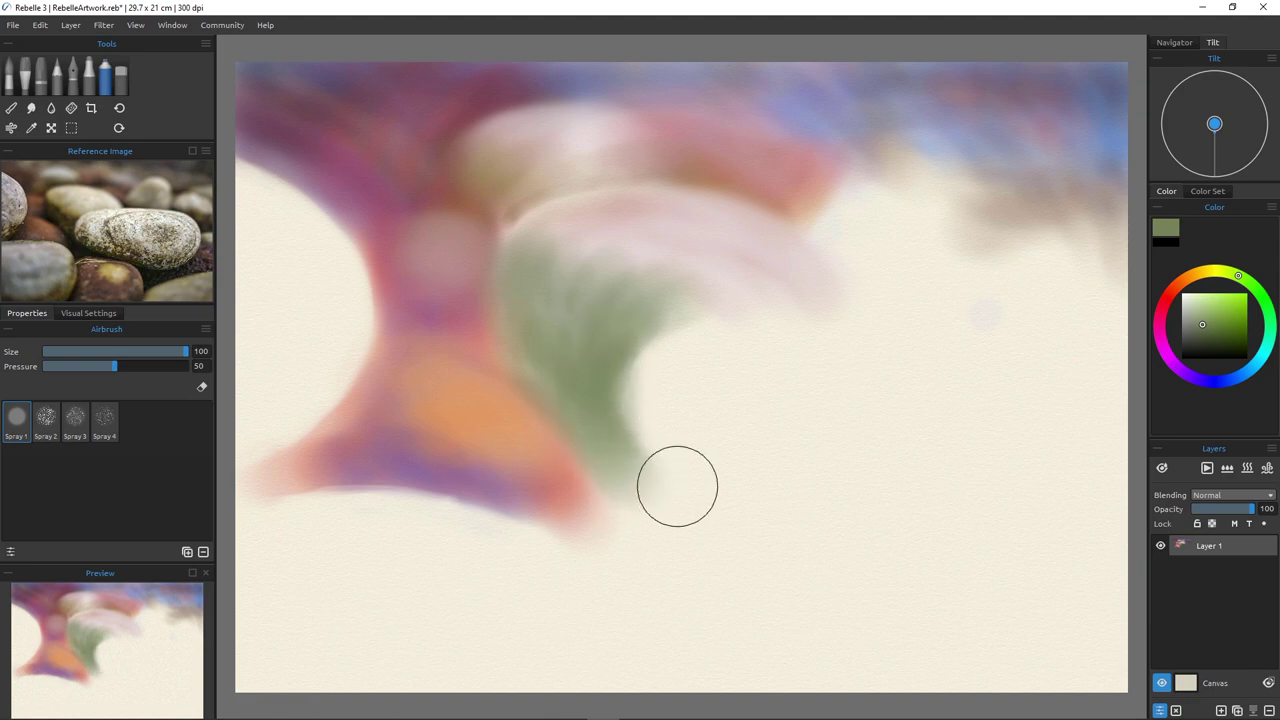
Shade the lower part of the green form and its edge beside the trunk with dark green, reducing the airbrush to size 80.
mouse_move(577, 403)
mouse_down()
mouse_move(647, 479)
mouse_move(579, 414)
mouse_move(504, 370)
mouse_move(587, 478)
mouse_up()
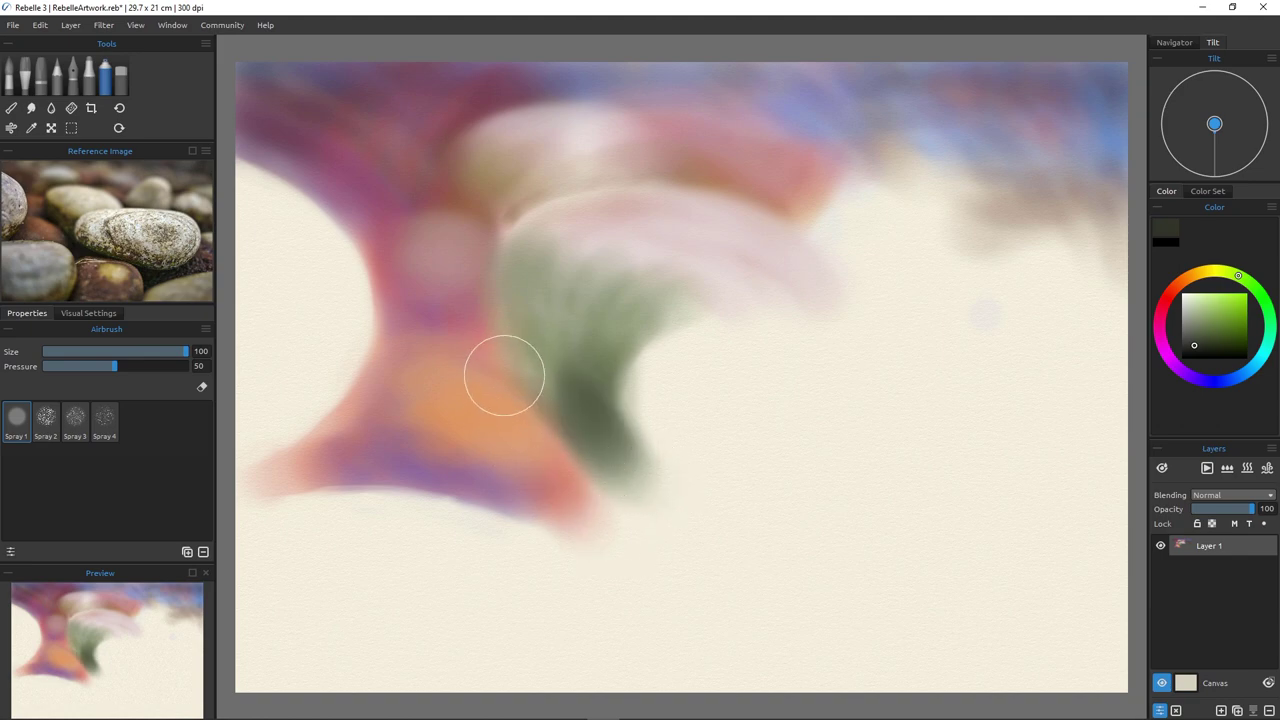
key(ctrl+z)
key(bracketleft)
key(bracketleft)
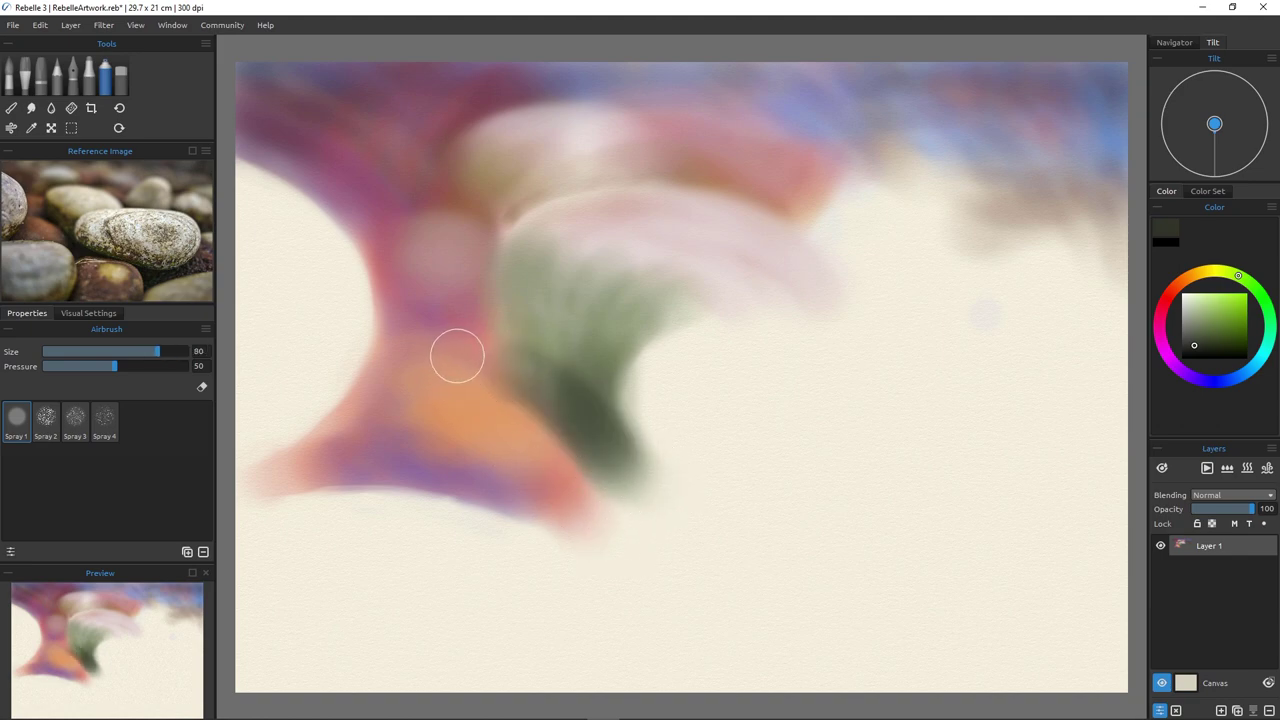
mouse_move(451, 353)
mouse_down()
mouse_move(541, 401)
mouse_move(459, 355)
mouse_move(514, 371)
mouse_move(491, 302)
mouse_move(511, 319)
mouse_move(437, 355)
mouse_move(503, 345)
mouse_move(513, 305)
mouse_move(493, 340)
mouse_move(462, 353)
mouse_move(549, 304)
mouse_move(510, 354)
mouse_move(549, 303)
mouse_move(549, 350)
mouse_move(614, 394)
mouse_up()
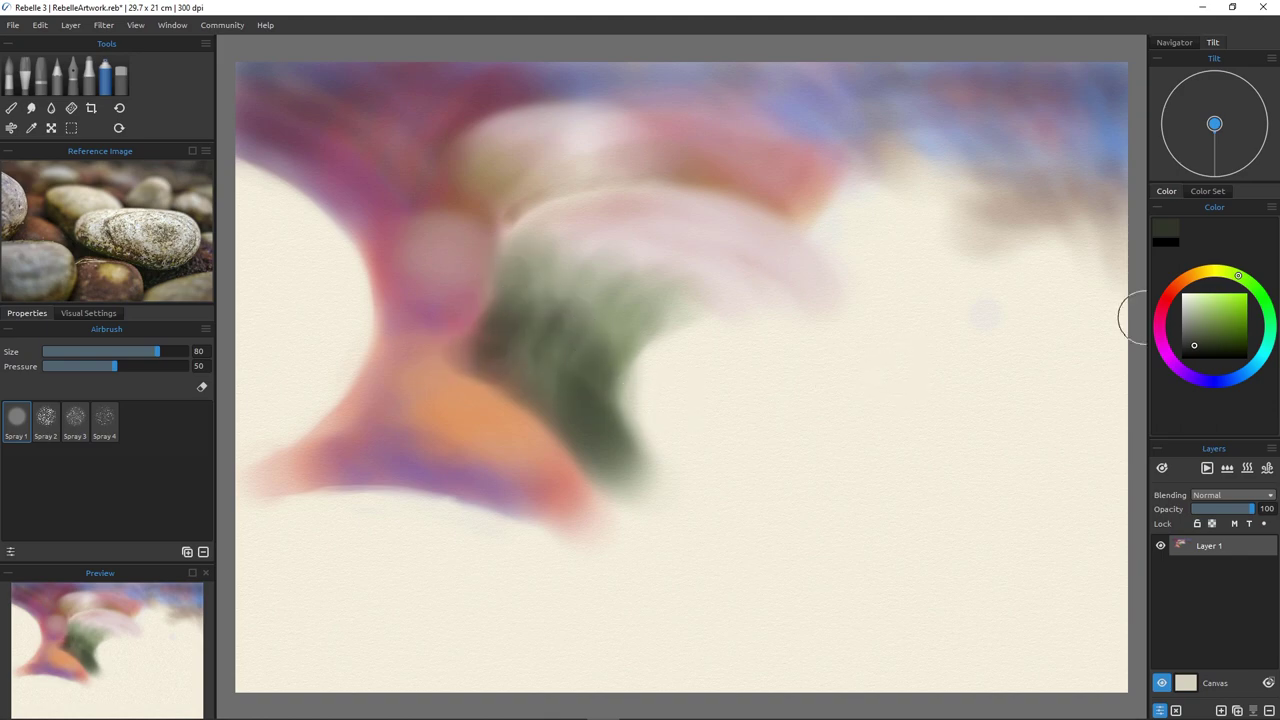
Airbrush bright yellow-green over the upper part of the green form and streak dark olive through it at size 70.
click(1216, 270)
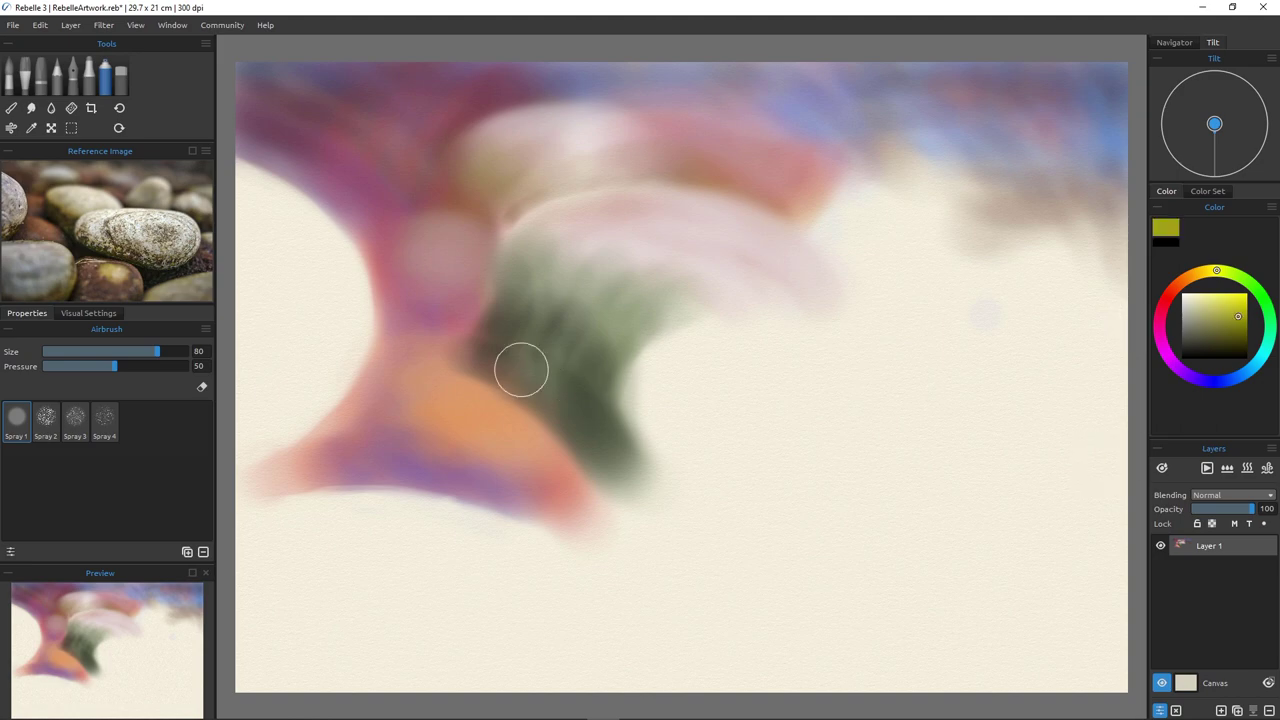
mouse_move(517, 366)
mouse_down()
mouse_move(590, 266)
mouse_move(565, 336)
mouse_move(620, 325)
mouse_move(627, 338)
mouse_move(583, 357)
mouse_move(565, 270)
mouse_move(518, 318)
mouse_move(524, 270)
mouse_move(532, 344)
mouse_move(527, 326)
mouse_move(499, 322)
mouse_move(501, 271)
mouse_move(521, 258)
mouse_move(520, 350)
mouse_up()
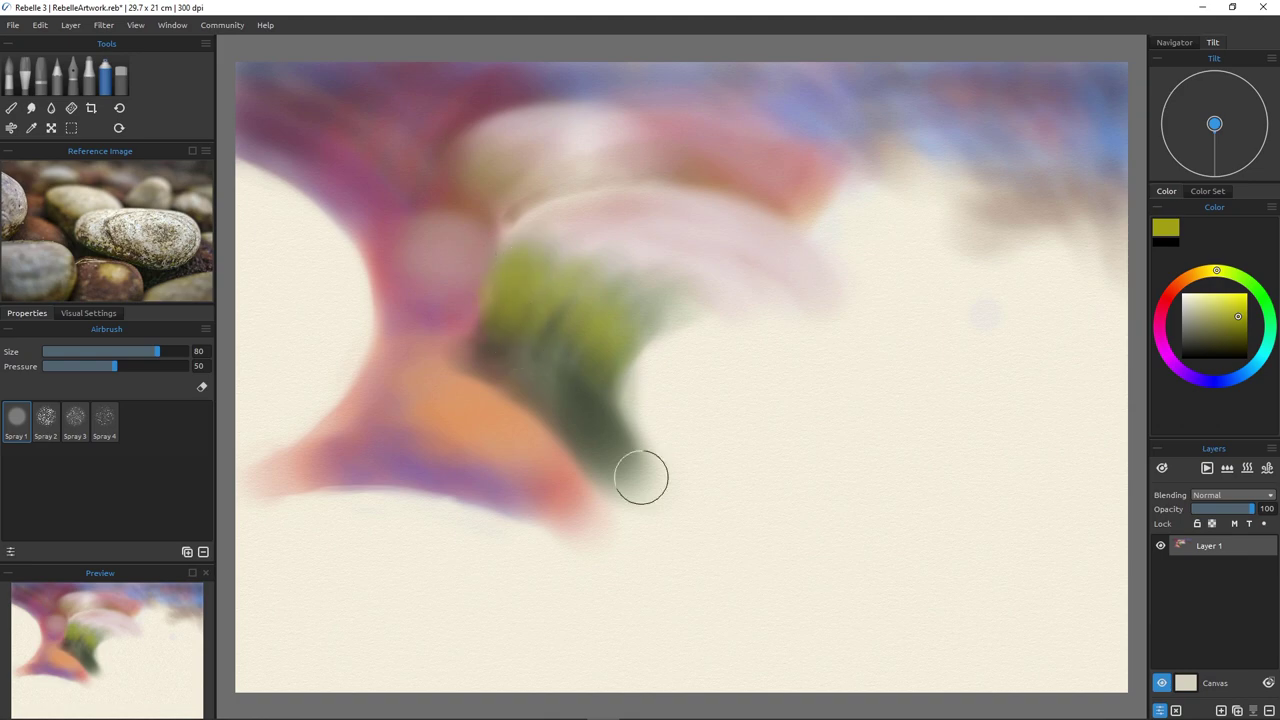
click(1209, 339)
mouse_move(558, 348)
mouse_down()
mouse_move(588, 350)
mouse_move(600, 394)
mouse_move(581, 383)
mouse_up()
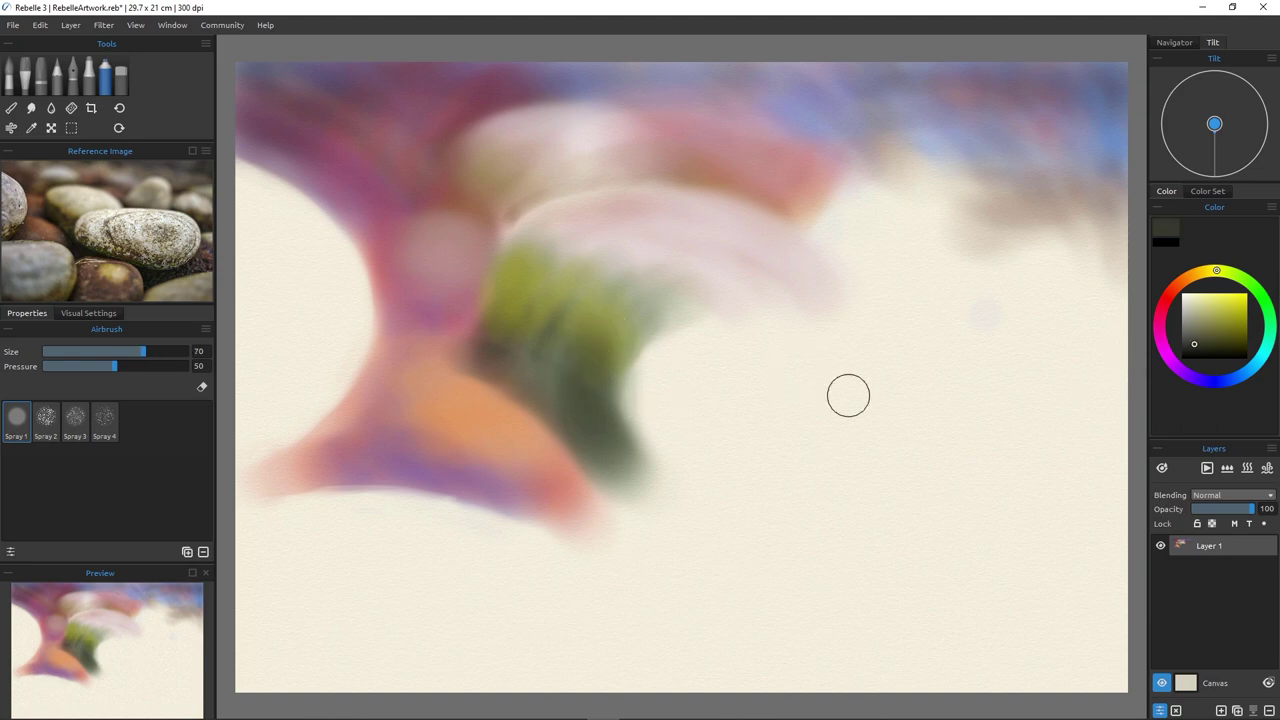
mouse_move(605, 338)
mouse_down()
mouse_move(546, 335)
mouse_move(570, 430)
mouse_move(519, 336)
mouse_move(529, 304)
mouse_move(526, 326)
mouse_move(507, 302)
mouse_move(515, 273)
mouse_move(504, 312)
mouse_up()
mouse_move(619, 350)
mouse_down()
mouse_move(620, 404)
mouse_move(608, 395)
mouse_move(631, 457)
mouse_up()
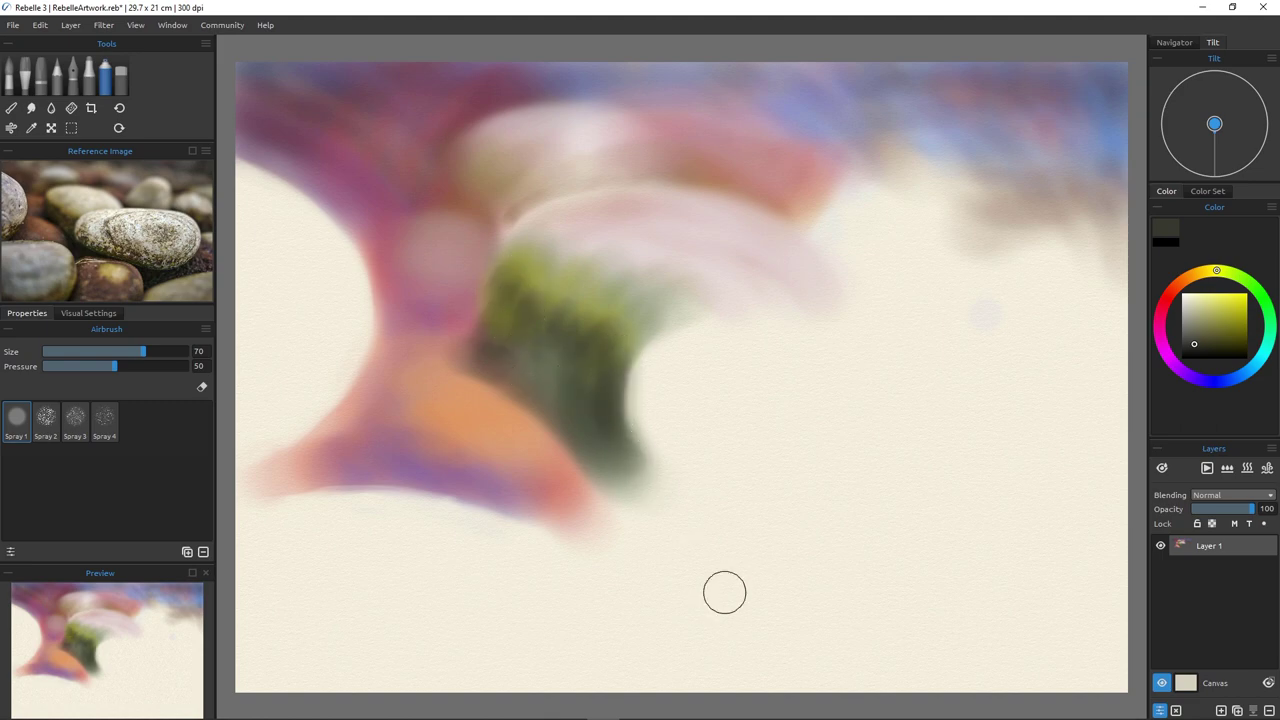
Deepen the dark olive shading along the green form's edge against the orange area, using airbrush sizes 60 and 50.
key(bracketleft)
mouse_move(478, 372)
mouse_down()
mouse_move(610, 472)
mouse_move(496, 374)
mouse_move(576, 455)
mouse_move(518, 374)
mouse_move(591, 456)
mouse_up()
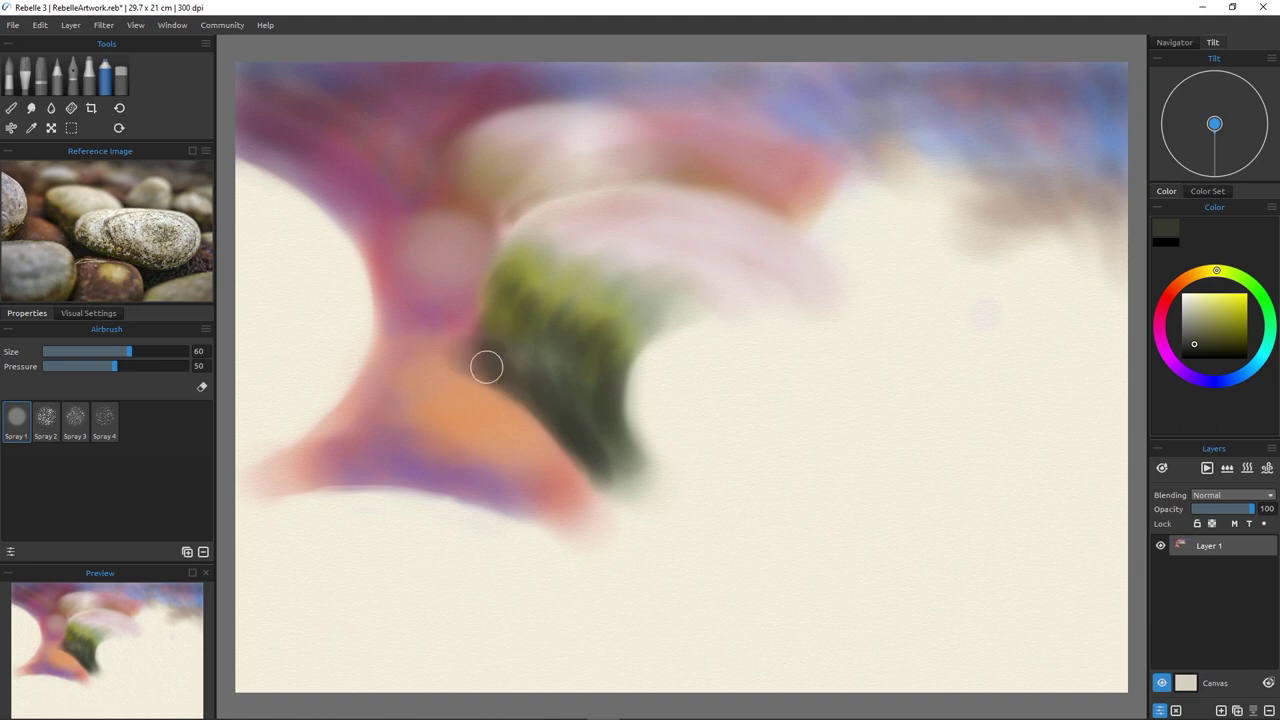
mouse_move(479, 334)
mouse_down()
mouse_move(497, 288)
mouse_move(509, 387)
mouse_move(479, 344)
mouse_move(439, 339)
mouse_move(470, 345)
mouse_up()
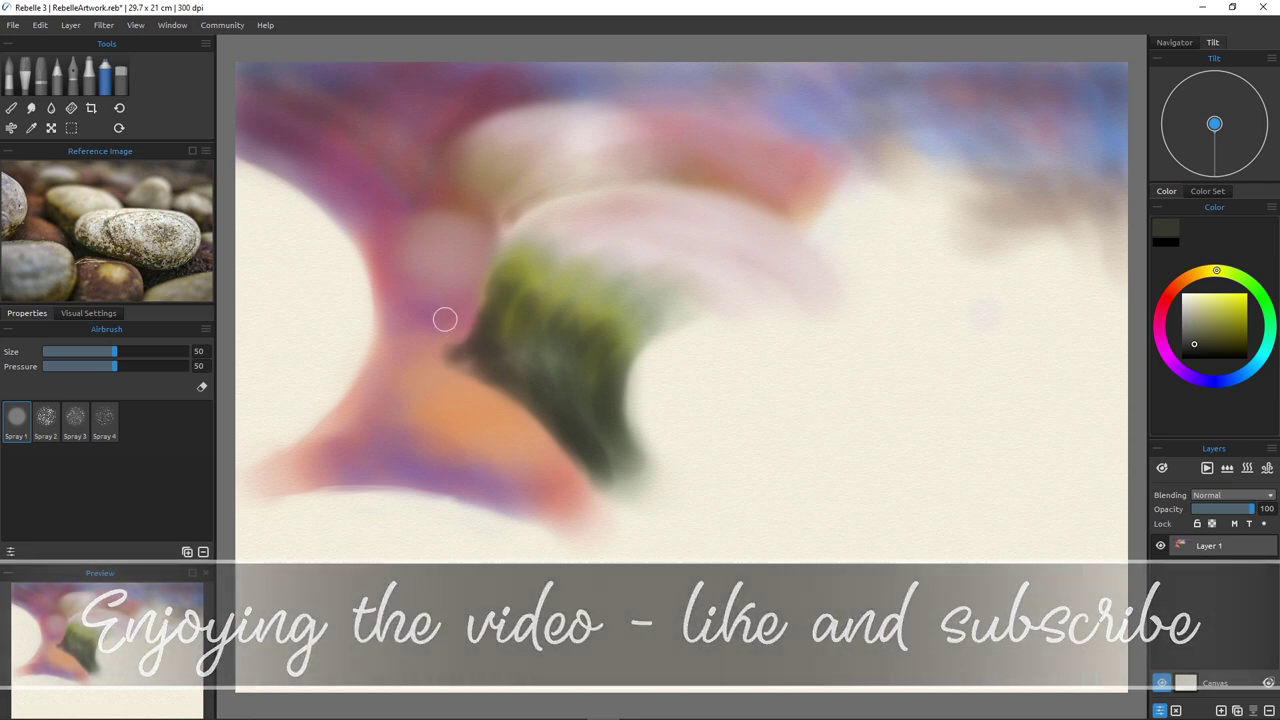
Spread dark olive across the trunk between the dusty pink spot and the orange area with the airbrush at size 100.
key(bracketright)
key(bracketright)
key(bracketright)
key(bracketright)
key(bracketright)
mouse_move(463, 325)
mouse_down()
mouse_move(407, 340)
mouse_move(428, 349)
mouse_move(483, 319)
mouse_move(474, 277)
mouse_up()
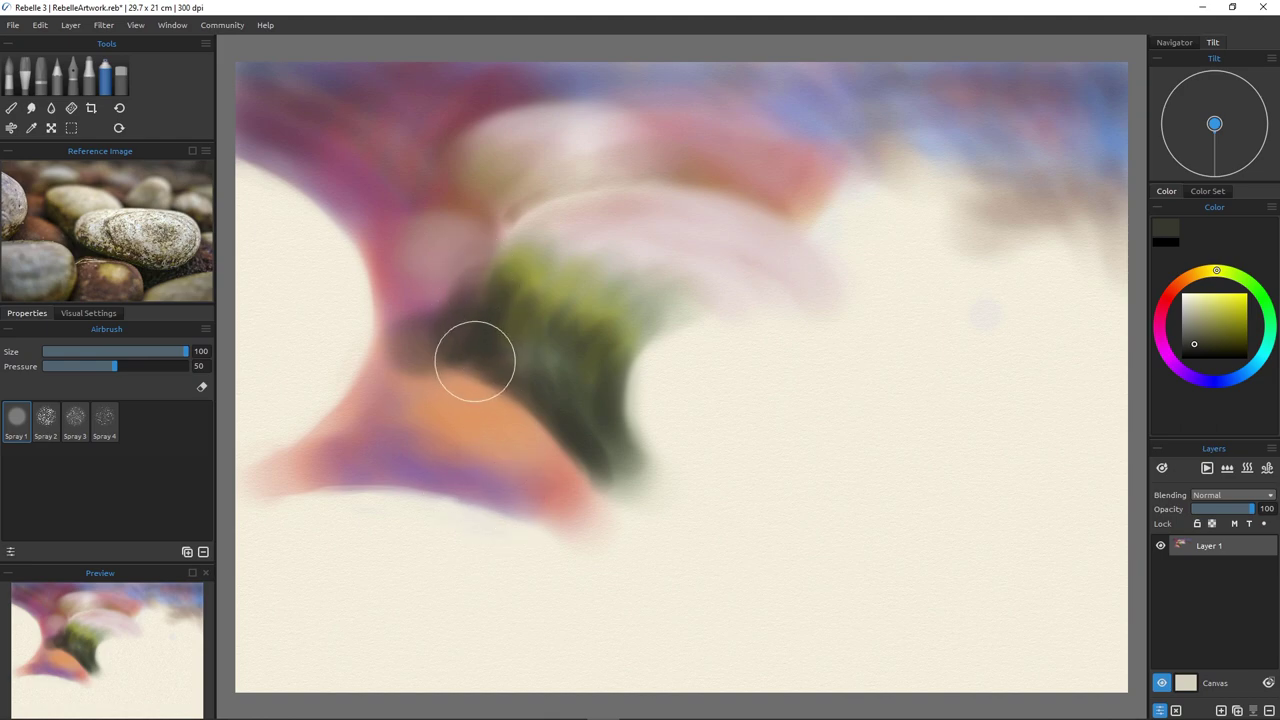
drag(489, 268, 454, 332)
Sample the orange from the trunk and redefine the orange area's upper edge with the airbrush at size 70.
key(bracketleft)
key(bracketleft)
key(bracketleft)
key(bracketleft)
key(bracketleft)
key(bracketleft)
key(bracketleft)
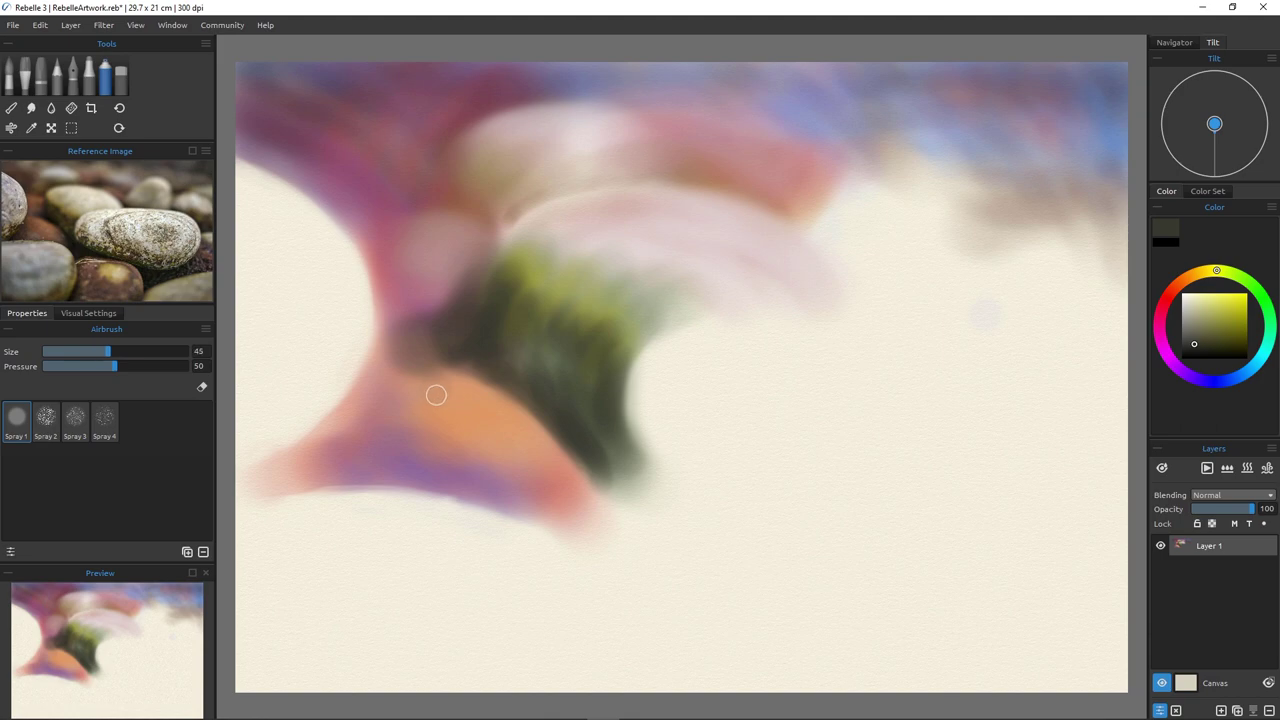
key(bracketright)
key(bracketright)
key(bracketright)
alt+click(443, 398)
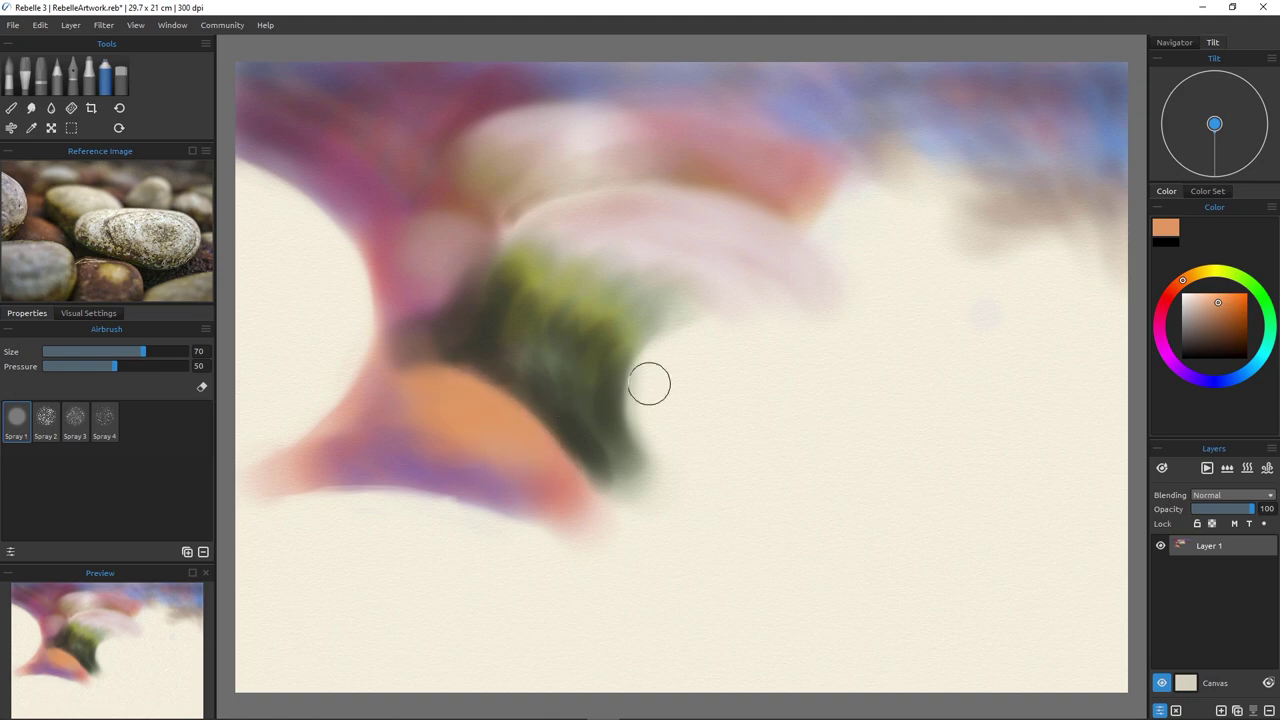
Airbrush deep blue over the lower half of the green form, along the curve of the orange area.
click(1233, 378)
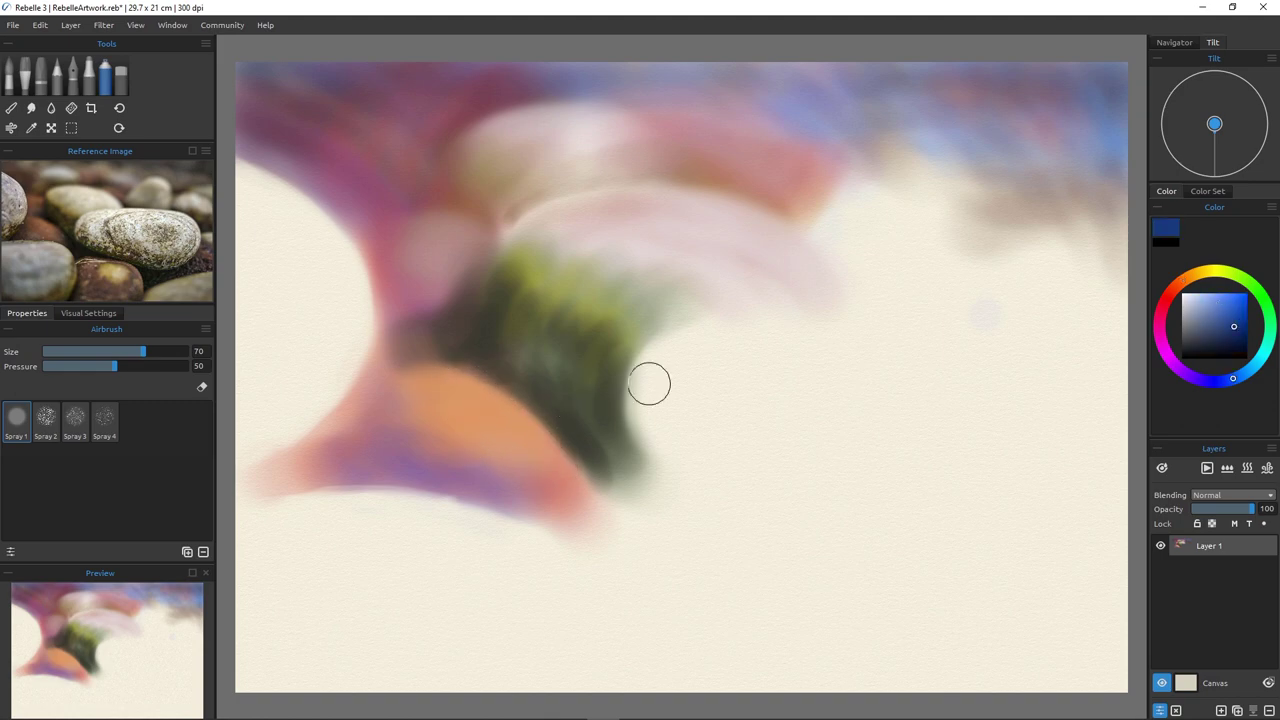
mouse_move(471, 389)
mouse_down()
mouse_move(583, 472)
mouse_move(550, 415)
mouse_move(613, 479)
mouse_move(586, 474)
mouse_move(590, 504)
mouse_move(561, 464)
mouse_move(561, 438)
mouse_move(471, 361)
mouse_up()
drag(488, 306, 584, 430)
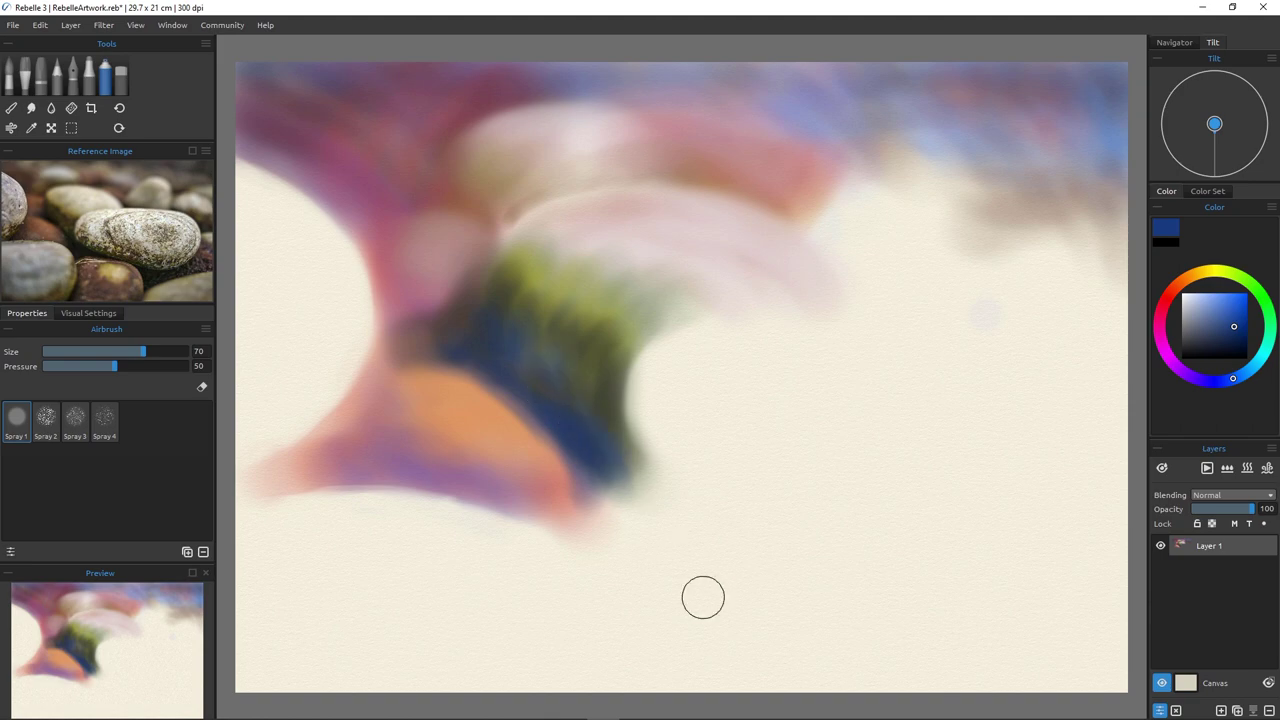
mouse_move(449, 373)
mouse_down()
mouse_move(494, 392)
mouse_move(464, 365)
mouse_move(565, 423)
mouse_up()
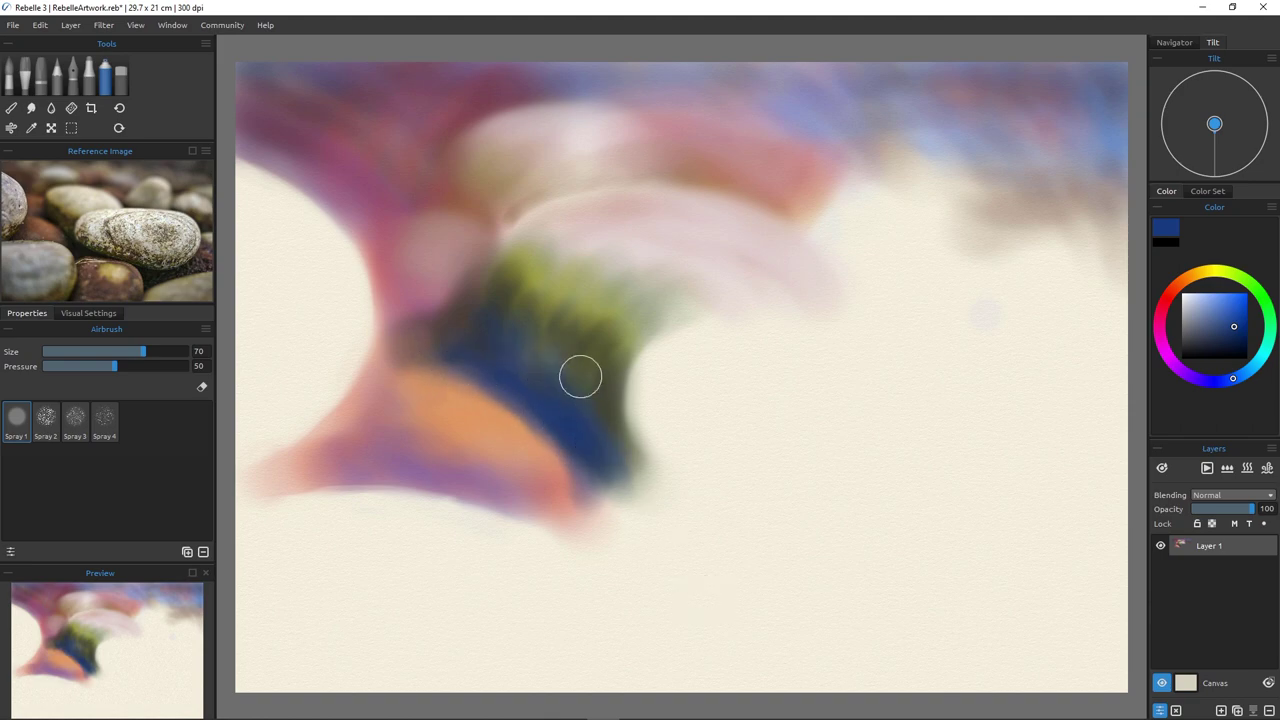
mouse_move(580, 376)
mouse_down()
mouse_move(636, 486)
mouse_move(569, 356)
mouse_up()
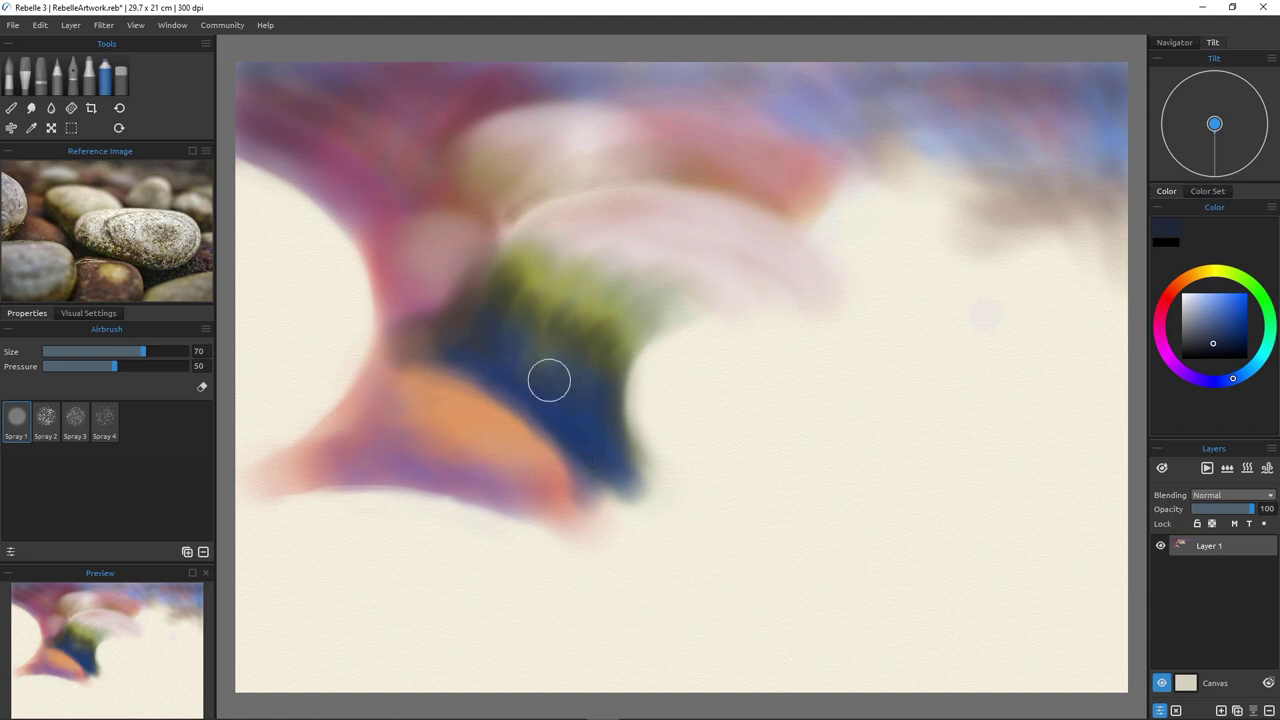
Shade the blue area with dark navy and extend it into root-like strokes running down and to the right.
mouse_move(549, 380)
mouse_down()
mouse_move(617, 471)
mouse_move(560, 437)
mouse_move(604, 528)
mouse_up()
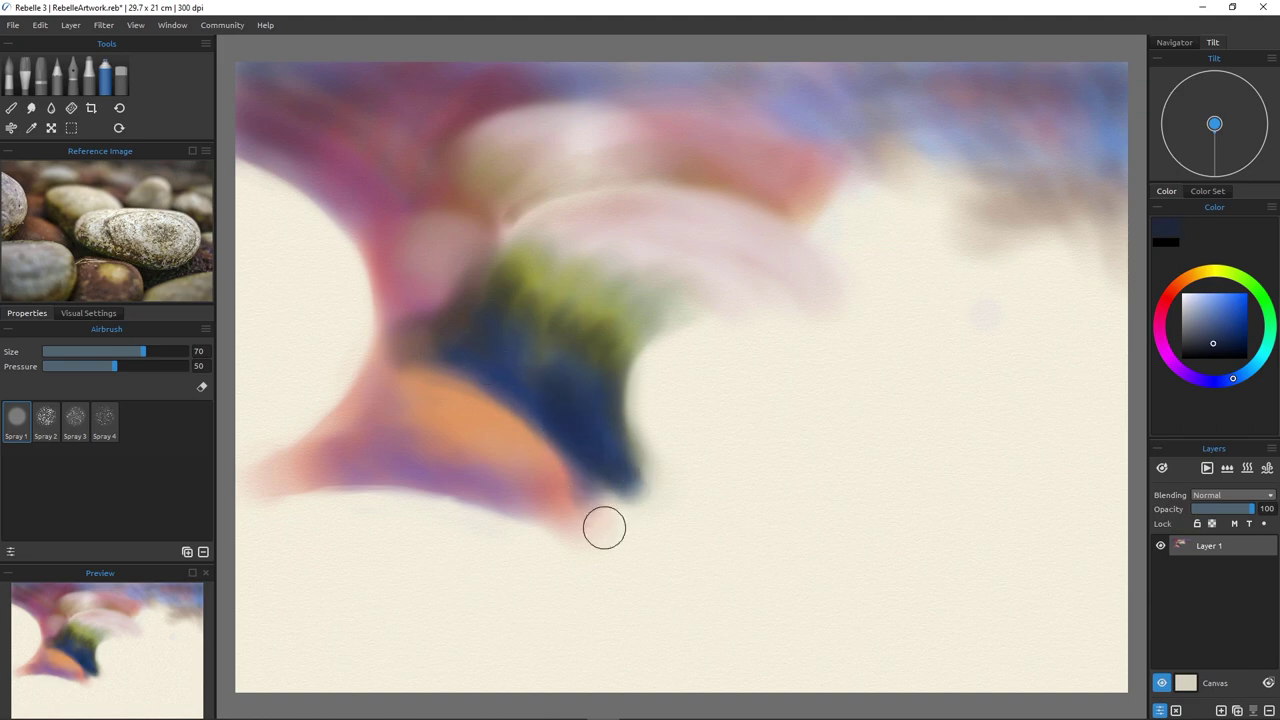
mouse_move(615, 458)
mouse_down()
mouse_move(672, 506)
mouse_move(737, 526)
mouse_move(617, 444)
mouse_move(672, 522)
mouse_move(619, 472)
mouse_move(609, 439)
mouse_move(704, 546)
mouse_up()
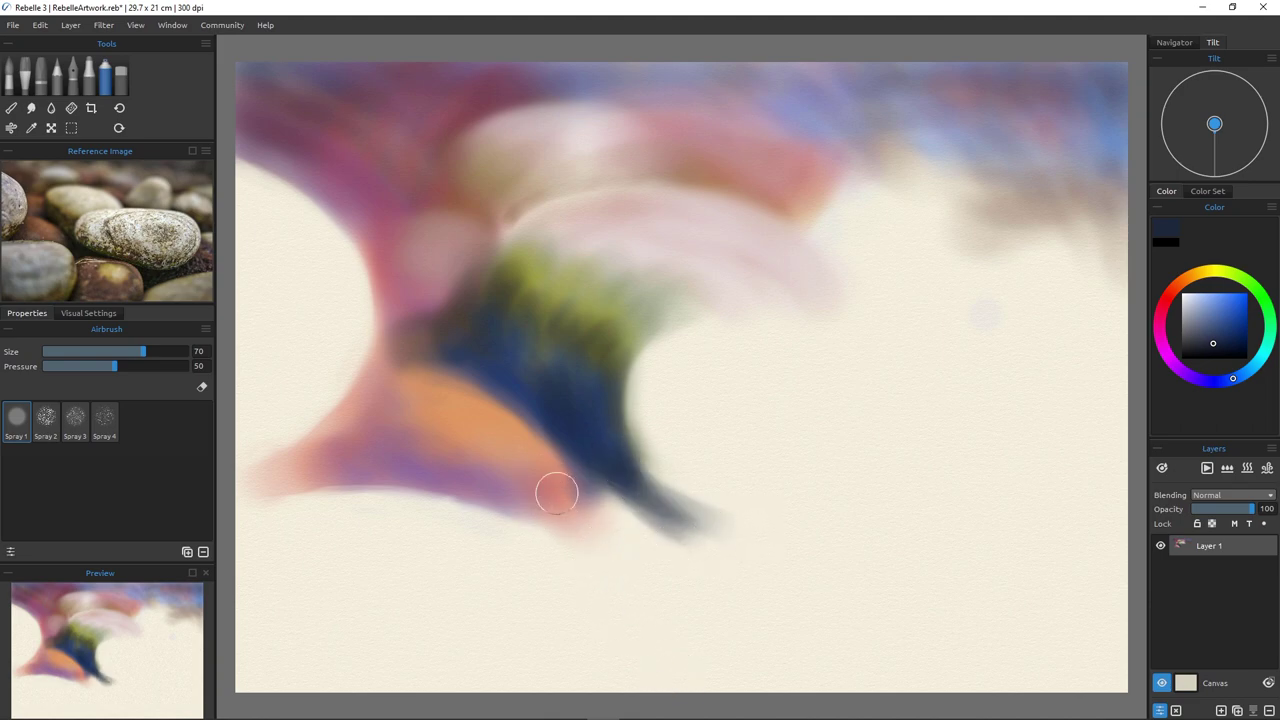
mouse_move(556, 492)
mouse_down()
mouse_move(590, 543)
mouse_move(565, 450)
mouse_move(577, 496)
mouse_move(511, 444)
mouse_move(565, 512)
mouse_move(493, 478)
mouse_move(588, 540)
mouse_move(490, 497)
mouse_move(582, 532)
mouse_move(499, 438)
mouse_move(586, 496)
mouse_move(545, 492)
mouse_move(548, 476)
mouse_move(600, 545)
mouse_up()
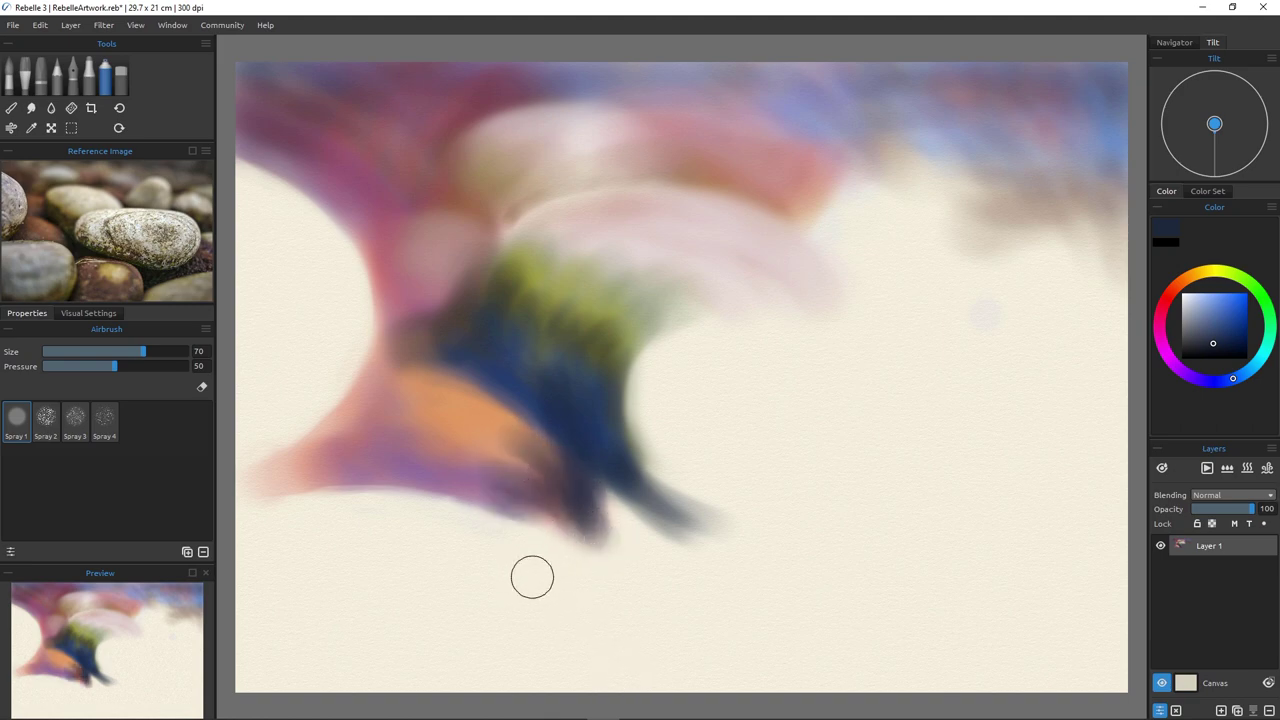
mouse_move(531, 517)
mouse_down()
mouse_move(607, 590)
mouse_move(537, 518)
mouse_move(588, 573)
mouse_move(537, 523)
mouse_move(613, 552)
mouse_move(613, 479)
mouse_move(609, 538)
mouse_move(643, 536)
mouse_move(641, 510)
mouse_move(710, 547)
mouse_up()
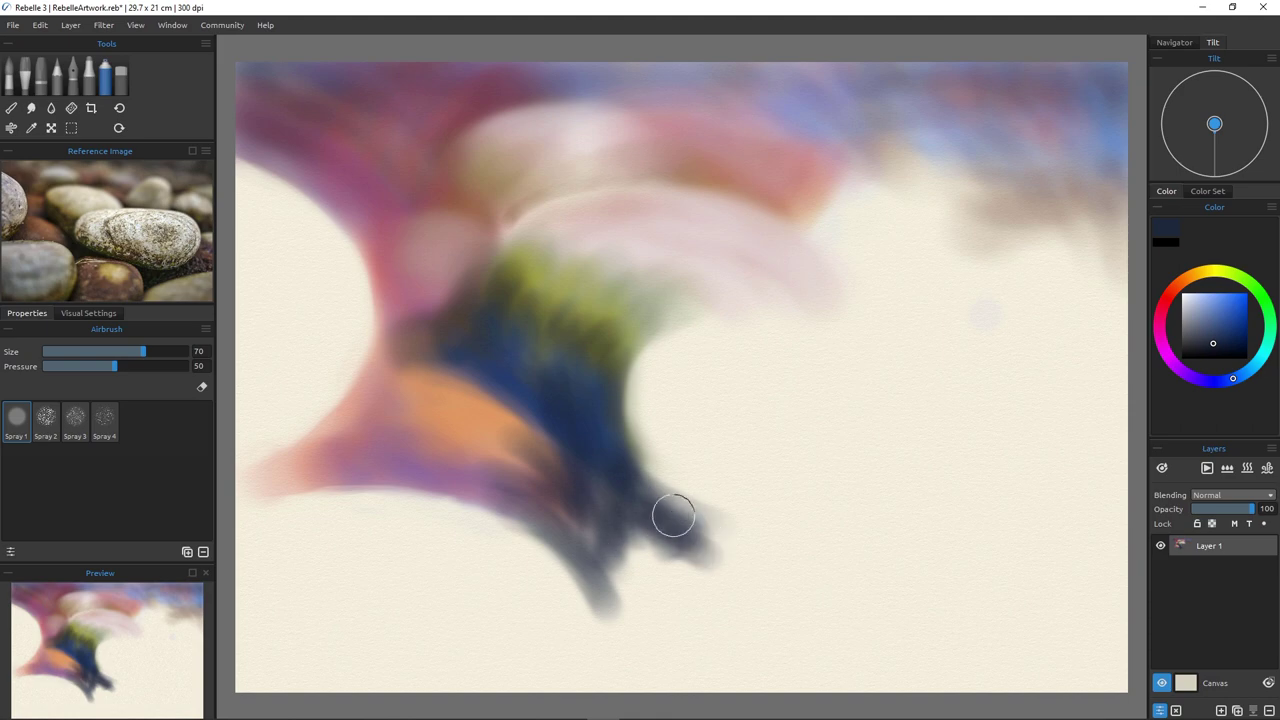
mouse_move(673, 515)
mouse_down()
mouse_move(821, 562)
mouse_move(681, 532)
mouse_move(887, 580)
mouse_move(665, 534)
mouse_move(631, 490)
mouse_move(812, 571)
mouse_move(680, 528)
mouse_move(752, 554)
mouse_move(862, 572)
mouse_move(698, 553)
mouse_move(831, 581)
mouse_move(676, 535)
mouse_move(791, 581)
mouse_up()
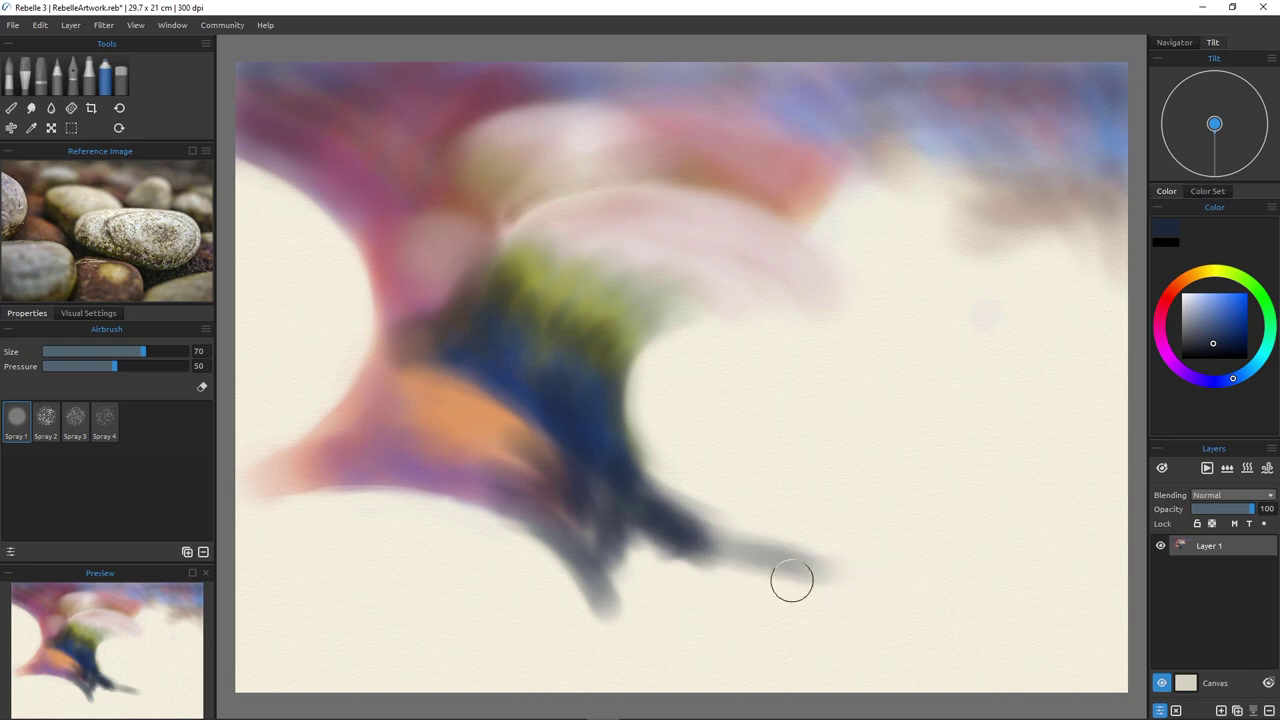
mouse_move(642, 567)
mouse_down()
mouse_move(617, 551)
mouse_move(710, 545)
mouse_up()
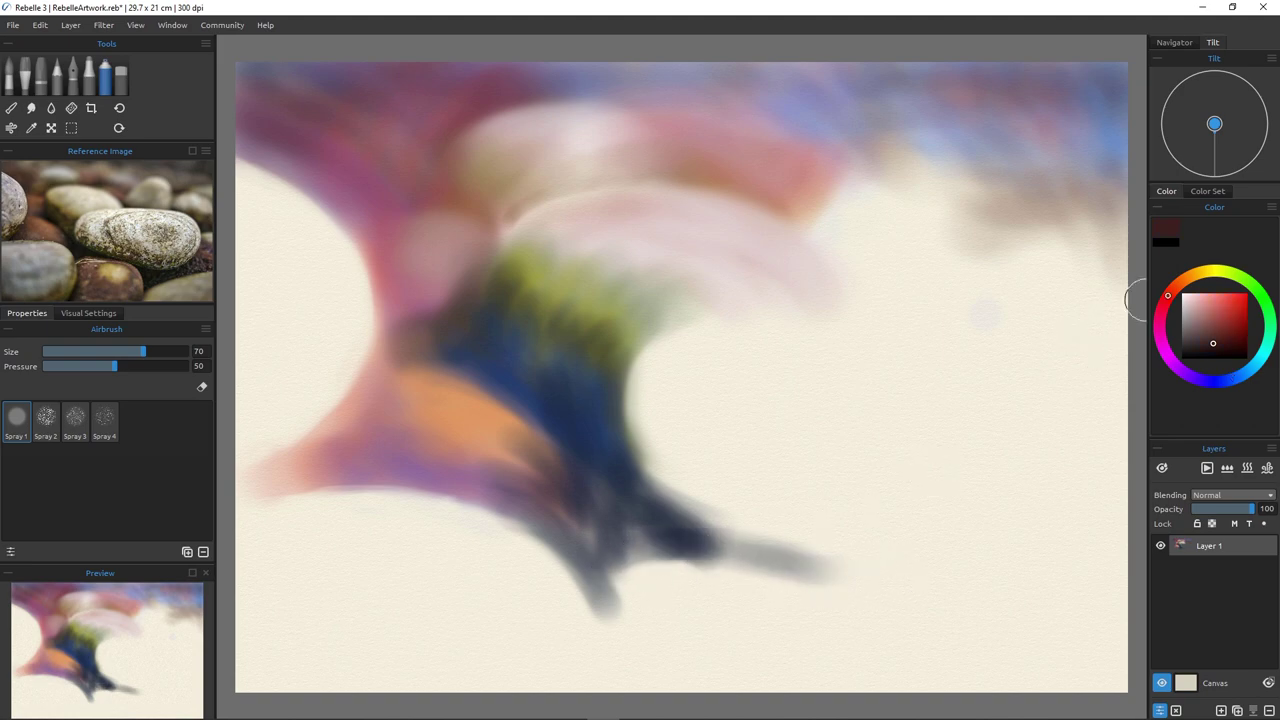
Airbrush a large rounded red stone below the navy roots and add a yellow highlight with a pale cream centre.
mouse_move(622, 597)
mouse_down()
mouse_move(663, 581)
mouse_move(845, 612)
mouse_move(707, 586)
mouse_move(802, 571)
mouse_move(836, 580)
mouse_move(671, 574)
mouse_move(747, 551)
mouse_move(658, 568)
mouse_move(598, 600)
mouse_move(703, 568)
mouse_move(619, 584)
mouse_move(651, 595)
mouse_move(628, 588)
mouse_move(621, 600)
mouse_move(637, 643)
mouse_move(615, 614)
mouse_move(622, 660)
mouse_move(613, 597)
mouse_move(586, 705)
mouse_move(638, 642)
mouse_move(647, 682)
mouse_move(686, 588)
mouse_move(659, 676)
mouse_move(726, 588)
mouse_move(706, 683)
mouse_move(718, 622)
mouse_move(700, 596)
mouse_move(680, 612)
mouse_move(681, 657)
mouse_move(719, 635)
mouse_move(740, 587)
mouse_move(777, 638)
mouse_move(819, 643)
mouse_move(854, 601)
mouse_move(811, 587)
mouse_move(841, 581)
mouse_move(818, 583)
mouse_move(893, 614)
mouse_move(834, 582)
mouse_move(881, 677)
mouse_move(883, 616)
mouse_move(857, 697)
mouse_move(778, 568)
mouse_move(861, 588)
mouse_move(749, 563)
mouse_move(832, 563)
mouse_move(795, 572)
mouse_move(788, 689)
mouse_move(840, 611)
mouse_move(834, 675)
mouse_move(794, 666)
mouse_move(769, 598)
mouse_move(741, 651)
mouse_move(761, 690)
mouse_move(803, 670)
mouse_move(860, 605)
mouse_move(765, 694)
mouse_move(833, 662)
mouse_move(752, 638)
mouse_move(742, 656)
mouse_move(740, 593)
mouse_move(666, 681)
mouse_move(640, 687)
mouse_move(644, 664)
mouse_move(754, 643)
mouse_move(820, 607)
mouse_move(819, 701)
mouse_move(857, 671)
mouse_up()
click(1209, 271)
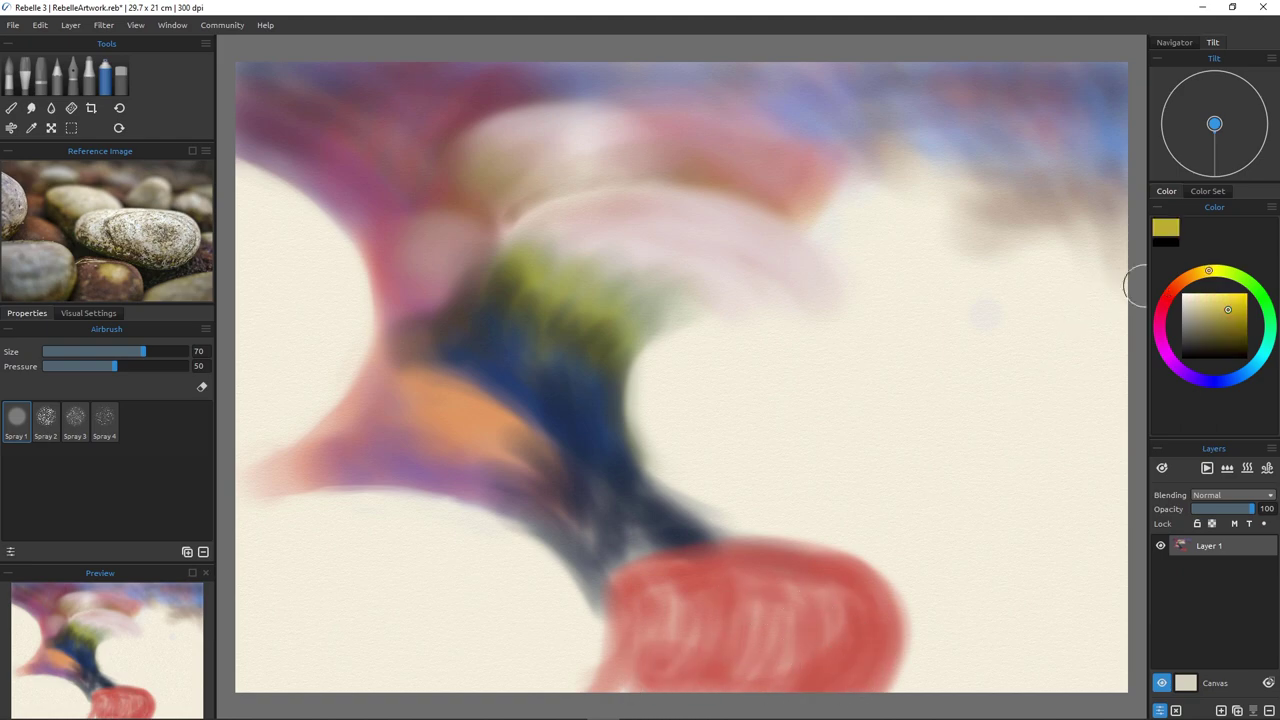
mouse_move(755, 605)
mouse_down()
mouse_move(784, 594)
mouse_move(823, 637)
mouse_move(817, 576)
mouse_move(877, 611)
mouse_move(781, 621)
mouse_move(828, 584)
mouse_move(760, 596)
mouse_move(801, 571)
mouse_move(829, 599)
mouse_move(736, 580)
mouse_move(813, 628)
mouse_move(766, 611)
mouse_move(851, 585)
mouse_move(821, 603)
mouse_move(818, 623)
mouse_move(830, 597)
mouse_move(877, 633)
mouse_move(856, 588)
mouse_move(803, 598)
mouse_move(775, 623)
mouse_move(789, 628)
mouse_move(788, 596)
mouse_move(830, 580)
mouse_up()
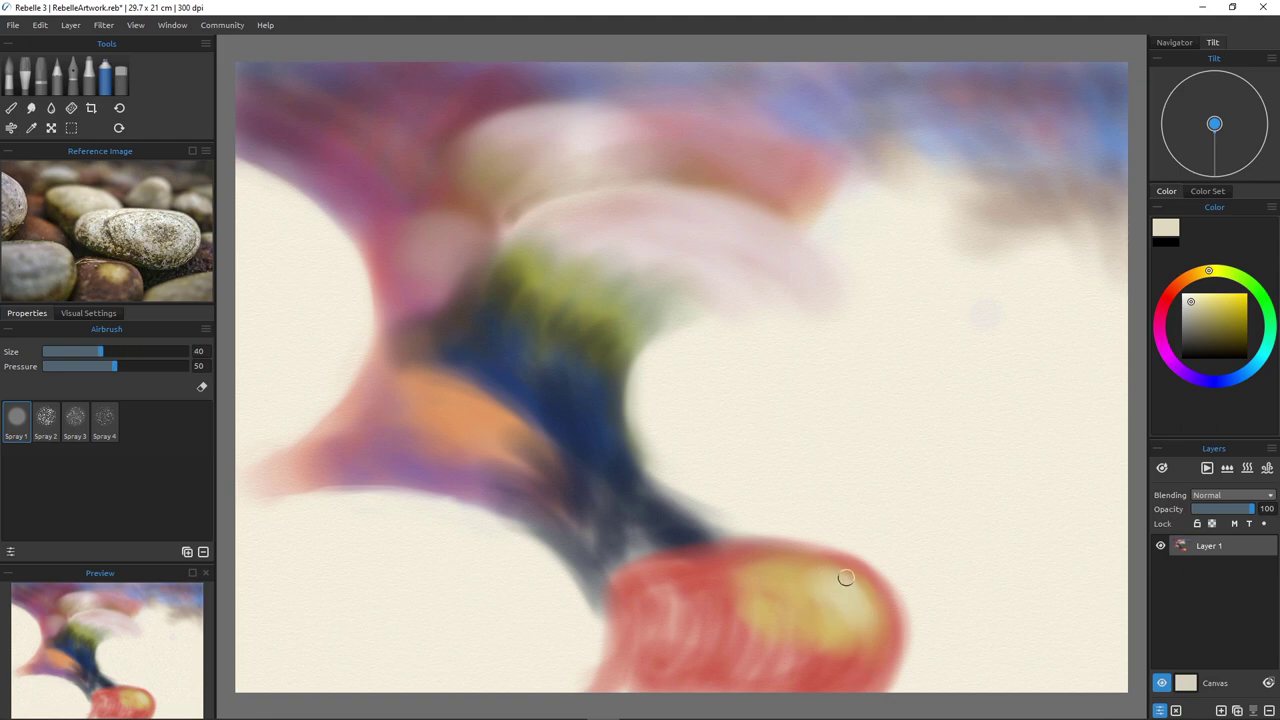
Shade the red stone's right edge with dark red.
click(1165, 300)
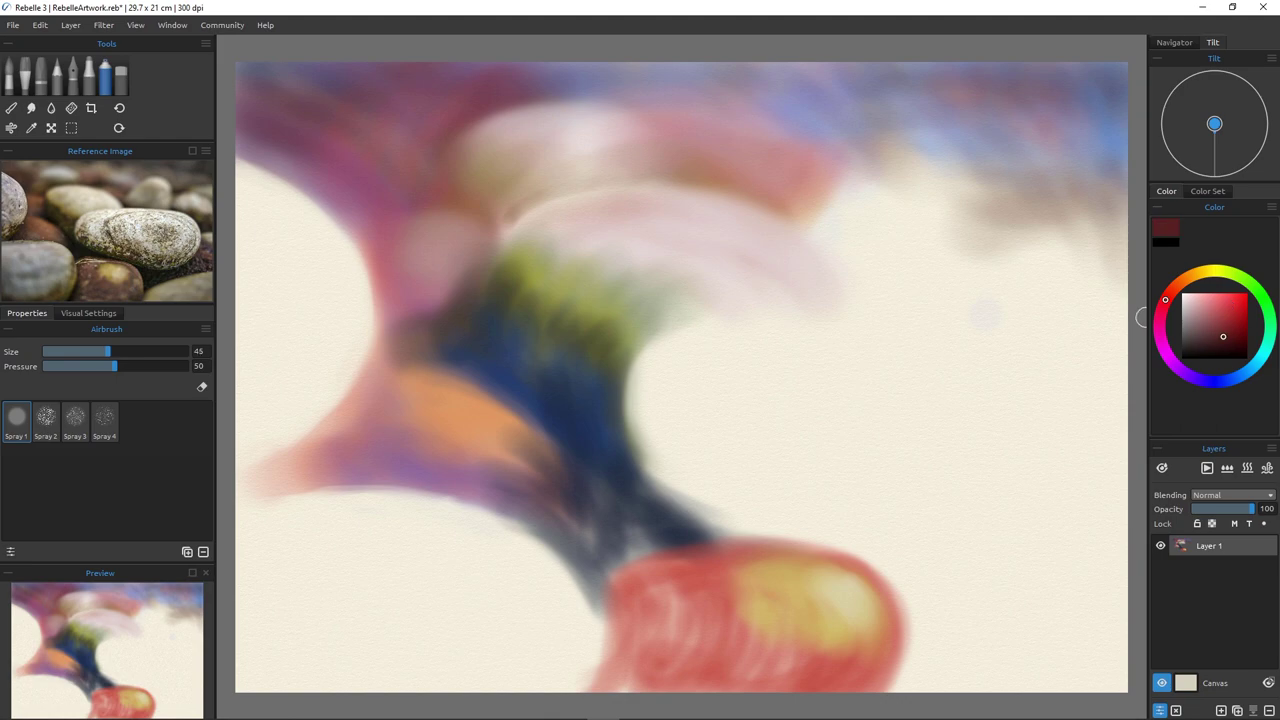
key(bracketright)
drag(860, 578, 898, 647)
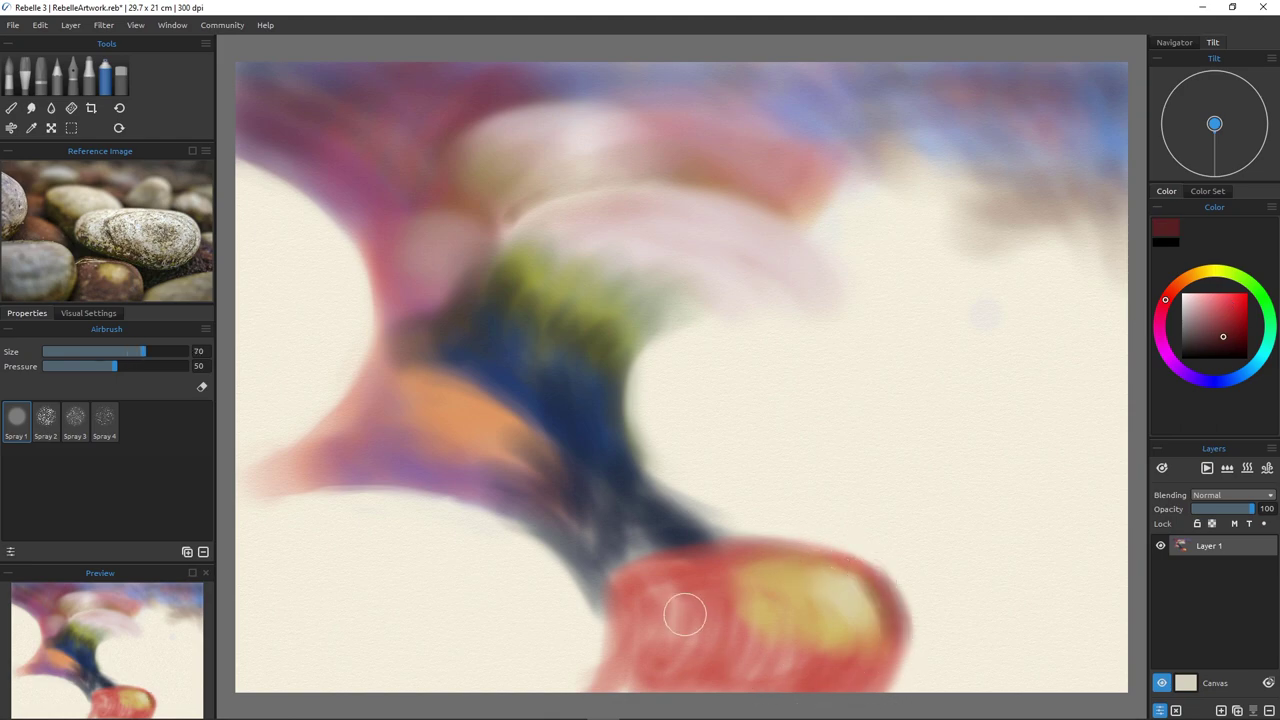
Shade the left side and underside of the red stone with dark red, working around the lower edge of its yellow highlight.
mouse_move(738, 586)
mouse_down()
mouse_move(711, 586)
mouse_move(694, 629)
mouse_move(706, 620)
mouse_move(686, 589)
mouse_move(654, 591)
mouse_move(645, 644)
mouse_up()
mouse_move(594, 602)
mouse_down()
mouse_move(594, 666)
mouse_move(631, 674)
mouse_move(634, 690)
mouse_move(651, 674)
mouse_move(797, 663)
mouse_move(718, 658)
mouse_move(660, 620)
mouse_move(640, 649)
mouse_move(762, 656)
mouse_up()
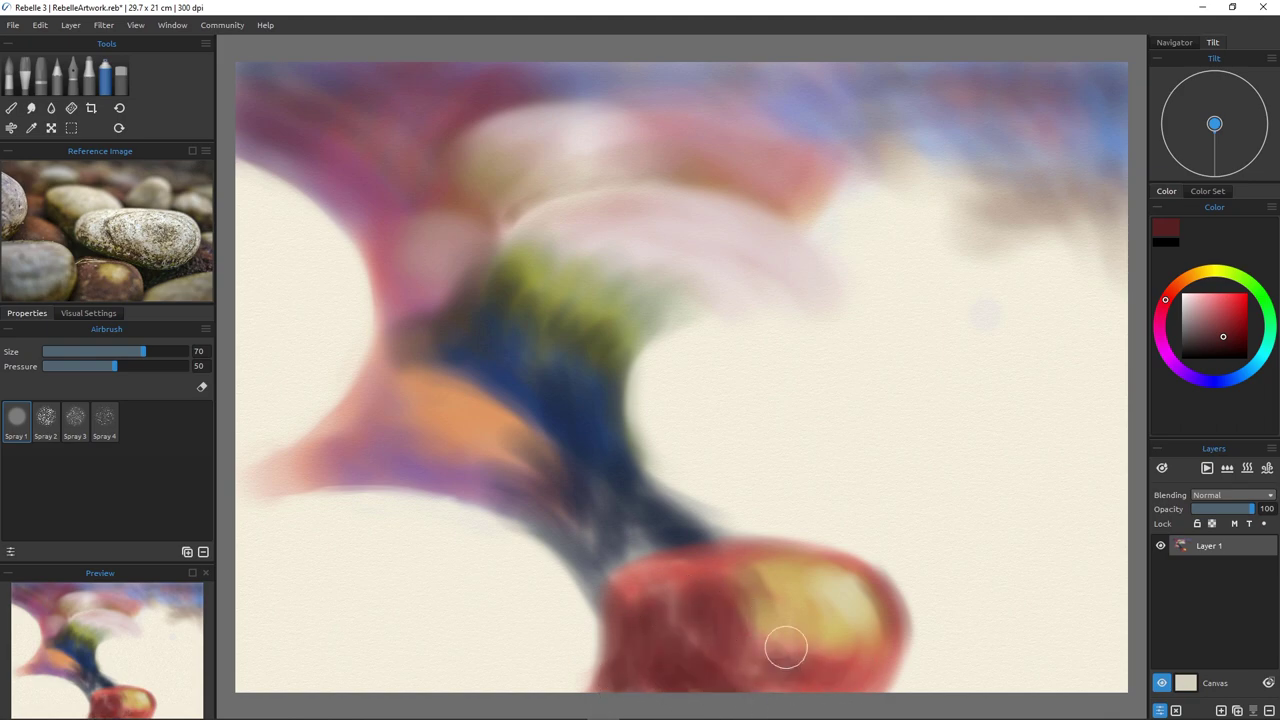
mouse_move(765, 611)
mouse_down()
mouse_move(782, 636)
mouse_move(815, 641)
mouse_move(760, 615)
mouse_move(848, 652)
mouse_move(799, 657)
mouse_move(882, 652)
mouse_move(776, 678)
mouse_up()
mouse_move(897, 631)
mouse_down()
mouse_move(889, 663)
mouse_move(794, 674)
mouse_move(816, 679)
mouse_up()
drag(870, 627, 839, 703)
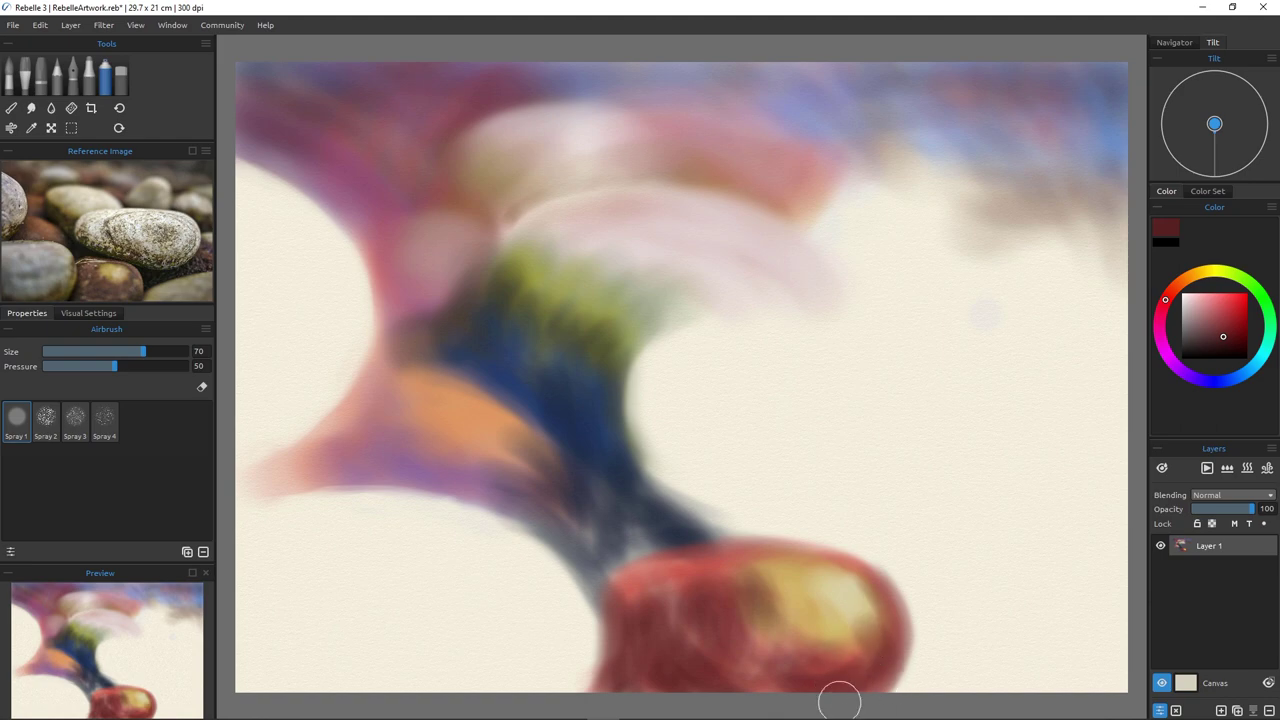
mouse_move(855, 635)
mouse_down()
mouse_move(871, 666)
mouse_move(800, 697)
mouse_up()
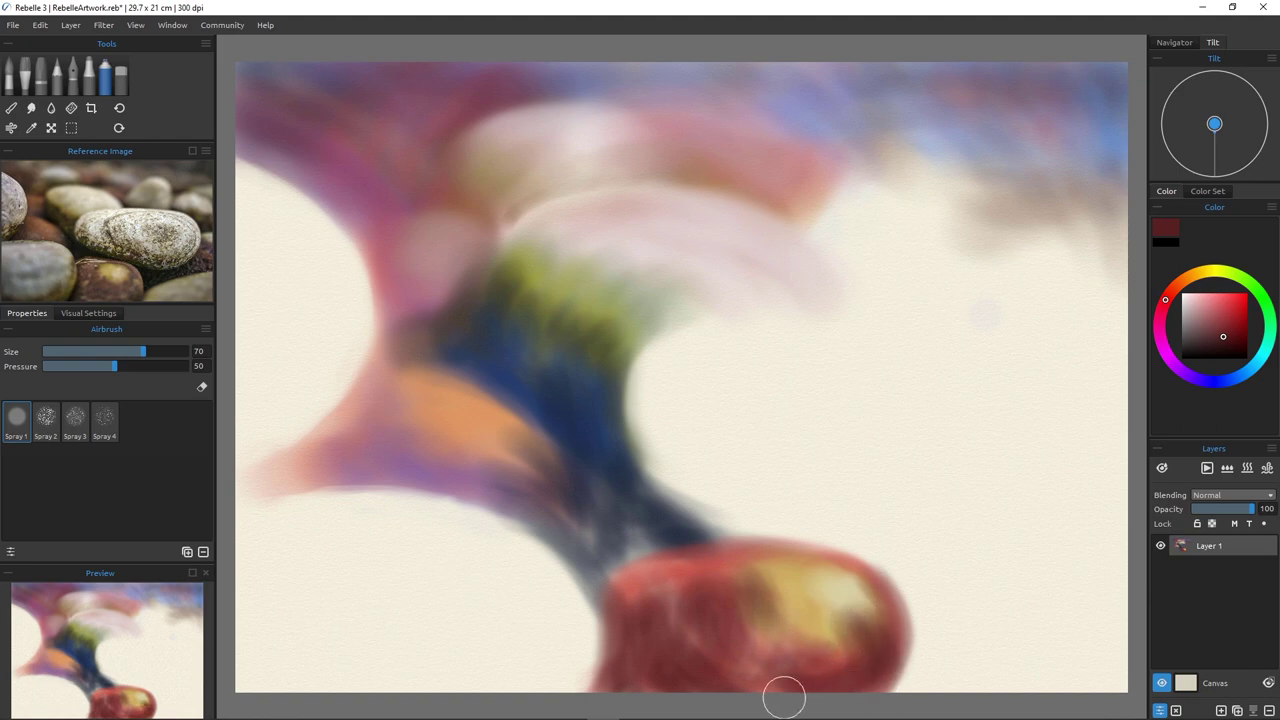
mouse_move(701, 529)
mouse_down()
mouse_move(723, 529)
mouse_move(641, 541)
mouse_up()
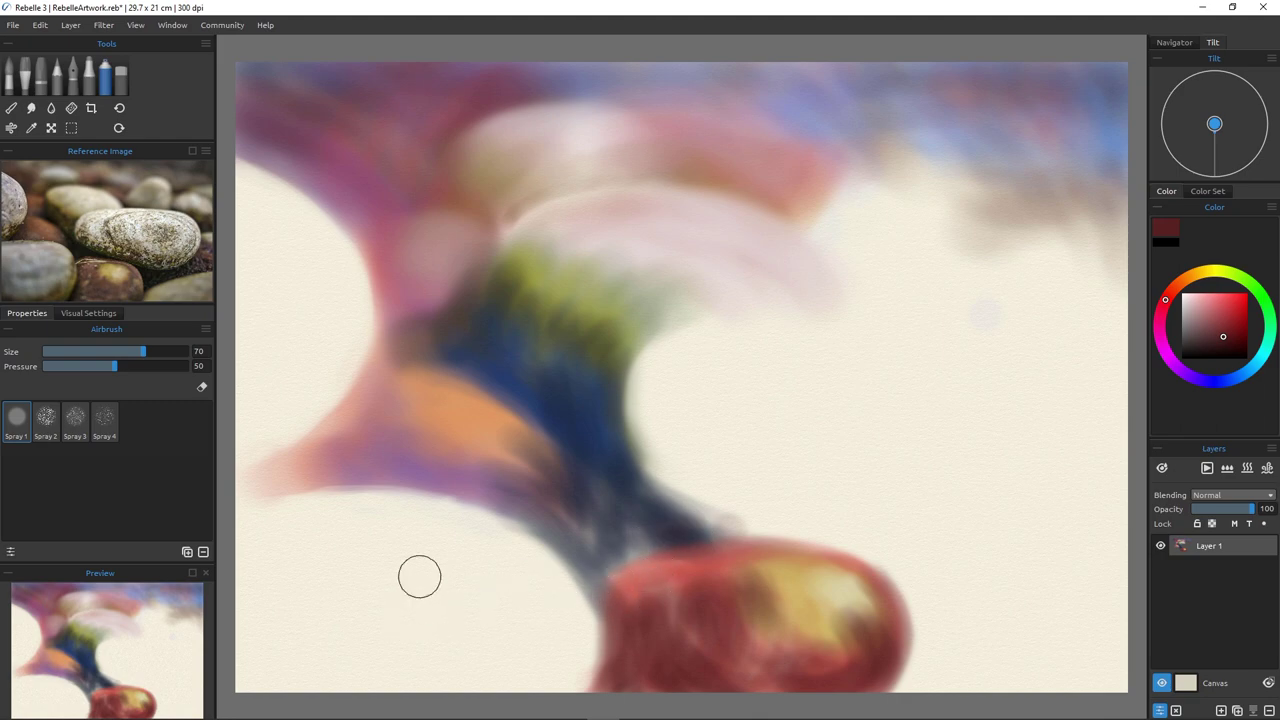
Airbrush a crescent in olive and bright yellow beside the red stone, along the right edge of the lower-left blank area.
click(1212, 270)
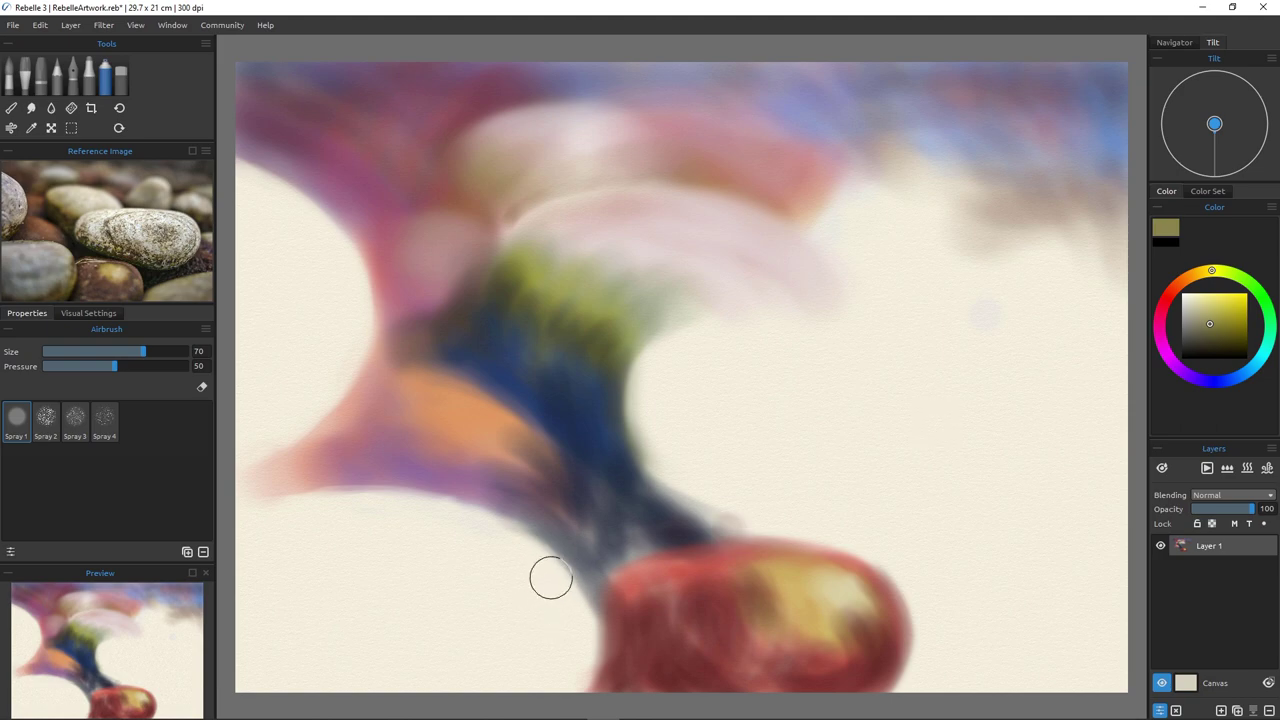
mouse_move(551, 578)
mouse_down()
mouse_move(544, 664)
mouse_move(550, 580)
mouse_move(547, 650)
mouse_move(553, 606)
mouse_move(523, 676)
mouse_move(545, 635)
mouse_move(536, 563)
mouse_move(500, 686)
mouse_move(526, 579)
mouse_move(475, 670)
mouse_up()
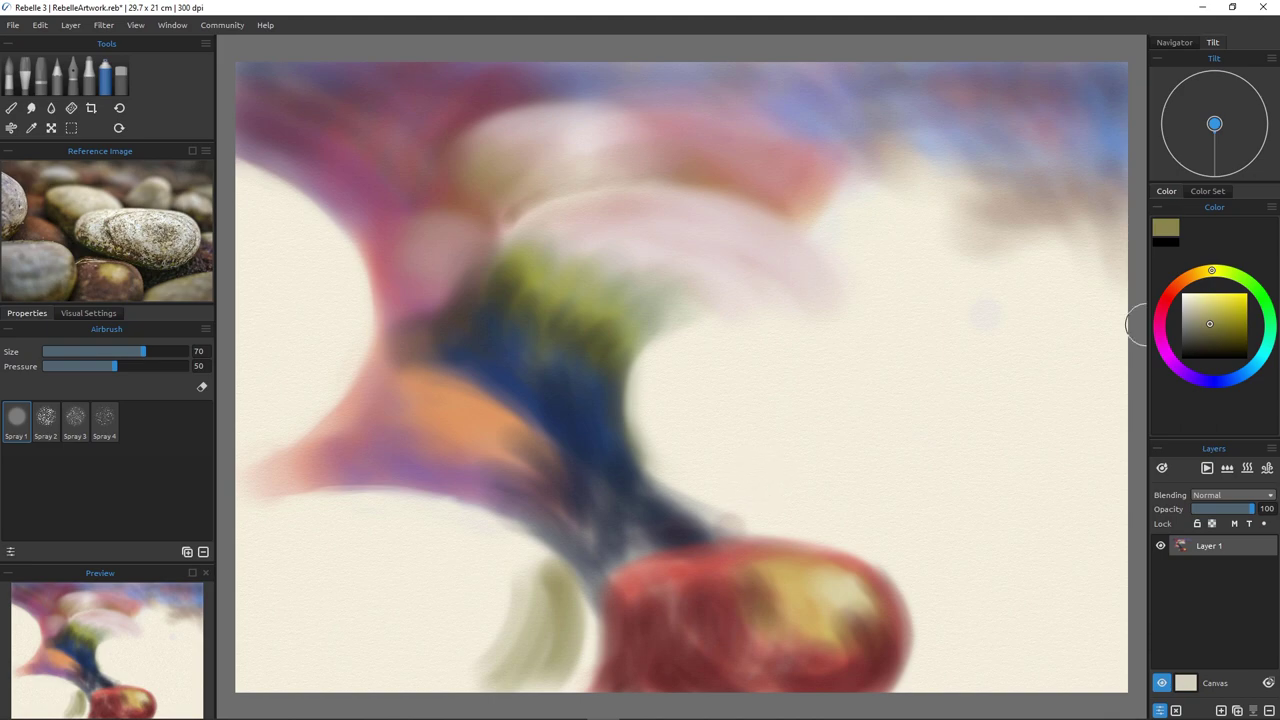
mouse_move(542, 586)
mouse_down()
mouse_move(517, 685)
mouse_move(562, 592)
mouse_move(502, 702)
mouse_move(528, 568)
mouse_move(465, 682)
mouse_move(535, 587)
mouse_move(469, 665)
mouse_move(463, 704)
mouse_move(511, 606)
mouse_move(499, 541)
mouse_move(495, 627)
mouse_move(452, 531)
mouse_move(490, 530)
mouse_move(538, 632)
mouse_move(490, 564)
mouse_move(426, 672)
mouse_up()
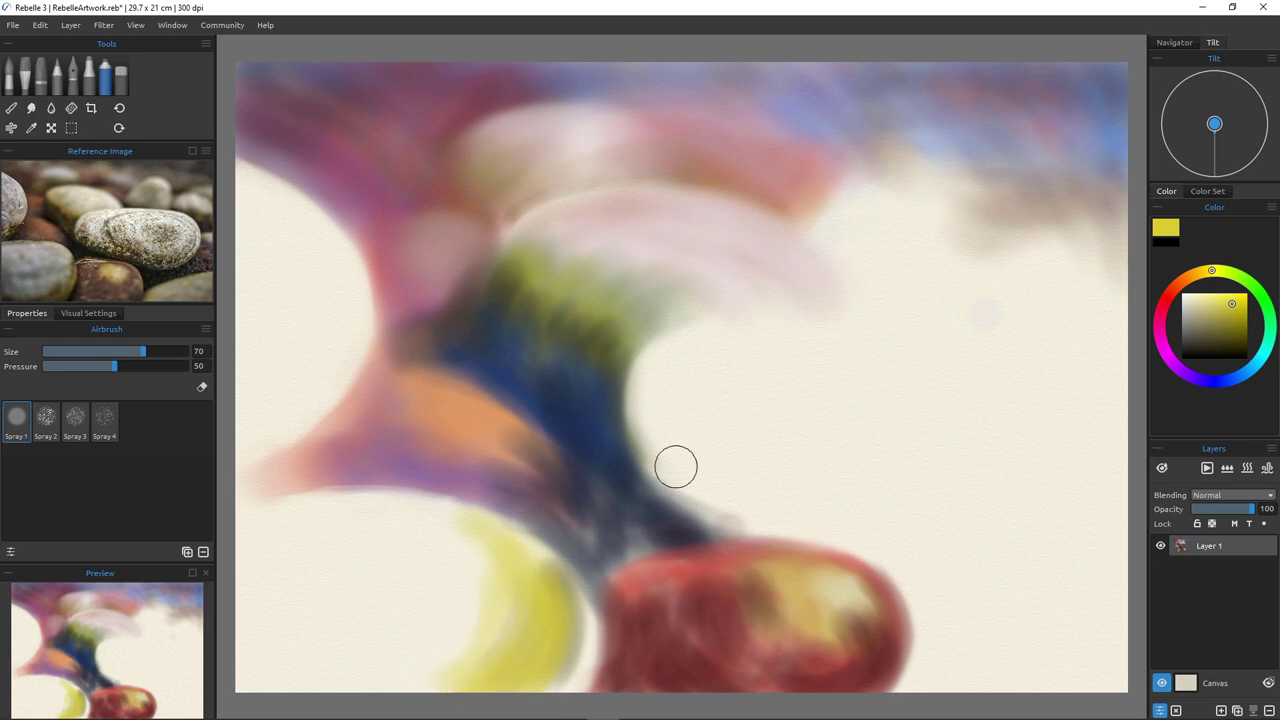
Fill the lower-left rounded shape beside the yellow crescent with soft light blue, enlarging the airbrush to size 100.
click(1245, 372)
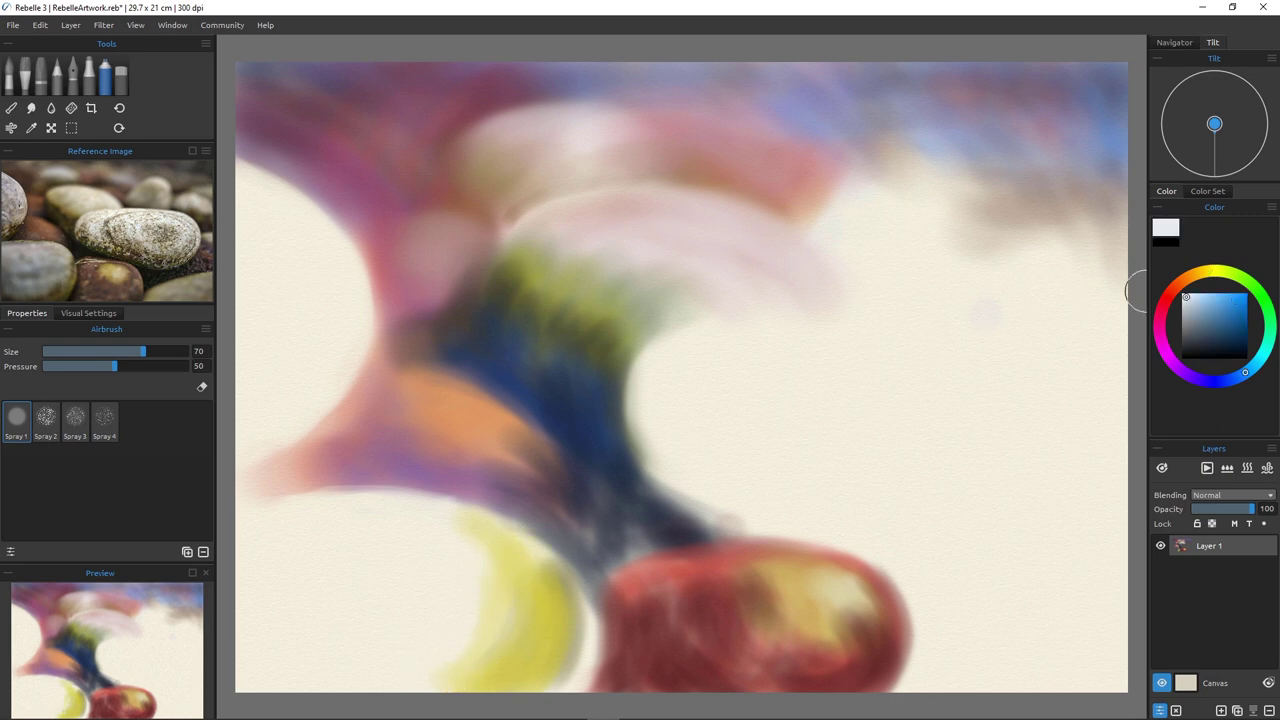
mouse_move(470, 534)
mouse_down()
mouse_move(461, 619)
mouse_move(467, 554)
mouse_move(436, 640)
mouse_up()
drag(468, 554, 432, 616)
key(bracketright)
key(bracketright)
key(bracketright)
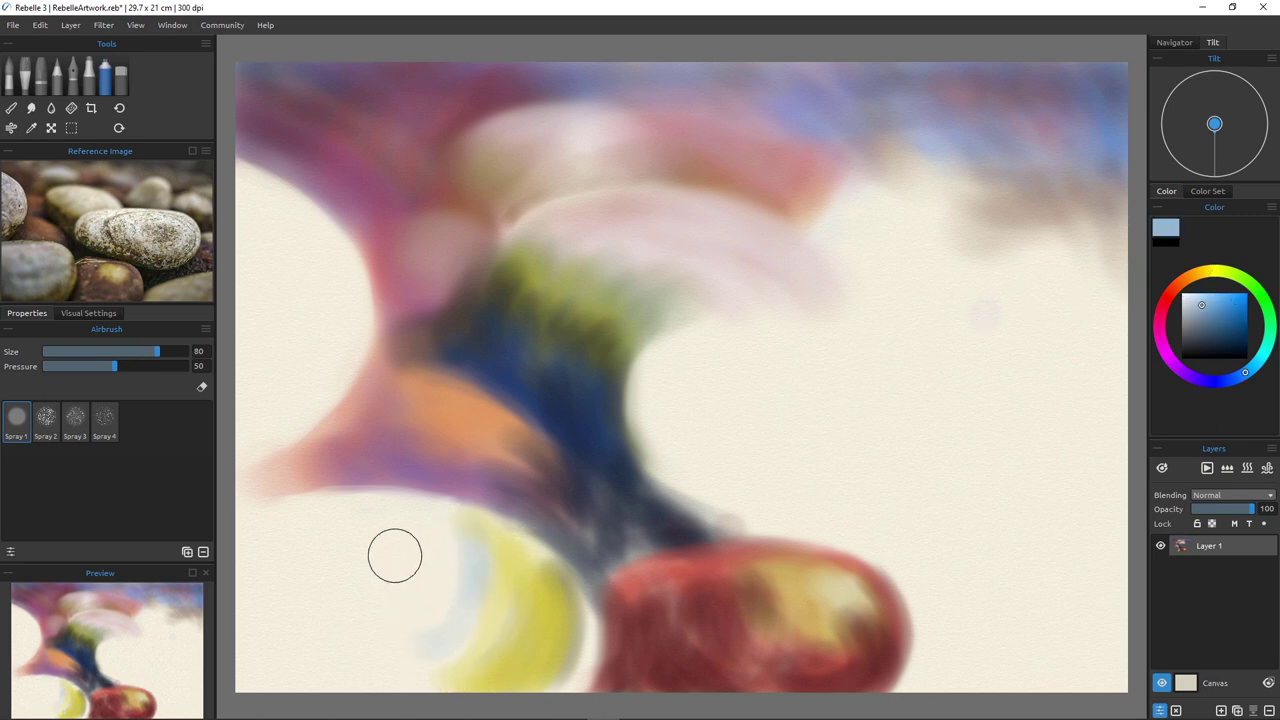
mouse_move(408, 543)
mouse_down()
mouse_move(443, 561)
mouse_move(453, 618)
mouse_move(481, 654)
mouse_move(437, 551)
mouse_move(361, 605)
mouse_move(411, 532)
mouse_move(269, 568)
mouse_move(293, 541)
mouse_move(291, 590)
mouse_move(337, 590)
mouse_move(249, 658)
mouse_move(378, 602)
mouse_move(358, 656)
mouse_move(390, 676)
mouse_move(506, 593)
mouse_move(456, 662)
mouse_move(460, 676)
mouse_move(514, 682)
mouse_move(512, 666)
mouse_move(453, 689)
mouse_move(396, 681)
mouse_move(388, 635)
mouse_move(252, 684)
mouse_move(368, 550)
mouse_move(271, 529)
mouse_up()
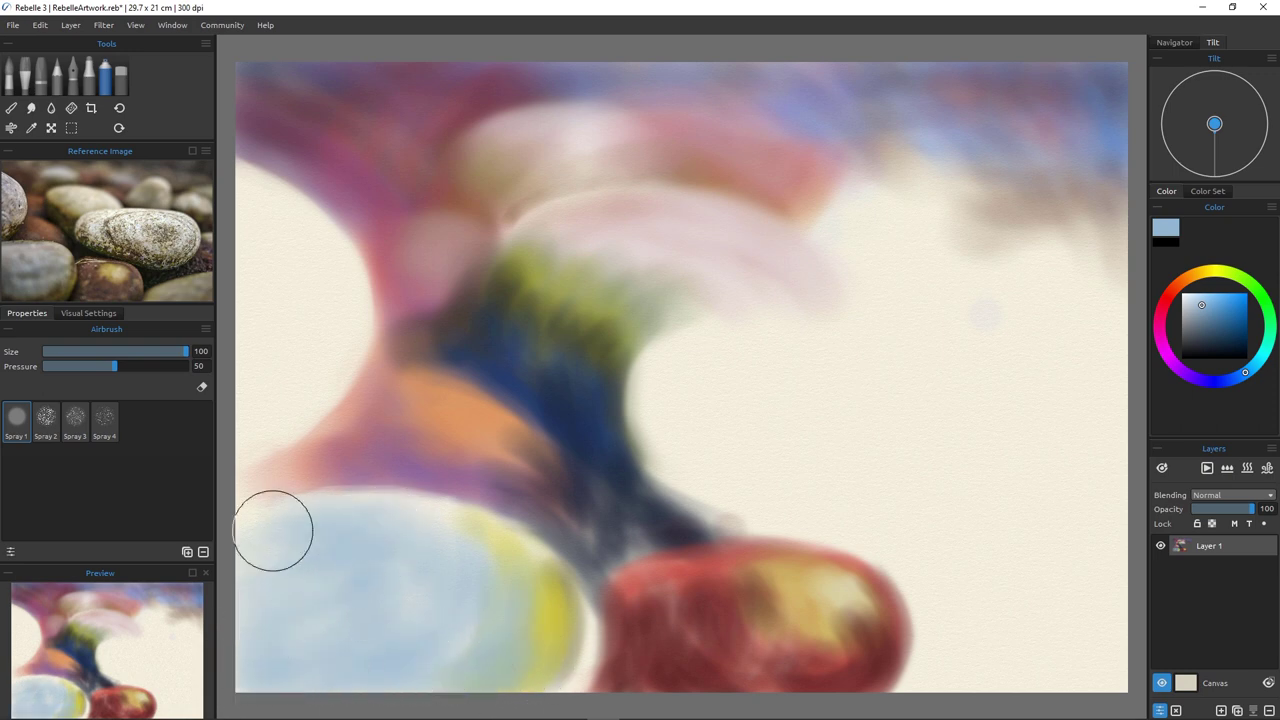
Fill the rounded blank shape at the canvas's left edge with light blue and shade its lower right with dark green.
mouse_move(303, 332)
mouse_down()
mouse_move(273, 245)
mouse_move(285, 278)
mouse_move(269, 278)
mouse_move(242, 210)
mouse_move(230, 260)
mouse_move(255, 201)
mouse_move(276, 214)
mouse_move(320, 341)
mouse_move(272, 328)
mouse_move(257, 342)
mouse_move(289, 330)
mouse_move(314, 346)
mouse_move(305, 380)
mouse_up()
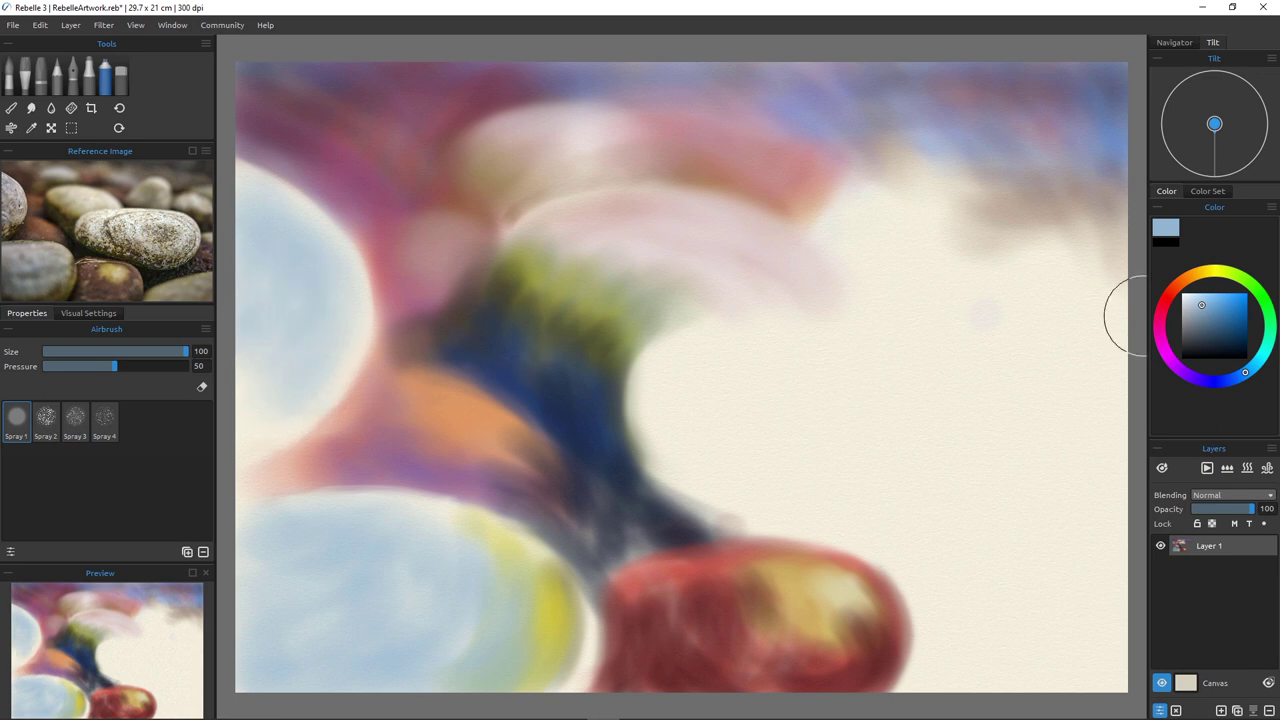
click(1269, 314)
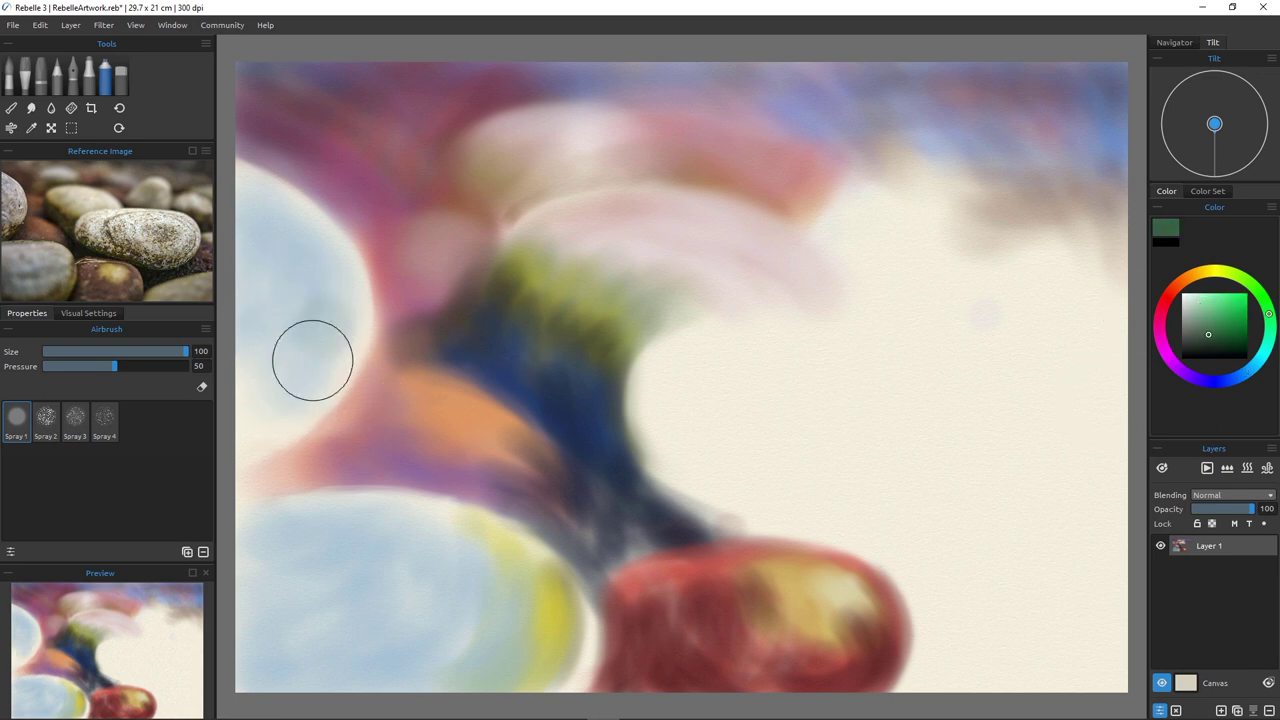
mouse_move(311, 360)
mouse_down()
mouse_move(293, 402)
mouse_move(269, 416)
mouse_move(282, 375)
mouse_move(273, 337)
mouse_move(259, 336)
mouse_move(252, 402)
mouse_move(327, 376)
mouse_move(233, 457)
mouse_move(312, 356)
mouse_move(245, 446)
mouse_move(334, 383)
mouse_move(278, 447)
mouse_move(344, 351)
mouse_move(257, 455)
mouse_move(347, 309)
mouse_move(336, 368)
mouse_move(356, 307)
mouse_move(335, 345)
mouse_up()
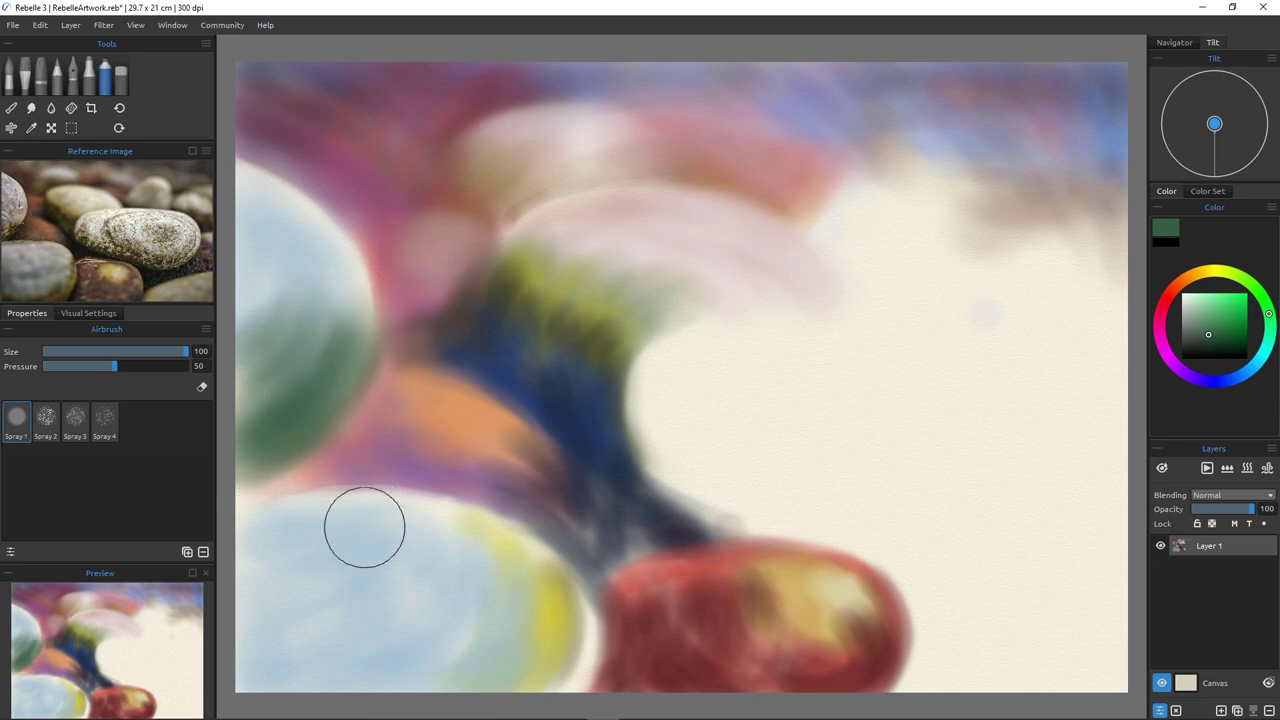
Airbrush the upper edge of the lower blue stone with dark green and muted indigo at size 70.
key([)
key(bracketleft)
key(bracketleft)
mouse_move(366, 494)
mouse_down()
mouse_move(319, 494)
mouse_move(342, 501)
mouse_move(246, 510)
mouse_move(288, 496)
mouse_move(394, 509)
mouse_move(309, 508)
mouse_move(352, 510)
mouse_move(329, 518)
mouse_move(330, 499)
mouse_move(363, 496)
mouse_move(454, 508)
mouse_move(421, 500)
mouse_move(547, 561)
mouse_move(557, 605)
mouse_move(499, 562)
mouse_move(370, 515)
mouse_move(413, 515)
mouse_move(322, 524)
mouse_up()
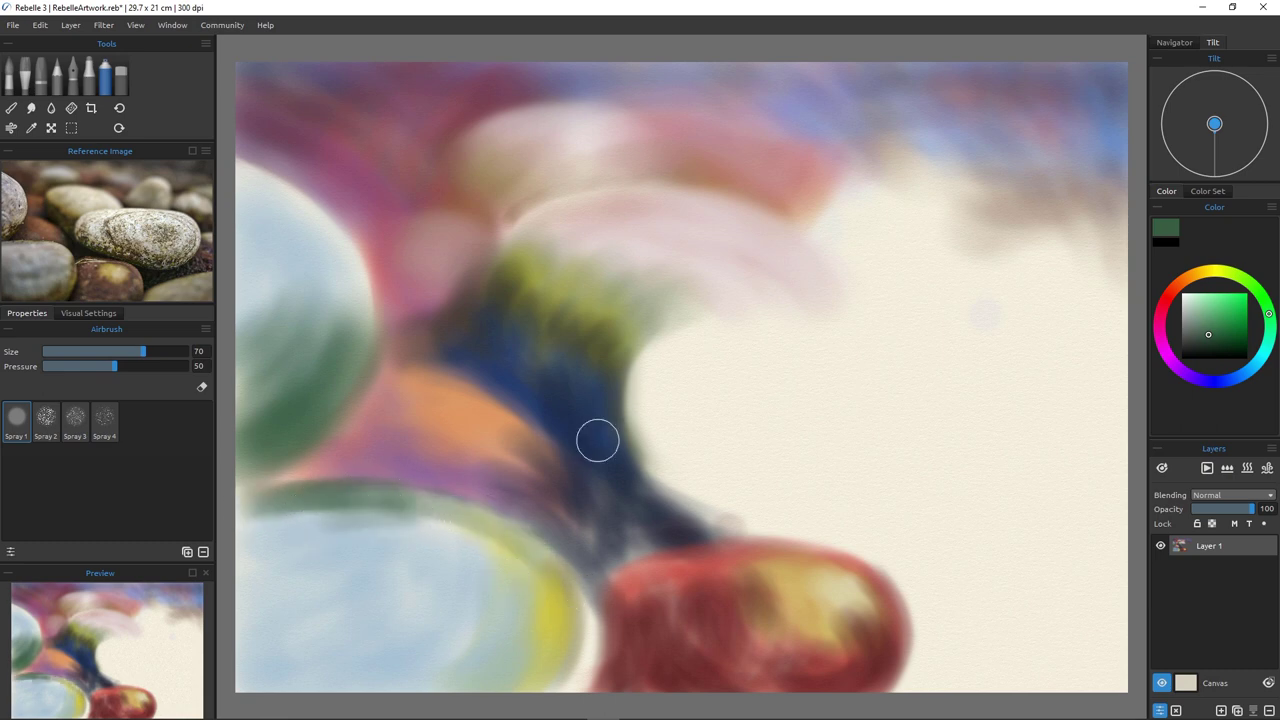
alt+click(597, 440)
mouse_move(460, 515)
mouse_down()
mouse_move(295, 507)
mouse_move(246, 523)
mouse_move(409, 509)
mouse_move(560, 663)
mouse_up()
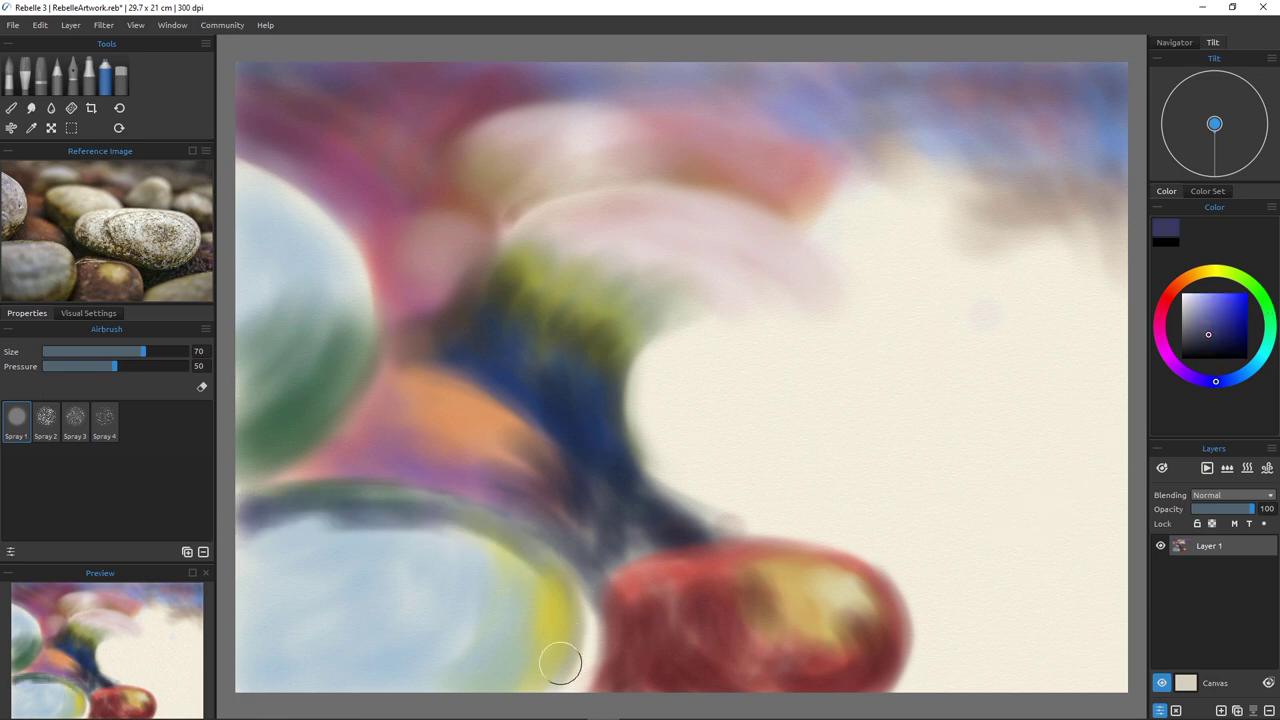
Shade the underside of the lower blue stone with muted indigo at airbrush size 100.
mouse_move(268, 640)
mouse_down()
mouse_move(333, 684)
mouse_move(239, 628)
mouse_move(328, 702)
mouse_move(247, 668)
mouse_up()
key(bracketright)
key(bracketright)
key(bracketright)
mouse_move(243, 622)
mouse_down()
mouse_move(413, 682)
mouse_move(386, 695)
mouse_move(243, 692)
mouse_move(233, 663)
mouse_move(346, 687)
mouse_move(255, 632)
mouse_move(266, 627)
mouse_move(244, 595)
mouse_move(307, 630)
mouse_move(320, 631)
mouse_move(305, 601)
mouse_move(325, 605)
mouse_move(432, 682)
mouse_up()
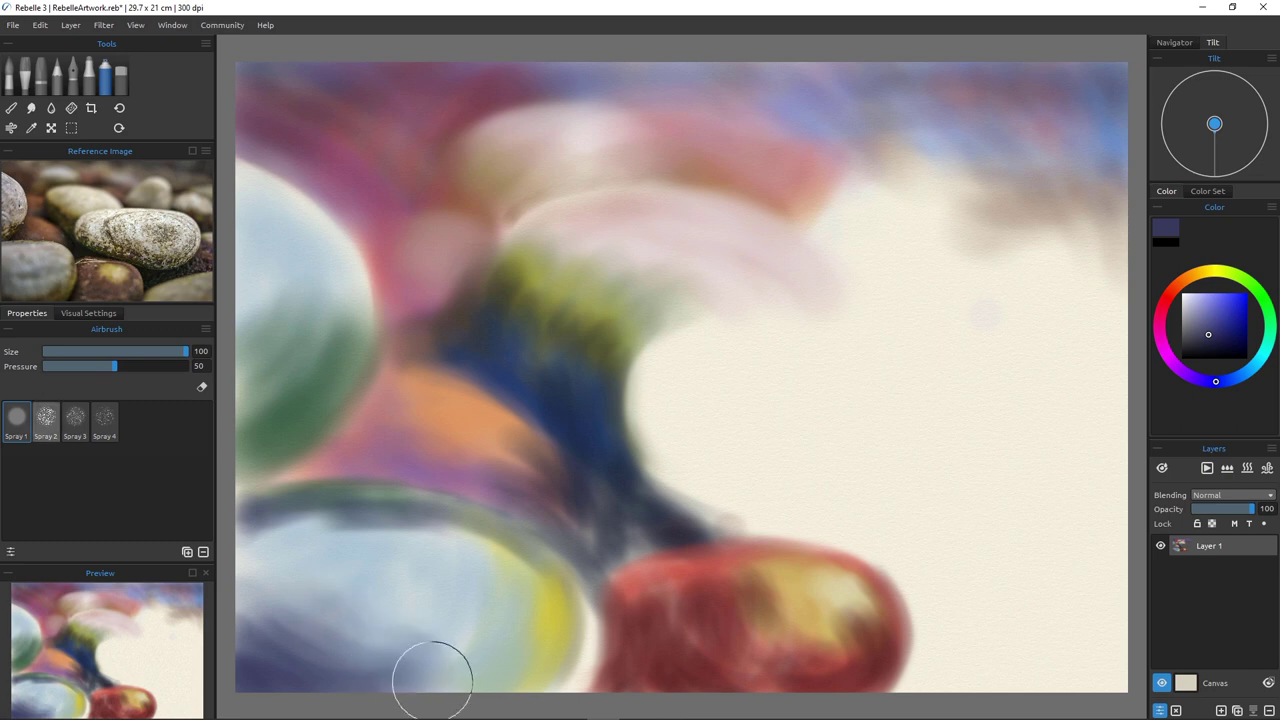
mouse_move(432, 680)
mouse_down()
mouse_move(493, 678)
mouse_move(521, 633)
mouse_move(421, 663)
mouse_move(492, 646)
mouse_move(462, 670)
mouse_up()
Airbrush dark navy into the gap between the blue and red stones at size 80.
key([)
key([)
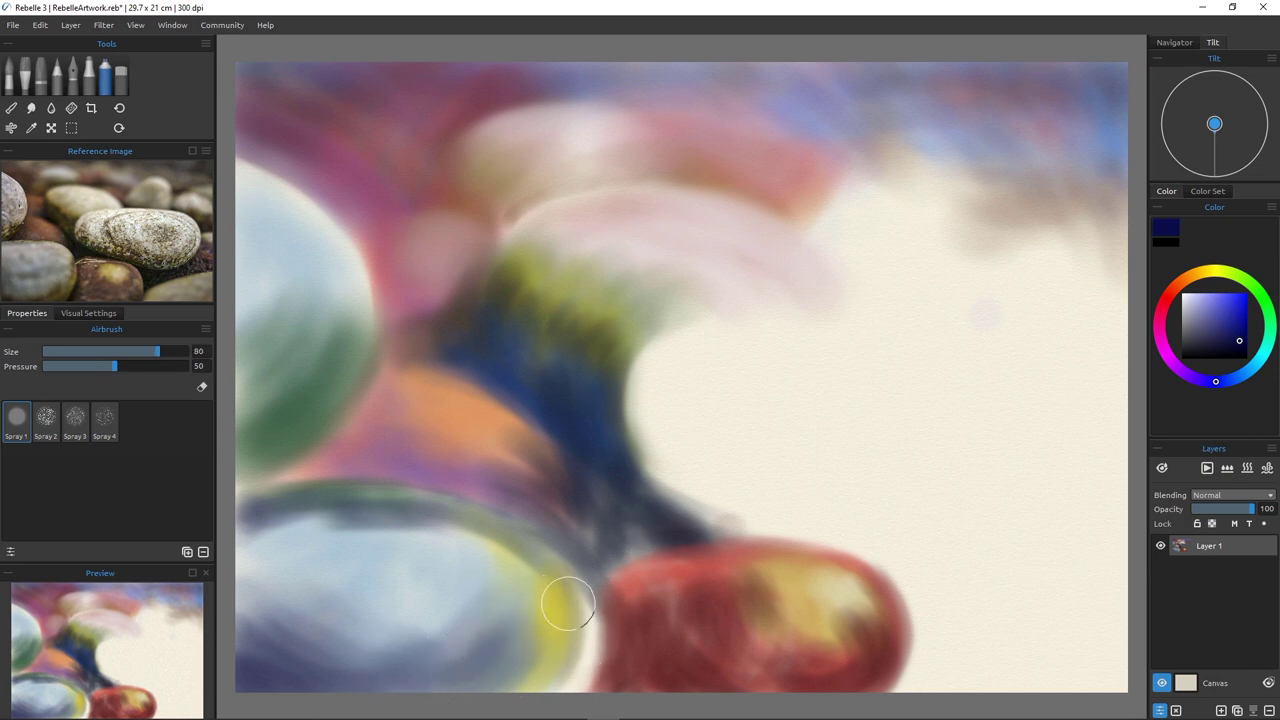
mouse_move(563, 603)
mouse_down()
mouse_move(594, 614)
mouse_move(591, 589)
mouse_move(570, 675)
mouse_up()
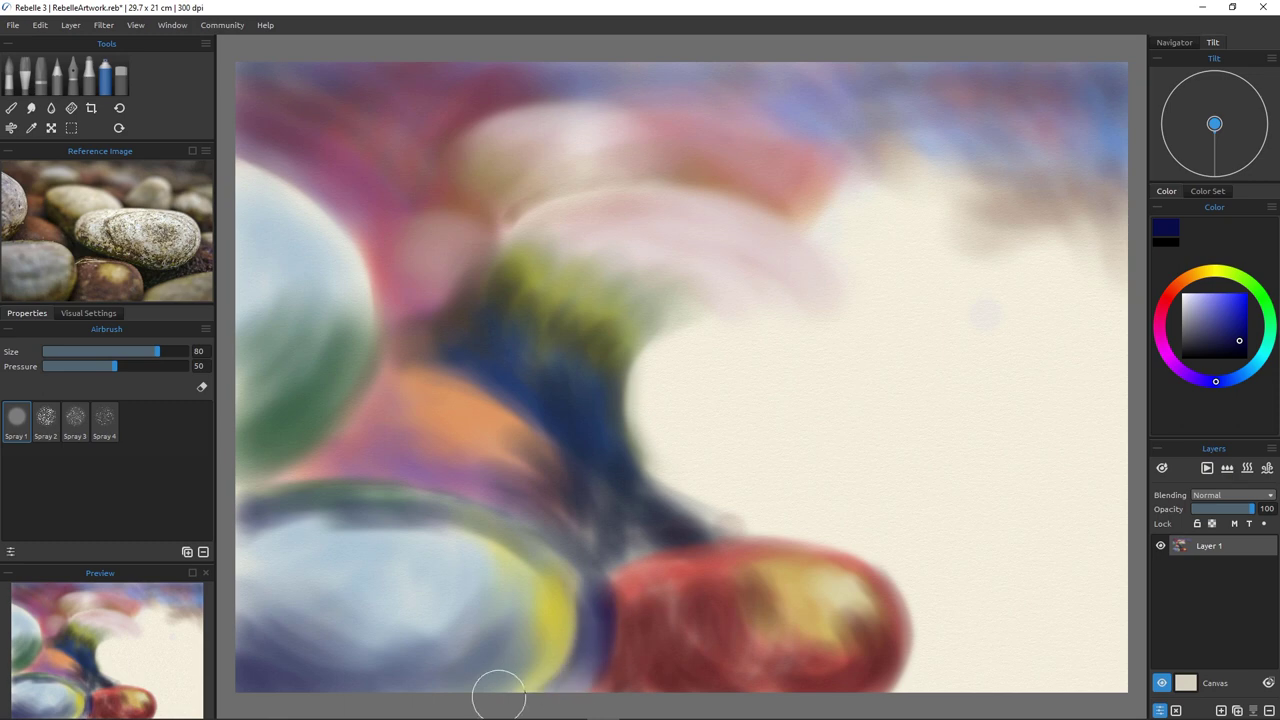
drag(573, 543, 588, 655)
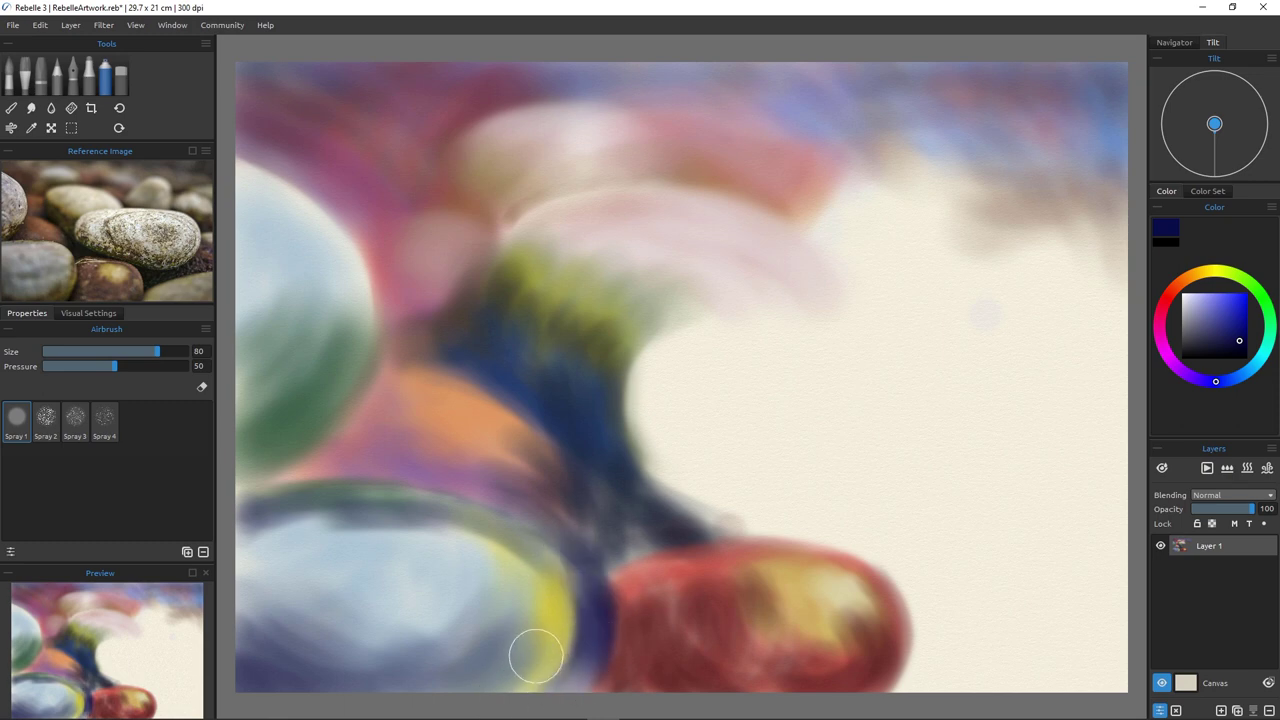
Sample the lower blue stone's pale blue and airbrush a band along its outer right edge at size 60.
key([)
key([)
key([)
key([)
key([)
key([)
key([)
key([)
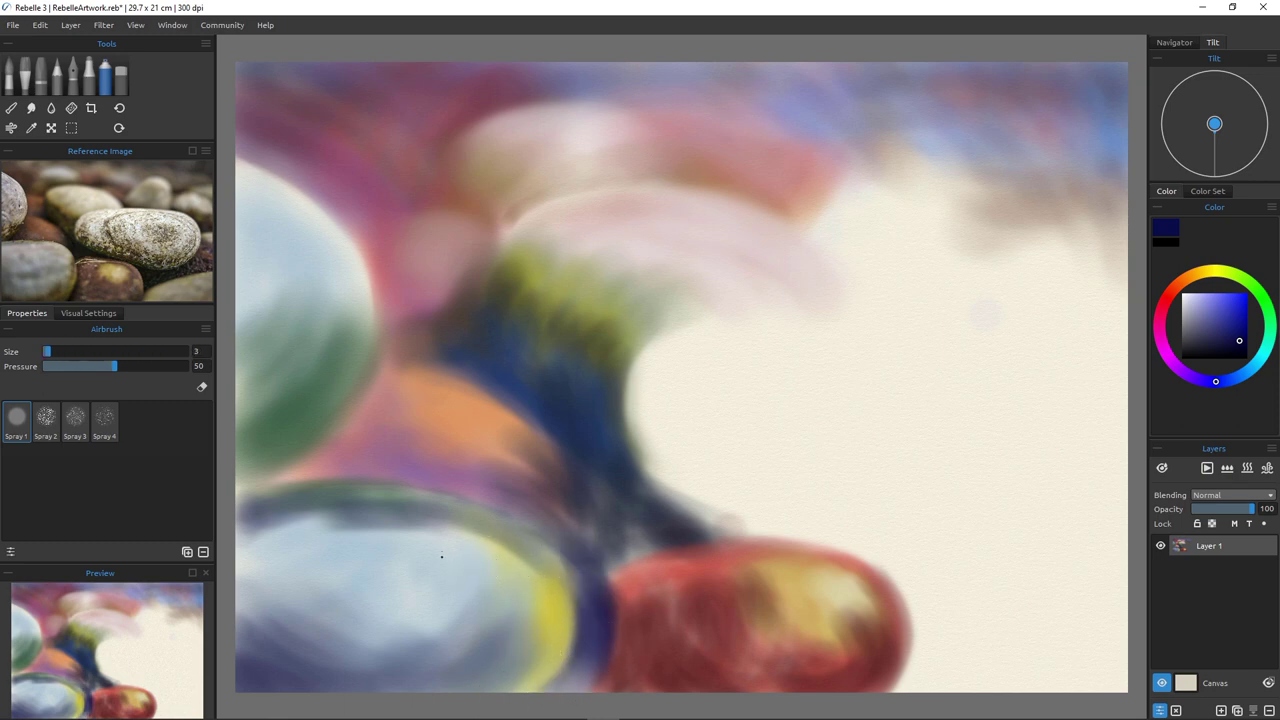
alt+click(447, 565)
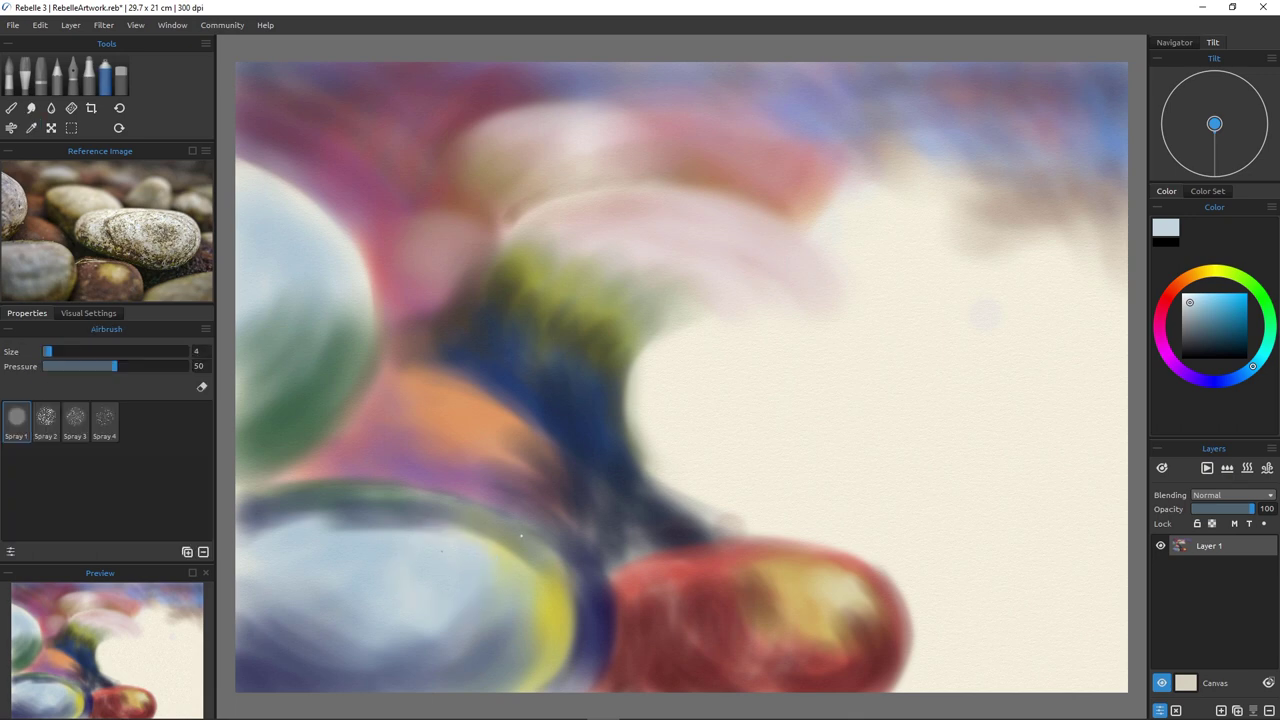
key(bracketright)
key(bracketright)
key(bracketright)
key(bracketright)
mouse_move(526, 537)
mouse_down()
mouse_move(573, 575)
mouse_move(550, 538)
mouse_move(573, 627)
mouse_up()
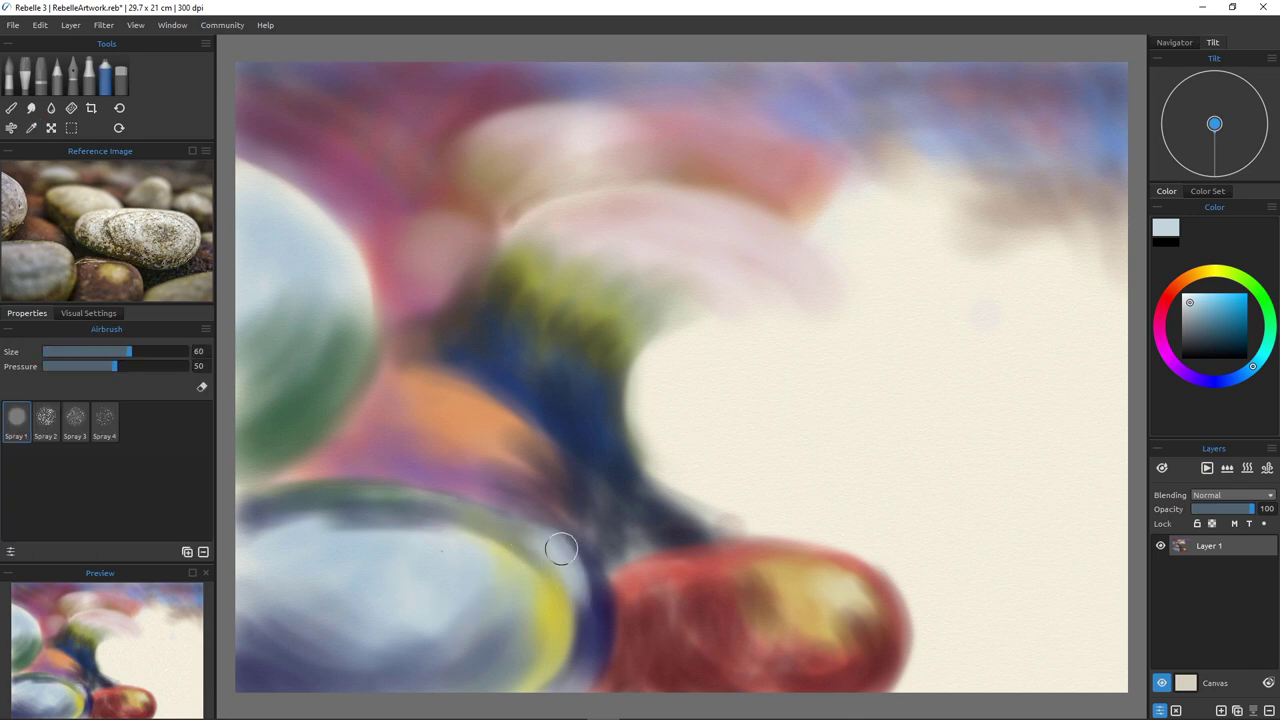
mouse_move(561, 548)
mouse_down()
mouse_move(581, 627)
mouse_move(561, 649)
mouse_move(566, 622)
mouse_up()
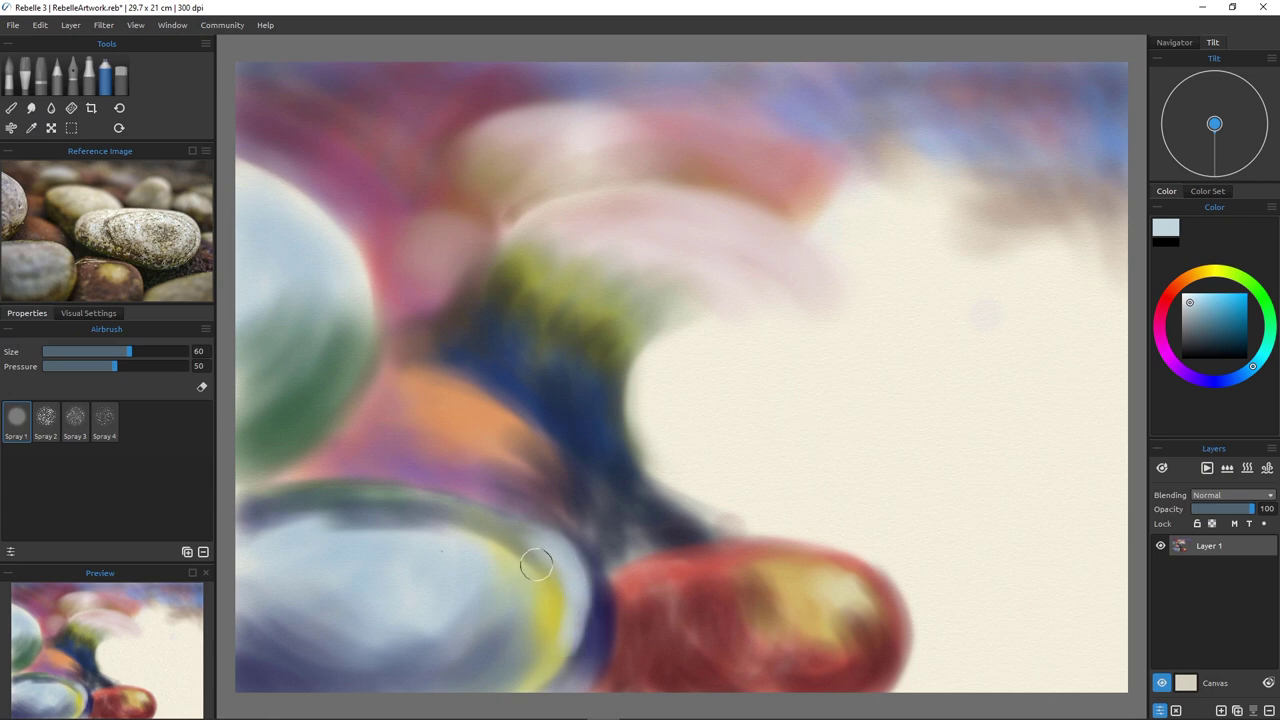
Blend pale blue over the upper part of the yellow crescent and the dark band along the blue stone's top.
mouse_move(556, 560)
mouse_down()
mouse_move(540, 528)
mouse_move(507, 527)
mouse_move(556, 545)
mouse_move(494, 511)
mouse_move(553, 616)
mouse_move(539, 570)
mouse_move(491, 543)
mouse_up()
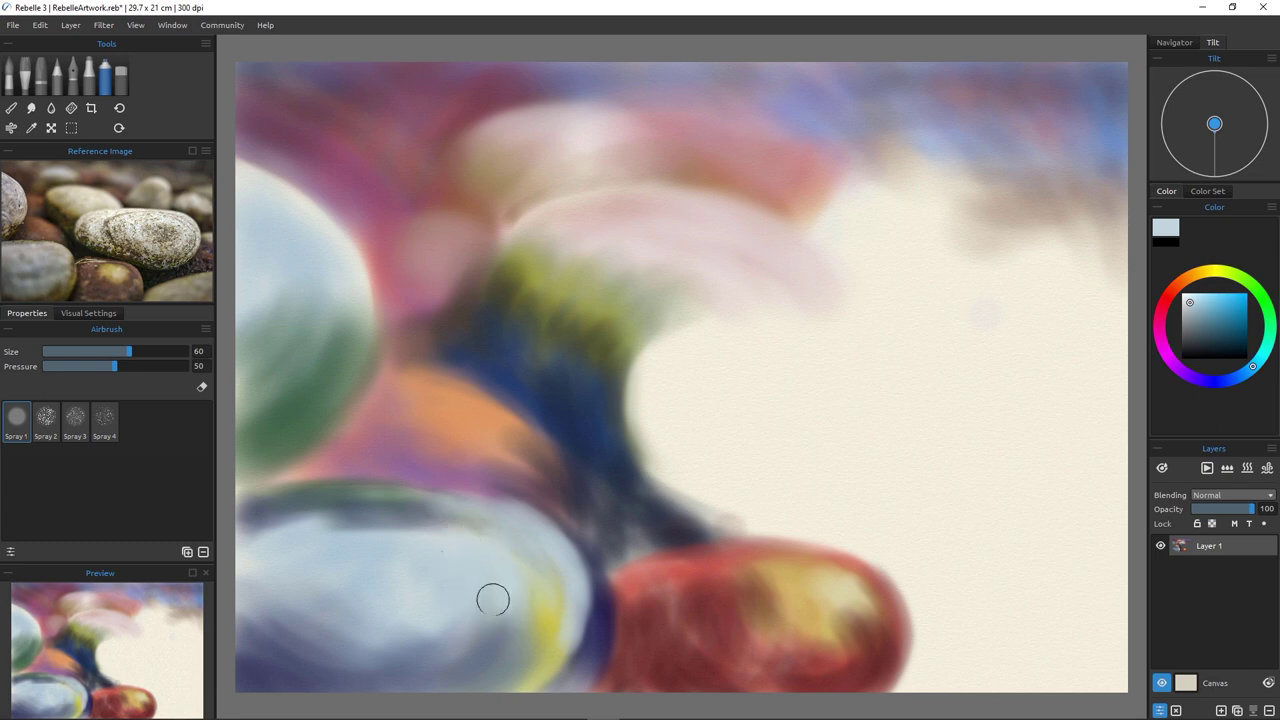
mouse_move(569, 577)
mouse_down()
mouse_move(569, 654)
mouse_move(582, 590)
mouse_move(571, 637)
mouse_move(563, 583)
mouse_up()
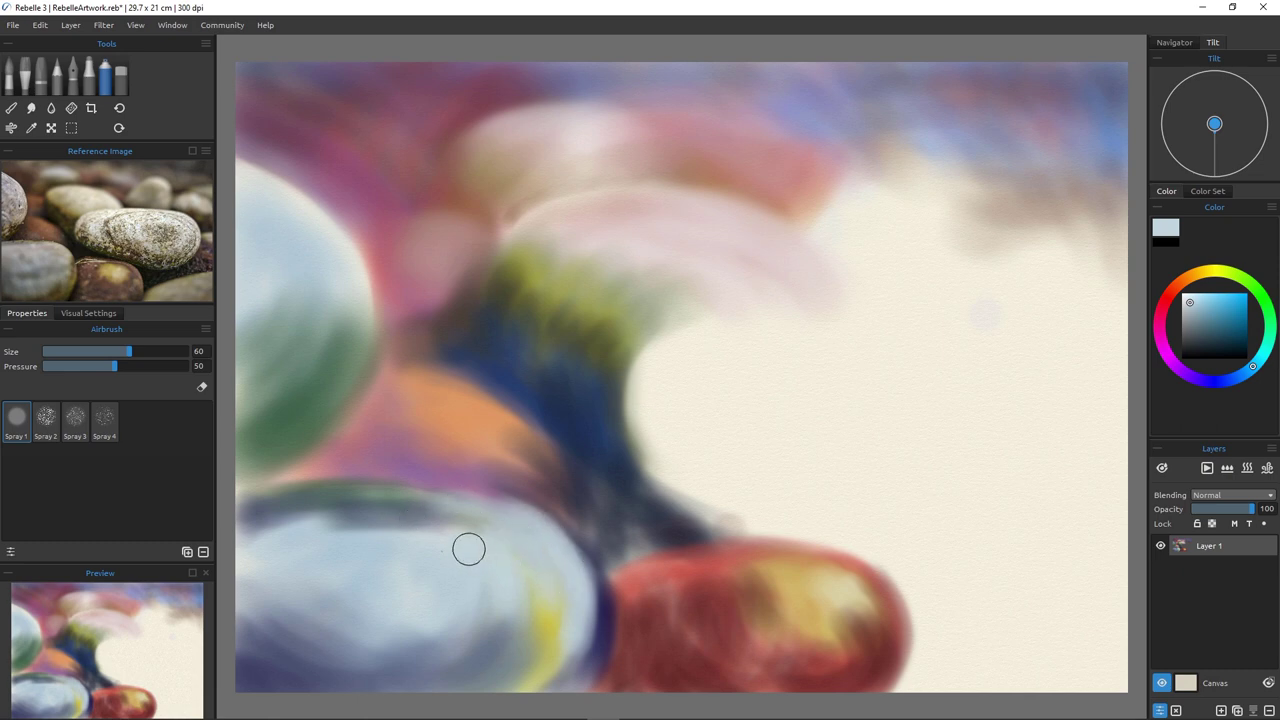
mouse_move(520, 527)
mouse_down()
mouse_move(423, 497)
mouse_move(236, 505)
mouse_move(337, 500)
mouse_move(320, 500)
mouse_up()
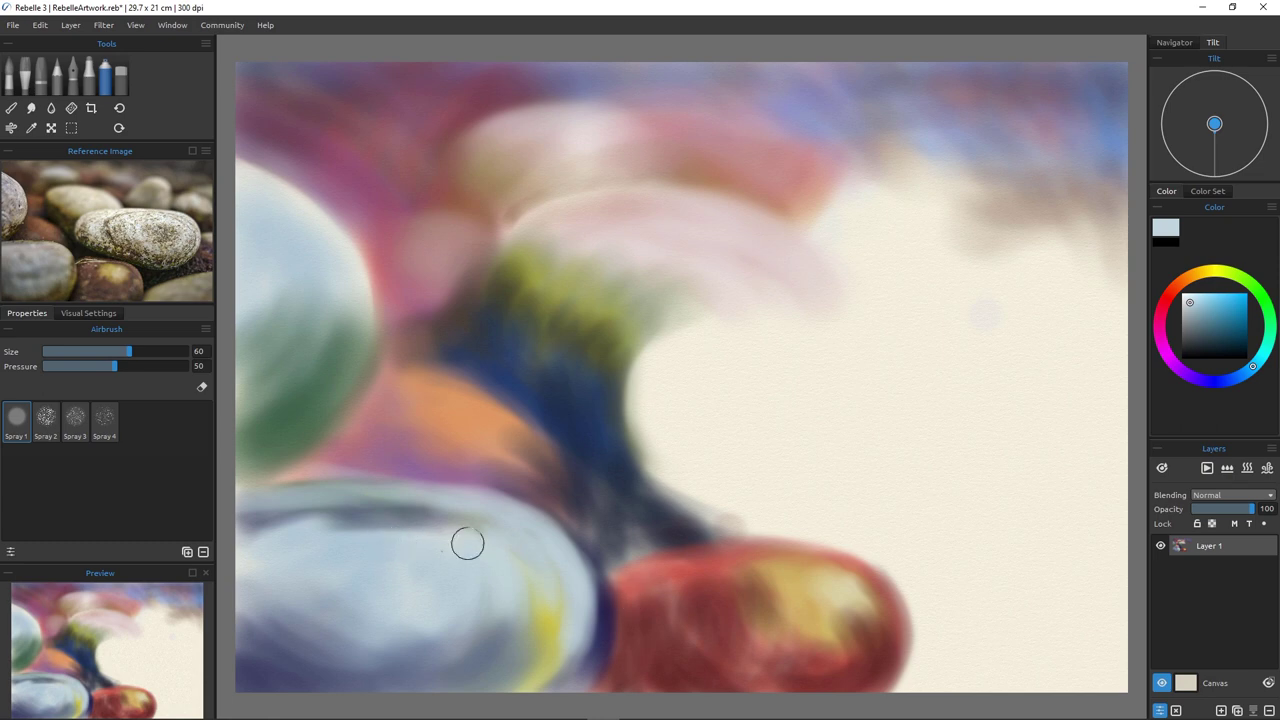
mouse_move(467, 543)
mouse_down()
mouse_move(363, 514)
mouse_move(229, 500)
mouse_move(232, 510)
mouse_up()
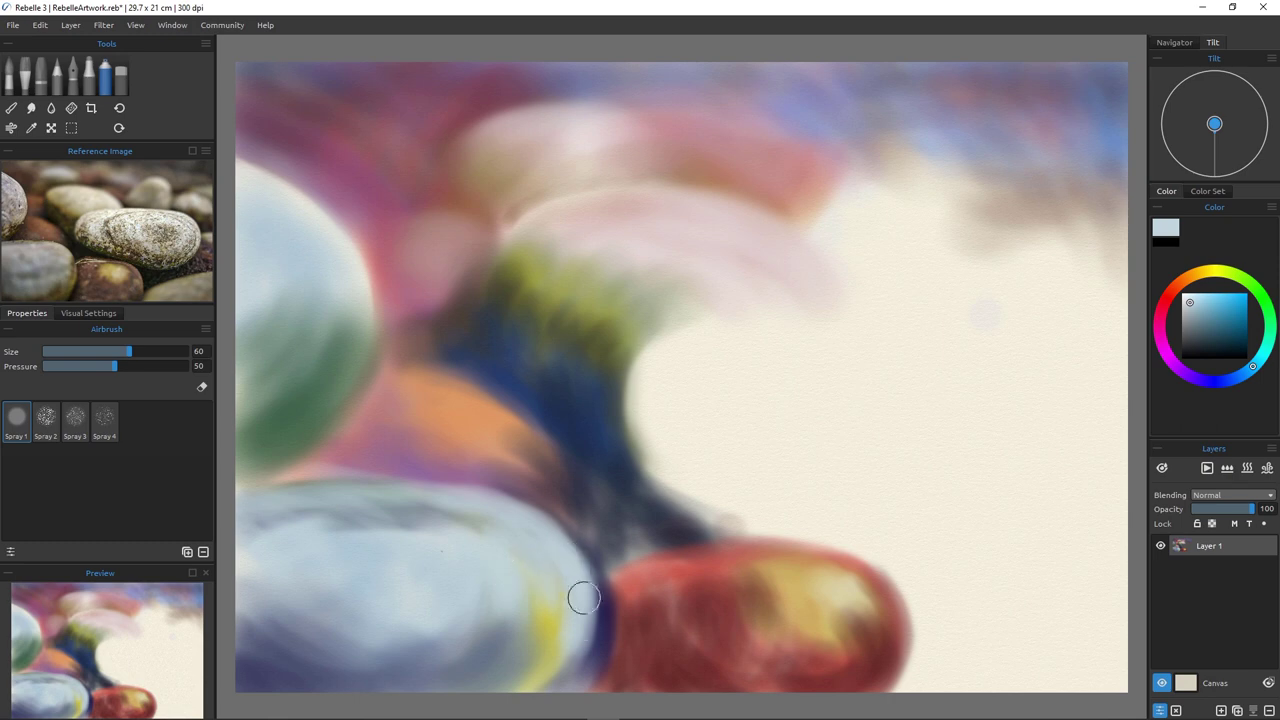
Touch up the blue stone's right edge with pale blue and extend the yellow crescent's lower end with sampled yellow at size 50.
mouse_move(584, 597)
mouse_down()
mouse_move(571, 652)
mouse_move(569, 622)
mouse_up()
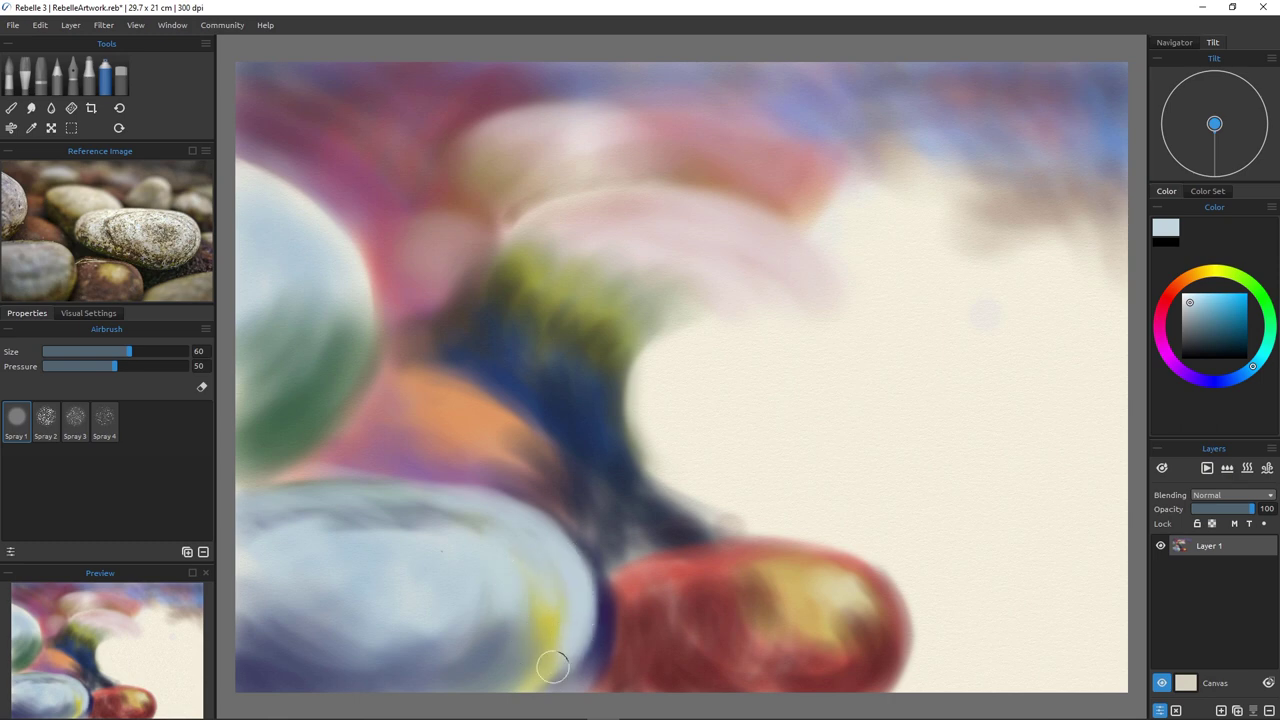
alt+click(551, 623)
drag(590, 636, 543, 702)
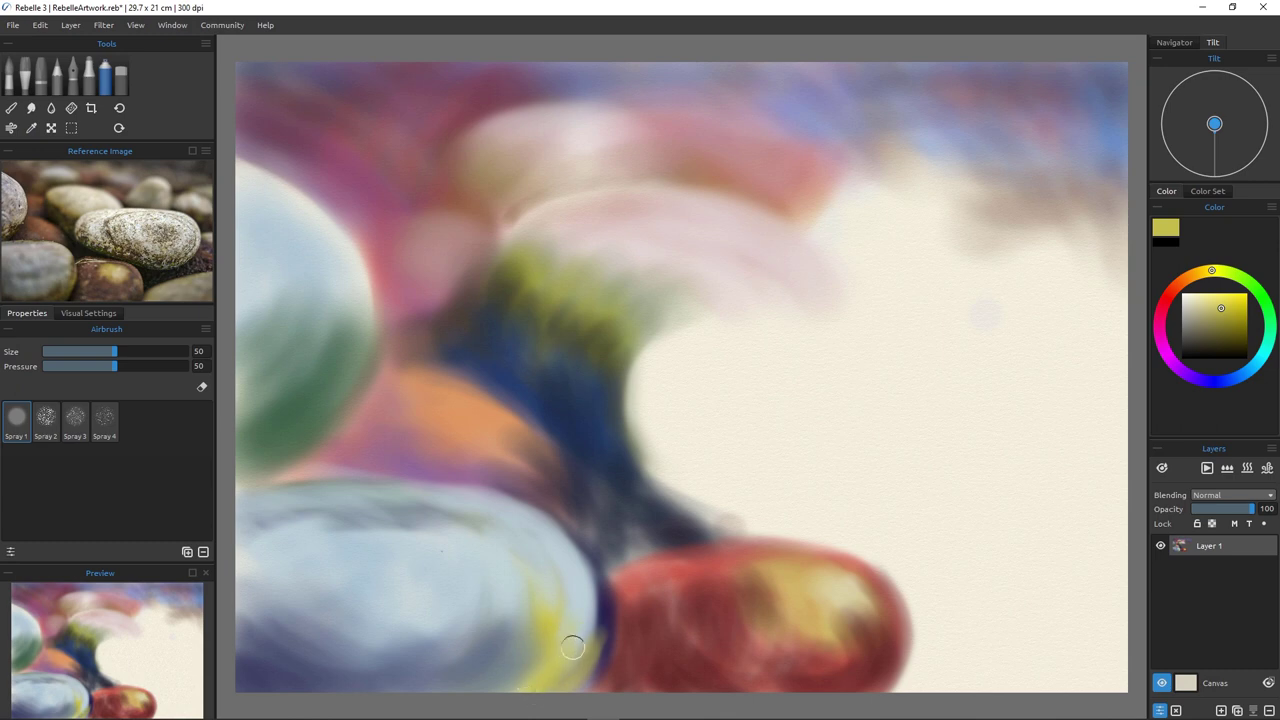
Sample the dark purple between the stones and shade the red stone's lower-left side with it at airbrush size 100.
alt+click(608, 606)
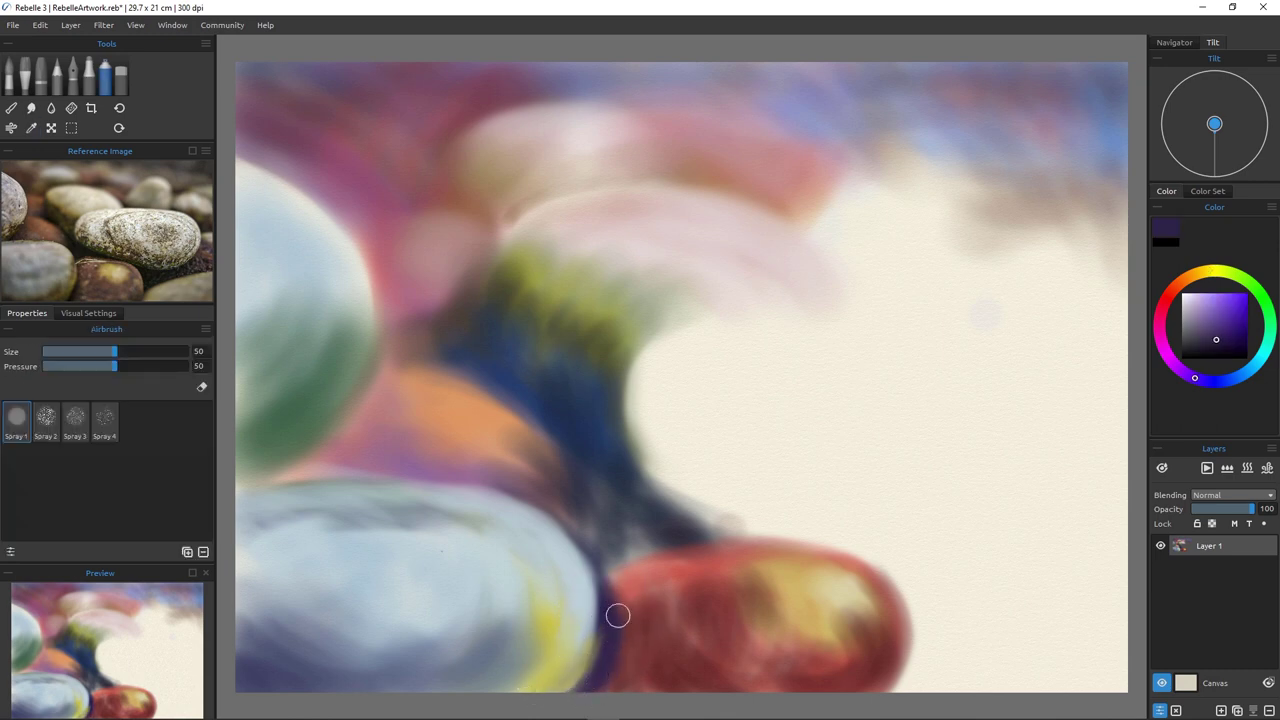
key(bracketright)
key(bracketright)
key(bracketright)
key(bracketright)
key(bracketright)
key(bracketright)
key(bracketright)
key(bracketright)
key(bracketright)
key(bracketright)
drag(644, 624, 620, 678)
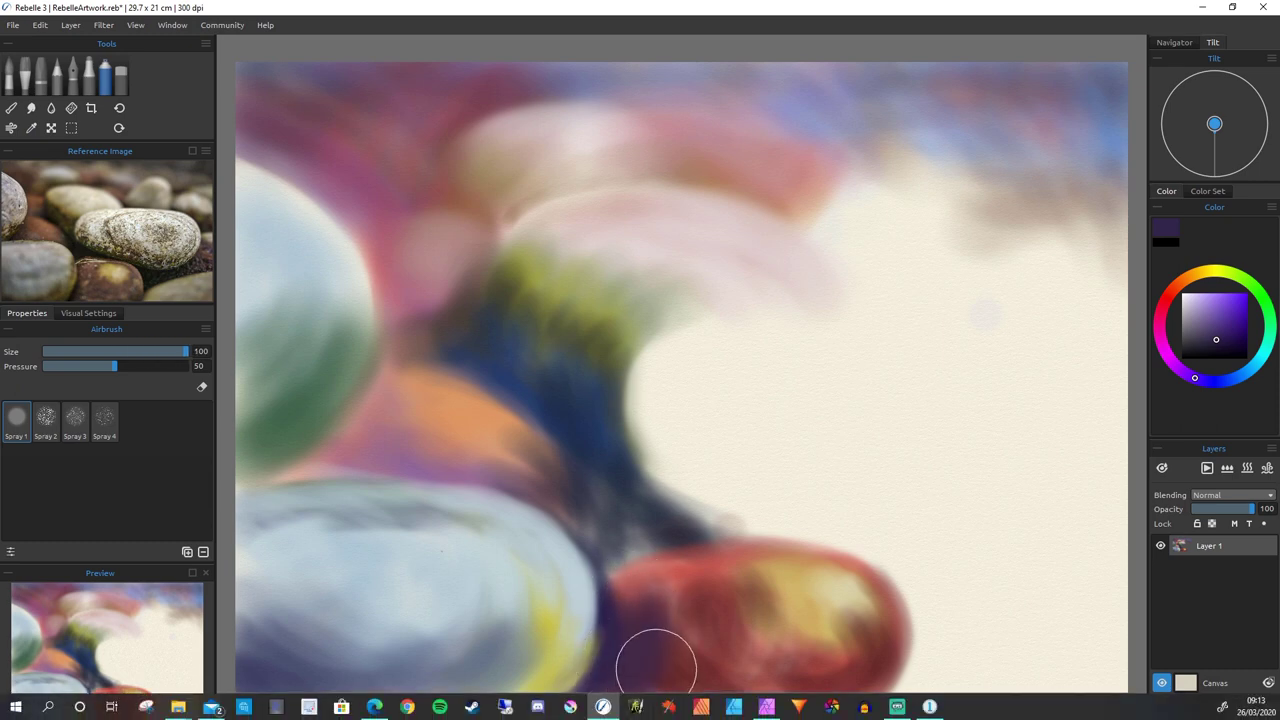
mouse_move(667, 637)
mouse_down()
mouse_move(694, 666)
mouse_move(700, 613)
mouse_move(774, 679)
mouse_move(843, 698)
mouse_move(703, 621)
mouse_move(674, 627)
mouse_move(673, 593)
mouse_up()
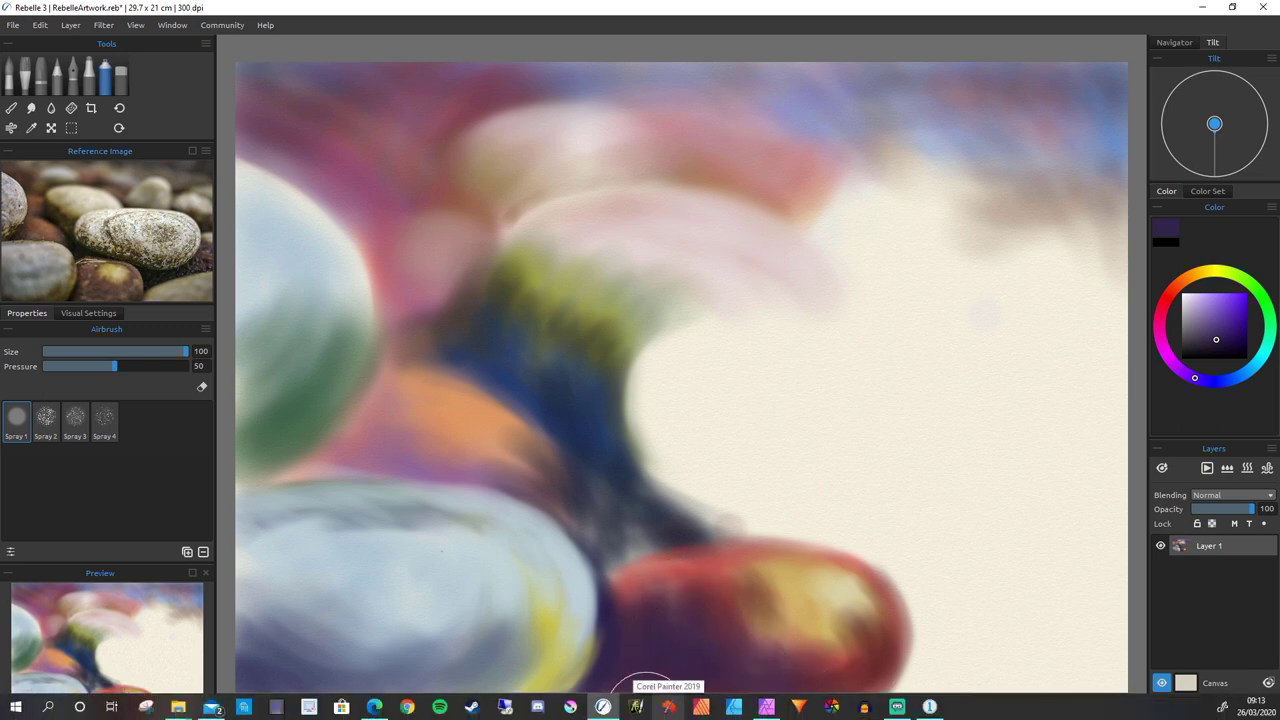
Darken the light gaps among the navy roots above the red stone with dark purple at airbrush size 60.
key(bracketleft)
key(bracketleft)
key(bracketleft)
key(bracketleft)
mouse_move(618, 500)
mouse_down()
mouse_move(582, 541)
mouse_move(577, 507)
mouse_move(609, 560)
mouse_move(545, 502)
mouse_move(595, 504)
mouse_up()
mouse_move(663, 534)
mouse_down()
mouse_move(616, 549)
mouse_move(648, 530)
mouse_move(634, 553)
mouse_move(634, 494)
mouse_up()
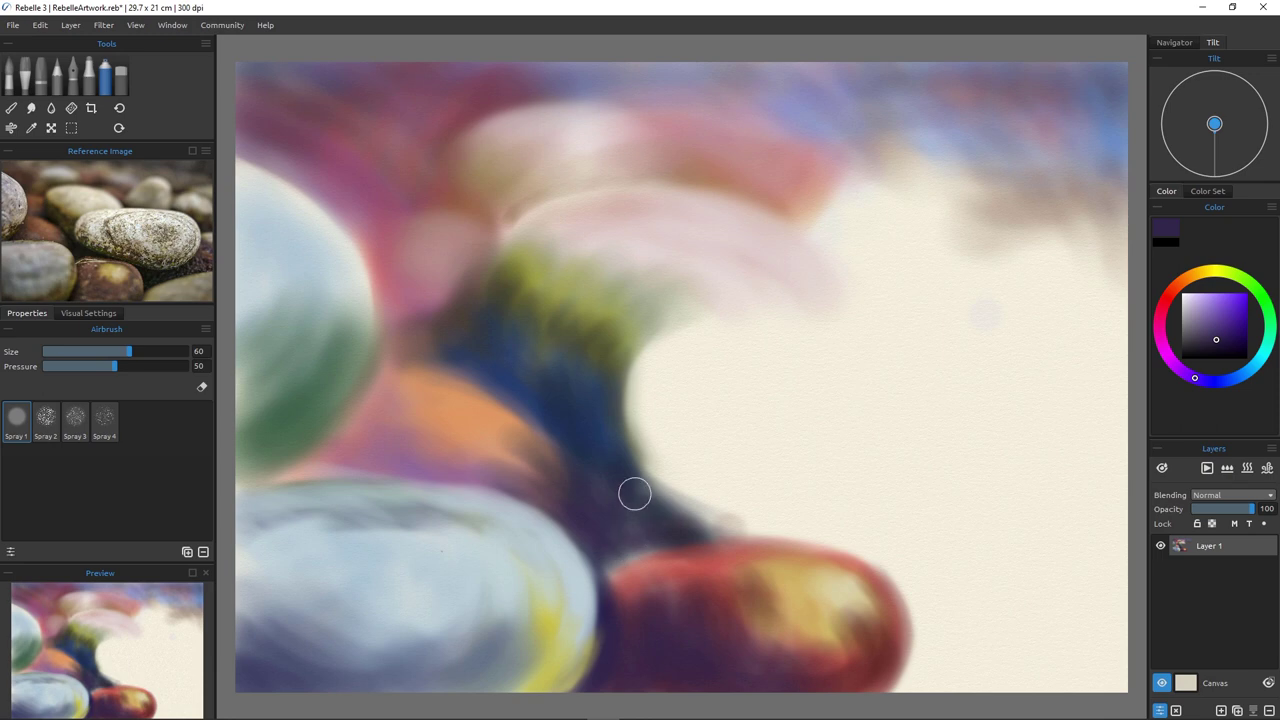
Sample the red stone's lighter red and airbrush it along the stone's upper-left edge.
alt+click(694, 571)
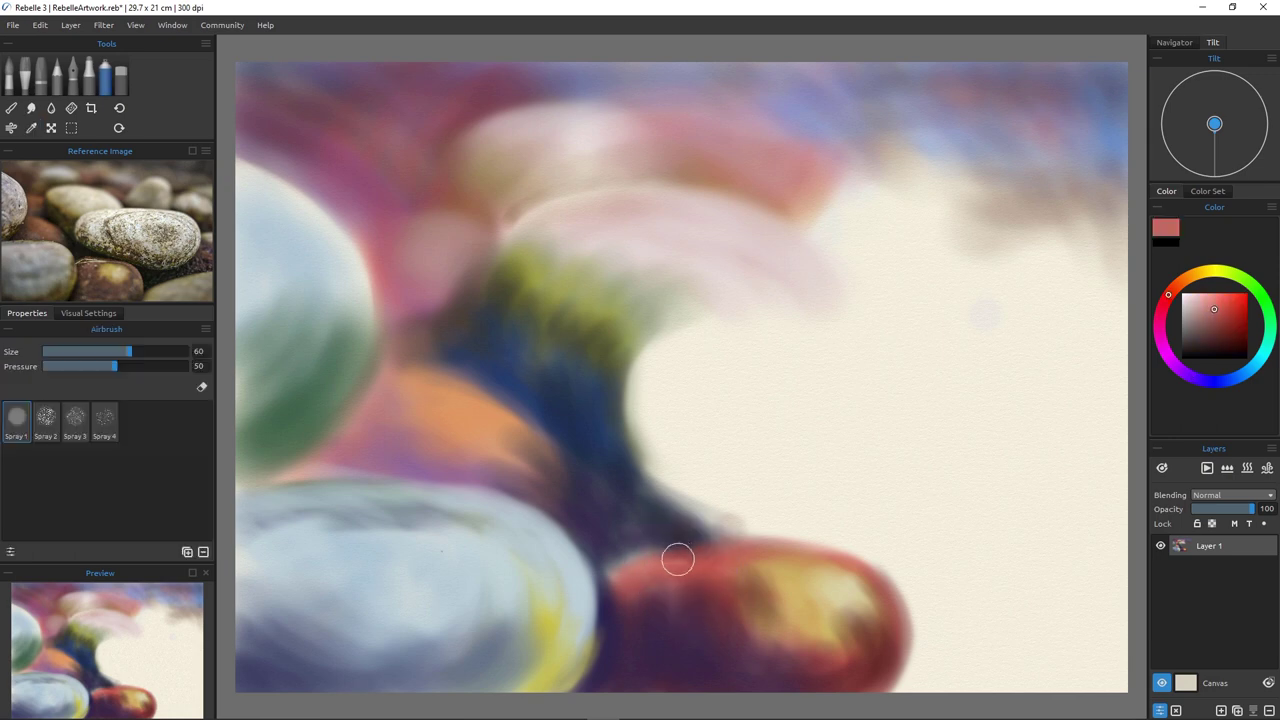
mouse_move(766, 551)
mouse_down()
mouse_move(649, 557)
mouse_move(708, 546)
mouse_move(675, 569)
mouse_up()
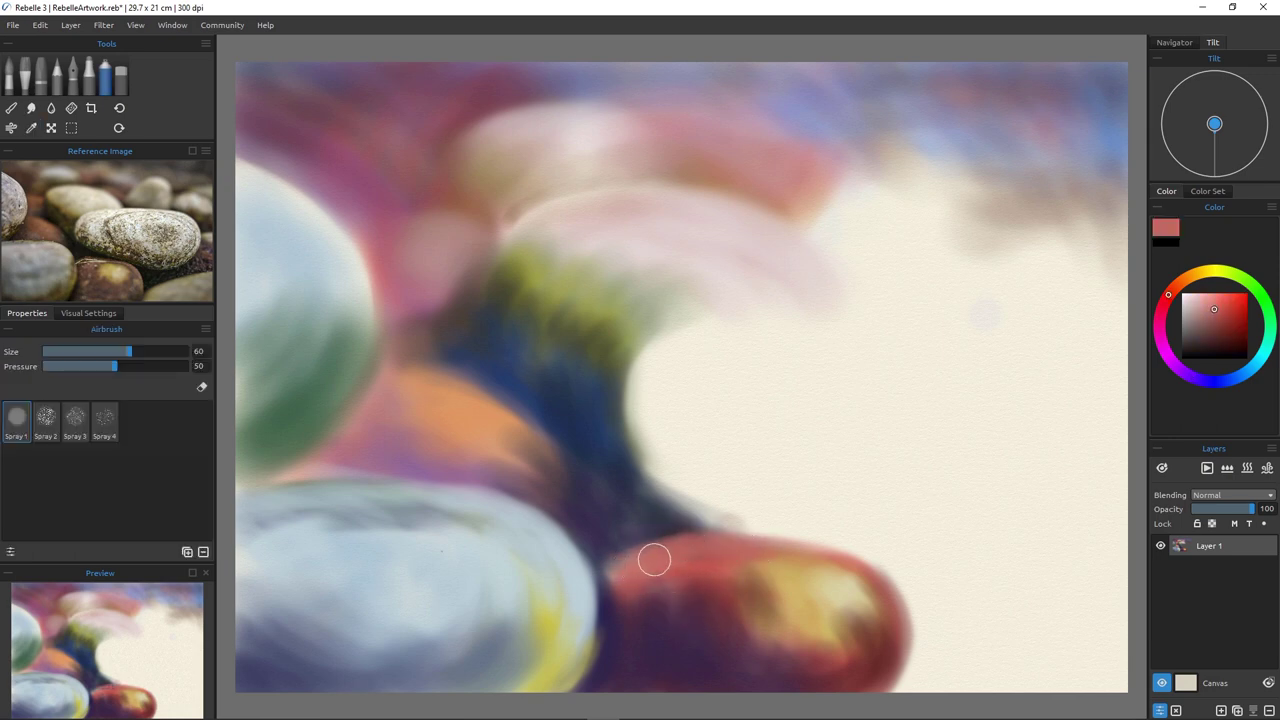
Airbrush light red along the red stone's top edge and extend the orange stone's right side with sampled orange at size 60.
mouse_move(615, 567)
mouse_down()
mouse_move(692, 545)
mouse_move(658, 557)
mouse_move(798, 552)
mouse_move(737, 548)
mouse_move(846, 561)
mouse_move(871, 587)
mouse_up()
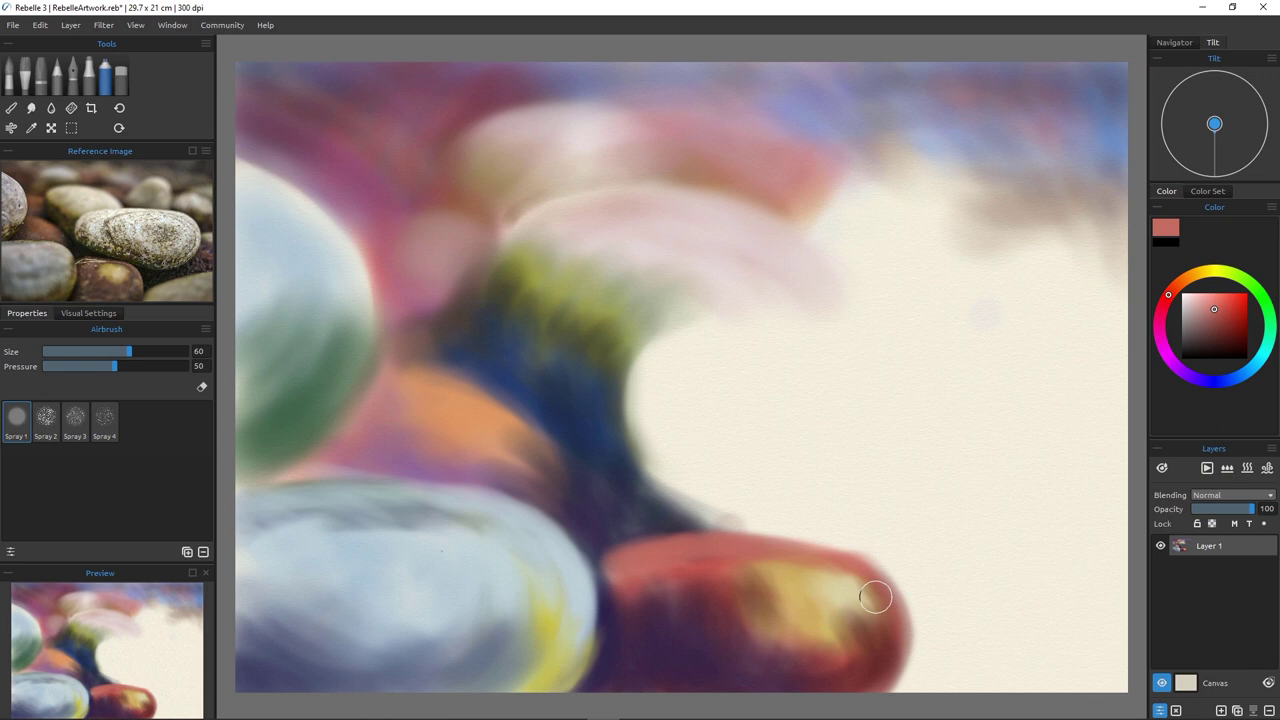
alt+click(463, 407)
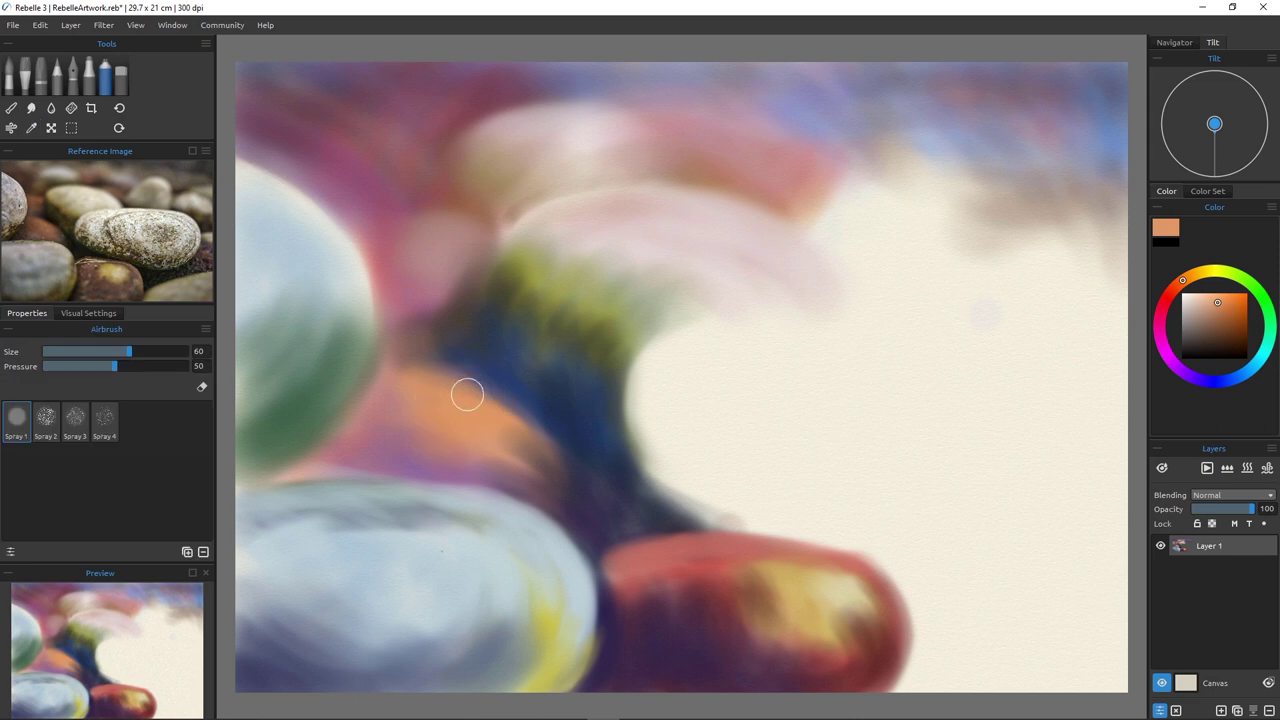
mouse_move(455, 400)
mouse_down()
mouse_move(576, 447)
mouse_move(536, 412)
mouse_move(572, 450)
mouse_move(538, 447)
mouse_up()
Sample the red stone's lighter red and airbrush streaks of it along the orange stone's upper edge and rounded right end.
ctrl+click(646, 531)
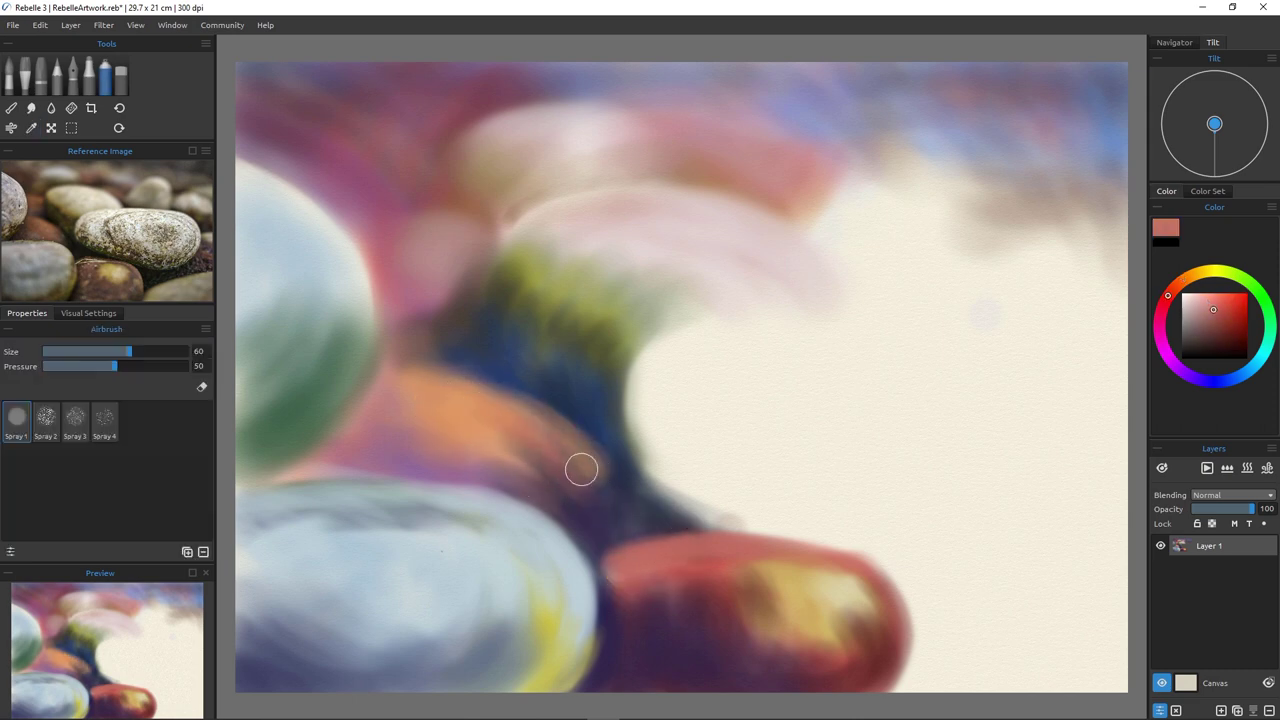
mouse_move(455, 380)
mouse_down()
mouse_move(572, 437)
mouse_move(583, 460)
mouse_move(552, 472)
mouse_move(514, 453)
mouse_move(561, 492)
mouse_move(575, 485)
mouse_move(562, 470)
mouse_move(572, 481)
mouse_move(555, 479)
mouse_move(537, 444)
mouse_move(575, 498)
mouse_move(465, 439)
mouse_move(556, 485)
mouse_up()
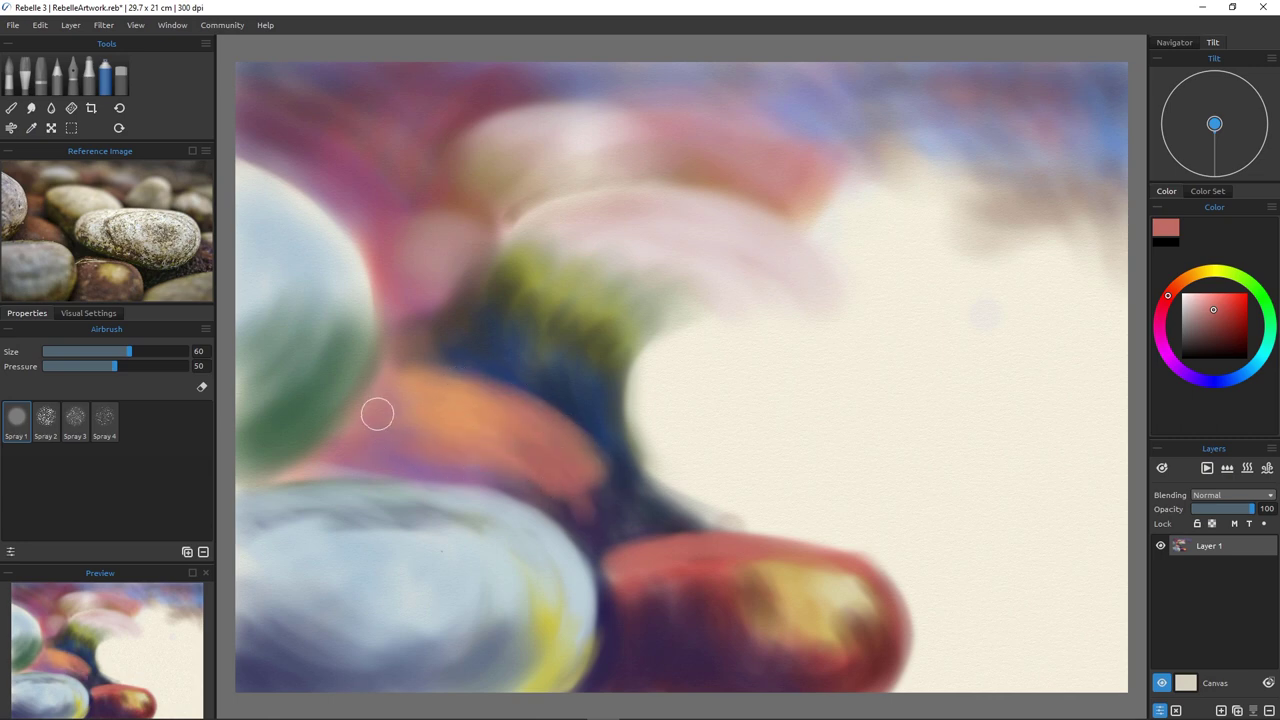
drag(363, 415, 483, 406)
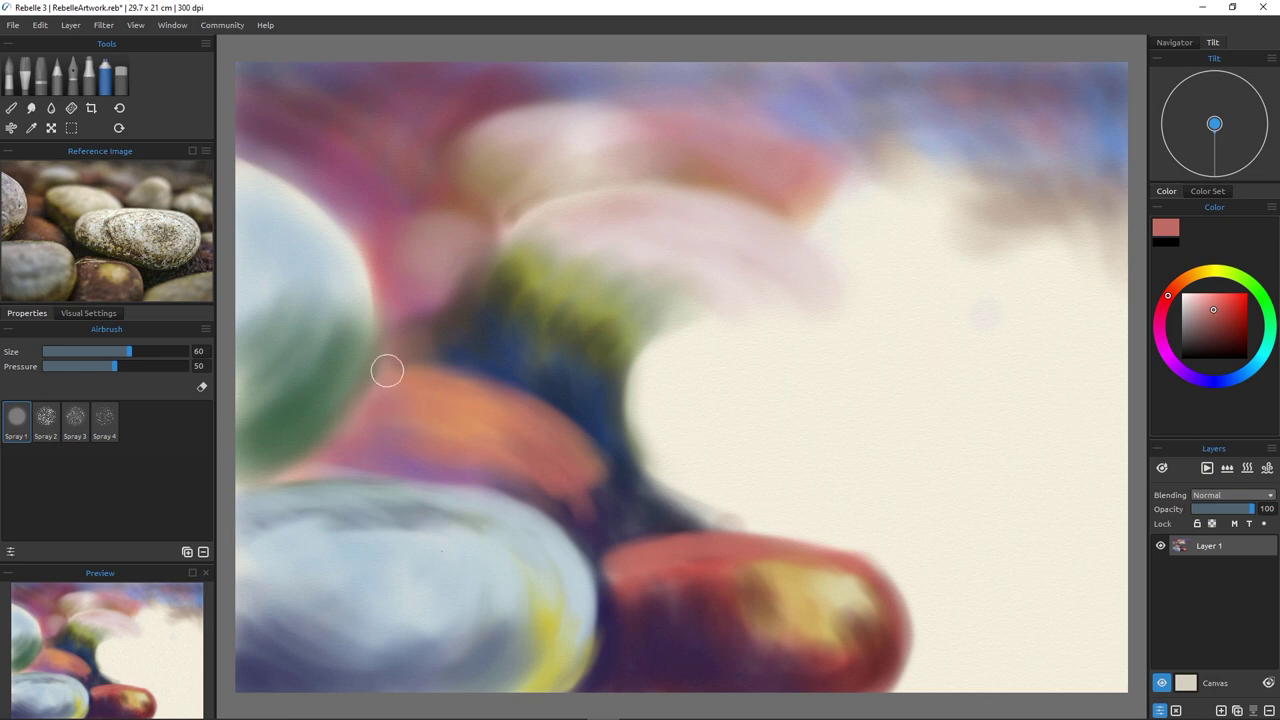
Airbrush the sampled light red over the gap between the pale green stone and the green-blue rooted form.
mouse_move(413, 323)
mouse_down()
mouse_move(499, 340)
mouse_move(402, 308)
mouse_move(484, 325)
mouse_move(401, 273)
mouse_up()
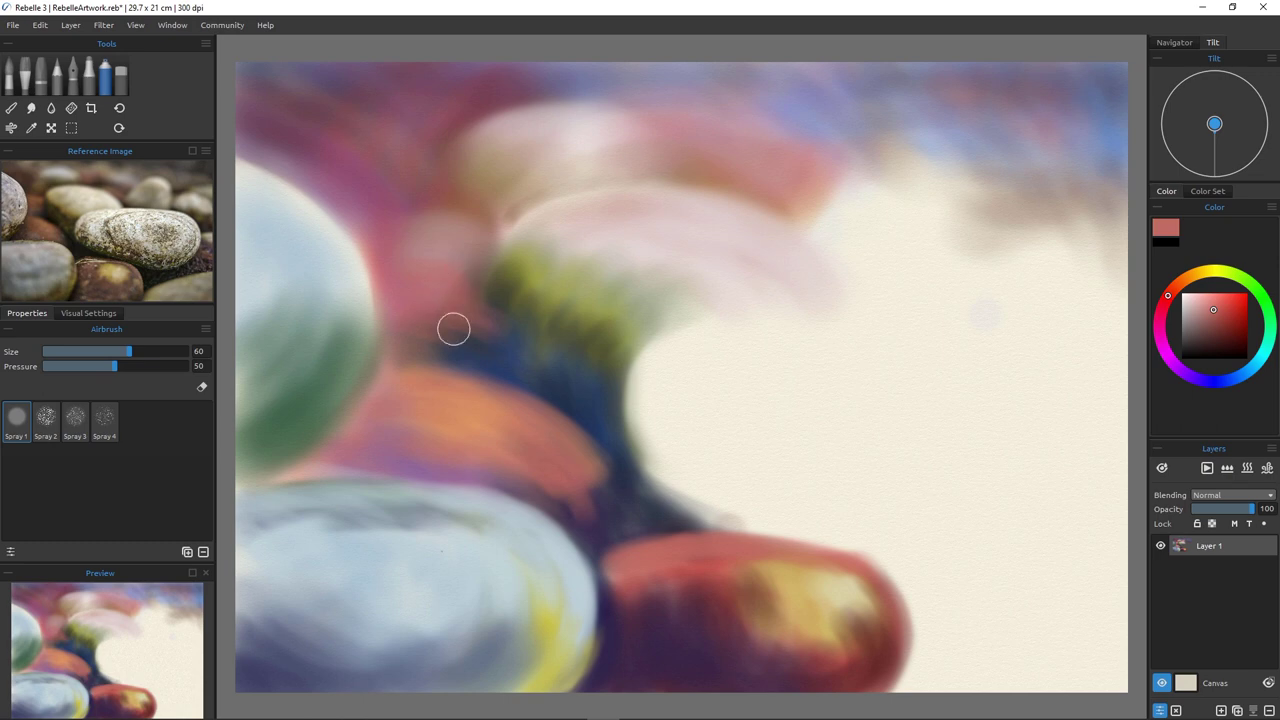
mouse_move(470, 270)
mouse_down()
mouse_move(472, 344)
mouse_move(435, 307)
mouse_move(403, 328)
mouse_move(428, 315)
mouse_move(458, 342)
mouse_up()
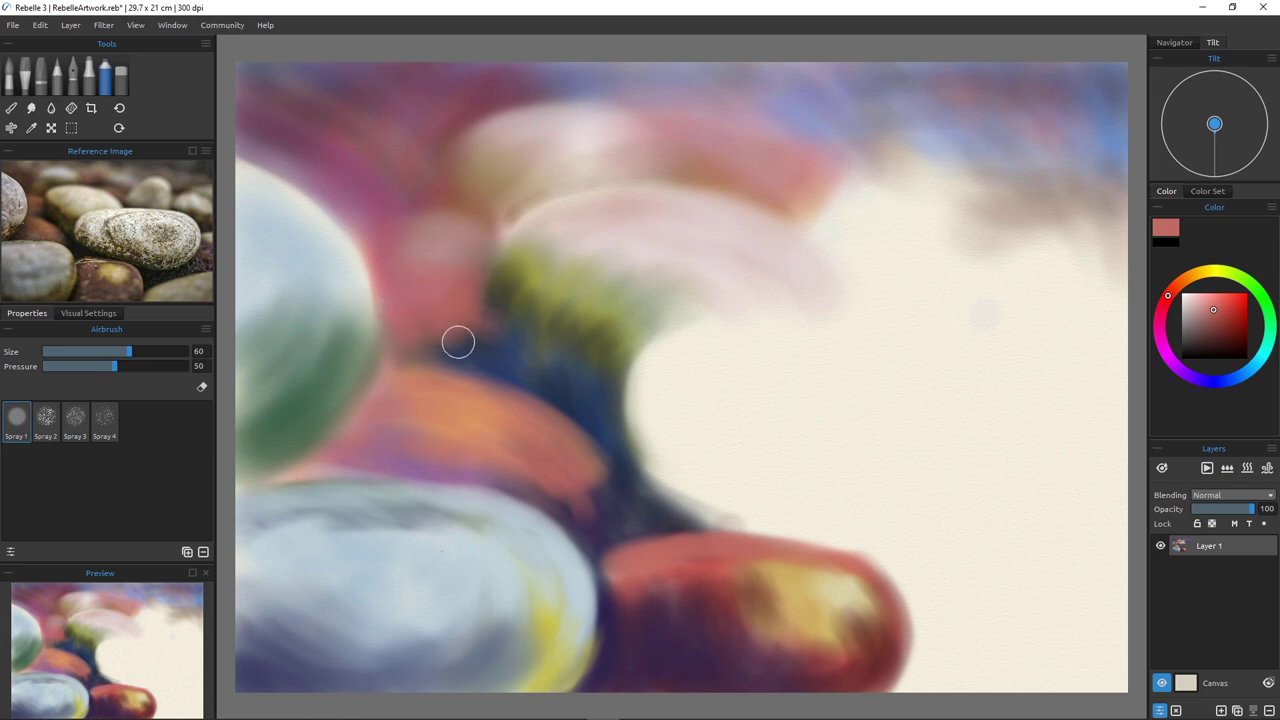
Airbrush the upper and left edges of a large oval stone in pale yellow-green, using size 90 and then 60.
ctrl+click(496, 297)
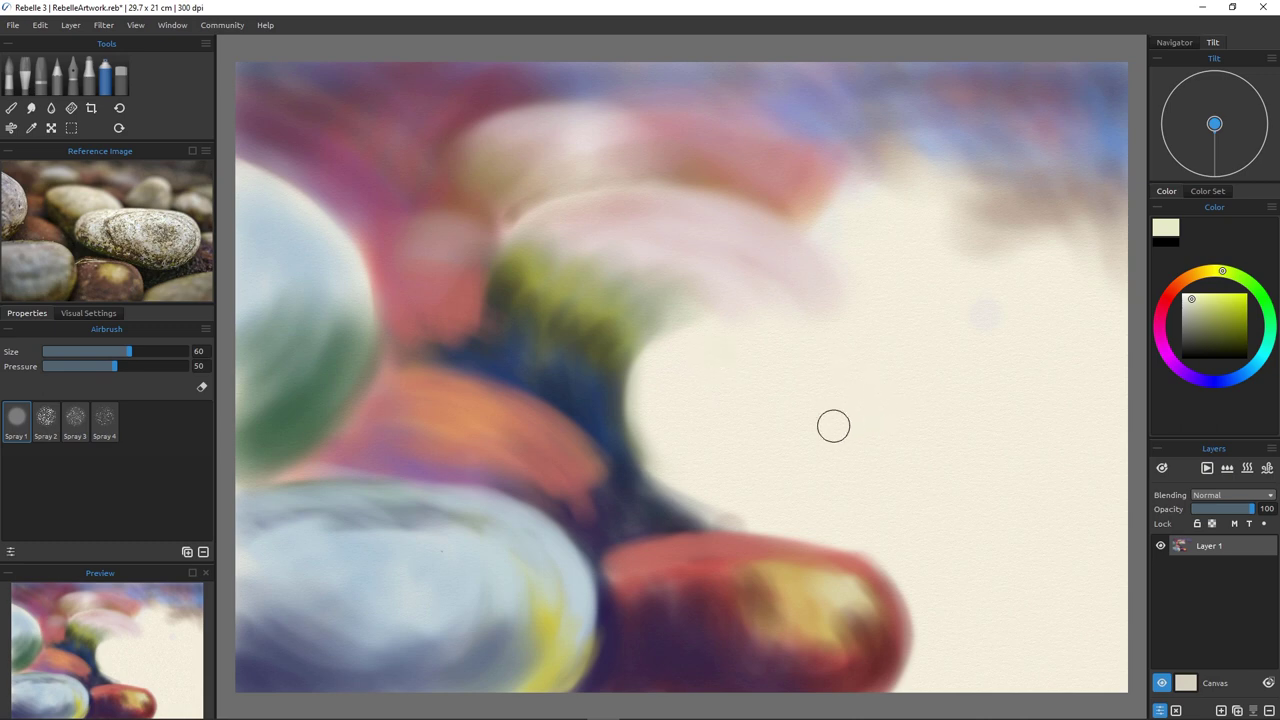
key(bracketright)
key(bracketright)
key(bracketright)
key(bracketright)
key(bracketleft)
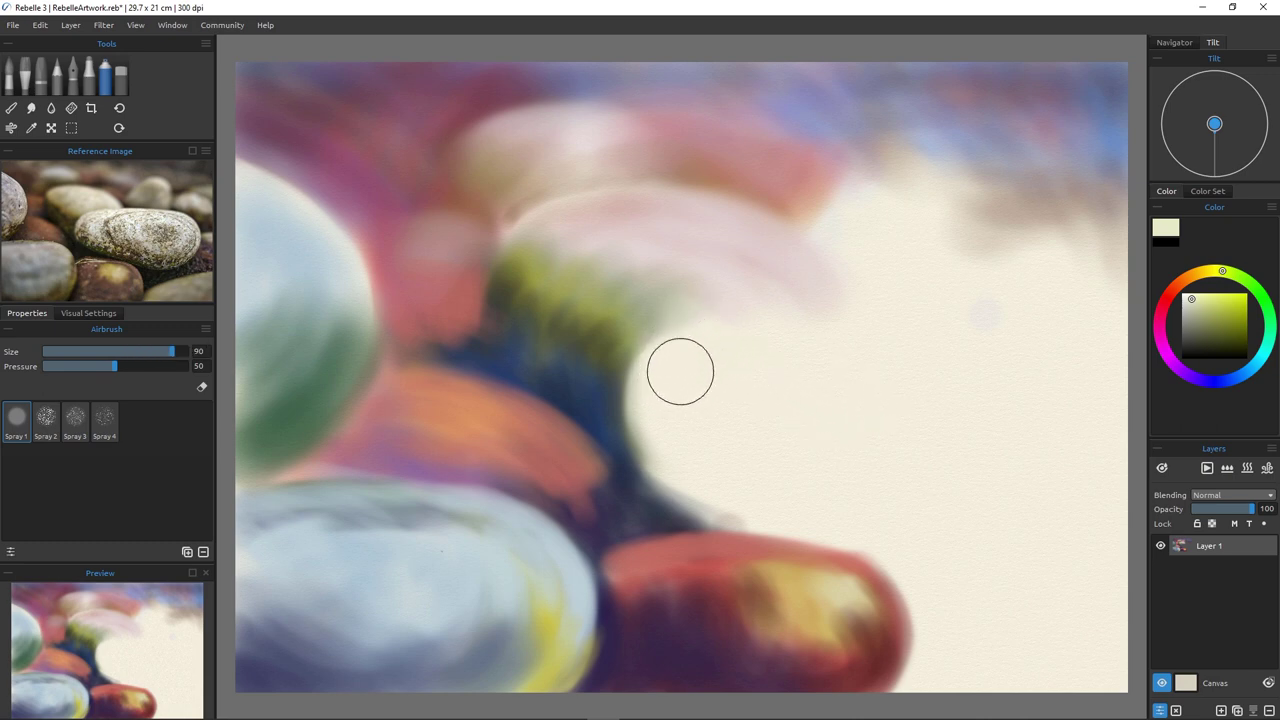
mouse_move(743, 348)
mouse_down()
mouse_move(711, 369)
mouse_move(720, 357)
mouse_up()
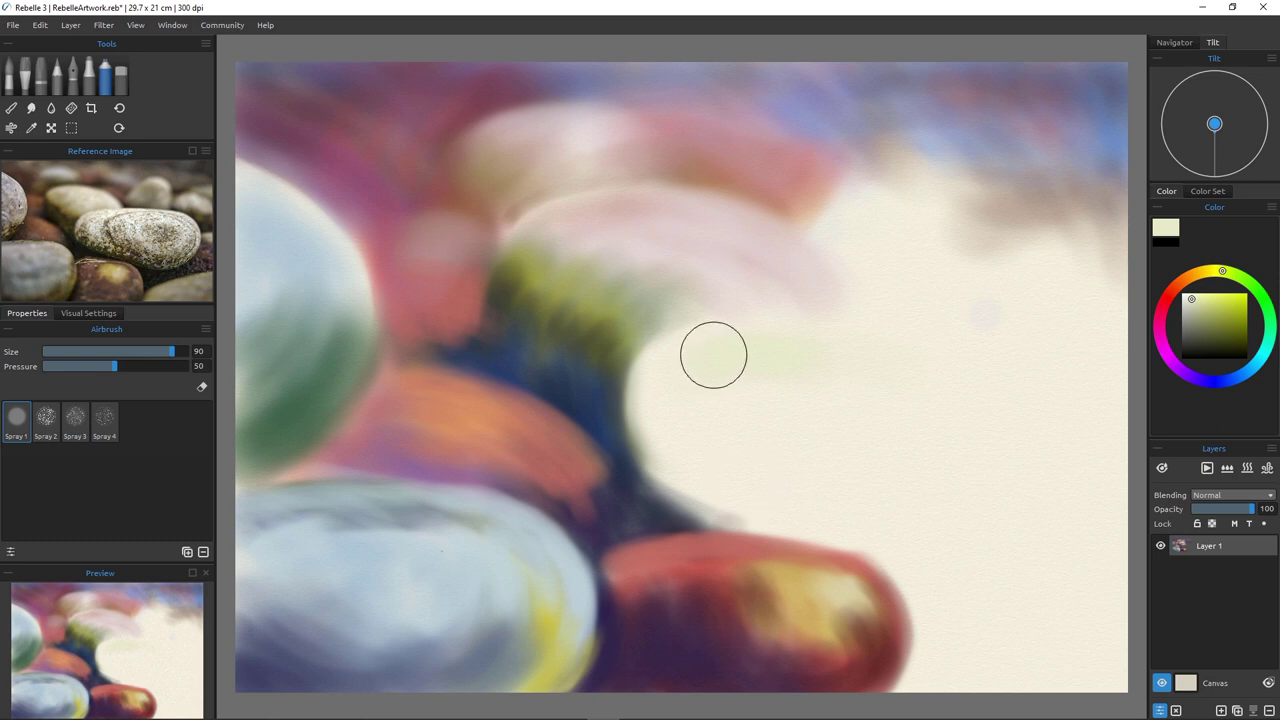
mouse_move(714, 355)
mouse_down()
mouse_move(615, 400)
mouse_move(657, 426)
mouse_move(642, 440)
mouse_move(657, 479)
mouse_up()
key(bracketleft)
key(bracketleft)
key(bracketleft)
drag(628, 443, 669, 482)
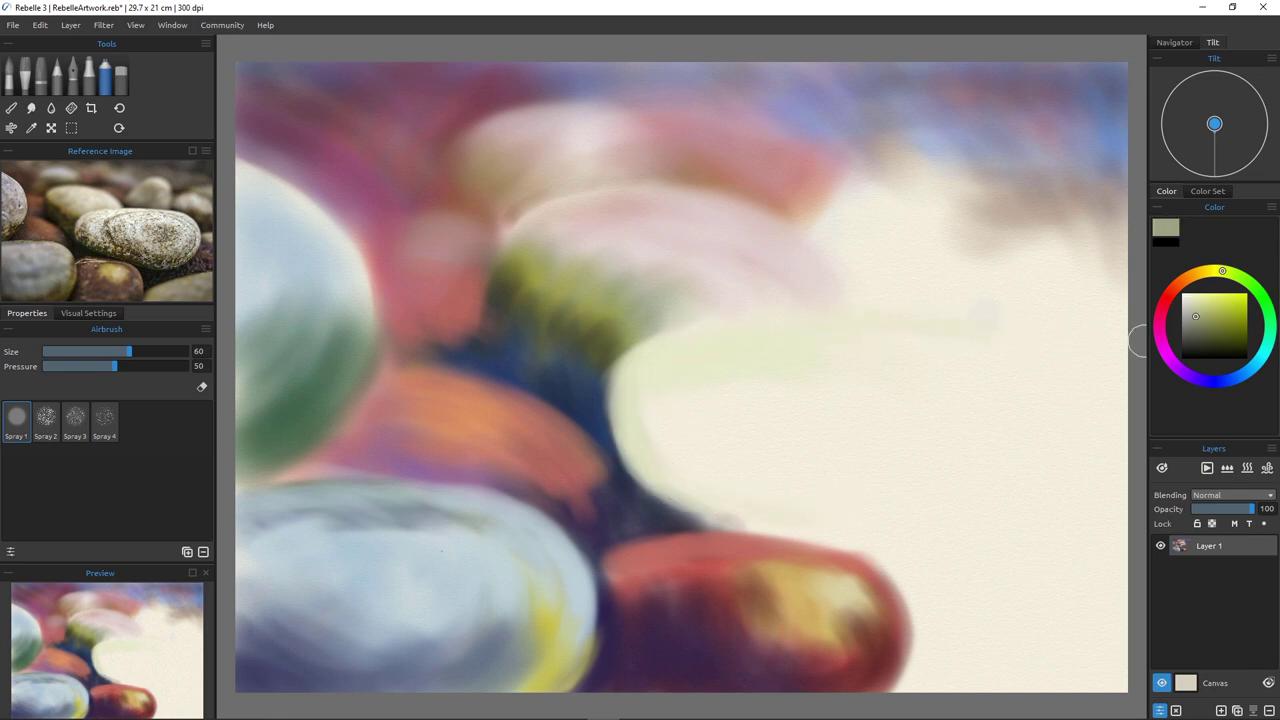
Outline the large oval stone's right and lower edges in grey-green at airbrush size 70.
key(])
mouse_move(887, 367)
mouse_down()
mouse_move(1020, 396)
mouse_move(927, 339)
mouse_move(1047, 384)
mouse_move(1013, 340)
mouse_move(1039, 365)
mouse_move(892, 327)
mouse_move(939, 322)
mouse_move(1024, 397)
mouse_move(985, 370)
mouse_move(996, 355)
mouse_move(1067, 405)
mouse_move(1070, 422)
mouse_move(1055, 388)
mouse_move(1048, 415)
mouse_move(1020, 404)
mouse_move(1030, 463)
mouse_move(1070, 414)
mouse_move(1022, 507)
mouse_move(1043, 483)
mouse_move(1020, 550)
mouse_move(976, 525)
mouse_move(907, 535)
mouse_move(840, 515)
mouse_up()
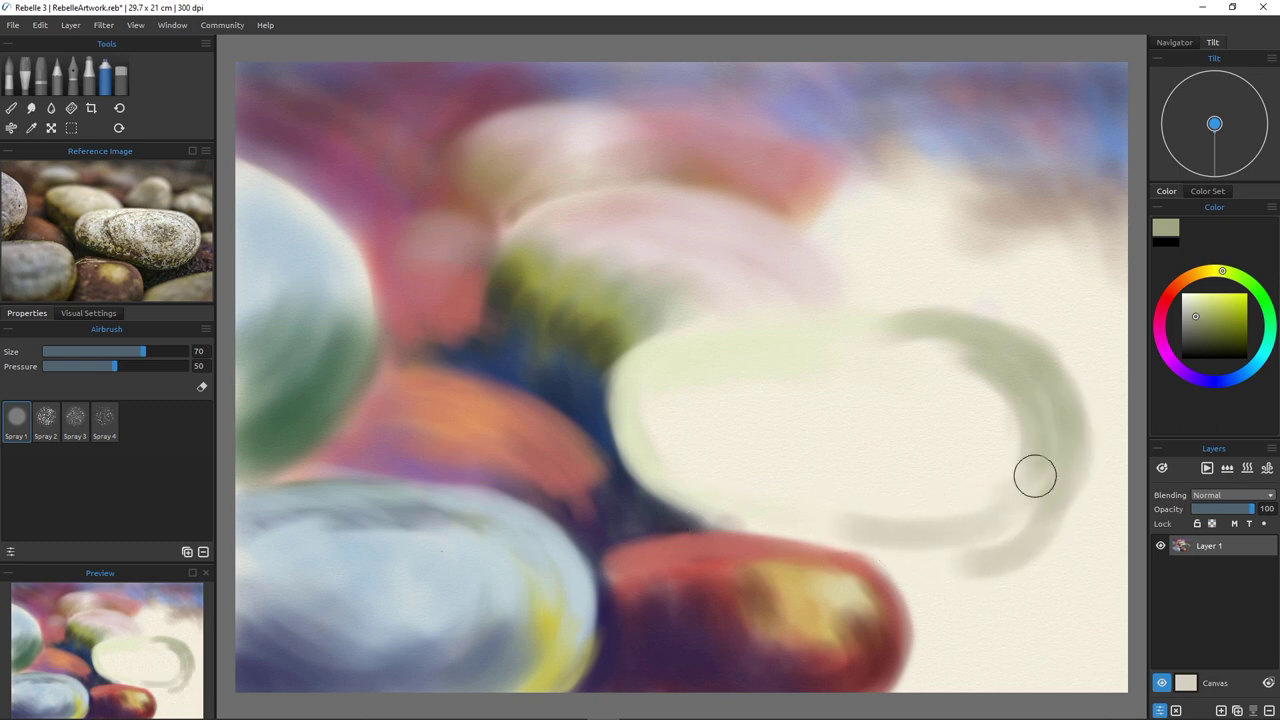
mouse_move(1034, 474)
mouse_down()
mouse_move(1034, 505)
mouse_move(1007, 492)
mouse_move(1073, 441)
mouse_move(1023, 512)
mouse_move(1068, 462)
mouse_move(966, 513)
mouse_move(1008, 503)
mouse_move(801, 513)
mouse_move(892, 528)
mouse_move(731, 508)
mouse_up()
drag(859, 513, 929, 503)
Fill the large oval stone's interior with grey-green at airbrush size 100 and lighten it with a paler grey-green.
key(bracketleft)
key(bracketleft)
key(bracketleft)
key(bracketleft)
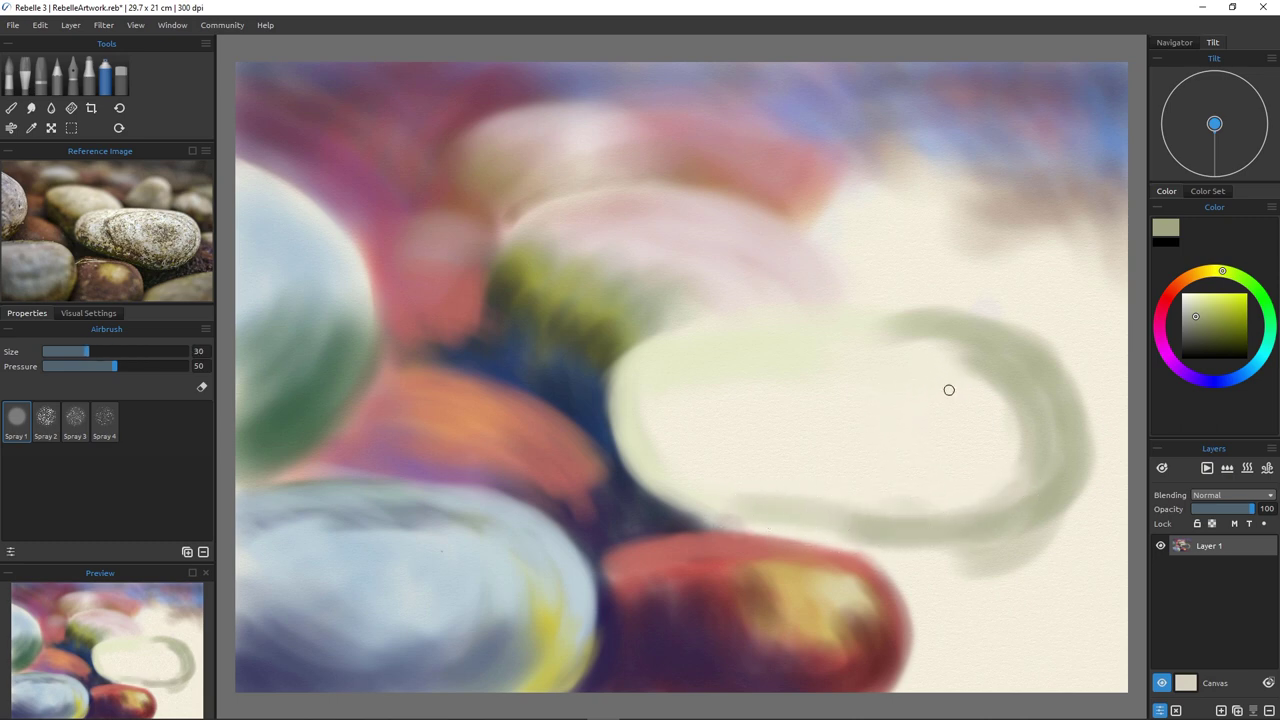
key(bracketright)
key(bracketright)
key(bracketright)
key(bracketright)
key(bracketright)
key(bracketright)
key(bracketright)
key(bracketright)
key(bracketright)
key(bracketright)
key(bracketright)
key(bracketright)
key(bracketright)
key(bracketright)
key(bracketright)
mouse_move(977, 383)
mouse_down()
mouse_move(1013, 443)
mouse_move(1001, 390)
mouse_move(1014, 486)
mouse_up()
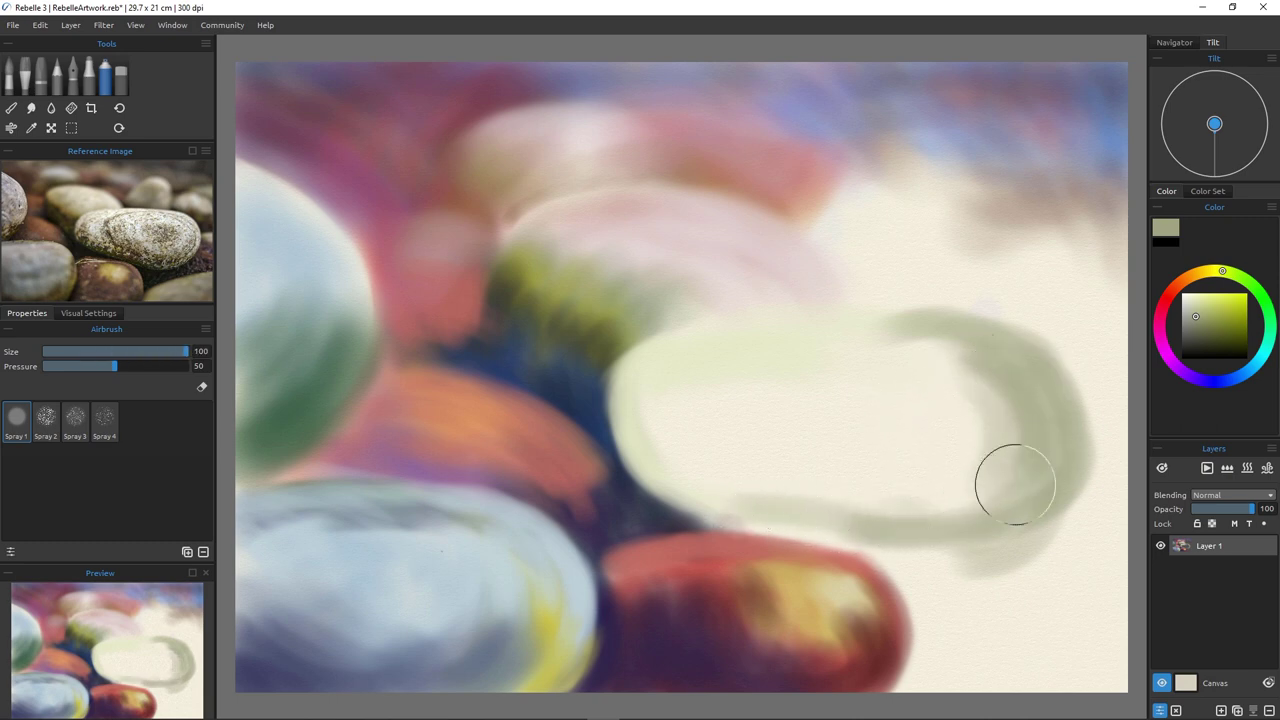
mouse_move(1065, 430)
mouse_down()
mouse_move(1020, 364)
mouse_move(1070, 431)
mouse_move(1035, 380)
mouse_move(1063, 434)
mouse_move(1008, 378)
mouse_move(887, 361)
mouse_move(920, 345)
mouse_move(841, 340)
mouse_move(827, 357)
mouse_move(946, 480)
mouse_move(950, 422)
mouse_move(809, 385)
mouse_move(868, 483)
mouse_move(856, 405)
mouse_move(908, 456)
mouse_move(944, 460)
mouse_move(742, 401)
mouse_move(750, 424)
mouse_move(927, 481)
mouse_move(679, 418)
mouse_move(668, 436)
mouse_move(673, 411)
mouse_move(664, 443)
mouse_move(791, 487)
mouse_move(754, 414)
mouse_move(834, 390)
mouse_move(829, 463)
mouse_up()
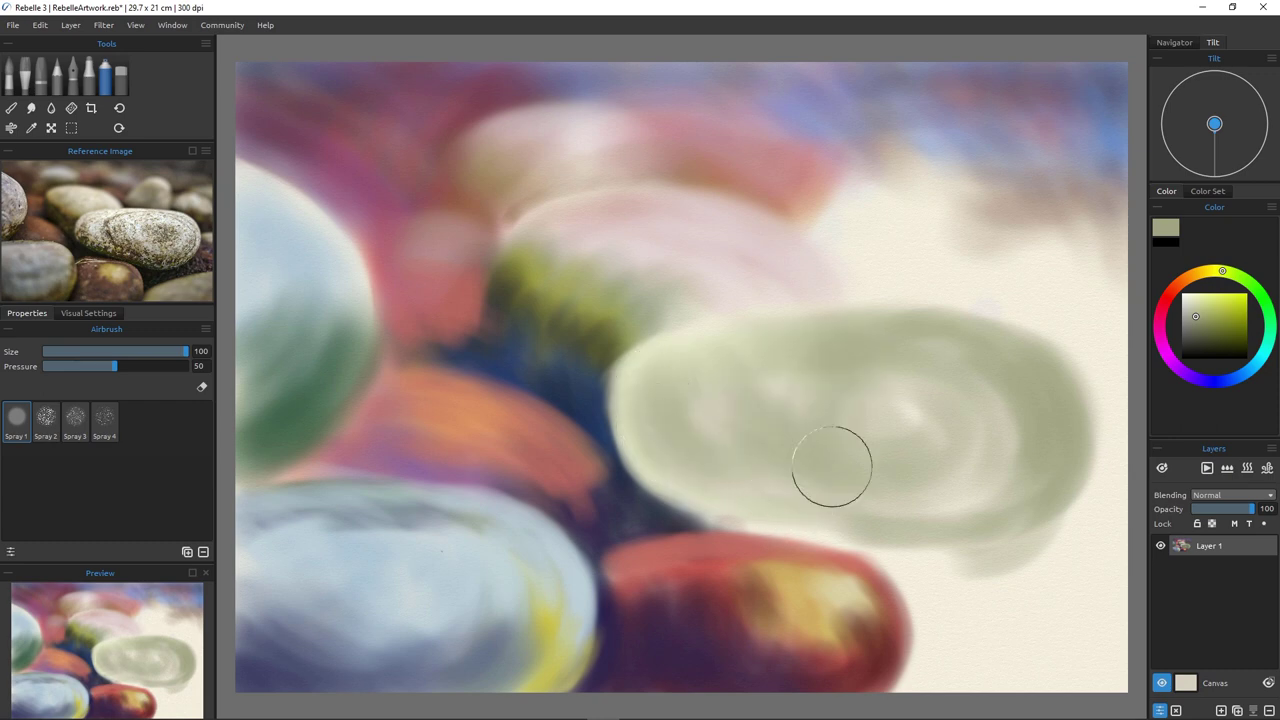
mouse_move(740, 366)
mouse_down()
mouse_move(748, 455)
mouse_move(740, 353)
mouse_move(775, 494)
mouse_move(737, 444)
mouse_move(680, 405)
mouse_move(708, 481)
mouse_move(666, 393)
mouse_move(731, 492)
mouse_move(668, 391)
mouse_move(929, 415)
mouse_move(1015, 539)
mouse_move(905, 489)
mouse_move(820, 403)
mouse_move(800, 444)
mouse_move(886, 395)
mouse_move(790, 389)
mouse_move(892, 389)
mouse_move(771, 398)
mouse_move(839, 389)
mouse_move(936, 481)
mouse_move(837, 403)
mouse_move(956, 466)
mouse_move(720, 382)
mouse_move(815, 479)
mouse_move(942, 410)
mouse_move(1024, 398)
mouse_move(1023, 457)
mouse_move(1005, 363)
mouse_move(1001, 492)
mouse_move(999, 397)
mouse_move(918, 400)
mouse_move(901, 494)
mouse_move(857, 519)
mouse_move(894, 520)
mouse_move(905, 488)
mouse_move(840, 456)
mouse_move(833, 435)
mouse_move(879, 418)
mouse_move(878, 434)
mouse_move(815, 388)
mouse_move(788, 460)
mouse_move(1010, 571)
mouse_move(947, 517)
mouse_move(902, 387)
mouse_move(981, 376)
mouse_move(1056, 405)
mouse_move(1045, 385)
mouse_move(1055, 412)
mouse_move(884, 370)
mouse_move(917, 470)
mouse_move(904, 396)
mouse_move(837, 420)
mouse_up()
Pick a muted tan and airbrush an oval ring inside the large oval stone at size 50.
click(1181, 282)
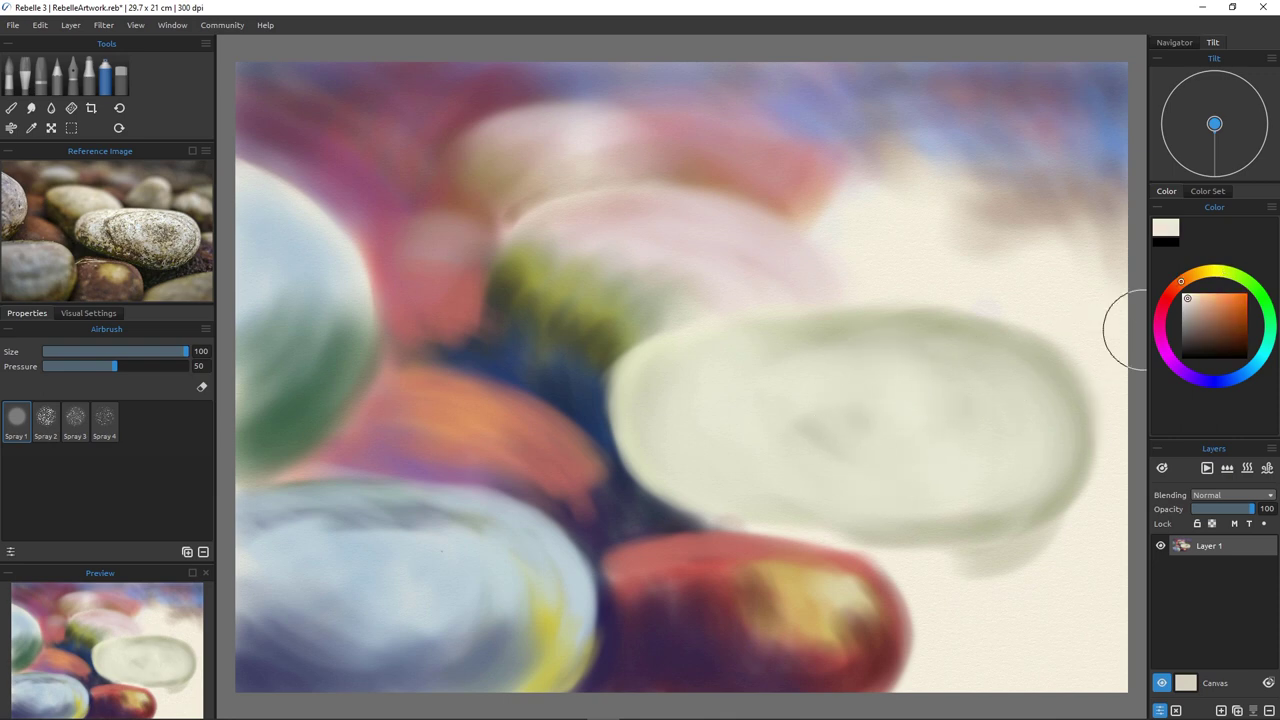
click(1204, 308)
key([)
key([)
key([)
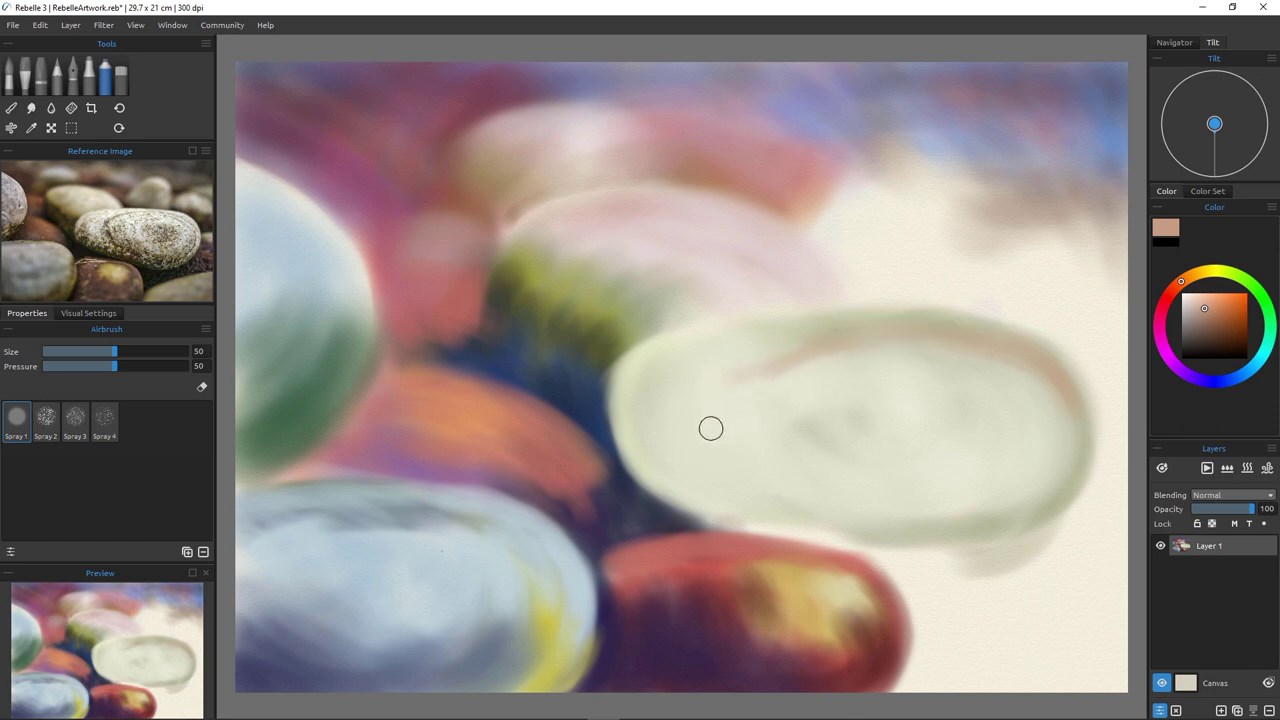
mouse_move(738, 406)
mouse_down()
mouse_move(740, 389)
mouse_move(724, 410)
mouse_up()
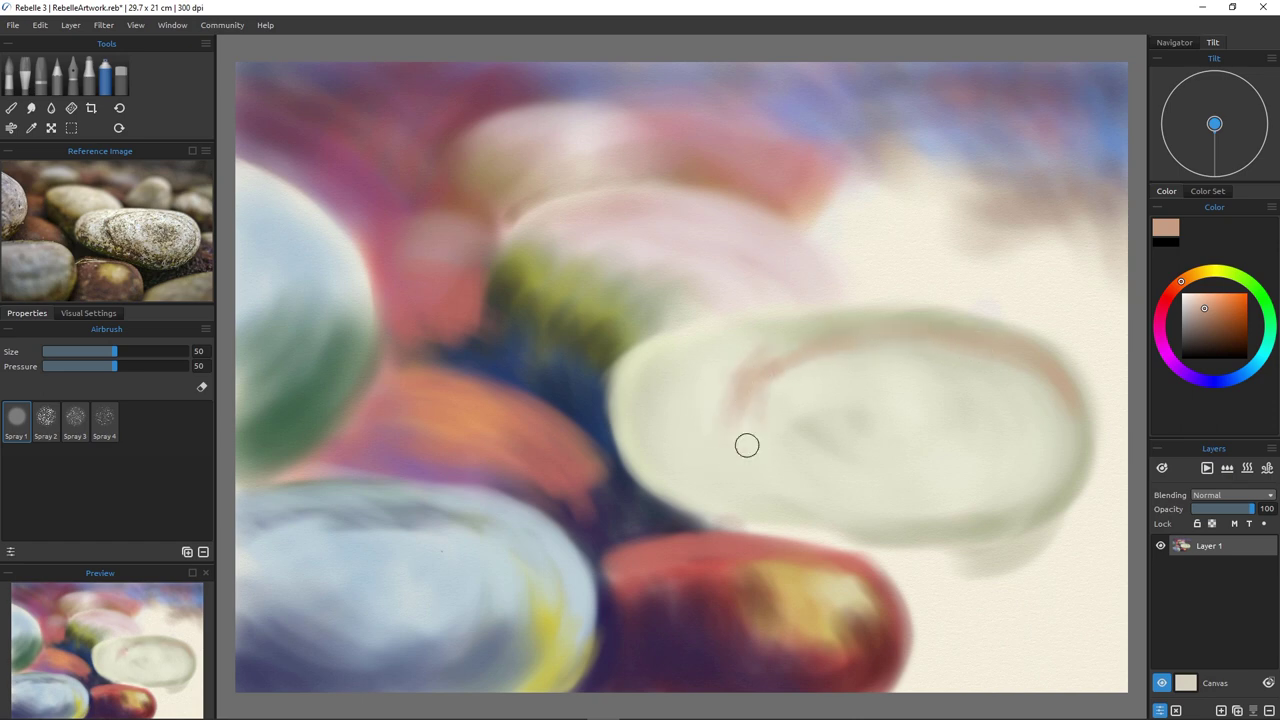
mouse_move(759, 450)
mouse_down()
mouse_move(807, 480)
mouse_move(776, 467)
mouse_move(788, 477)
mouse_move(933, 523)
mouse_up()
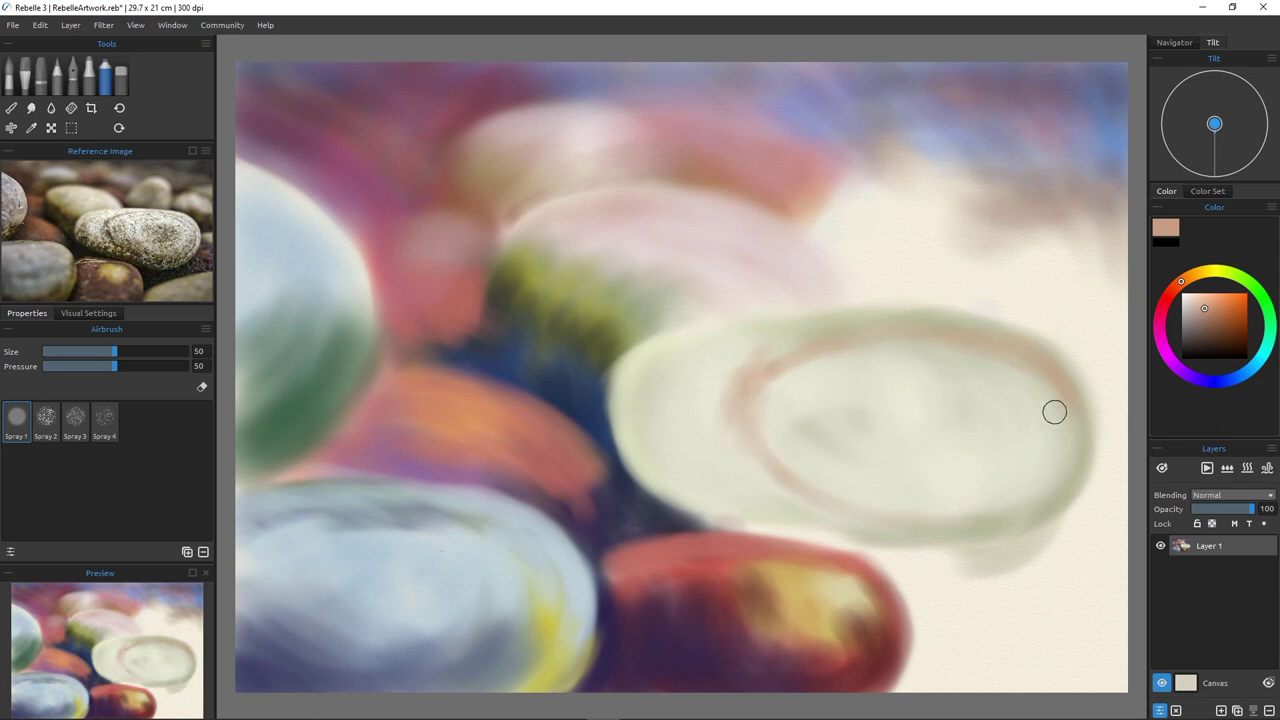
drag(992, 477, 800, 493)
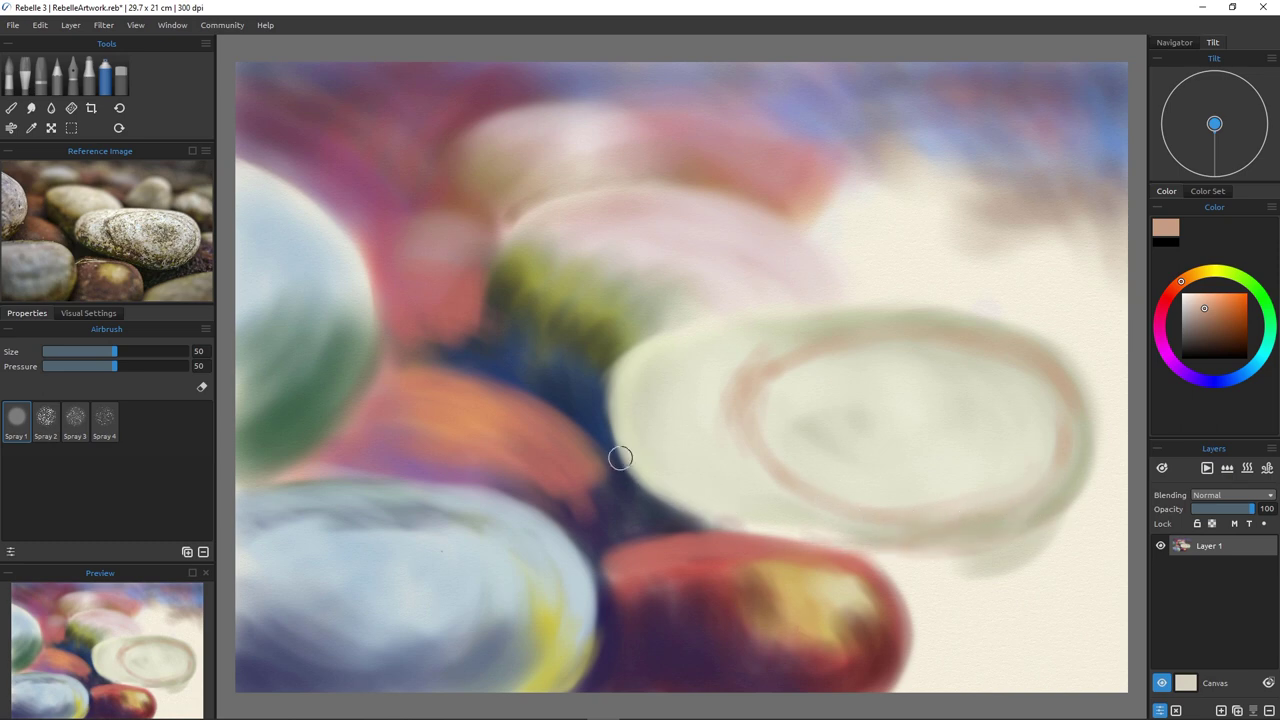
Airbrush broad tan bands down the large oval stone's left side and along its lower edge at size 80.
drag(690, 372, 693, 462)
key(bracketright)
key(bracketright)
key(bracketright)
mouse_move(666, 395)
mouse_down()
mouse_move(654, 407)
mouse_move(664, 432)
mouse_up()
mouse_move(701, 367)
mouse_down()
mouse_move(704, 483)
mouse_move(717, 482)
mouse_move(702, 467)
mouse_move(688, 352)
mouse_move(661, 401)
mouse_move(666, 420)
mouse_move(656, 401)
mouse_move(699, 396)
mouse_move(700, 380)
mouse_move(681, 463)
mouse_move(710, 492)
mouse_move(675, 416)
mouse_move(729, 499)
mouse_move(717, 512)
mouse_move(687, 425)
mouse_move(781, 511)
mouse_move(701, 439)
mouse_move(811, 509)
mouse_move(886, 505)
mouse_move(667, 421)
mouse_move(862, 526)
mouse_up()
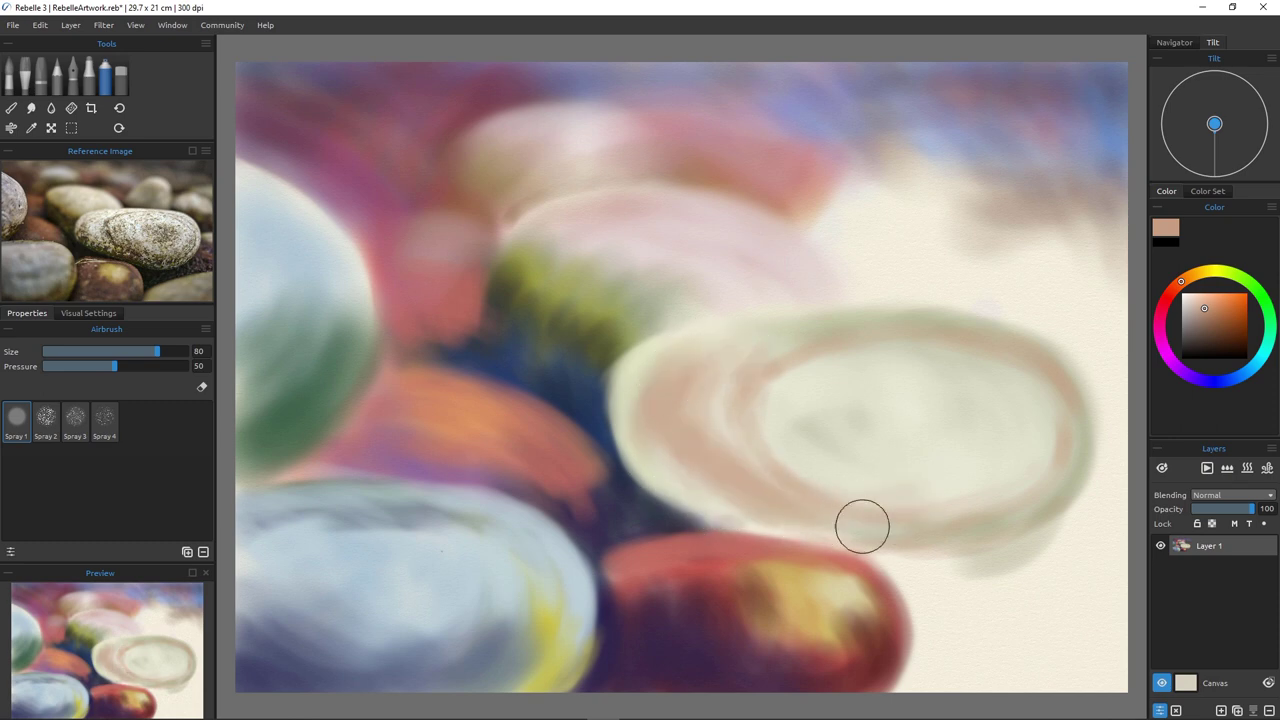
Swirl tan through the large oval stone's centre and right side, and soften the bands with pale pink.
mouse_move(849, 423)
mouse_down()
mouse_move(876, 405)
mouse_move(970, 467)
mouse_move(934, 406)
mouse_up()
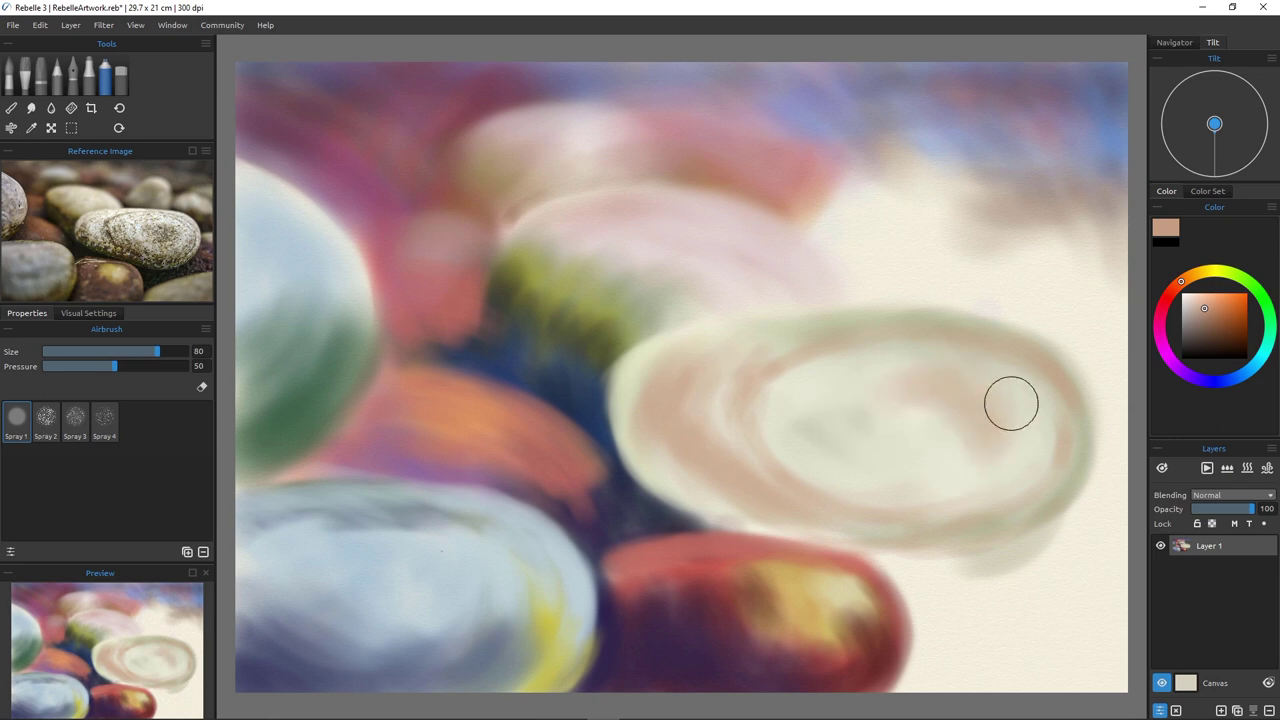
mouse_move(1011, 403)
mouse_down()
mouse_move(970, 454)
mouse_move(892, 396)
mouse_move(842, 444)
mouse_move(902, 396)
mouse_move(960, 458)
mouse_move(852, 371)
mouse_move(872, 483)
mouse_move(997, 488)
mouse_move(861, 498)
mouse_move(899, 517)
mouse_move(954, 506)
mouse_move(1029, 391)
mouse_move(1035, 485)
mouse_move(1045, 415)
mouse_move(1055, 482)
mouse_move(1059, 388)
mouse_move(1046, 506)
mouse_move(936, 539)
mouse_move(677, 519)
mouse_move(646, 504)
mouse_move(664, 432)
mouse_move(808, 513)
mouse_move(813, 540)
mouse_move(763, 491)
mouse_up()
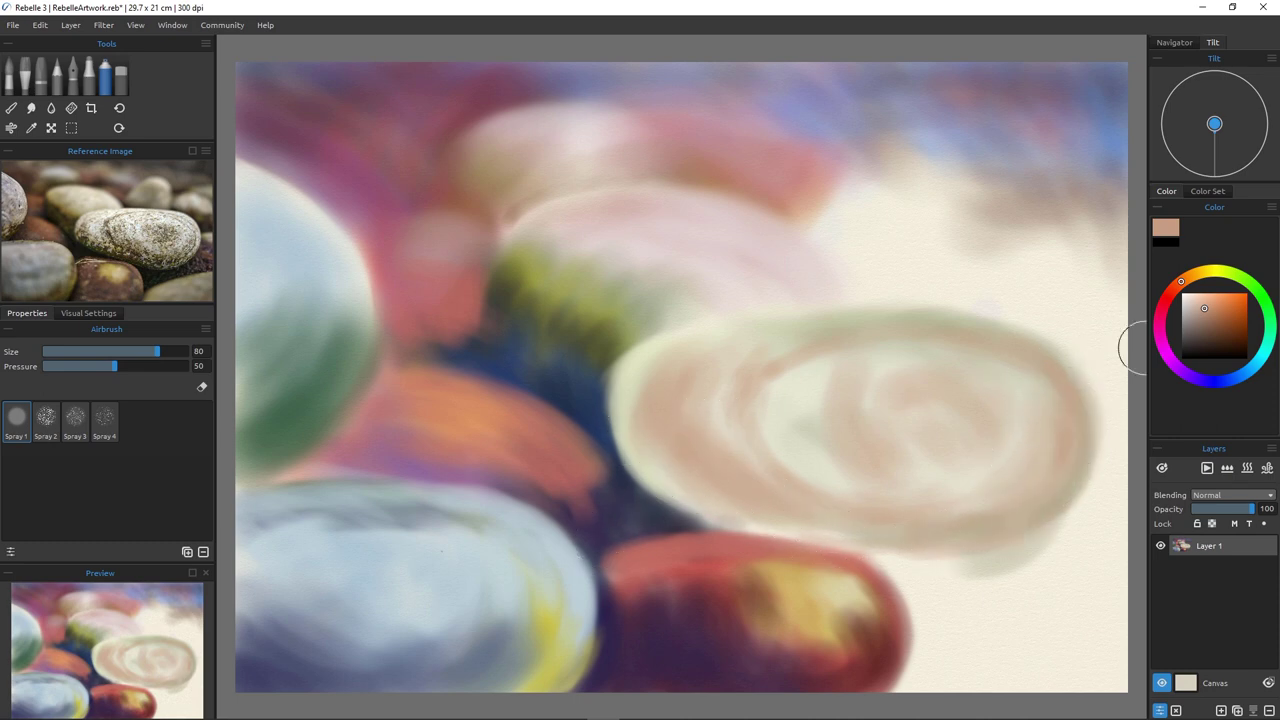
alt+click(1019, 419)
mouse_move(717, 387)
mouse_down()
mouse_move(750, 462)
mouse_move(707, 380)
mouse_move(791, 480)
mouse_move(730, 363)
mouse_move(742, 454)
mouse_move(659, 402)
mouse_move(671, 365)
mouse_move(655, 388)
mouse_move(702, 375)
mouse_move(647, 380)
mouse_move(687, 376)
mouse_move(668, 360)
mouse_move(648, 392)
mouse_move(691, 394)
mouse_move(703, 448)
mouse_move(675, 387)
mouse_move(783, 350)
mouse_move(811, 356)
mouse_move(1084, 499)
mouse_move(950, 504)
mouse_move(891, 436)
mouse_move(819, 403)
mouse_move(804, 364)
mouse_move(908, 315)
mouse_move(897, 332)
mouse_move(797, 365)
mouse_move(933, 348)
mouse_move(733, 408)
mouse_move(840, 335)
mouse_move(809, 387)
mouse_move(847, 397)
mouse_move(835, 412)
mouse_move(859, 462)
mouse_move(801, 352)
mouse_move(797, 441)
mouse_move(827, 434)
mouse_move(869, 365)
mouse_move(939, 478)
mouse_move(880, 418)
mouse_move(926, 394)
mouse_move(914, 415)
mouse_move(930, 463)
mouse_move(948, 442)
mouse_move(957, 370)
mouse_move(1053, 423)
mouse_move(1027, 382)
mouse_move(1045, 476)
mouse_move(1048, 406)
mouse_move(827, 503)
mouse_move(861, 403)
mouse_move(877, 396)
mouse_move(967, 518)
mouse_move(914, 440)
mouse_move(750, 394)
mouse_move(978, 494)
mouse_move(758, 461)
mouse_up()
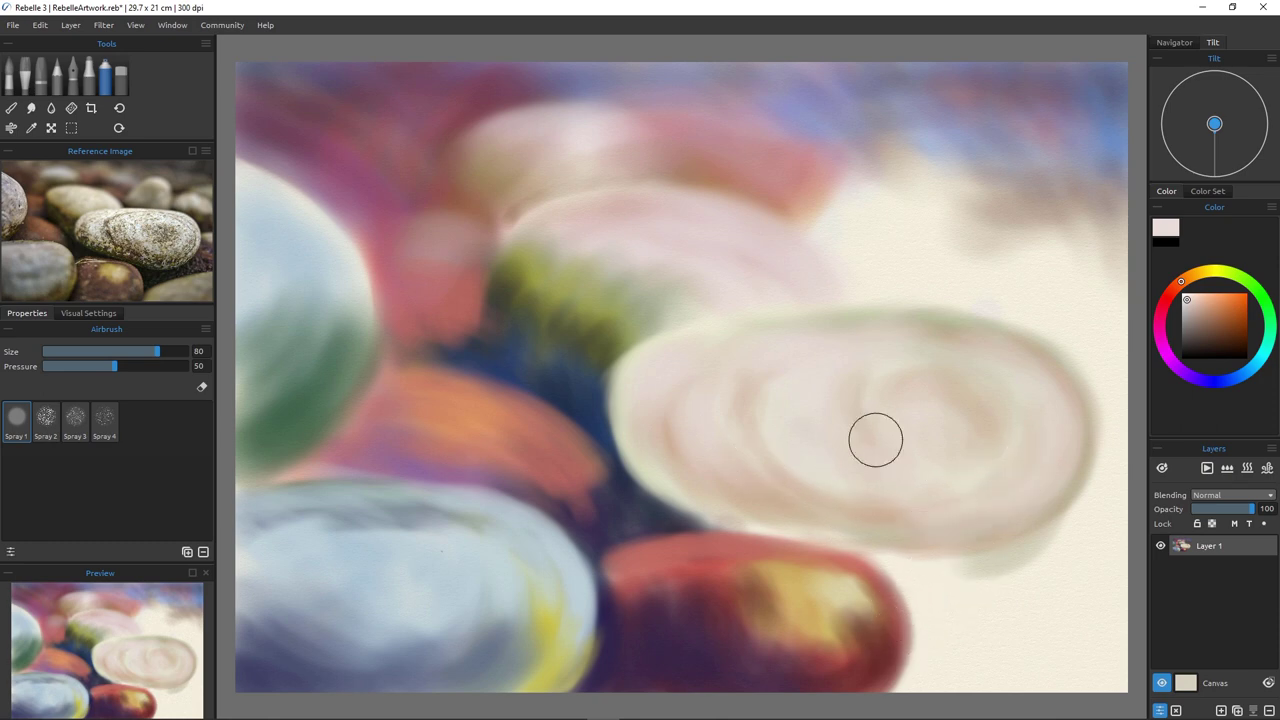
Pick dark blue and airbrush a shadow beneath the oval stone's lower right, and line the gap above the red stone at size 35.
click(1231, 379)
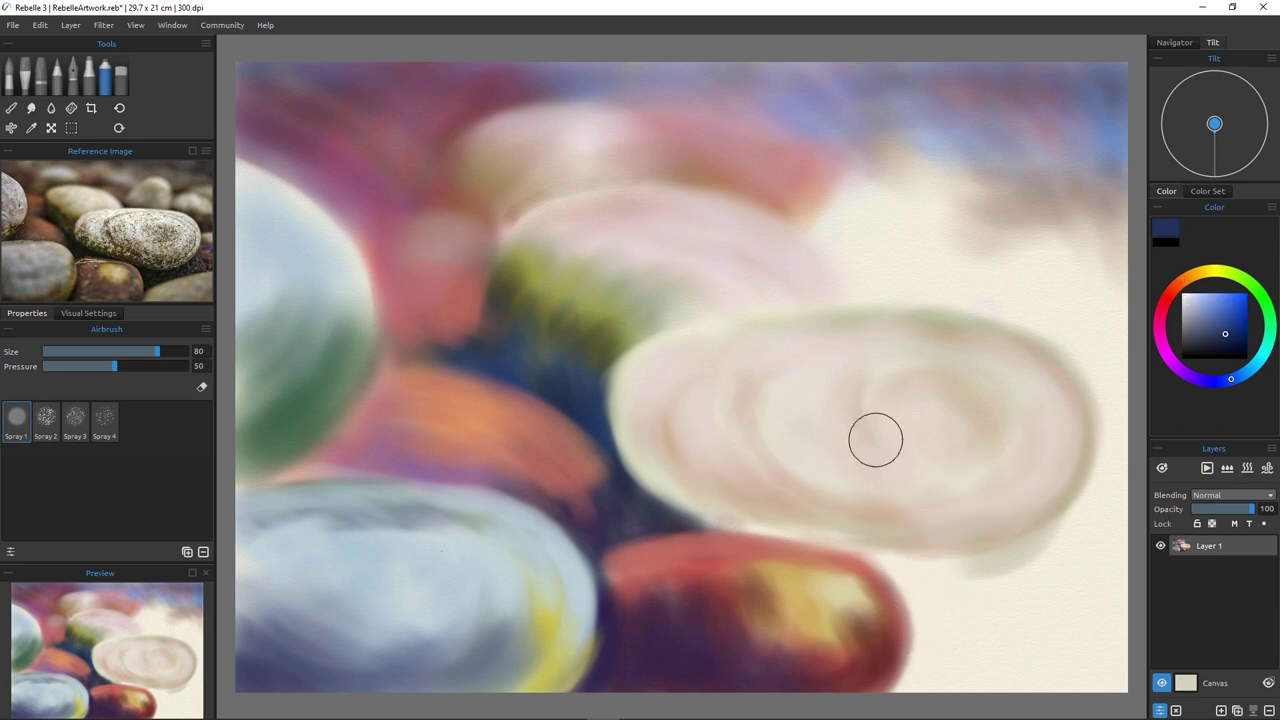
mouse_move(1003, 563)
mouse_down()
mouse_move(961, 590)
mouse_move(1040, 548)
mouse_move(987, 633)
mouse_move(1037, 600)
mouse_move(1047, 544)
mouse_move(1027, 556)
mouse_move(1048, 543)
mouse_move(963, 575)
mouse_move(1045, 546)
mouse_move(921, 572)
mouse_up()
key(bracketleft)
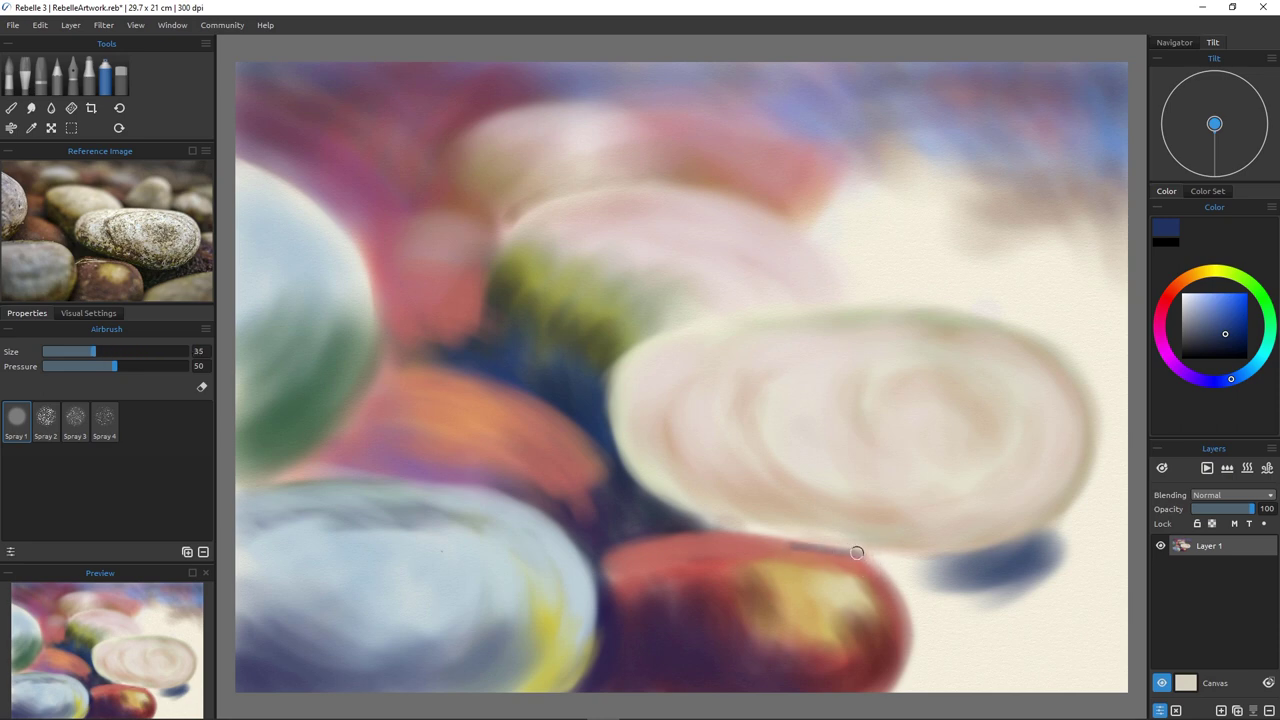
drag(857, 552, 819, 545)
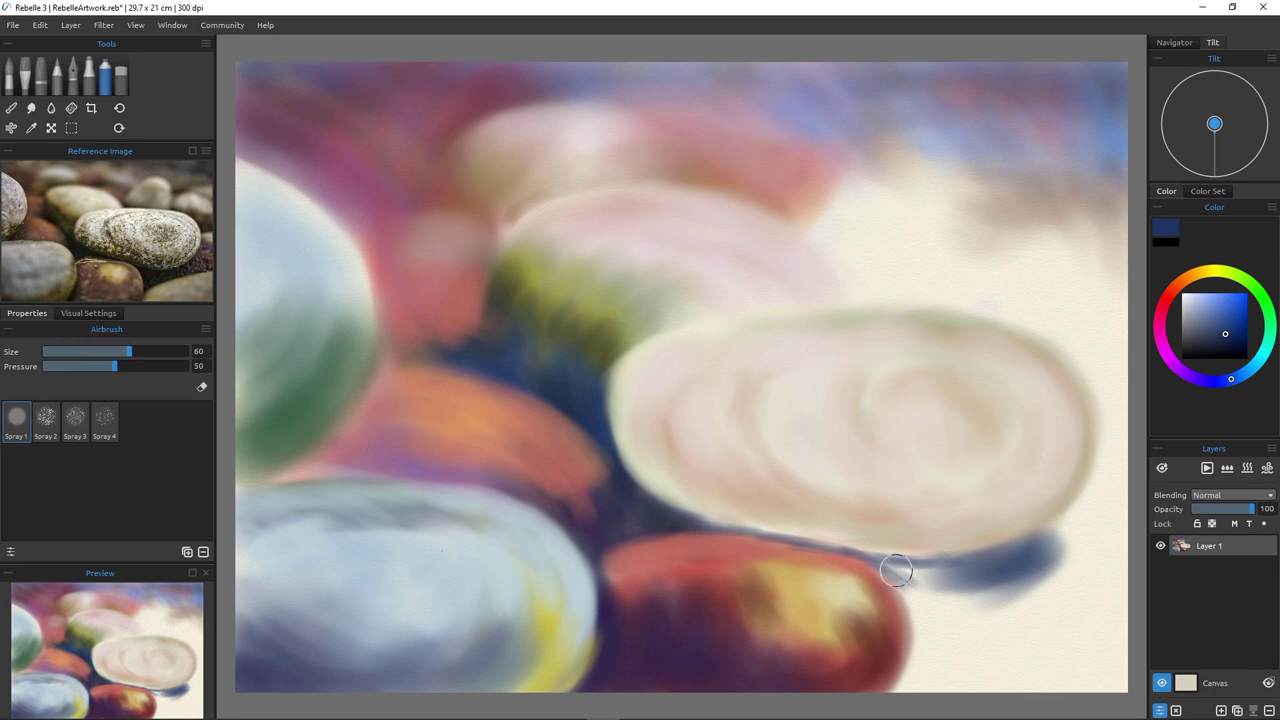
Deepen the dark blue shadow between the oval and red stones and bring it down the red stone's right edge.
mouse_move(899, 572)
mouse_down()
mouse_move(972, 579)
mouse_move(899, 568)
mouse_move(984, 556)
mouse_move(915, 574)
mouse_move(887, 566)
mouse_move(907, 581)
mouse_move(883, 566)
mouse_move(922, 594)
mouse_move(884, 565)
mouse_move(920, 600)
mouse_move(889, 572)
mouse_move(921, 616)
mouse_move(892, 575)
mouse_move(919, 630)
mouse_move(897, 577)
mouse_move(896, 693)
mouse_up()
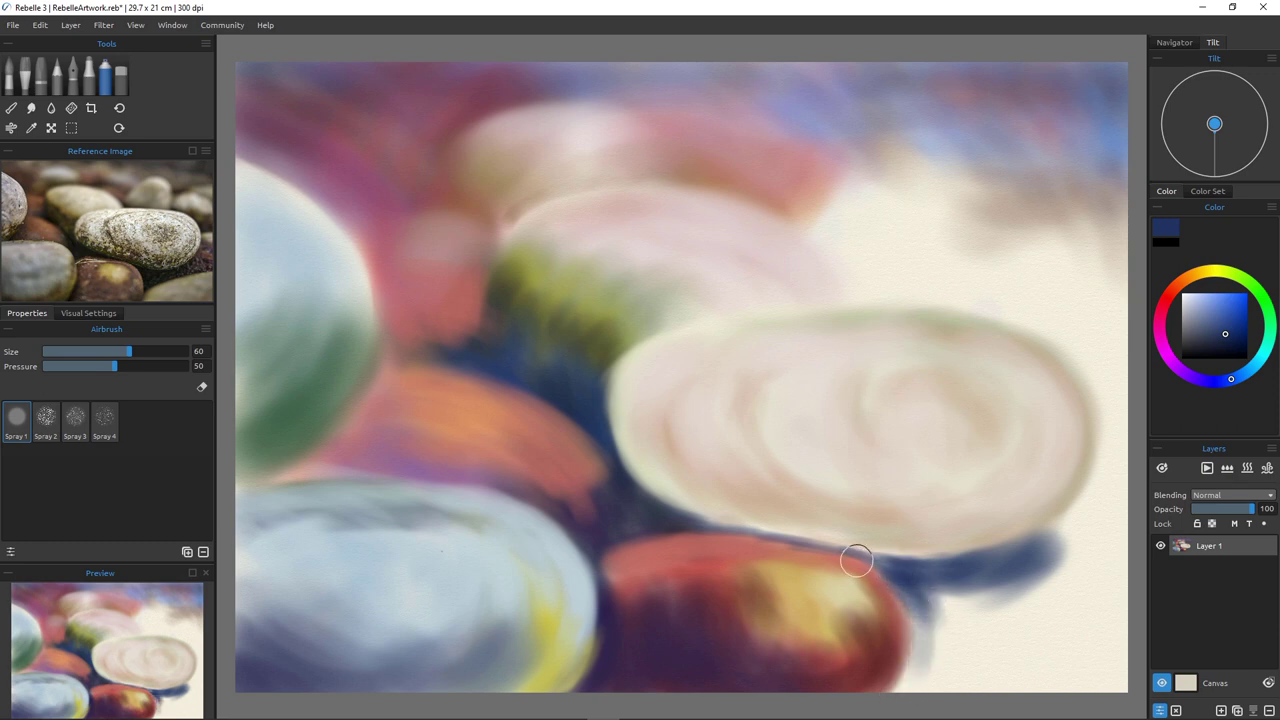
drag(884, 558, 686, 519)
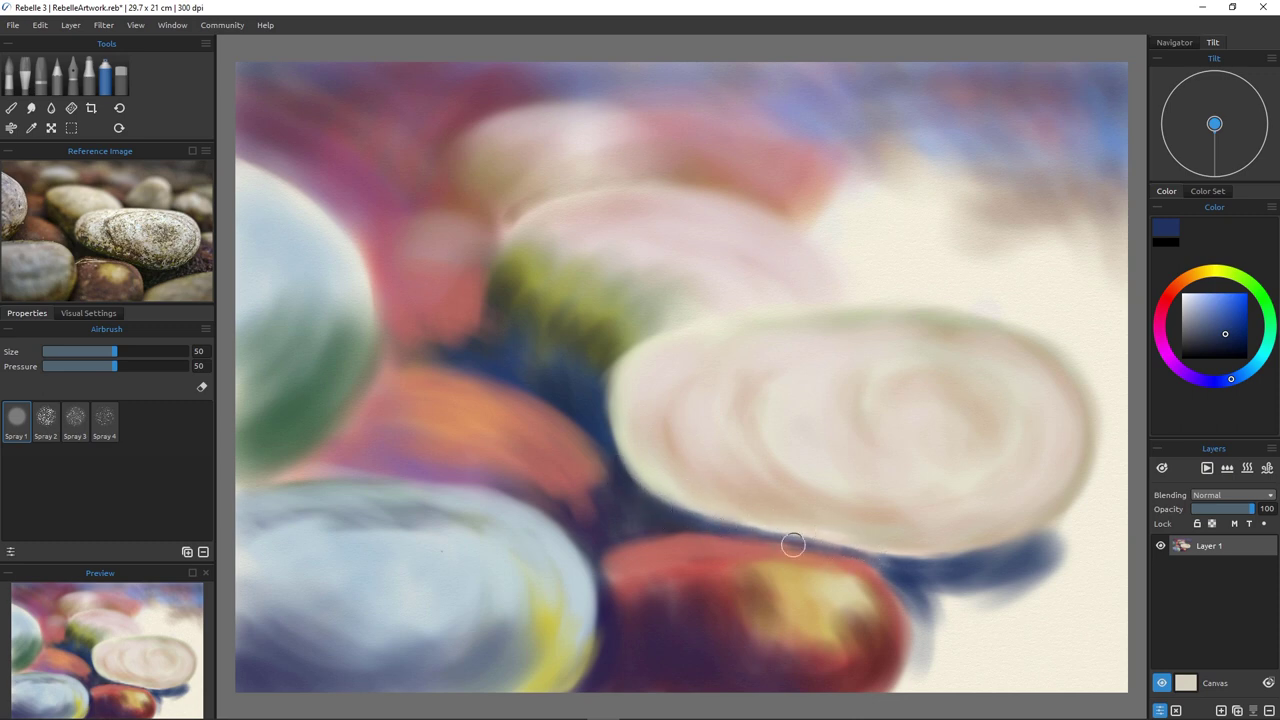
mouse_move(912, 587)
mouse_down()
mouse_move(934, 629)
mouse_move(943, 588)
mouse_move(948, 600)
mouse_up()
Spread dark blue from beside the red stone to the canvas's right edge and up around the oval stone, using sizes 100 and 70.
key(bracketright)
key(bracketright)
key(bracketright)
key(bracketright)
key(bracketright)
mouse_move(1062, 569)
mouse_down()
mouse_move(1140, 547)
mouse_move(1004, 608)
mouse_move(1136, 555)
mouse_move(1021, 581)
mouse_move(1097, 563)
mouse_move(950, 620)
mouse_move(1041, 569)
mouse_move(920, 651)
mouse_up()
key(bracketleft)
key(bracketleft)
key(bracketleft)
mouse_move(941, 596)
mouse_down()
mouse_move(940, 633)
mouse_move(977, 600)
mouse_move(924, 652)
mouse_move(968, 589)
mouse_move(910, 667)
mouse_move(921, 653)
mouse_move(913, 665)
mouse_move(903, 594)
mouse_move(909, 675)
mouse_move(921, 609)
mouse_move(898, 687)
mouse_up()
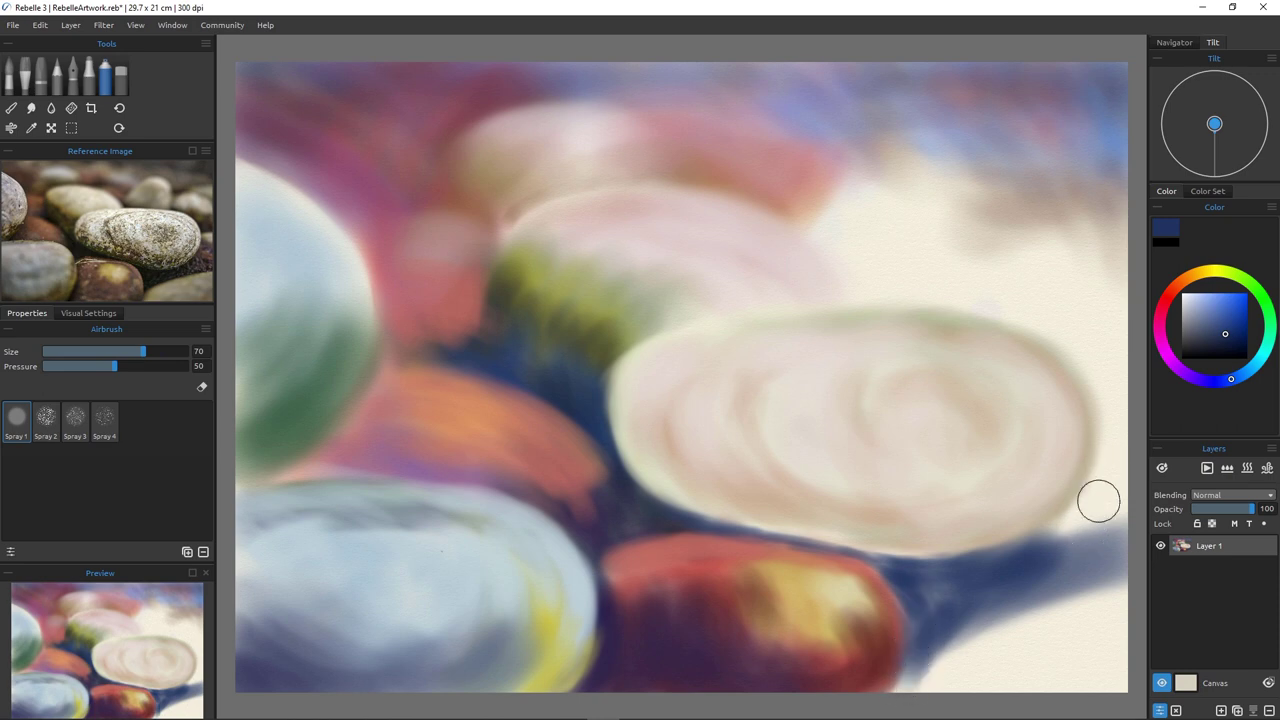
mouse_move(1095, 503)
mouse_down()
mouse_move(1051, 542)
mouse_move(1086, 487)
mouse_move(1064, 537)
mouse_move(1088, 488)
mouse_move(1026, 556)
mouse_move(1127, 505)
mouse_up()
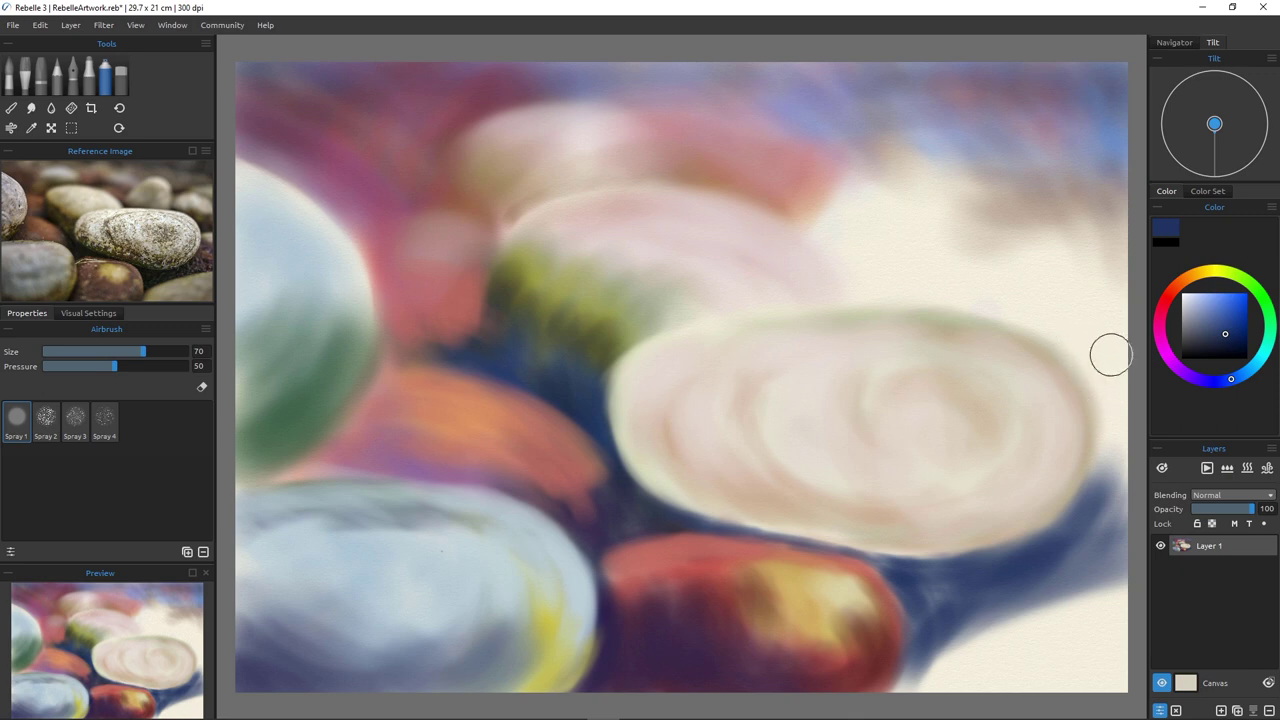
Airbrush a dark green curve behind the oval stone's upper right and fill above it with pale green at size 100.
mouse_move(1111, 366)
mouse_down()
mouse_move(1145, 350)
mouse_move(1079, 329)
mouse_move(1128, 349)
mouse_move(1112, 359)
mouse_move(1147, 364)
mouse_move(1120, 341)
mouse_move(1105, 351)
mouse_move(1119, 345)
mouse_move(1095, 371)
mouse_move(1122, 369)
mouse_move(1082, 386)
mouse_move(1077, 428)
mouse_move(1092, 361)
mouse_move(1091, 400)
mouse_move(1063, 392)
mouse_move(1128, 380)
mouse_move(1084, 371)
mouse_move(1123, 381)
mouse_move(1096, 389)
mouse_move(1107, 388)
mouse_move(1062, 338)
mouse_move(1096, 374)
mouse_move(1029, 334)
mouse_move(1006, 300)
mouse_move(1060, 372)
mouse_move(1038, 356)
mouse_move(1089, 359)
mouse_move(983, 310)
mouse_move(1069, 348)
mouse_move(1004, 303)
mouse_move(1088, 366)
mouse_move(985, 302)
mouse_up()
click(1255, 288)
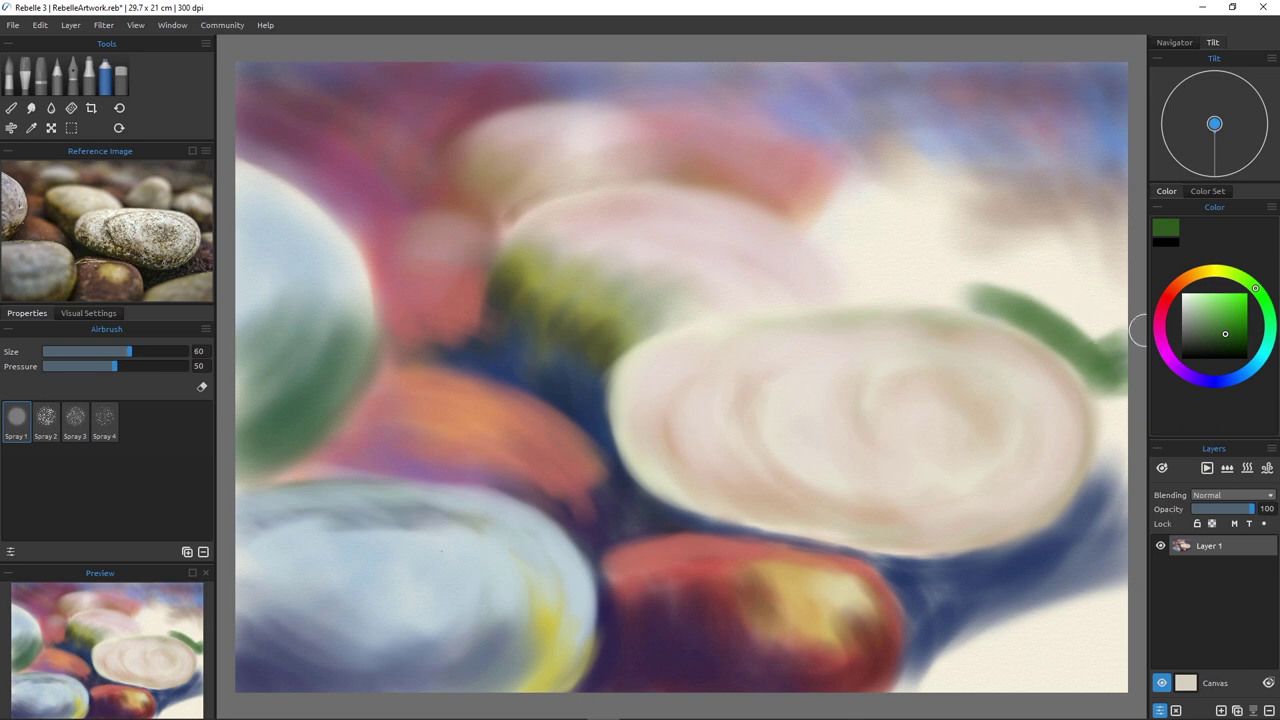
mouse_move(1135, 380)
mouse_down()
mouse_move(1090, 329)
mouse_move(1102, 314)
mouse_move(1146, 328)
mouse_move(1103, 309)
mouse_move(1127, 348)
mouse_move(1034, 277)
mouse_move(1003, 280)
mouse_move(1085, 397)
mouse_move(1000, 317)
mouse_move(991, 289)
mouse_move(1123, 310)
mouse_up()
key(bracketright)
key(bracketright)
key(bracketright)
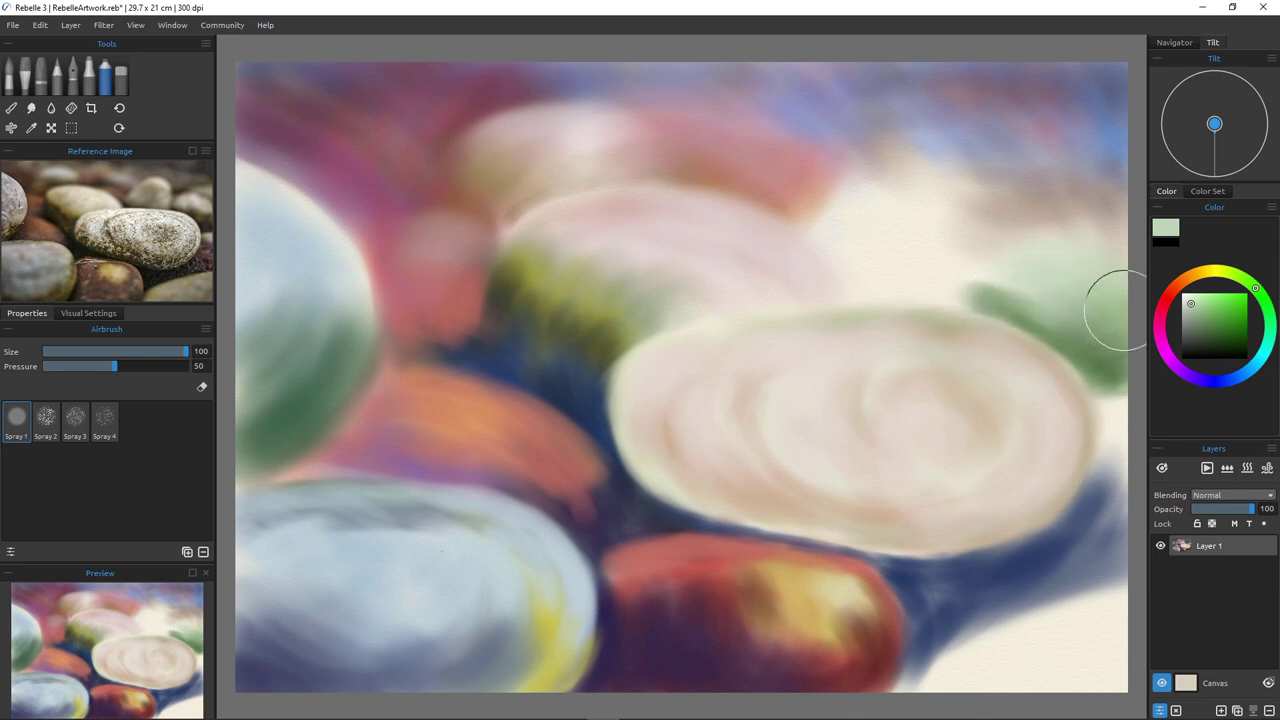
Pick a pale yellow-green and airbrush the top of the green stone near the canvas's right edge at sizes 100 and 90.
drag(1256, 288, 1217, 270)
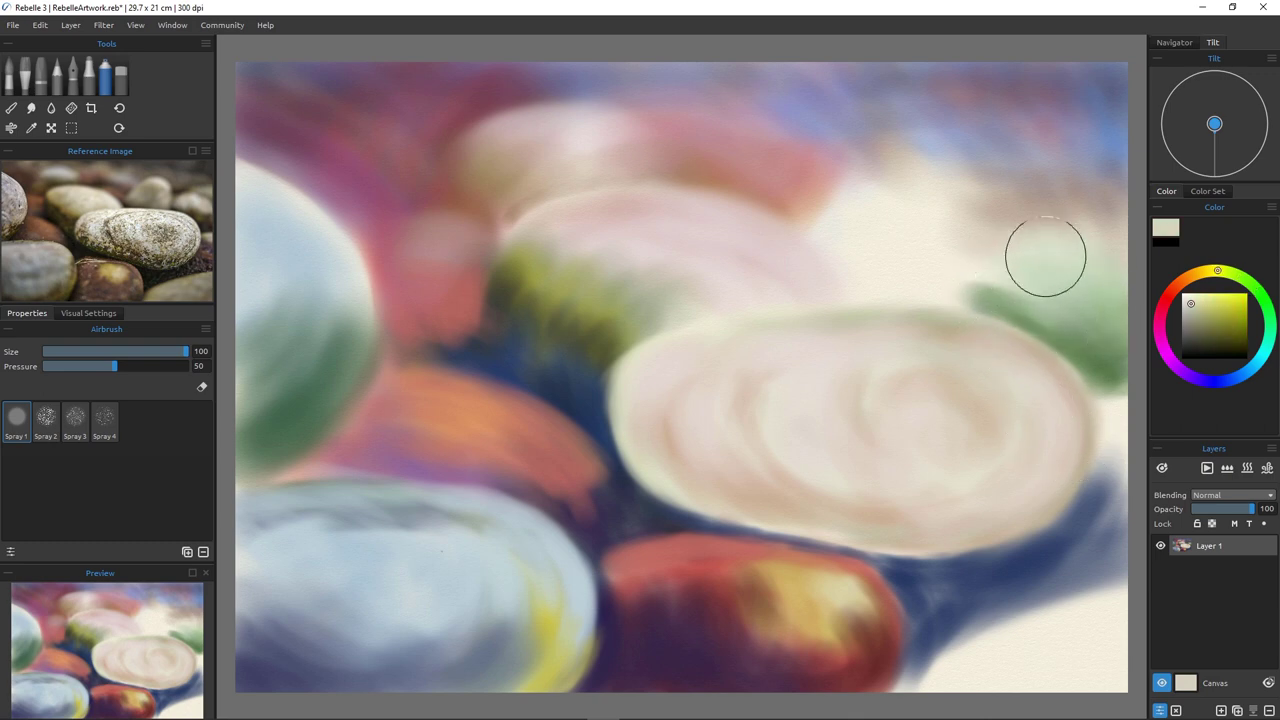
mouse_move(1007, 300)
mouse_down()
mouse_move(1011, 271)
mouse_move(1117, 297)
mouse_move(1094, 346)
mouse_move(1016, 303)
mouse_up()
key([)
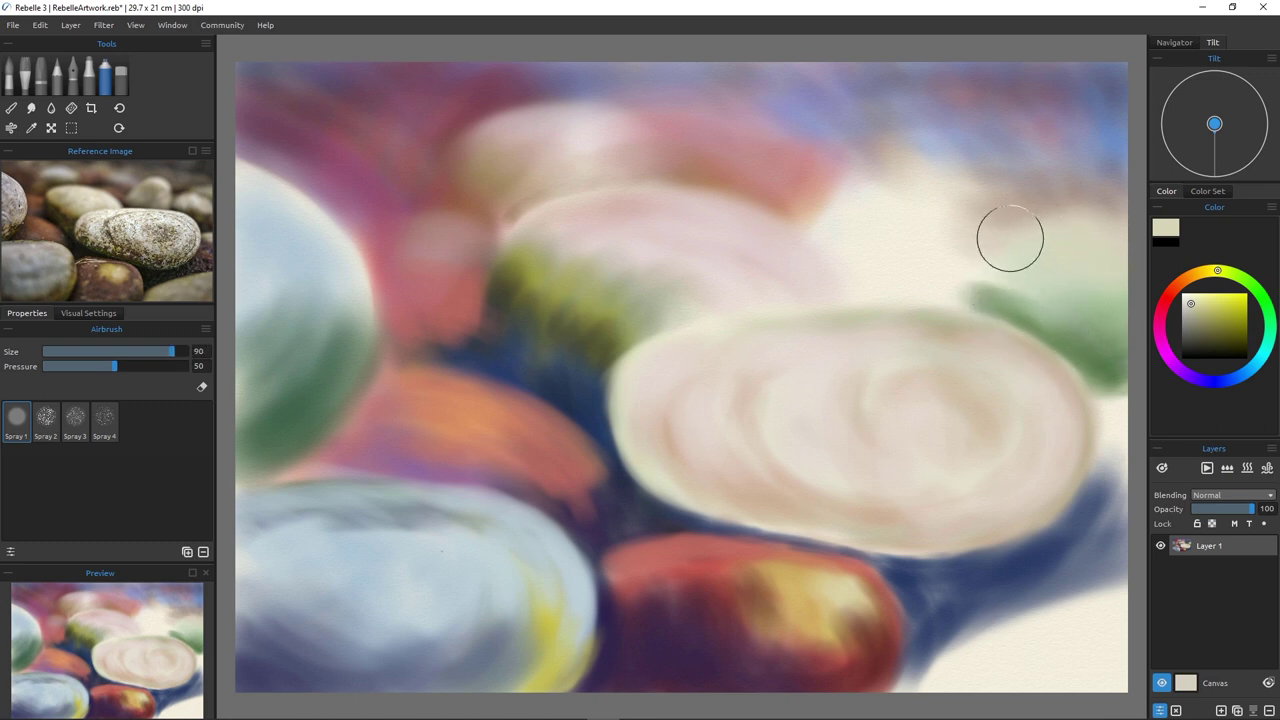
mouse_move(1010, 214)
mouse_down()
mouse_move(1137, 251)
mouse_move(1050, 229)
mouse_up()
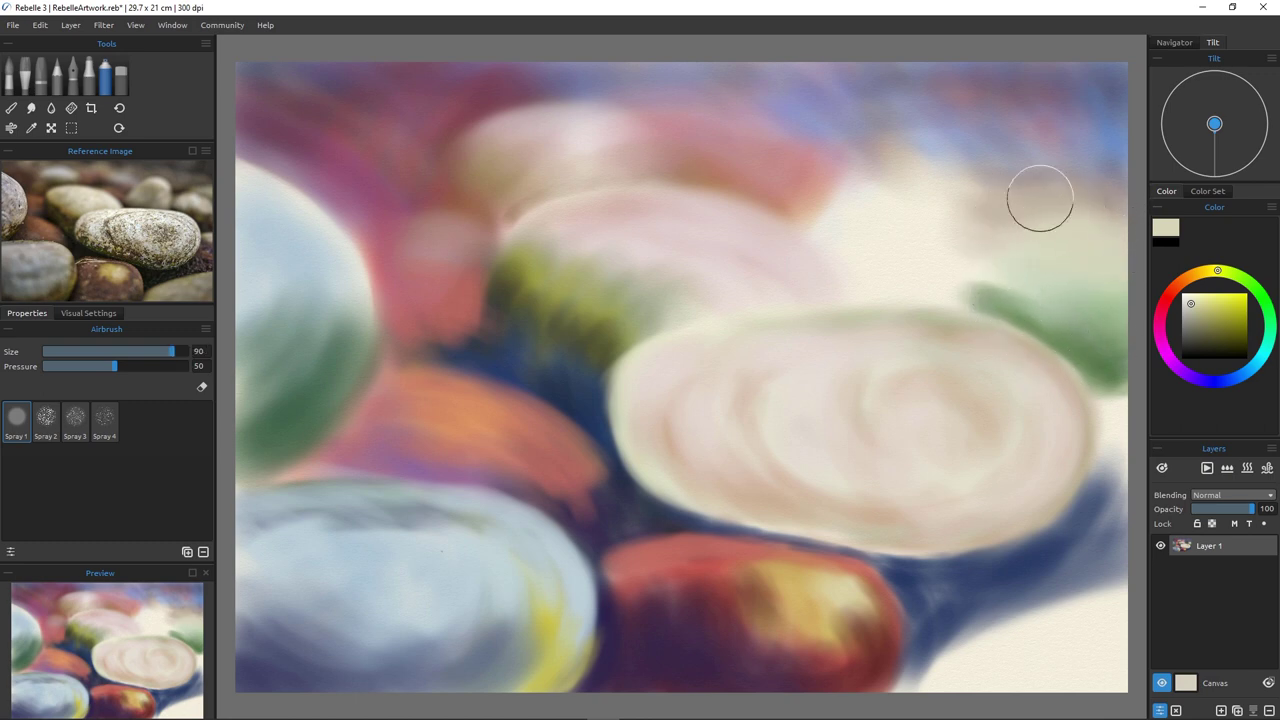
Sample blue from the upper-right background and airbrush it at size 80 down to the green stone's top edge.
key(bracketleft)
alt+click(983, 176)
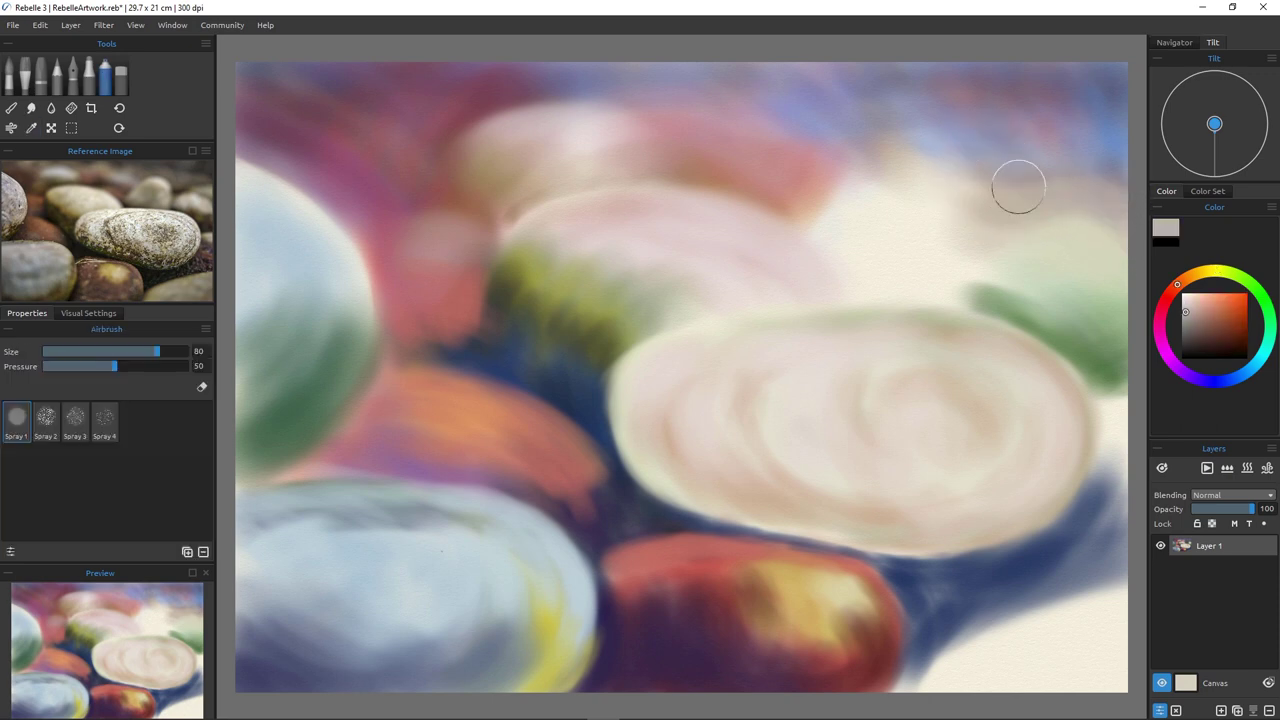
alt+click(1105, 137)
mouse_move(1105, 137)
mouse_down()
mouse_move(1119, 191)
mouse_move(1074, 147)
mouse_move(1054, 175)
mouse_move(1025, 178)
mouse_move(1022, 201)
mouse_move(1114, 208)
mouse_up()
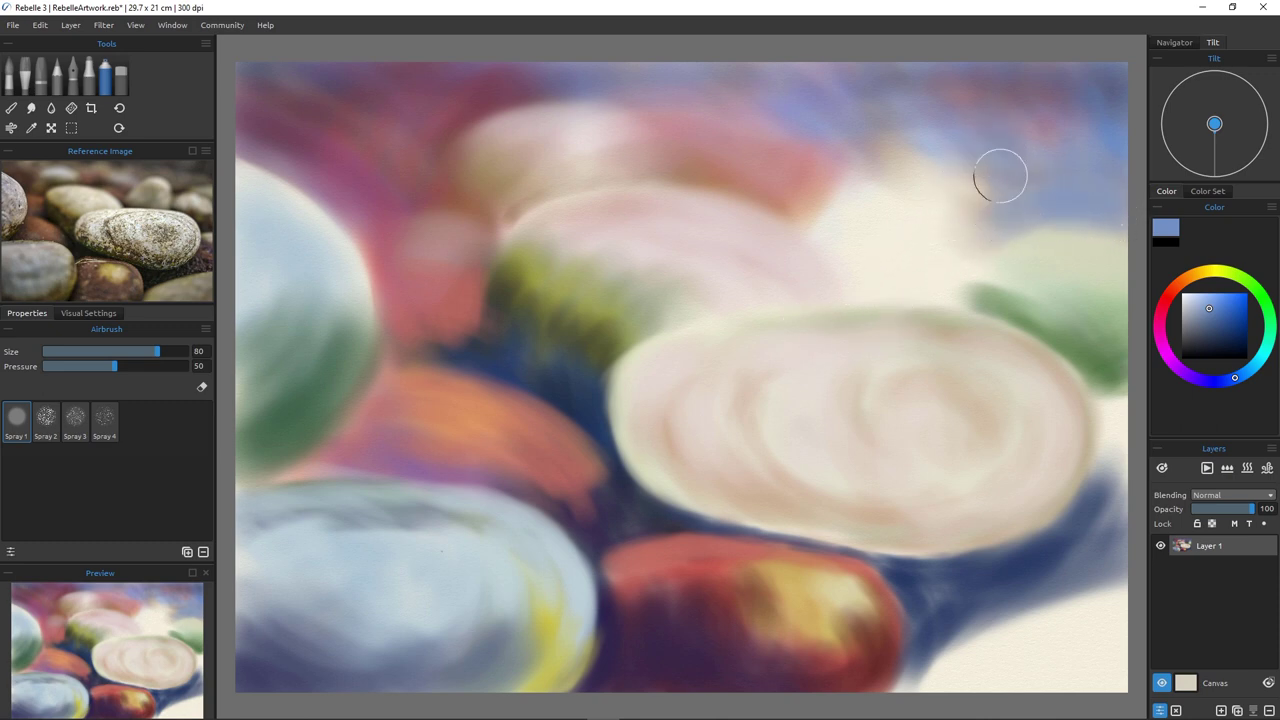
Sample cream and airbrush the rounded top and left side of the small stone behind the large oval one.
key(alt)
alt+click(948, 198)
mouse_move(960, 172)
mouse_down()
mouse_move(974, 257)
mouse_move(974, 180)
mouse_move(945, 158)
mouse_up()
mouse_move(857, 193)
mouse_down()
mouse_move(918, 241)
mouse_move(909, 259)
mouse_move(949, 157)
mouse_move(873, 188)
mouse_move(956, 193)
mouse_move(920, 205)
mouse_move(945, 175)
mouse_up()
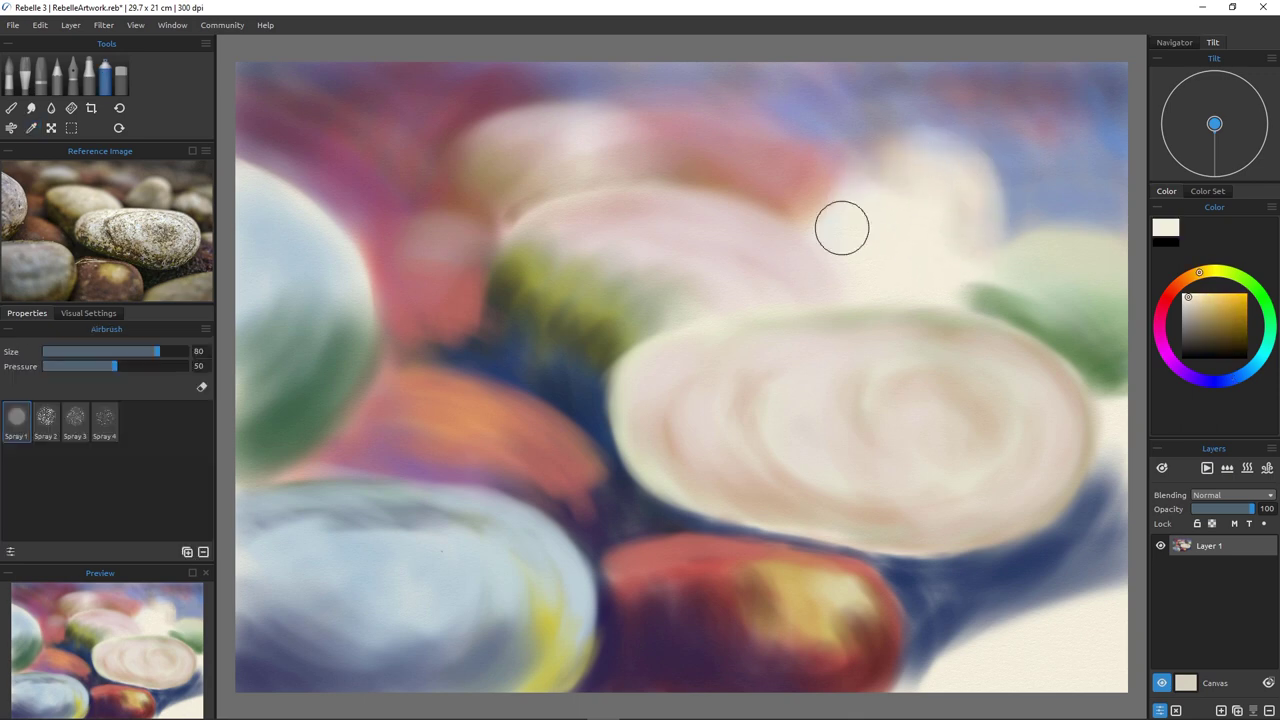
drag(903, 148, 826, 241)
Trim the cream stone's upper outline with sampled lavender and smooth its body with sampled cream.
alt+click(901, 130)
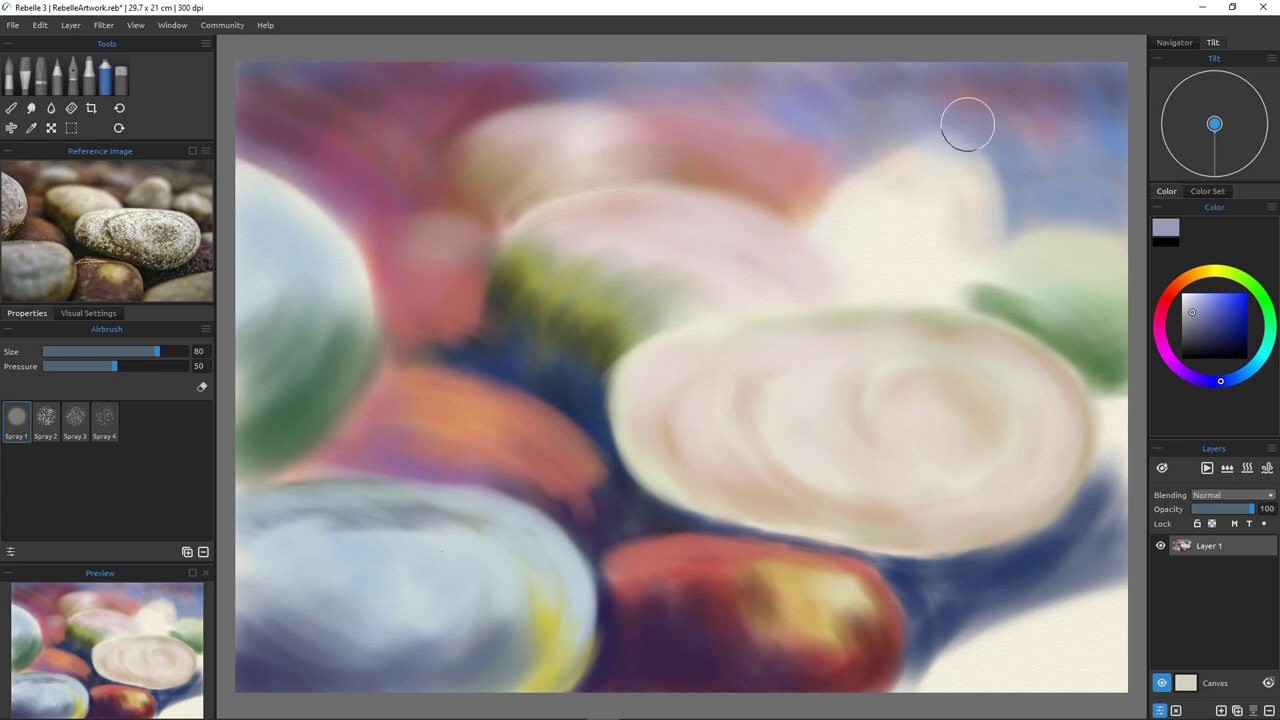
mouse_move(970, 127)
mouse_down()
mouse_move(946, 132)
mouse_move(980, 134)
mouse_move(886, 126)
mouse_move(851, 146)
mouse_move(1020, 186)
mouse_up()
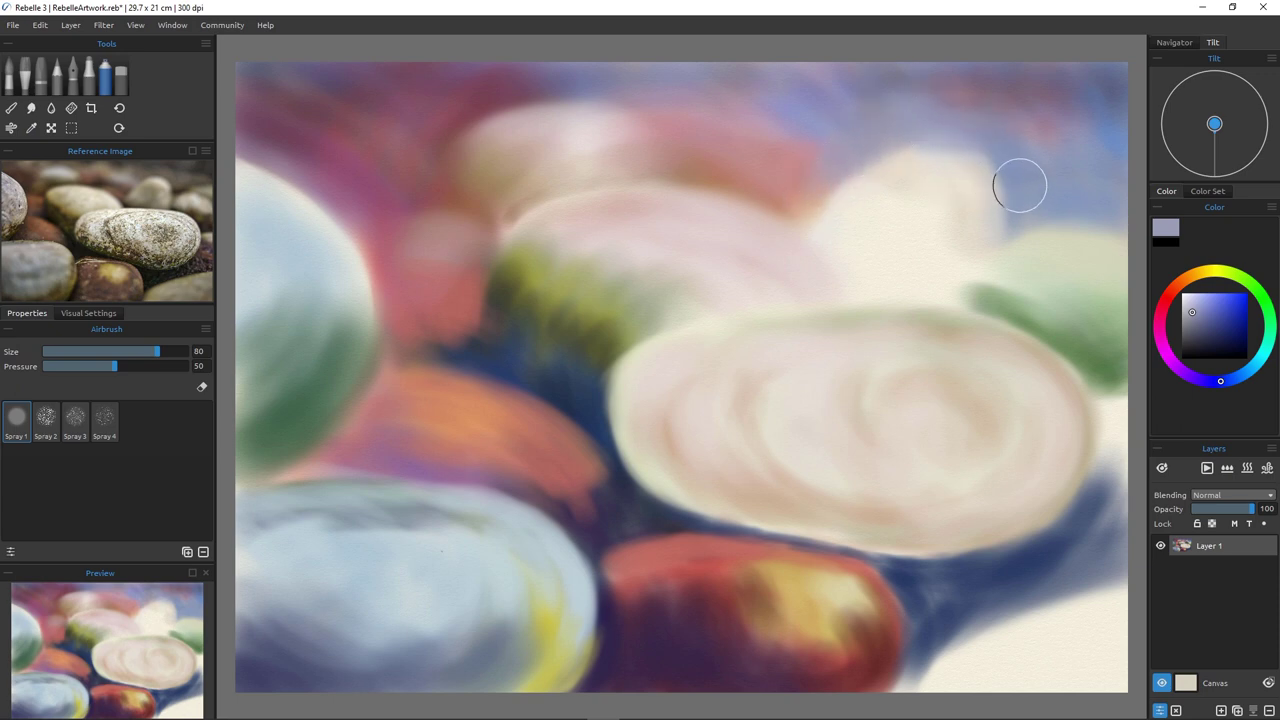
alt+click(940, 180)
mouse_move(938, 208)
mouse_down()
mouse_move(909, 172)
mouse_move(963, 205)
mouse_move(933, 154)
mouse_move(952, 204)
mouse_move(922, 174)
mouse_move(894, 272)
mouse_up()
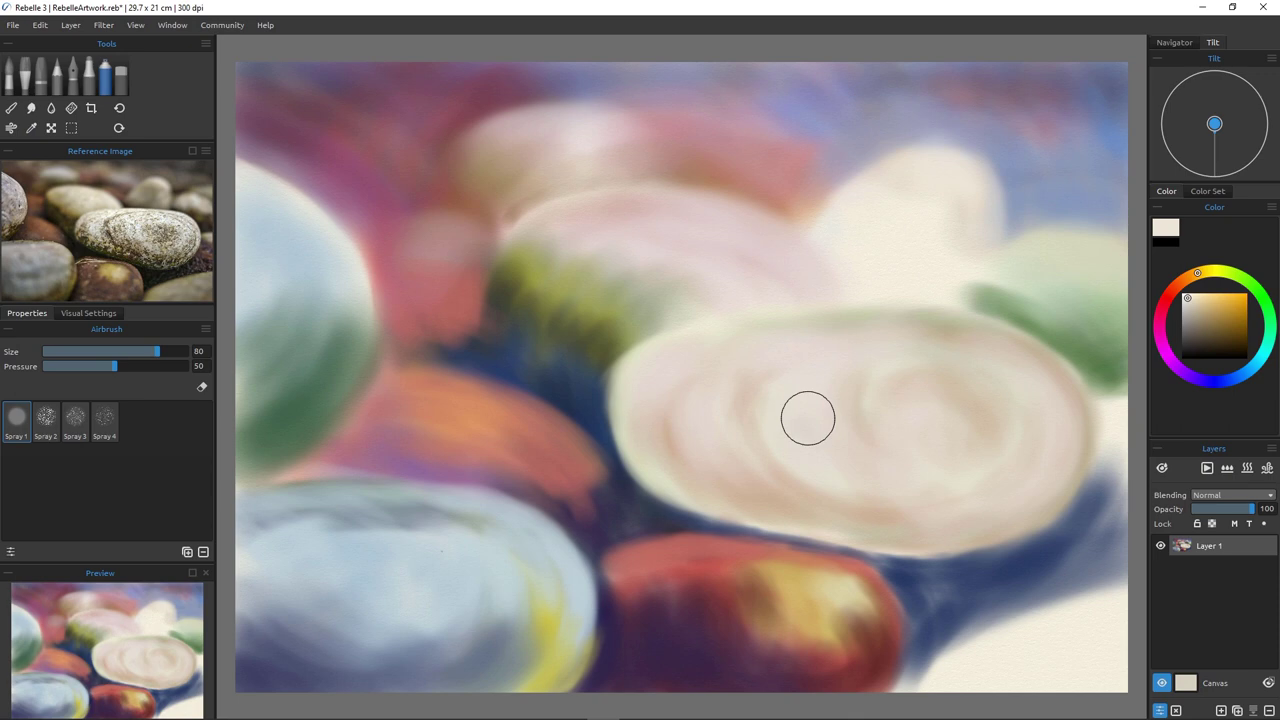
Sample muted blue from the background and airbrush a thin line along the green stone's left edge at size 30.
alt+click(1019, 208)
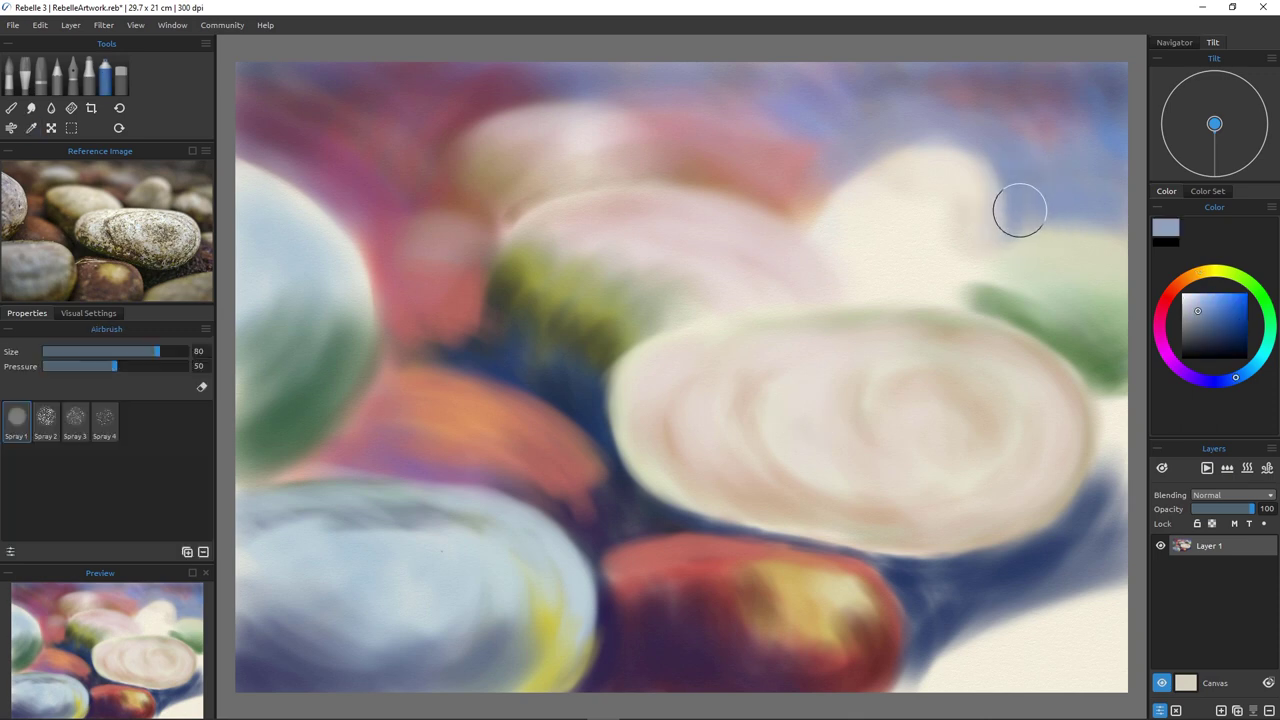
key(bracketleft)
key(bracketleft)
key(bracketleft)
key(bracketleft)
key(bracketleft)
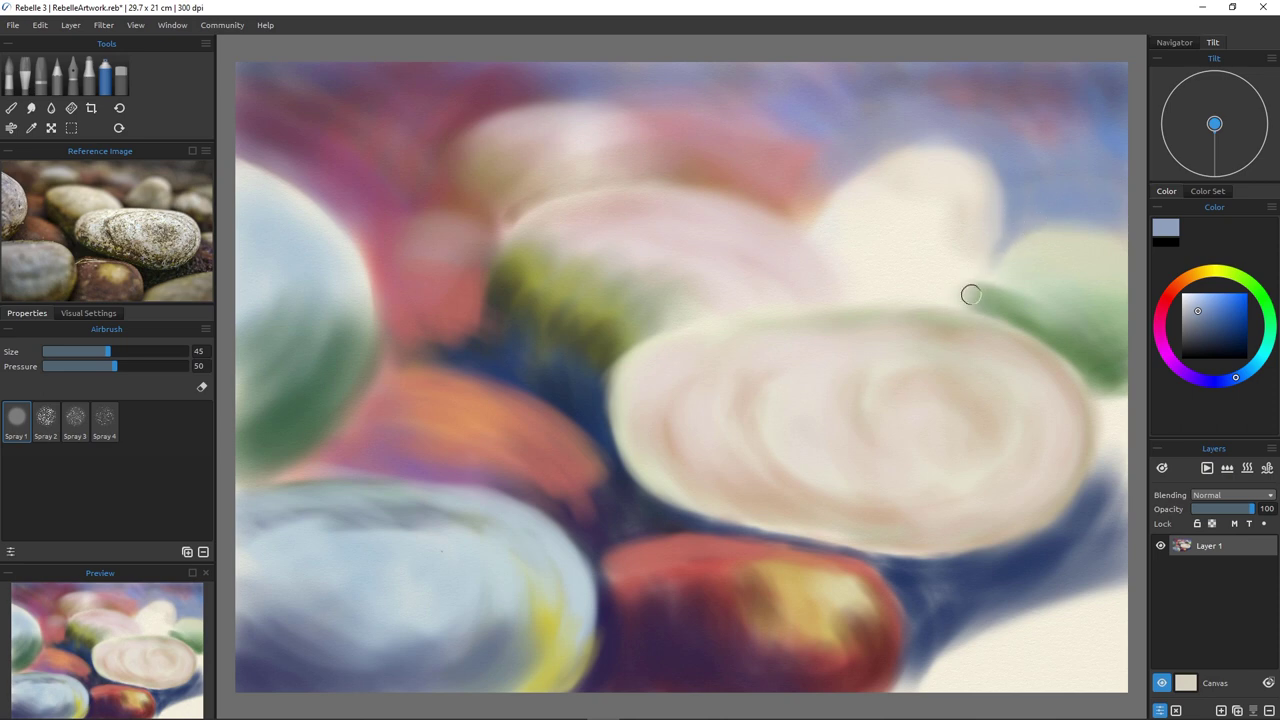
key(bracketleft)
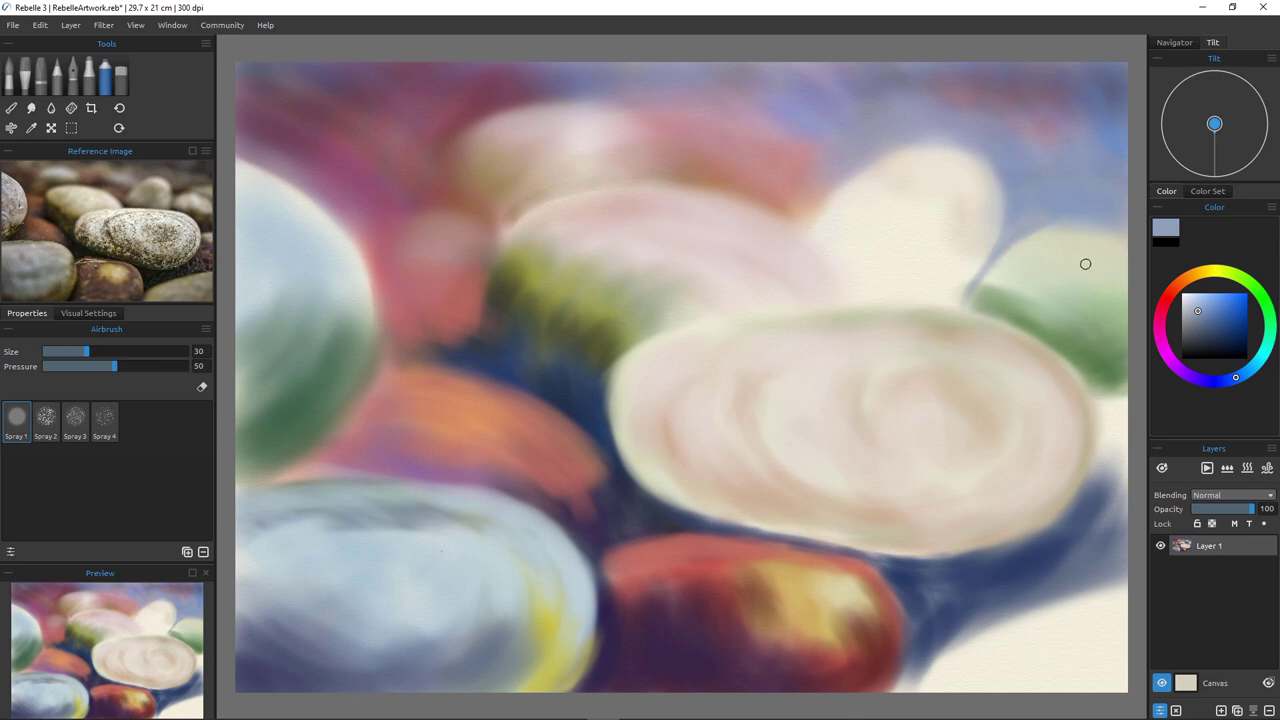
Sample pale green and airbrush it at size 100 over the green and cream stones and down the canvas's right edge.
drag(1085, 264, 1040, 260)
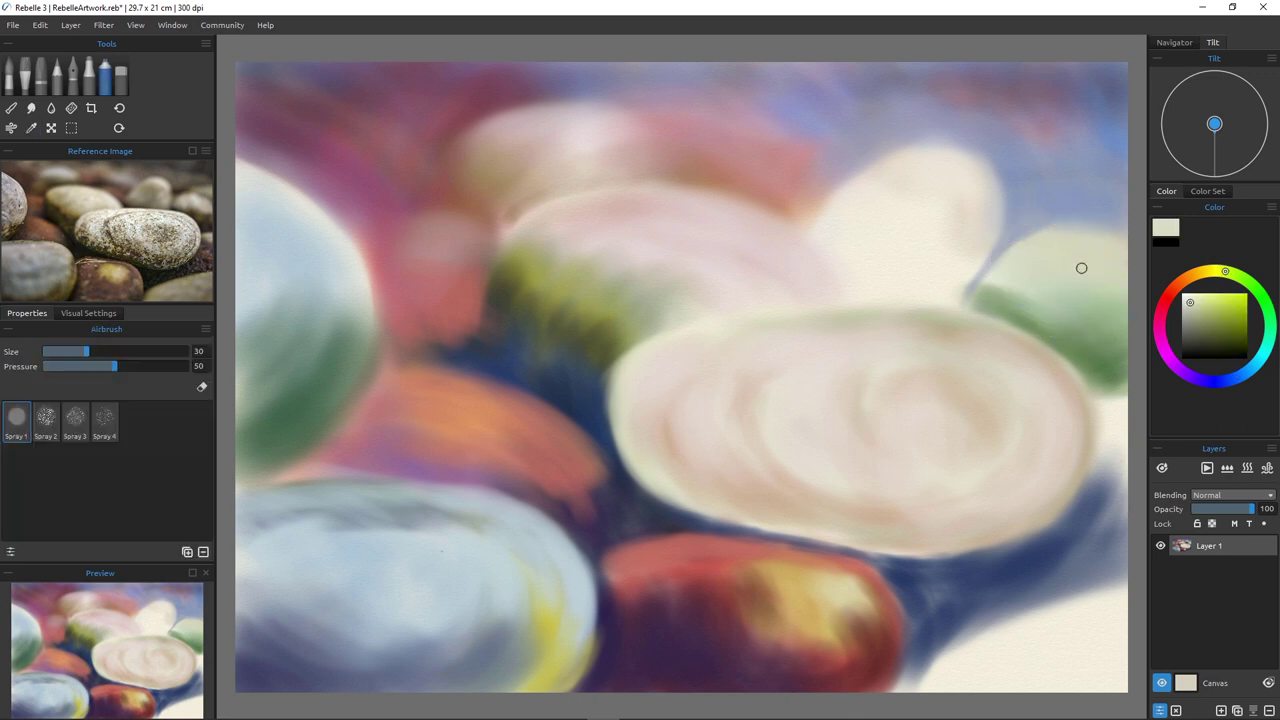
key(bracketright)
key(bracketright)
key(bracketright)
key(bracketright)
key(bracketright)
key(bracketright)
key(bracketright)
key(bracketright)
key(bracketright)
key(bracketright)
key(bracketright)
key(bracketright)
key(bracketright)
key(bracketright)
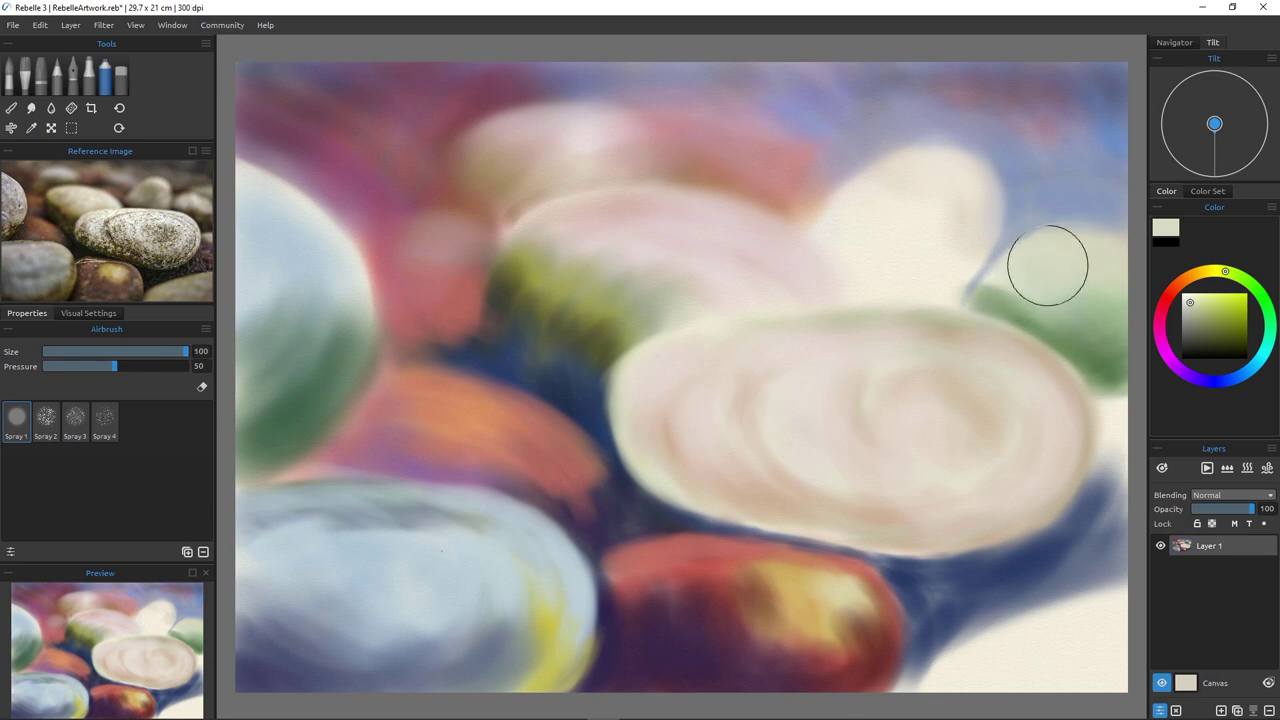
mouse_move(1047, 265)
mouse_down()
mouse_move(1019, 291)
mouse_move(1027, 275)
mouse_move(1061, 271)
mouse_move(1030, 281)
mouse_move(984, 257)
mouse_move(971, 204)
mouse_move(955, 250)
mouse_move(956, 193)
mouse_move(945, 254)
mouse_move(967, 222)
mouse_move(939, 241)
mouse_move(965, 228)
mouse_move(940, 238)
mouse_move(951, 263)
mouse_move(969, 245)
mouse_move(941, 266)
mouse_move(941, 200)
mouse_move(944, 254)
mouse_move(955, 199)
mouse_move(867, 283)
mouse_up()
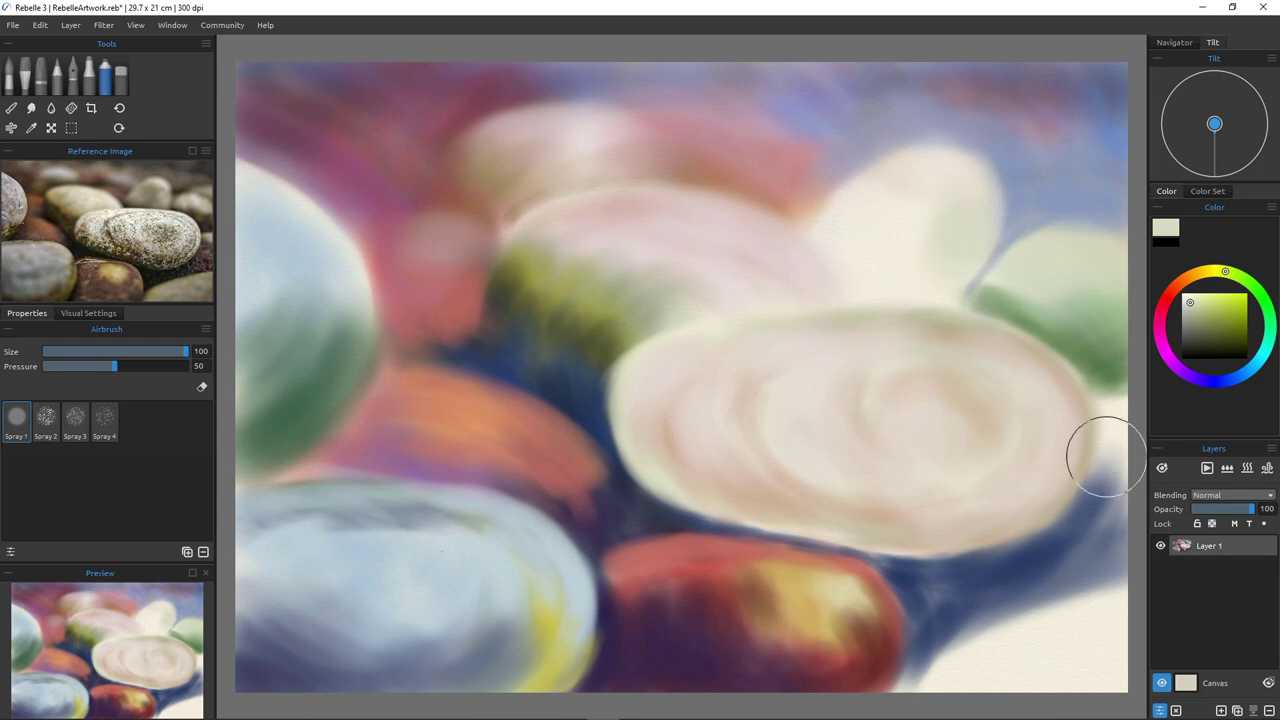
drag(1107, 450, 1099, 516)
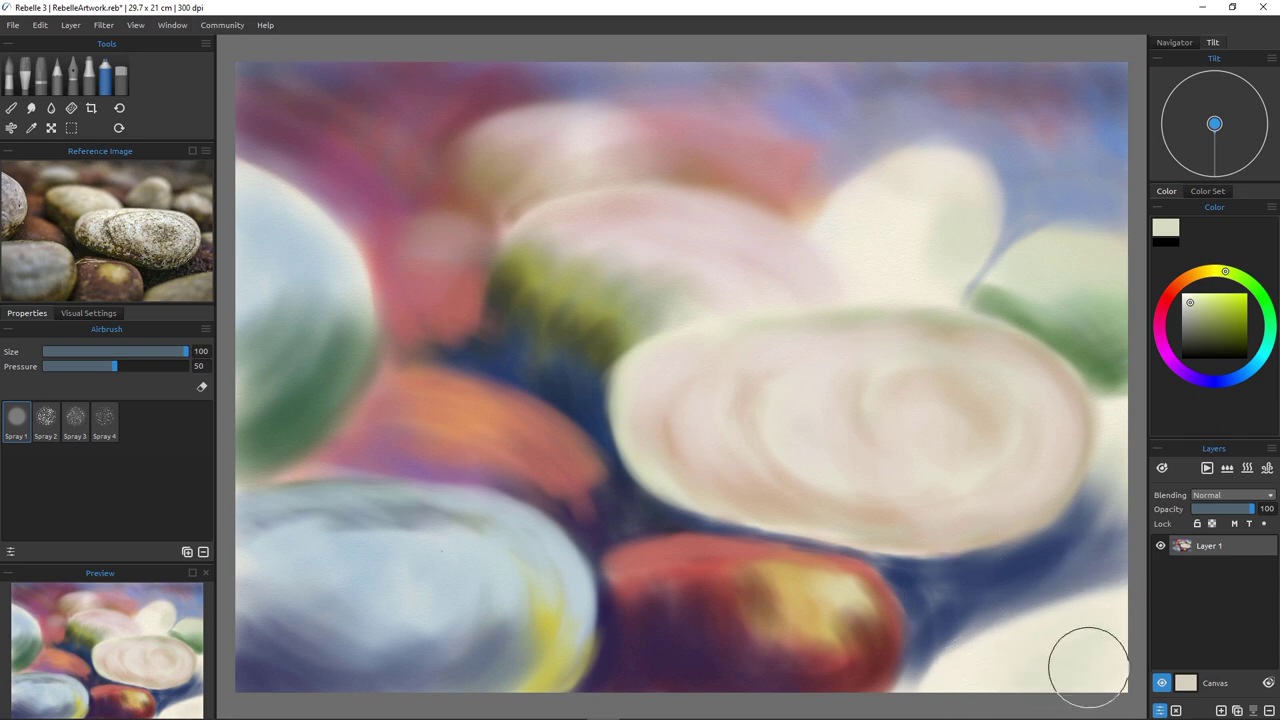
Airbrush yellow and then red over the unpainted stone in the canvas's lower-right corner.
click(1233, 306)
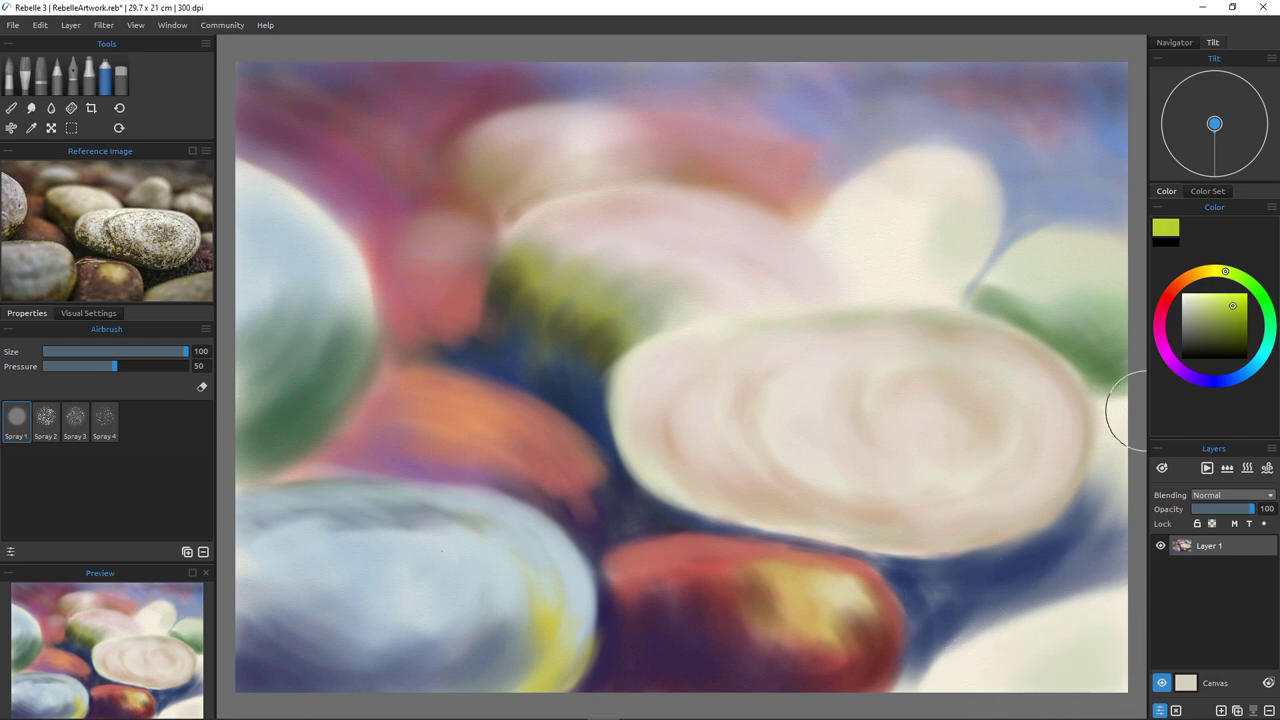
mouse_move(1050, 650)
mouse_down()
mouse_move(1100, 634)
mouse_move(1120, 685)
mouse_move(1113, 668)
mouse_move(943, 707)
mouse_up()
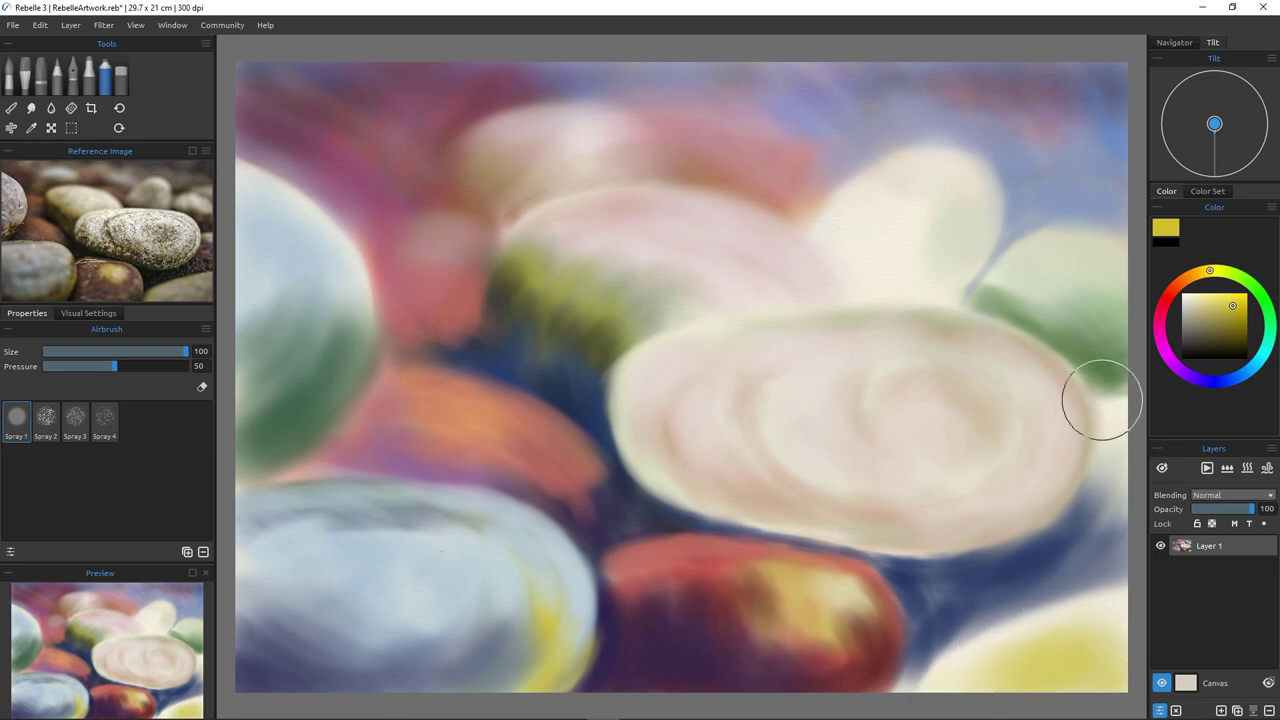
click(1172, 291)
mouse_move(1091, 617)
mouse_down()
mouse_move(1122, 675)
mouse_move(968, 705)
mouse_move(992, 660)
mouse_move(991, 694)
mouse_up()
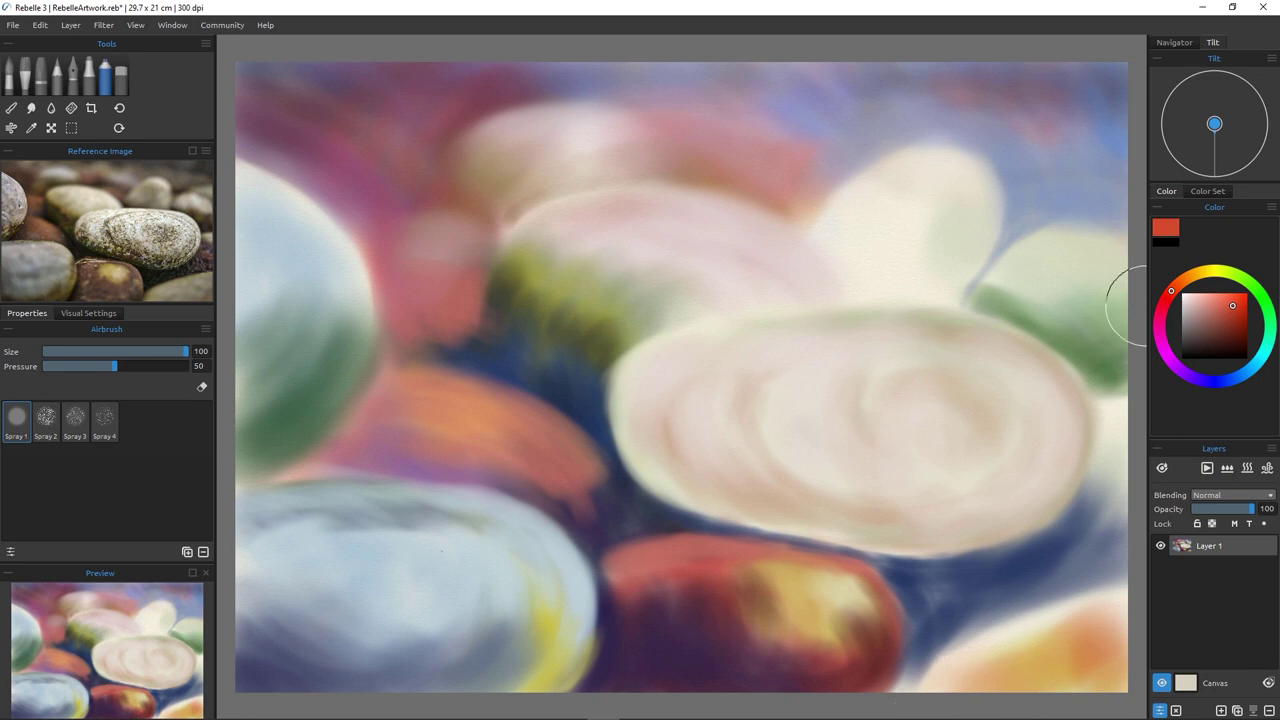
Pick pale pink and soften the lower-right corner stone, the blue shadow above it and the oval stone's right half.
click(1206, 305)
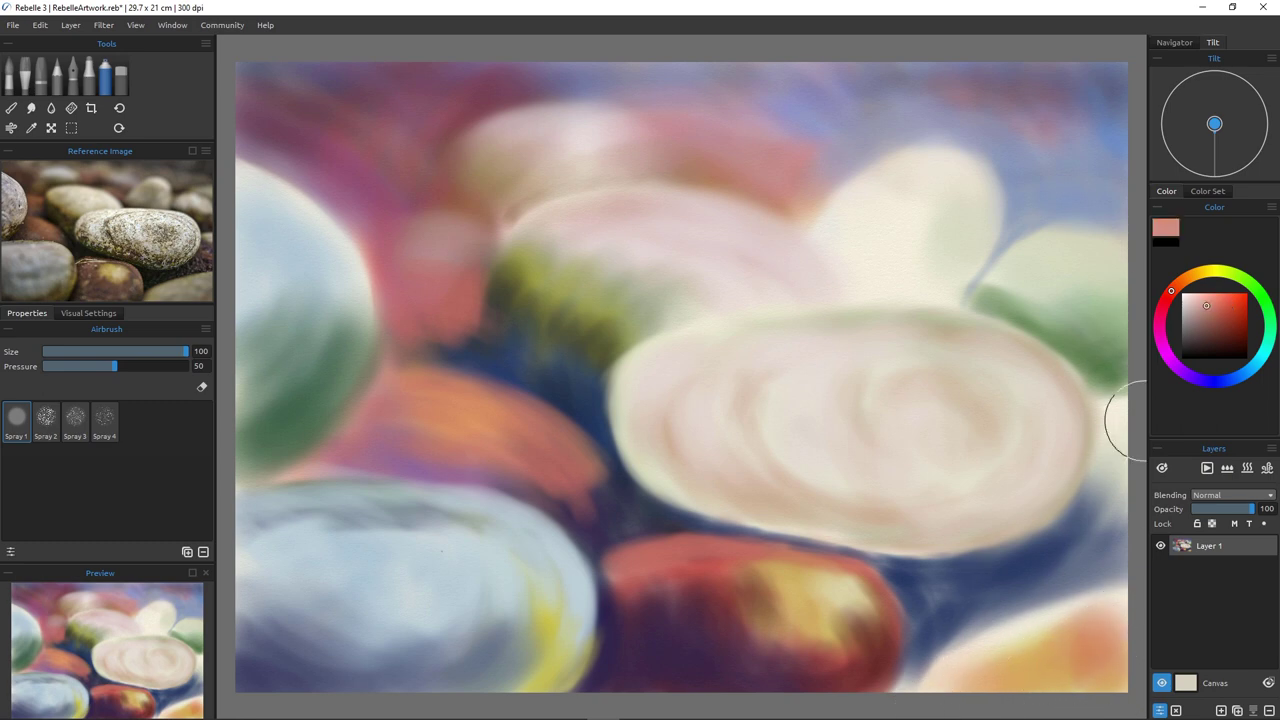
click(1188, 303)
mouse_move(1056, 657)
mouse_down()
mouse_move(1084, 634)
mouse_move(1149, 622)
mouse_move(1108, 617)
mouse_move(1127, 677)
mouse_move(1114, 697)
mouse_move(1064, 665)
mouse_move(945, 719)
mouse_move(1010, 647)
mouse_move(1092, 613)
mouse_move(968, 690)
mouse_up()
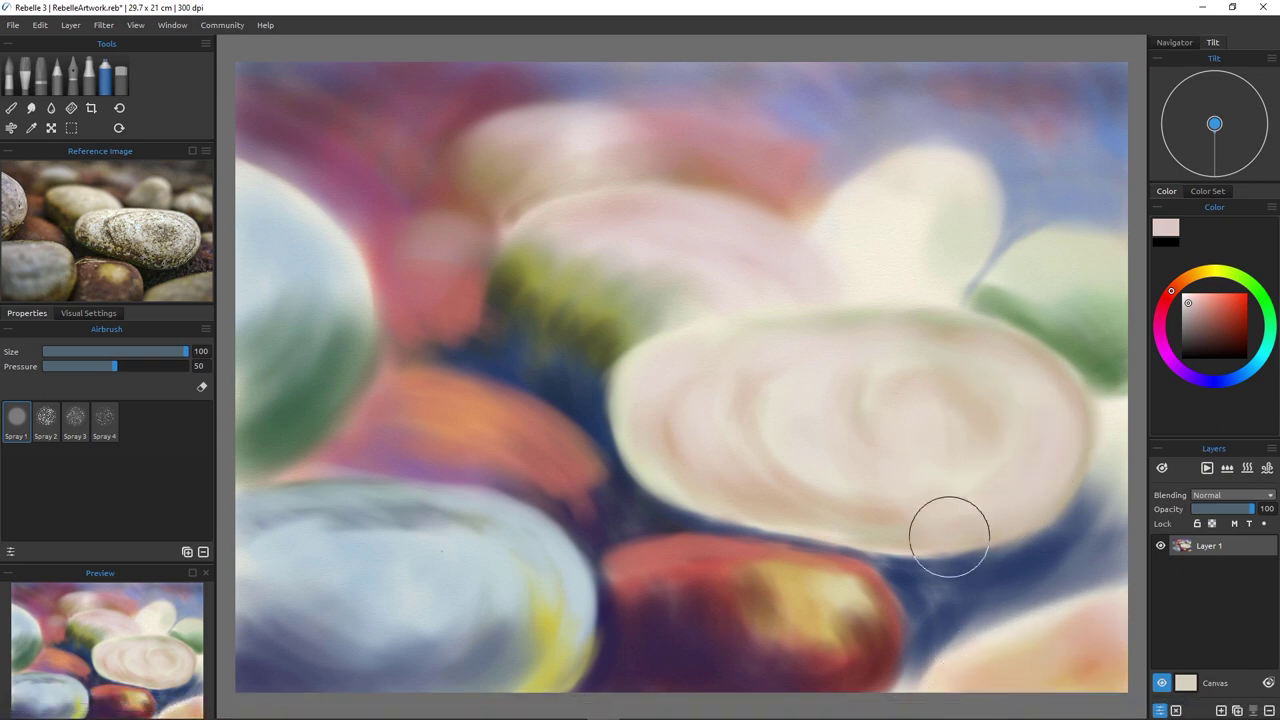
mouse_move(1023, 566)
mouse_down()
mouse_move(1100, 526)
mouse_move(1003, 585)
mouse_up()
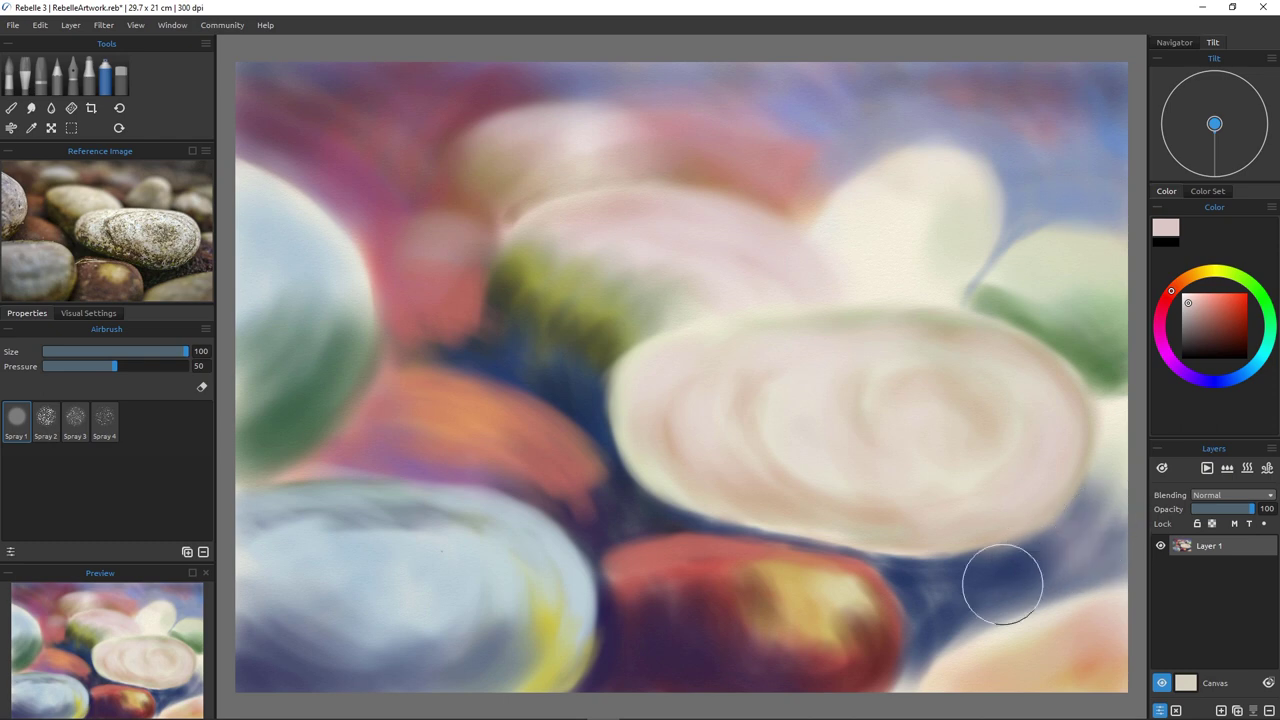
mouse_move(1107, 467)
mouse_down()
mouse_move(959, 643)
mouse_move(1061, 549)
mouse_move(1009, 581)
mouse_move(927, 581)
mouse_move(885, 667)
mouse_move(975, 592)
mouse_move(897, 600)
mouse_move(906, 423)
mouse_move(929, 397)
mouse_move(966, 474)
mouse_move(975, 382)
mouse_move(1027, 448)
mouse_move(979, 369)
mouse_move(971, 383)
mouse_move(966, 353)
mouse_move(990, 378)
mouse_move(963, 343)
mouse_move(1029, 378)
mouse_move(991, 406)
mouse_up()
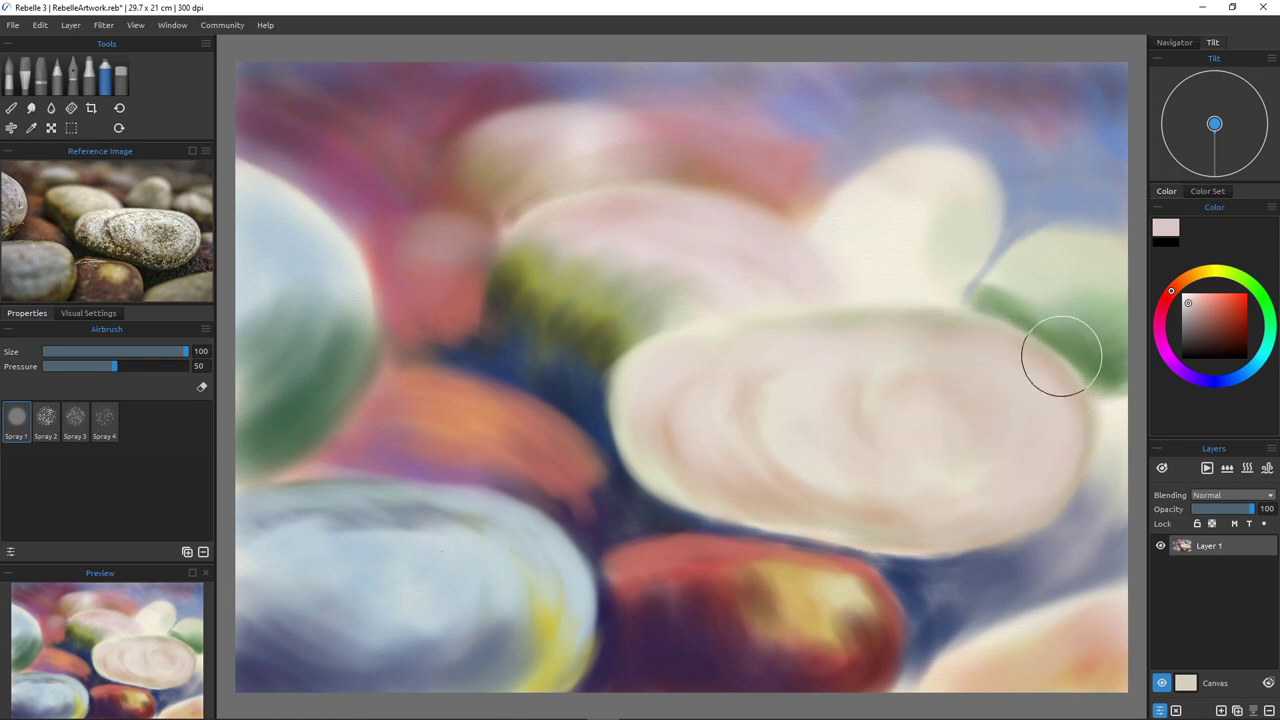
Pick dark violet and airbrush a thin shadow along the green stone's lower edge at size 30, lowering the pressure to 19 and 6.
key(bracketleft)
key(bracketleft)
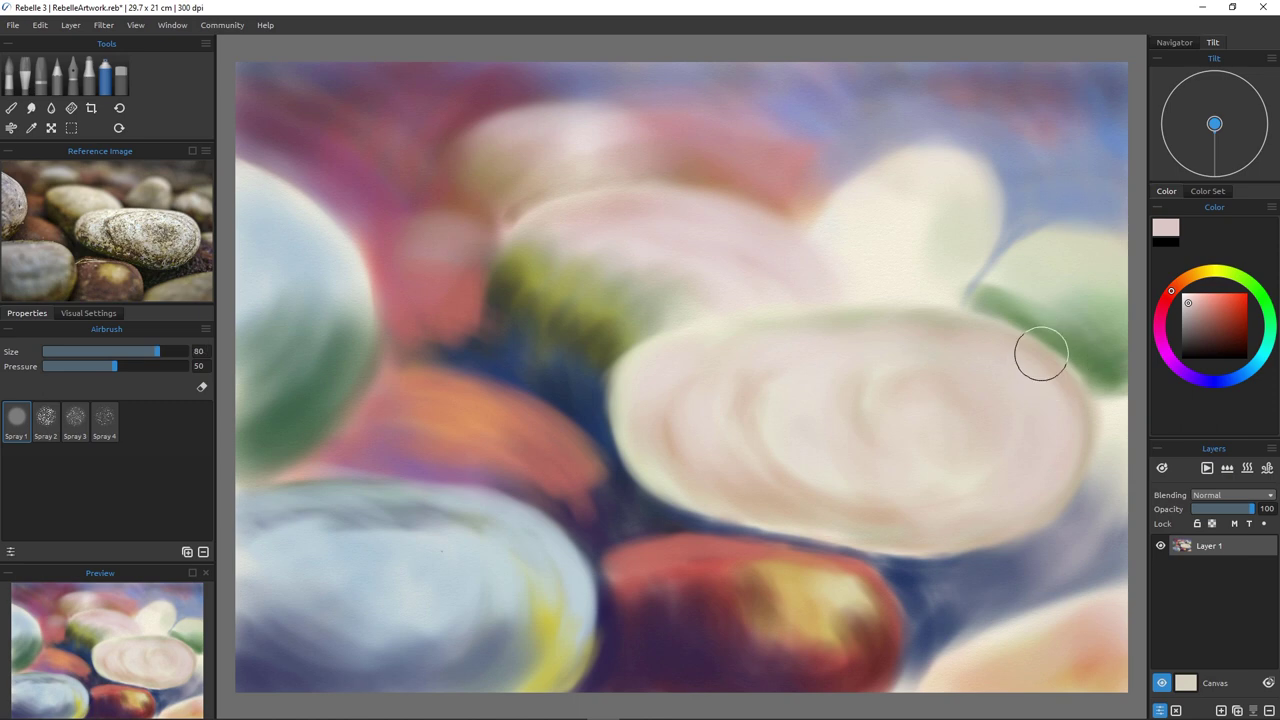
drag(114, 366, 75, 366)
click(1208, 338)
click(1204, 380)
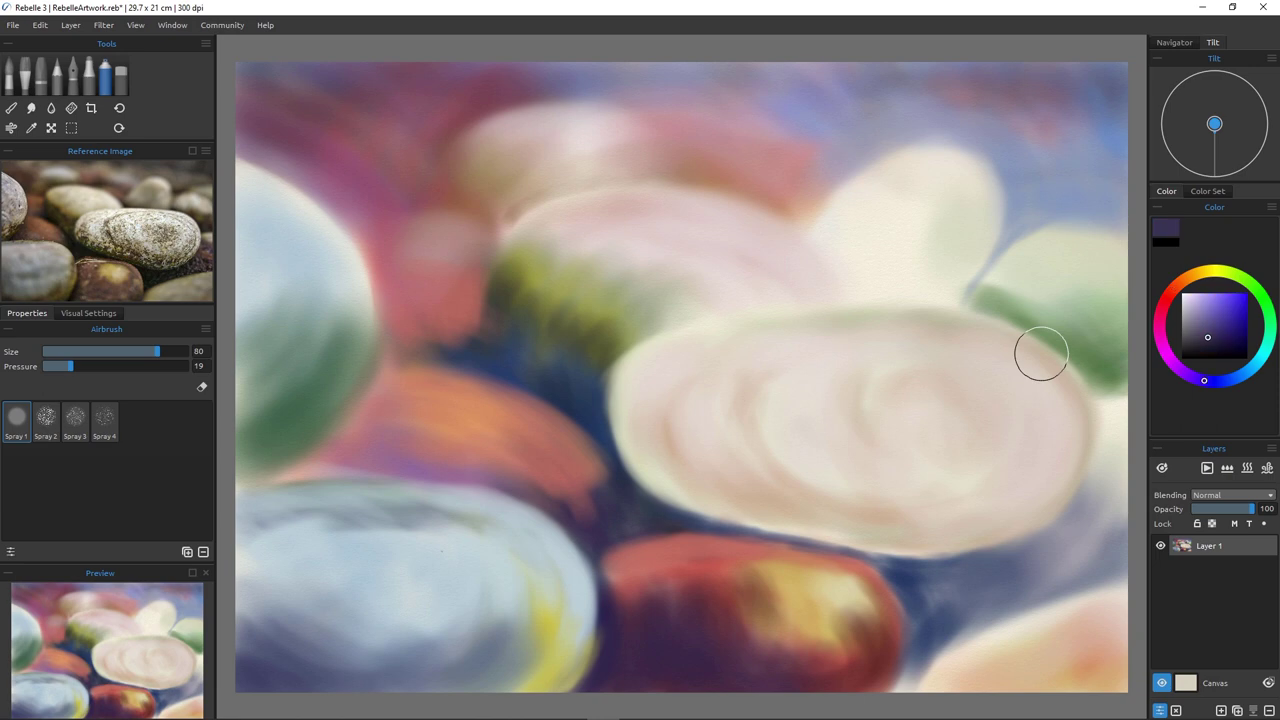
click(1225, 339)
key(bracketright)
key(bracketright)
key(bracketleft)
key(bracketleft)
key(bracketleft)
key(bracketleft)
key(bracketleft)
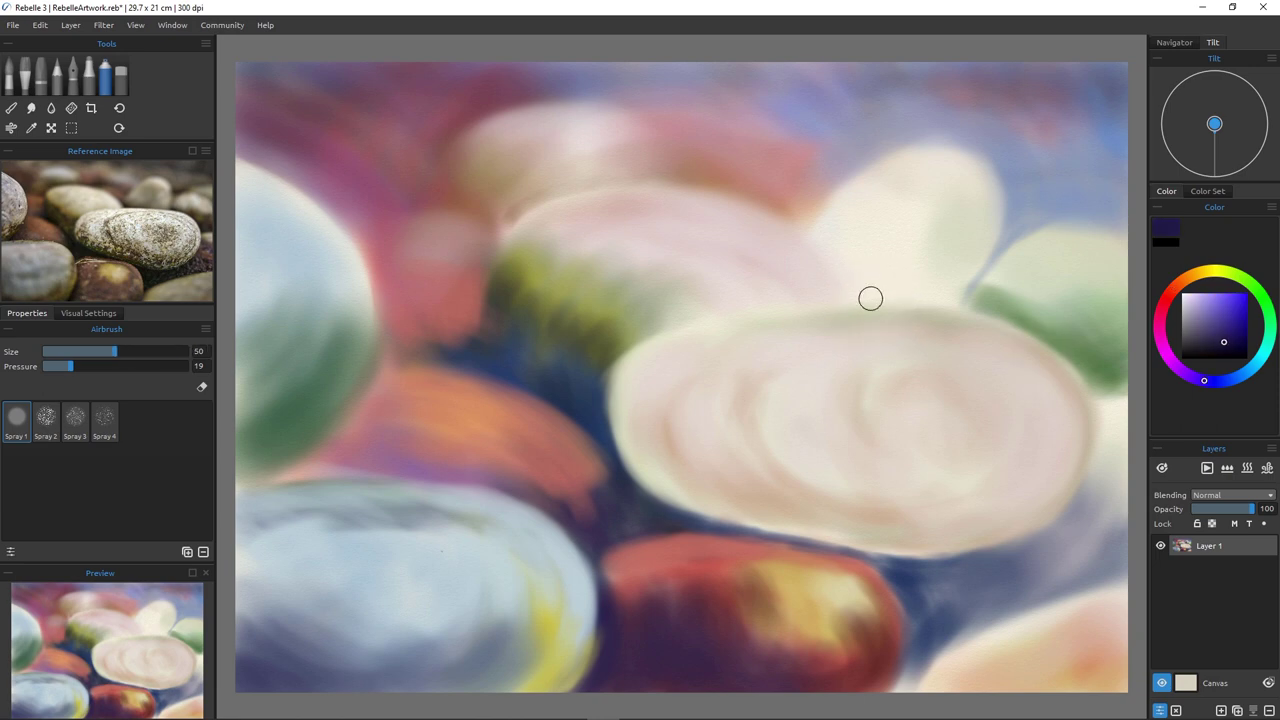
key(bracketleft)
key(bracketleft)
key(bracketleft)
key(bracketleft)
key(bracketleft)
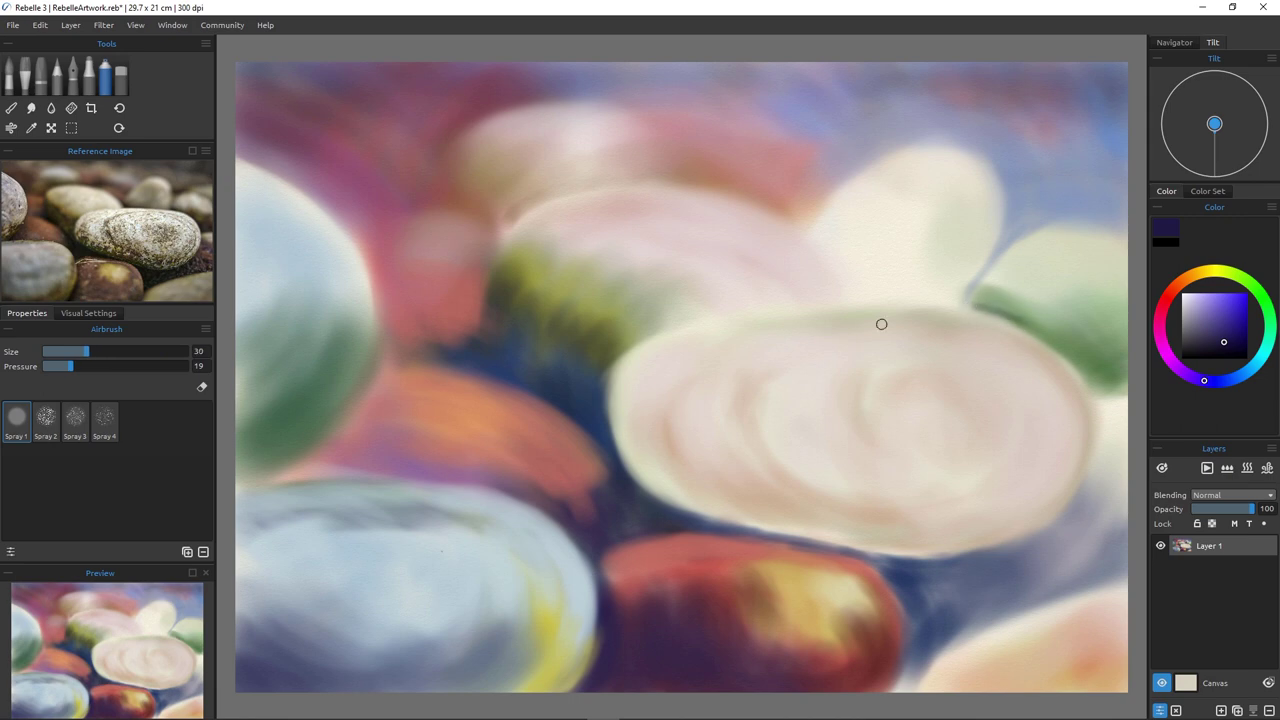
key(shift+bracketleft)
key(shift+bracketleft)
key(shift+bracketleft)
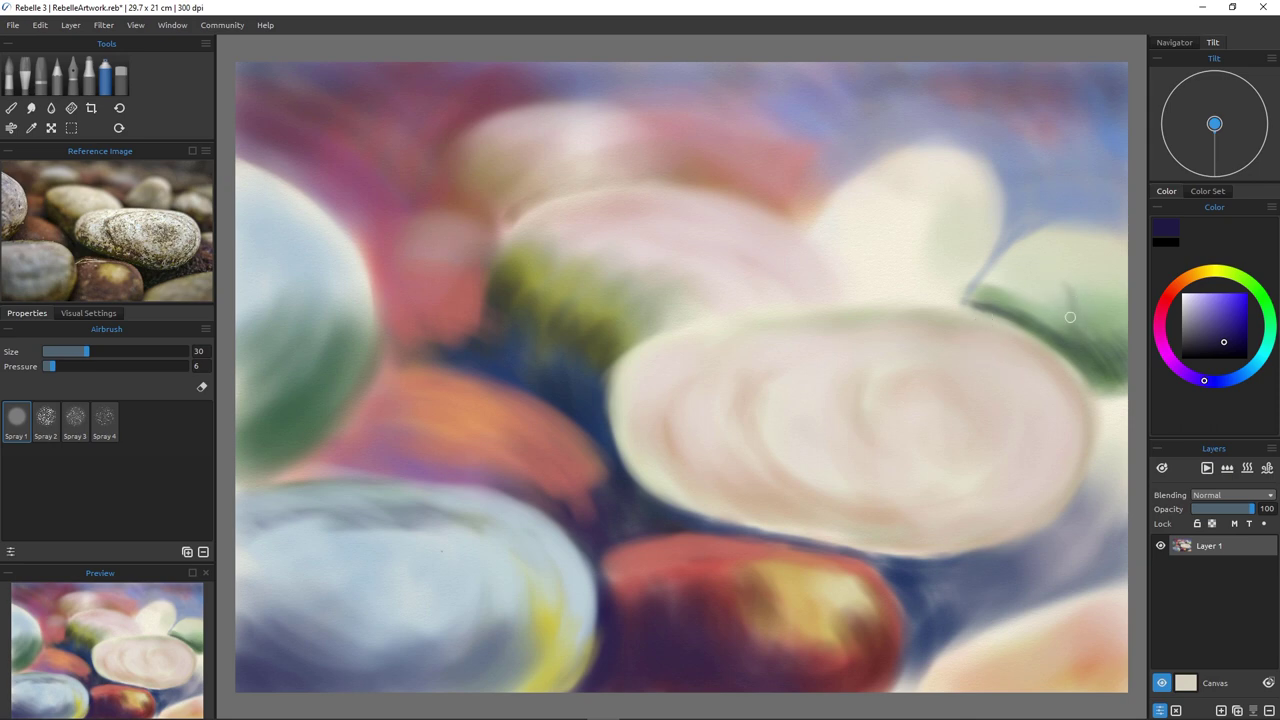
Enlarge the airbrush to 70 and shade the green stone's lower half with dark violet.
key(bracketright)
key(bracketright)
key(bracketright)
key(bracketright)
key(bracketright)
key(bracketright)
key(bracketright)
key(bracketright)
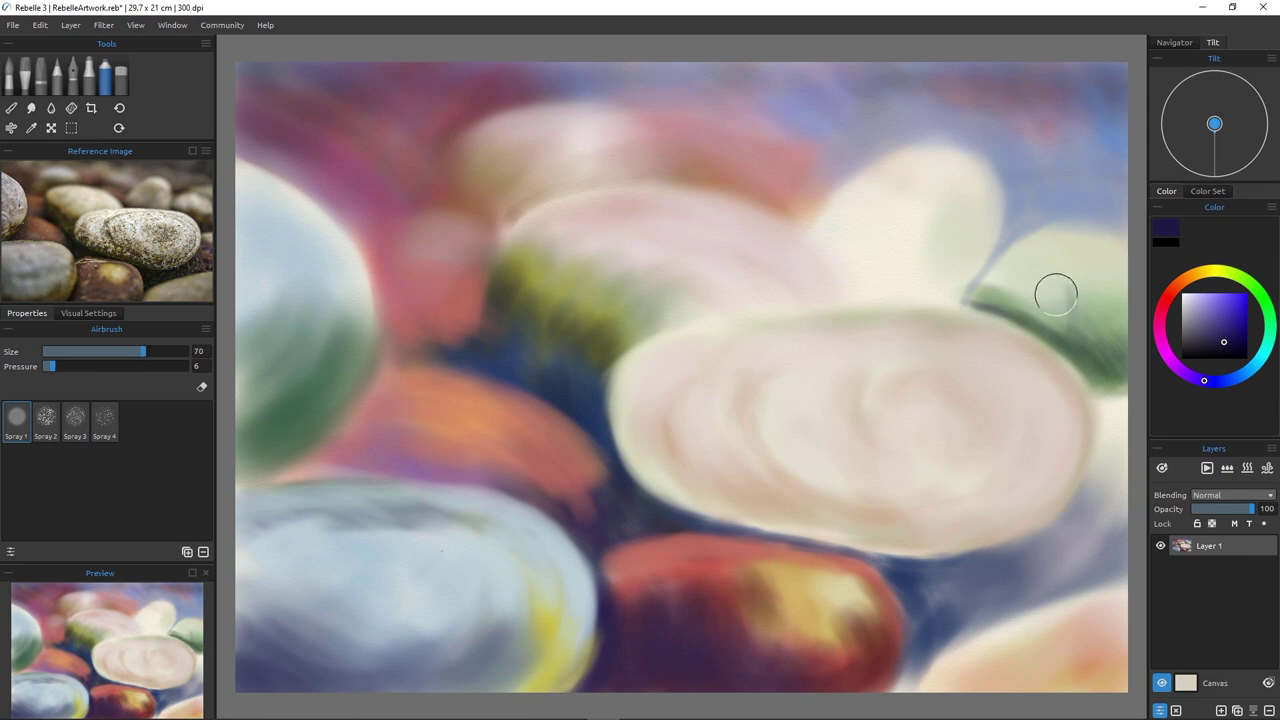
mouse_move(1050, 276)
mouse_down()
mouse_move(1064, 324)
mouse_move(1049, 269)
mouse_move(1066, 331)
mouse_move(1038, 303)
mouse_move(1067, 330)
mouse_move(1036, 312)
mouse_move(1098, 359)
mouse_move(1062, 290)
mouse_move(1079, 290)
mouse_move(1108, 358)
mouse_move(1075, 297)
mouse_move(1093, 344)
mouse_move(1105, 332)
mouse_move(1123, 367)
mouse_move(1118, 307)
mouse_move(1133, 351)
mouse_move(1146, 341)
mouse_move(1101, 348)
mouse_move(1107, 298)
mouse_move(1113, 327)
mouse_move(1123, 290)
mouse_move(1129, 345)
mouse_move(1106, 302)
mouse_move(1088, 302)
mouse_move(1097, 348)
mouse_move(1109, 343)
mouse_move(1021, 301)
mouse_move(1085, 338)
mouse_move(1112, 375)
mouse_move(1144, 307)
mouse_up()
Pick a muted blue and blend it lightly over the green stone's shaded lower right.
click(1207, 319)
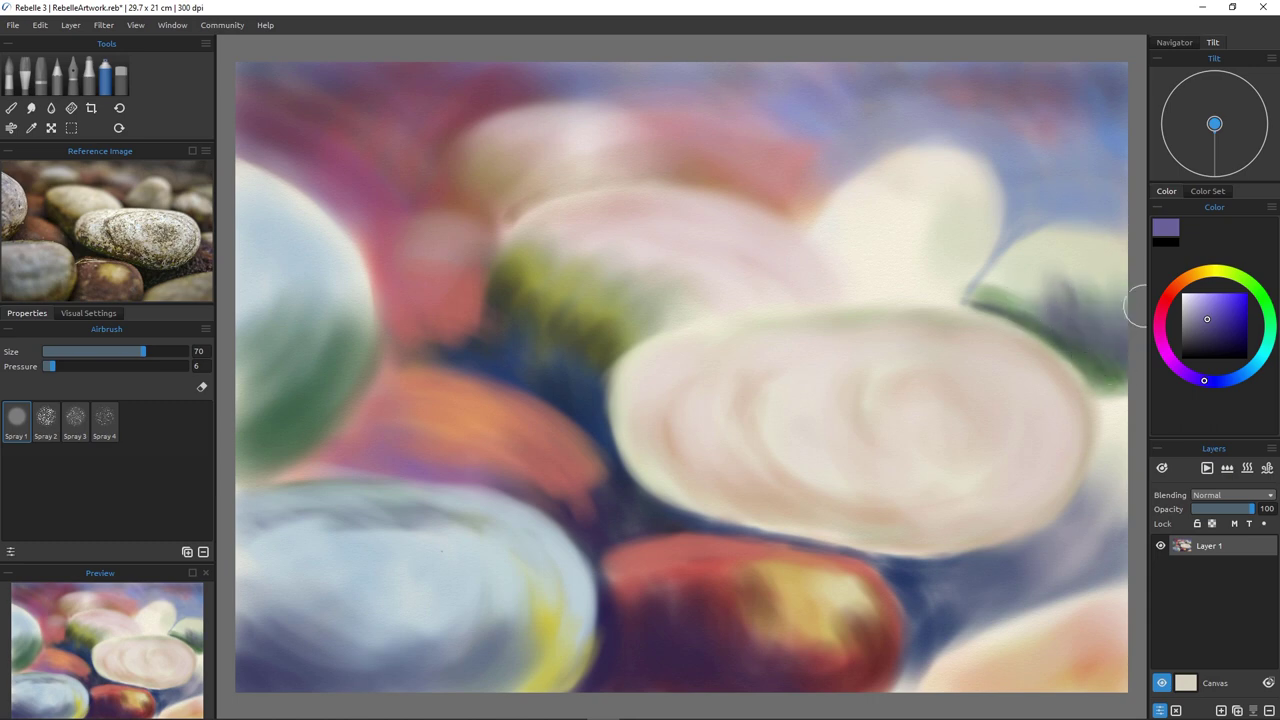
click(1235, 377)
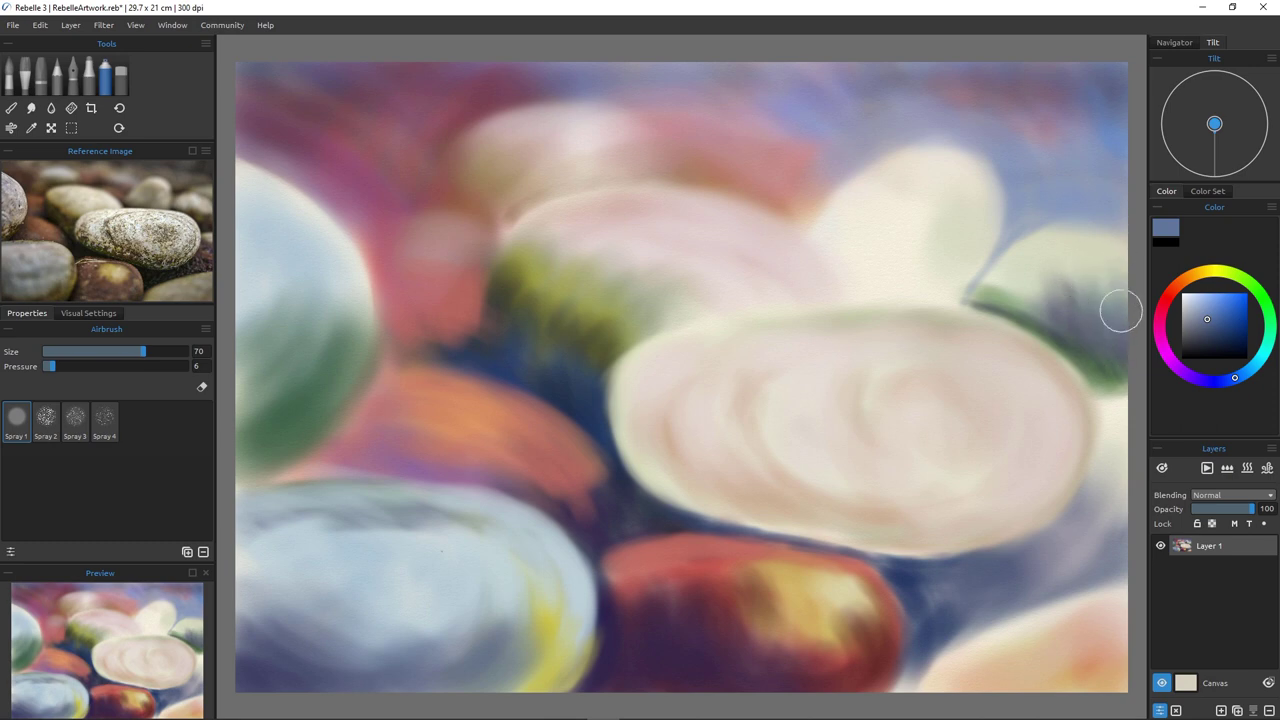
mouse_move(1121, 311)
mouse_down()
mouse_move(1109, 374)
mouse_move(1137, 379)
mouse_move(1074, 349)
mouse_up()
Sample grey-green and airbrush the green stone's left outline and the background beside it at sizes 30 and 70.
alt+click(1029, 290)
key(bracketleft)
key(bracketleft)
key(bracketleft)
key(bracketleft)
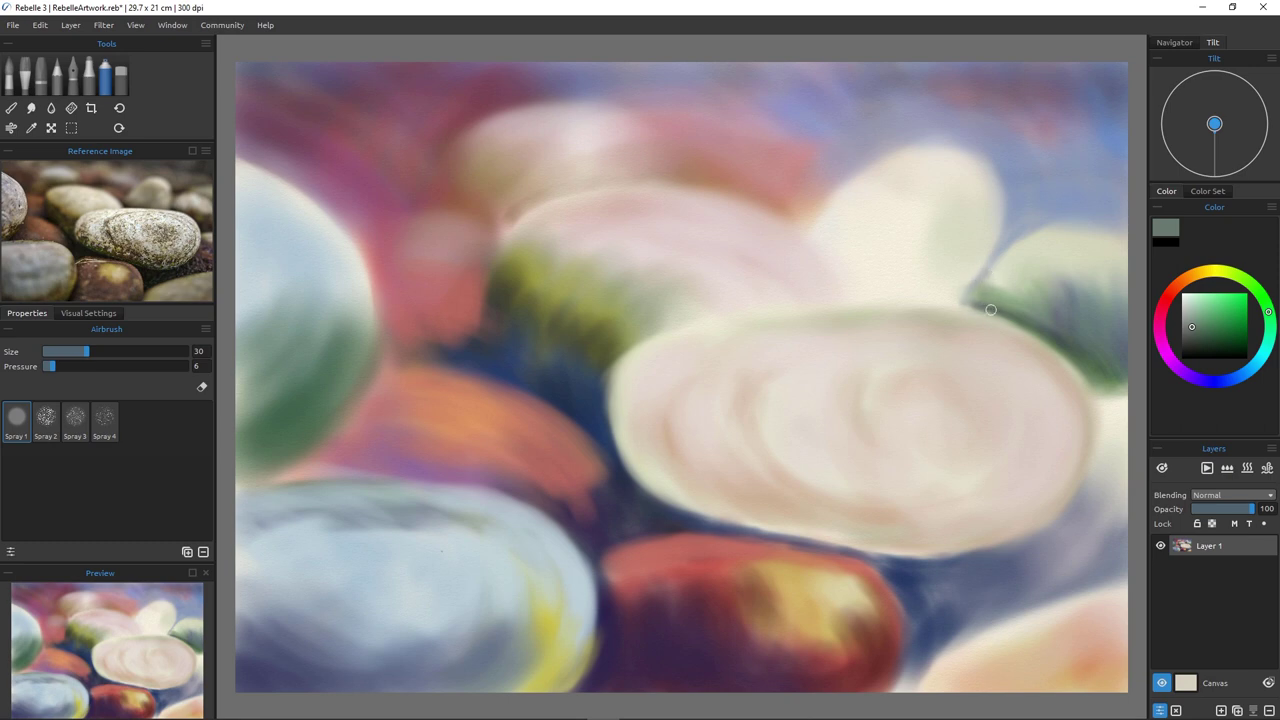
drag(990, 310, 995, 293)
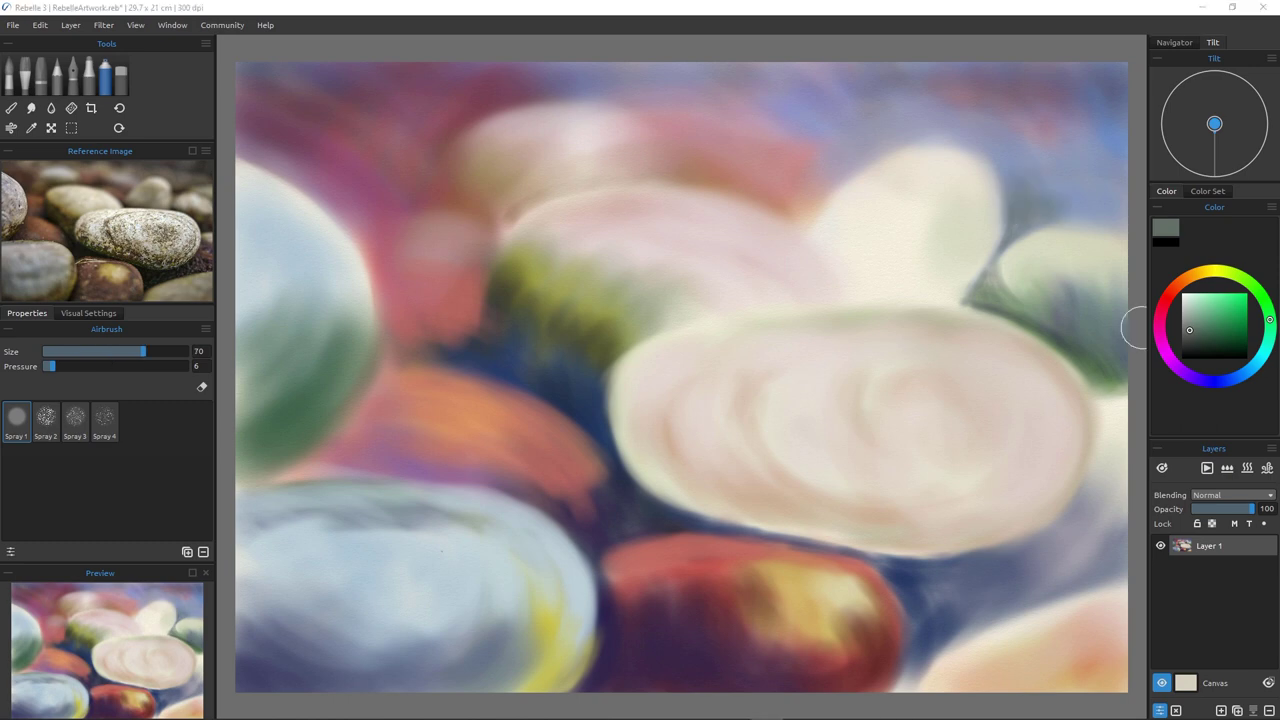
Line the gap between the cream and oval stones and the cream stone's lower left with grey-green and sampled muted blue.
key(bracketleft)
key(bracketleft)
key(bracketleft)
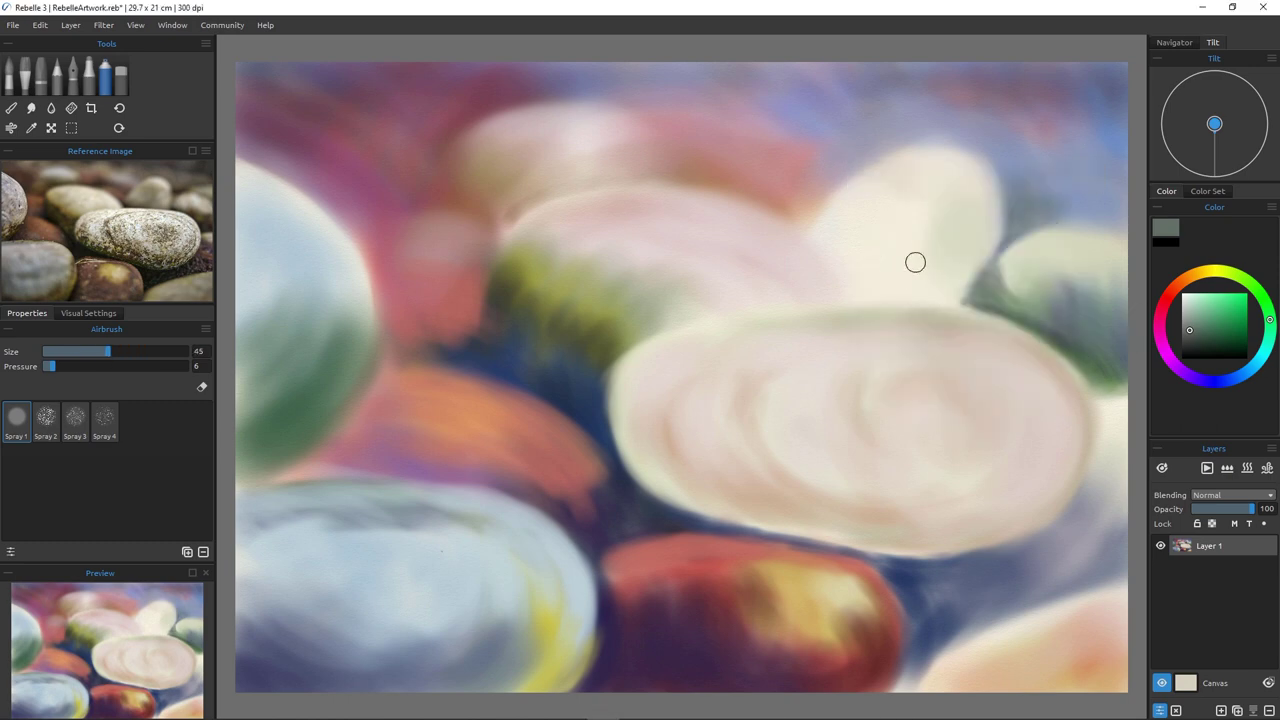
mouse_move(968, 296)
mouse_down()
mouse_move(829, 300)
mouse_move(965, 294)
mouse_up()
key(bracketright)
alt+click(1012, 208)
drag(945, 278, 872, 286)
key(bracketleft)
mouse_move(811, 241)
mouse_down()
mouse_move(848, 270)
mouse_move(712, 187)
mouse_move(856, 264)
mouse_move(859, 242)
mouse_move(853, 272)
mouse_move(917, 246)
mouse_up()
Sample the background colour at the cream stone's upper left and shade across the stone with a larger airbrush.
key(bracketleft)
key(bracketleft)
key(bracketright)
key(bracketright)
key(bracketright)
alt+click(860, 150)
key(bracketright)
key(bracketright)
key(bracketright)
key(bracketright)
drag(944, 193, 843, 280)
Shift the colour to a warm tan and deepen the cream stone's lower shading with large and small strokes.
click(1196, 273)
mouse_move(905, 195)
mouse_down()
mouse_move(951, 184)
mouse_move(918, 268)
mouse_up()
key(bracketleft)
key(bracketleft)
key(bracketleft)
key(bracketleft)
mouse_move(822, 241)
mouse_down()
mouse_move(927, 261)
mouse_move(866, 281)
mouse_move(948, 251)
mouse_up()
Sample muted pink and dark olive and airbrush the boundary between the back stone and the pink stone's upper left edge.
click(1211, 321)
alt+click(705, 170)
key(bracketleft)
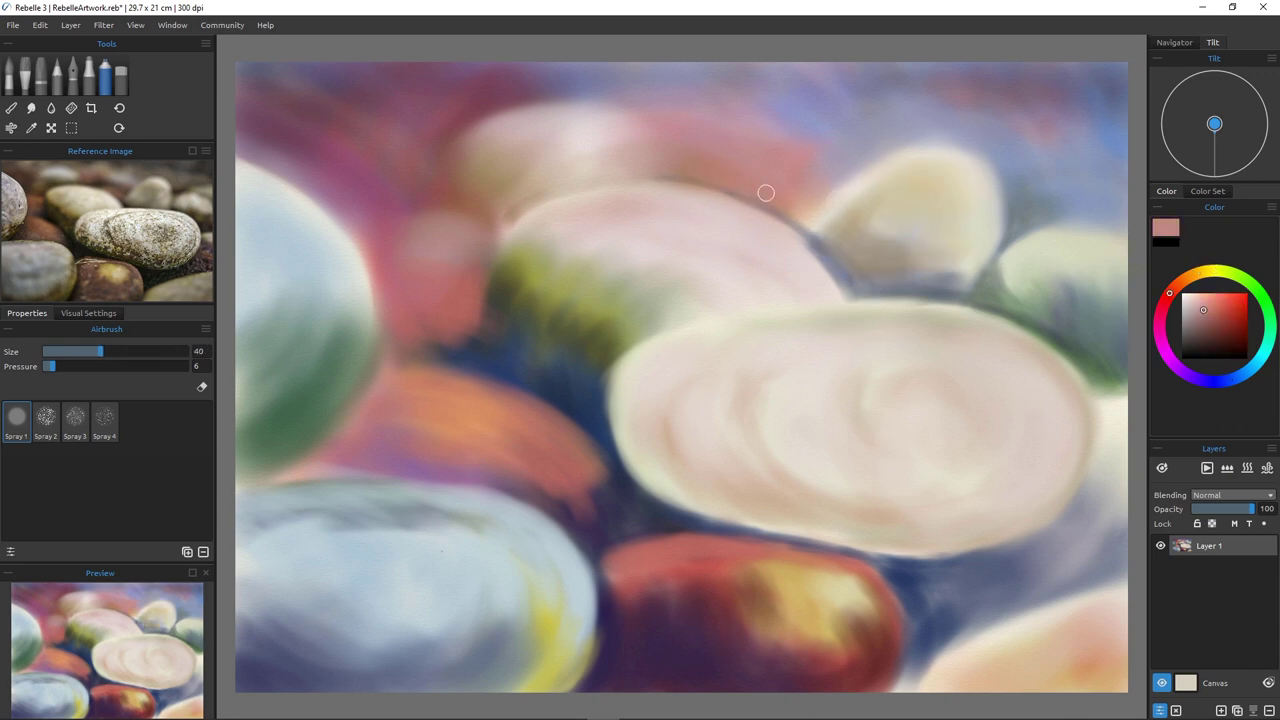
alt+click(504, 277)
drag(618, 178, 524, 210)
mouse_move(622, 178)
mouse_down()
mouse_move(552, 190)
mouse_move(540, 237)
mouse_up()
Lower the airbrush pressure to 4 and shade beneath the back stone with a sampled tone, continuing toward the small stone beside it.
click(48, 366)
key(bracketright)
key(bracketright)
key(bracketright)
key(bracketright)
key(bracketright)
key(bracketright)
key(bracketleft)
key(bracketleft)
key(bracketleft)
alt+click(550, 228)
key(bracketleft)
key(bracketleft)
key(bracketleft)
key(bracketright)
mouse_move(621, 181)
mouse_down()
mouse_move(528, 255)
mouse_move(537, 181)
mouse_move(514, 206)
mouse_move(511, 292)
mouse_move(532, 181)
mouse_move(594, 170)
mouse_move(683, 185)
mouse_move(534, 186)
mouse_move(507, 172)
mouse_move(509, 229)
mouse_move(472, 175)
mouse_move(452, 219)
mouse_move(434, 182)
mouse_up()
Lighten the back stone and the small stone left of it with sampled tones and pale lavender at size 60.
alt+click(522, 198)
alt+click(511, 289)
key(bracketright)
key(bracketright)
key(bracketright)
key(bracketright)
key(bracketright)
key(bracketleft)
key(bracketleft)
key(bracketleft)
key(bracketleft)
alt+click(552, 148)
mouse_move(526, 164)
mouse_down()
mouse_move(592, 160)
mouse_move(486, 164)
mouse_move(594, 131)
mouse_up()
mouse_move(447, 186)
mouse_down()
mouse_move(417, 214)
mouse_move(418, 170)
mouse_move(440, 192)
mouse_move(382, 266)
mouse_move(434, 213)
mouse_up()
click(1224, 380)
drag(430, 203, 411, 183)
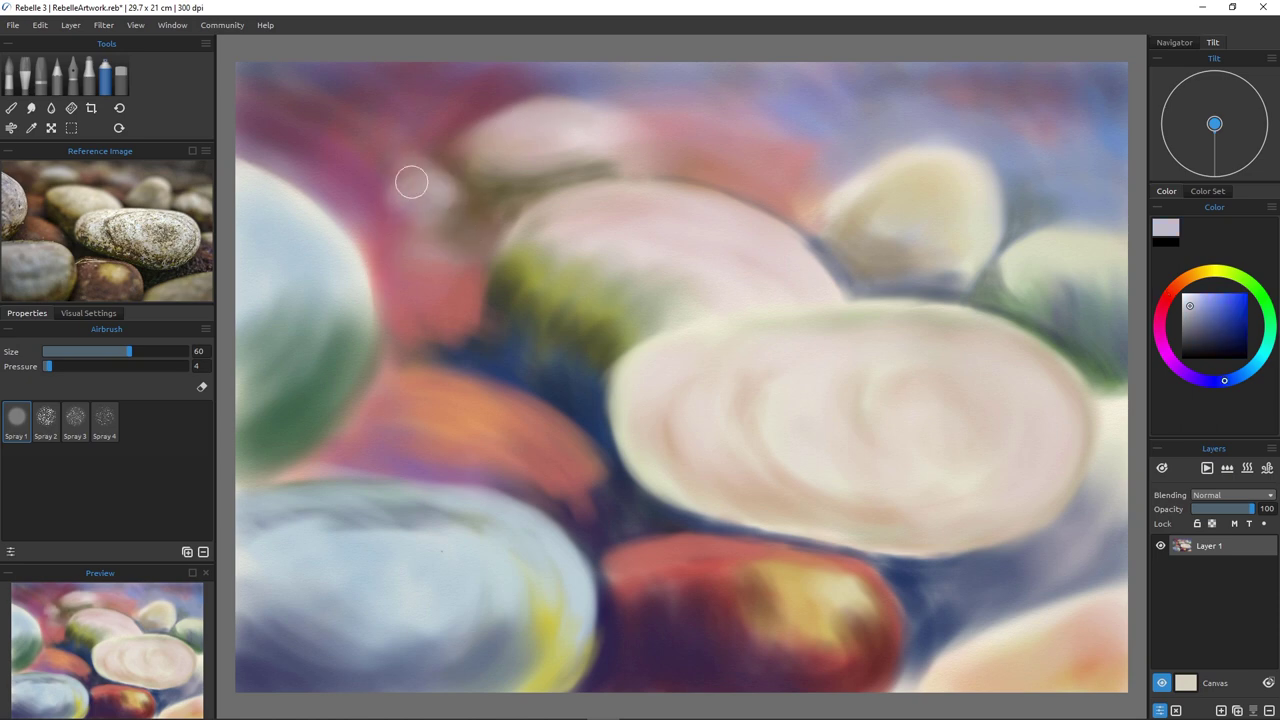
Sample tones from the back stone, blend its lower left shading and rework the small stone beside it.
alt+click(515, 179)
mouse_move(515, 178)
mouse_down()
mouse_move(592, 153)
mouse_move(542, 148)
mouse_up()
alt+click(563, 126)
mouse_move(441, 162)
mouse_down()
mouse_move(421, 257)
mouse_move(440, 220)
mouse_up()
alt+click(421, 257)
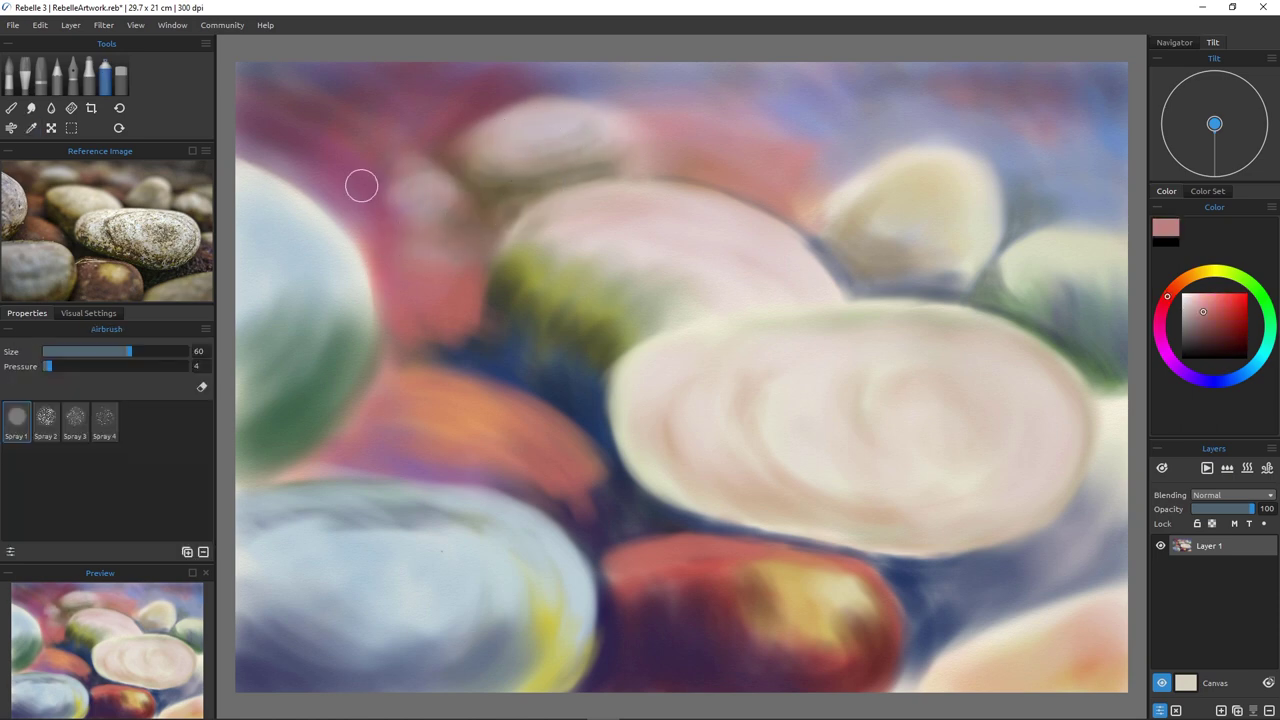
Enlarge the airbrush to size 100 and brush sampled cream along the tops of the cream and pale green stones.
key(])
key(])
key(])
key(])
alt+click(946, 203)
drag(900, 191, 907, 175)
drag(1045, 222, 1105, 216)
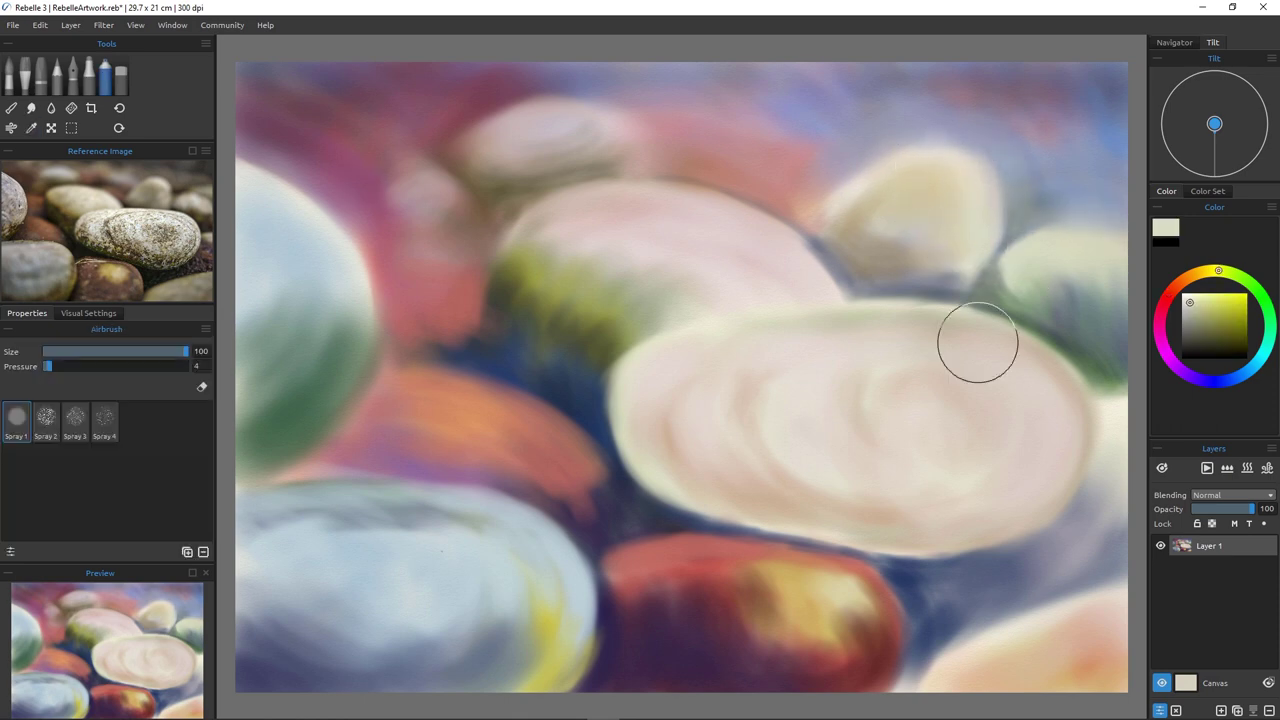
Sample dark blue near the cream stone and darken the background above the cream and pale green stones with small and large strokes.
alt+click(1010, 234)
key([)
key([)
key([)
key([)
key([)
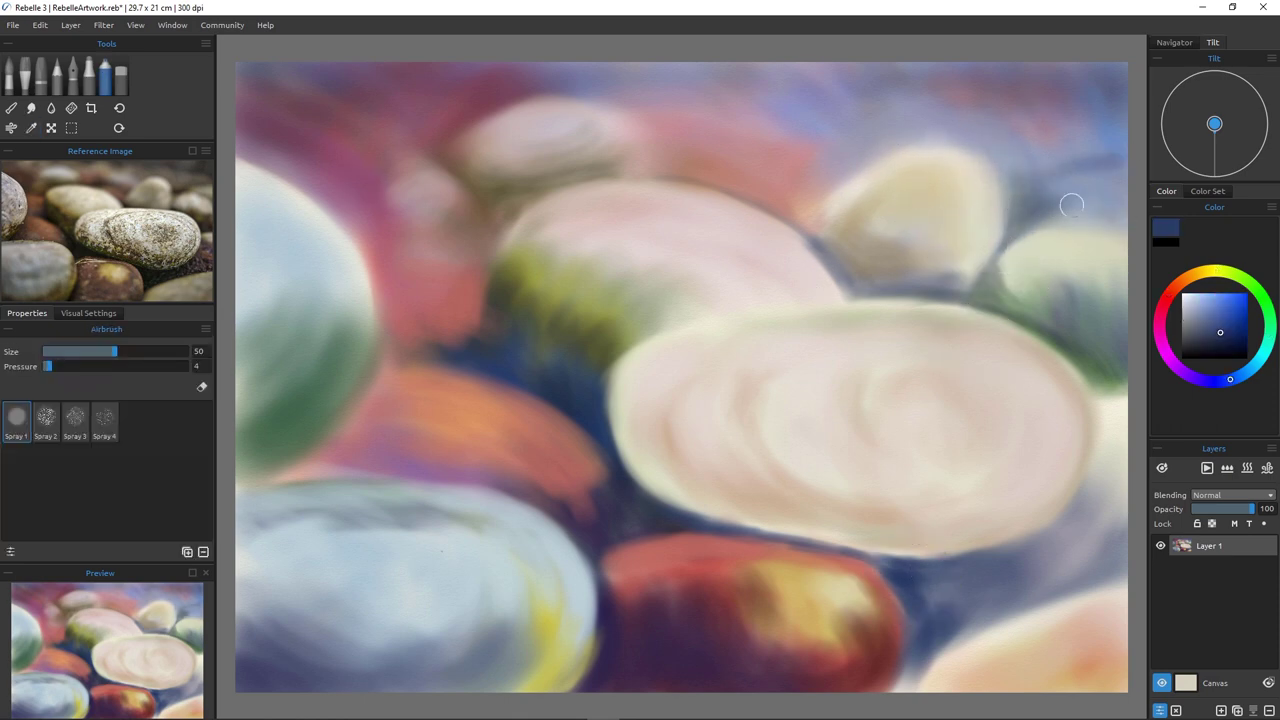
key(bracketright)
key(bracketright)
key(bracketright)
key(bracketright)
key(bracketright)
mouse_move(1075, 141)
mouse_down()
mouse_move(1008, 147)
mouse_move(1016, 122)
mouse_move(989, 171)
mouse_up()
Sample a light blue and airbrush a soft blurred stone shape in the background above the pale green stone.
alt+click(1087, 215)
key(bracketleft)
key(bracketleft)
key(bracketleft)
key(bracketleft)
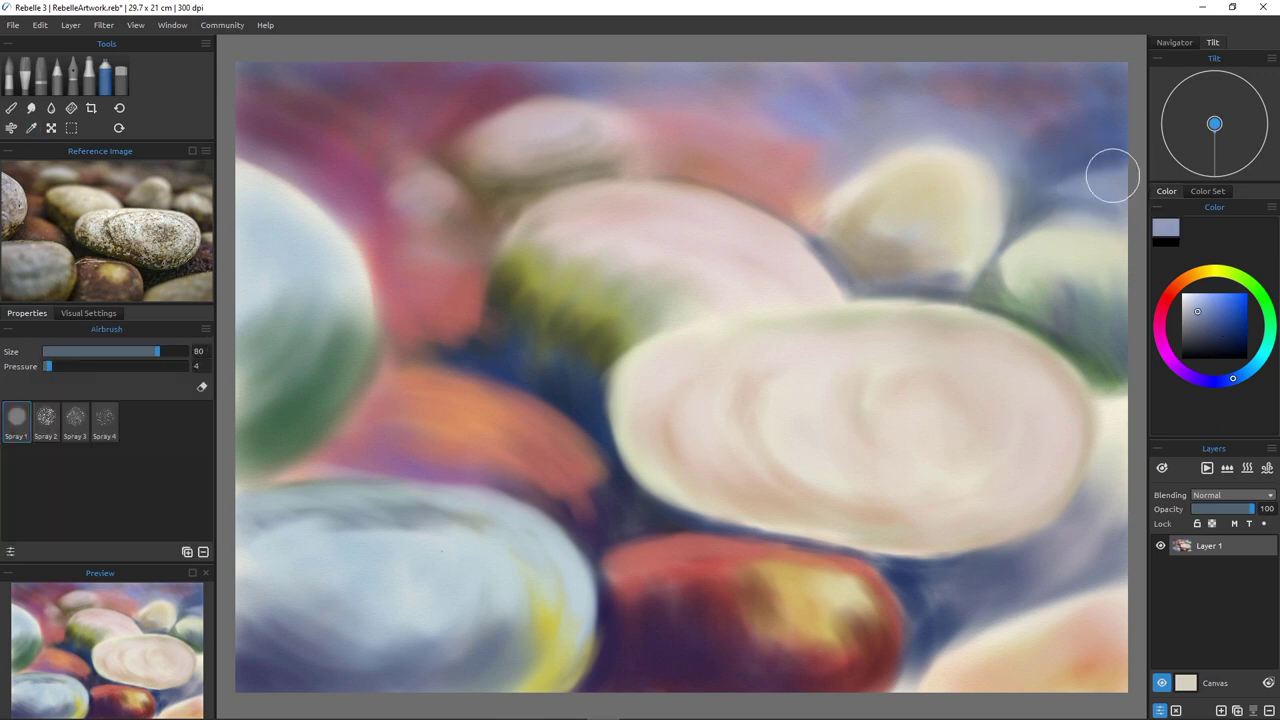
drag(1111, 177, 1090, 186)
Sample neutral and blue-grey tones at size 60, shade the large blue stone with curved strokes and touch the green stone's right side.
alt+click(980, 286)
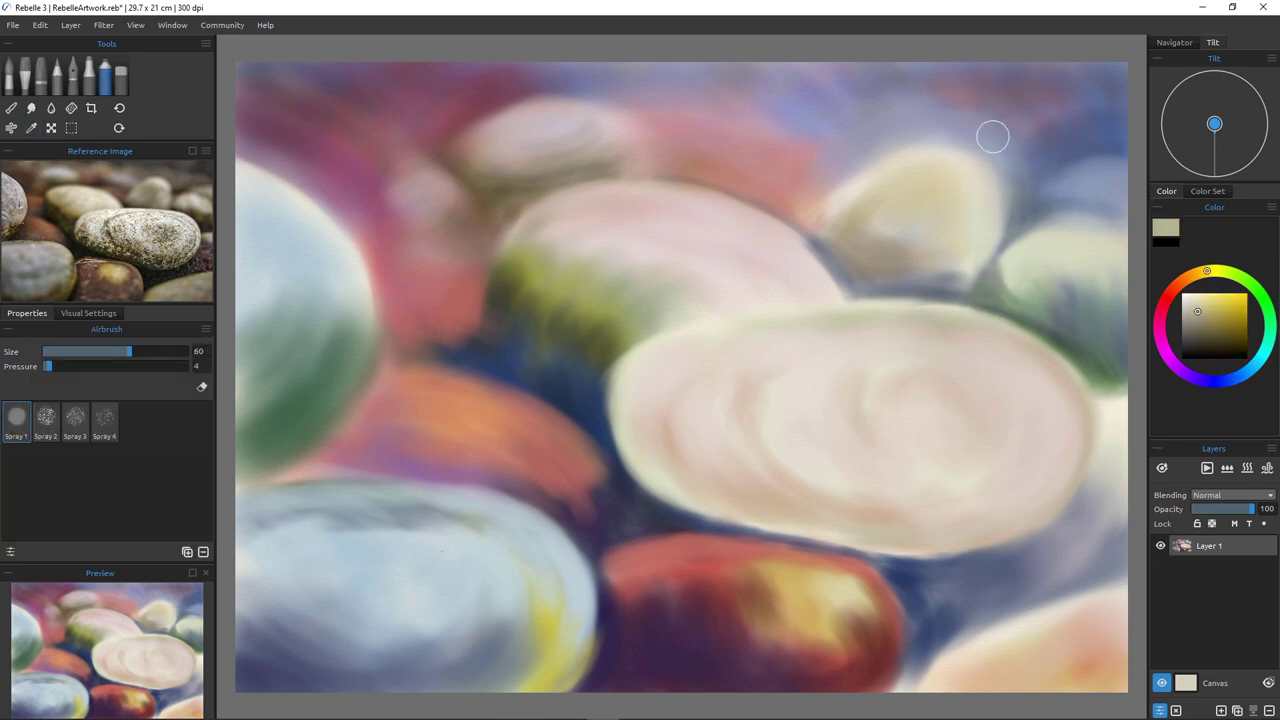
alt+click(546, 114)
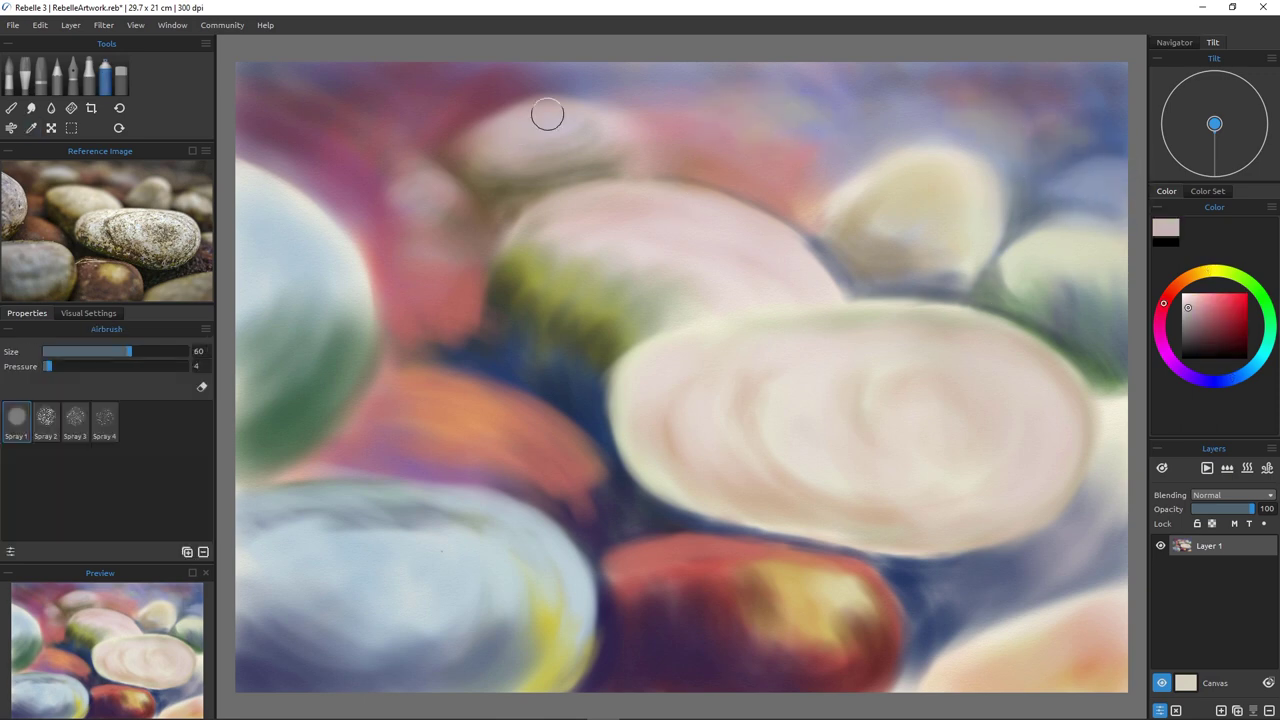
alt+click(276, 515)
drag(396, 582, 254, 590)
drag(532, 582, 497, 526)
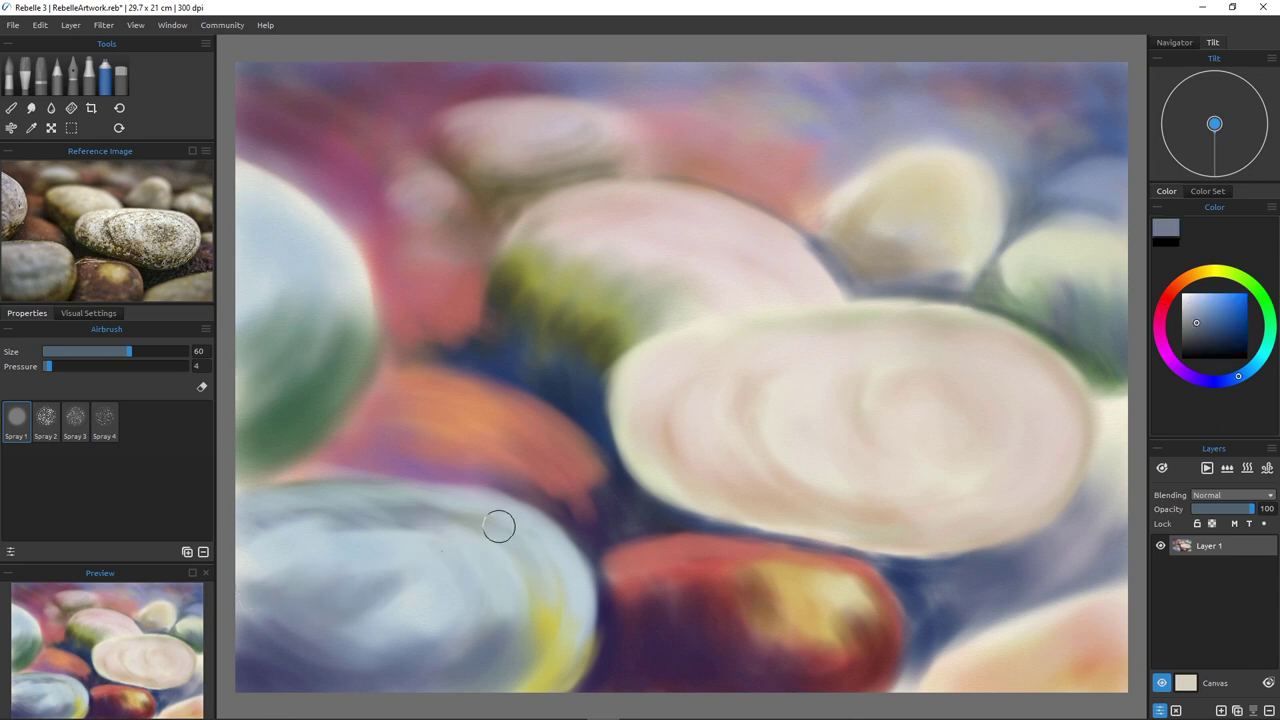
alt+click(508, 500)
mouse_move(550, 615)
mouse_down()
mouse_move(394, 543)
mouse_move(454, 517)
mouse_up()
mouse_move(329, 289)
mouse_down()
mouse_move(280, 351)
mouse_move(314, 237)
mouse_move(342, 288)
mouse_up()
Sample the pink stone's pale tone, lighten it and airbrush curved highlight strokes over its upper half and left side.
mouse_move(680, 254)
mouse_down()
mouse_move(654, 266)
mouse_move(792, 212)
mouse_up()
alt+click(683, 254)
mouse_move(834, 271)
mouse_down()
mouse_move(777, 234)
mouse_move(647, 202)
mouse_move(543, 237)
mouse_up()
click(1186, 296)
mouse_move(794, 249)
mouse_down()
mouse_move(652, 192)
mouse_move(508, 237)
mouse_move(586, 314)
mouse_move(554, 240)
mouse_move(614, 323)
mouse_move(509, 227)
mouse_move(594, 194)
mouse_up()
drag(510, 230, 546, 203)
Brush pale lavender strokes over the green stone at the canvas edge, the large blue stone and the red stone.
mouse_move(293, 223)
mouse_down()
mouse_move(335, 284)
mouse_move(241, 197)
mouse_move(240, 351)
mouse_move(300, 420)
mouse_up()
alt+click(281, 219)
click(1190, 301)
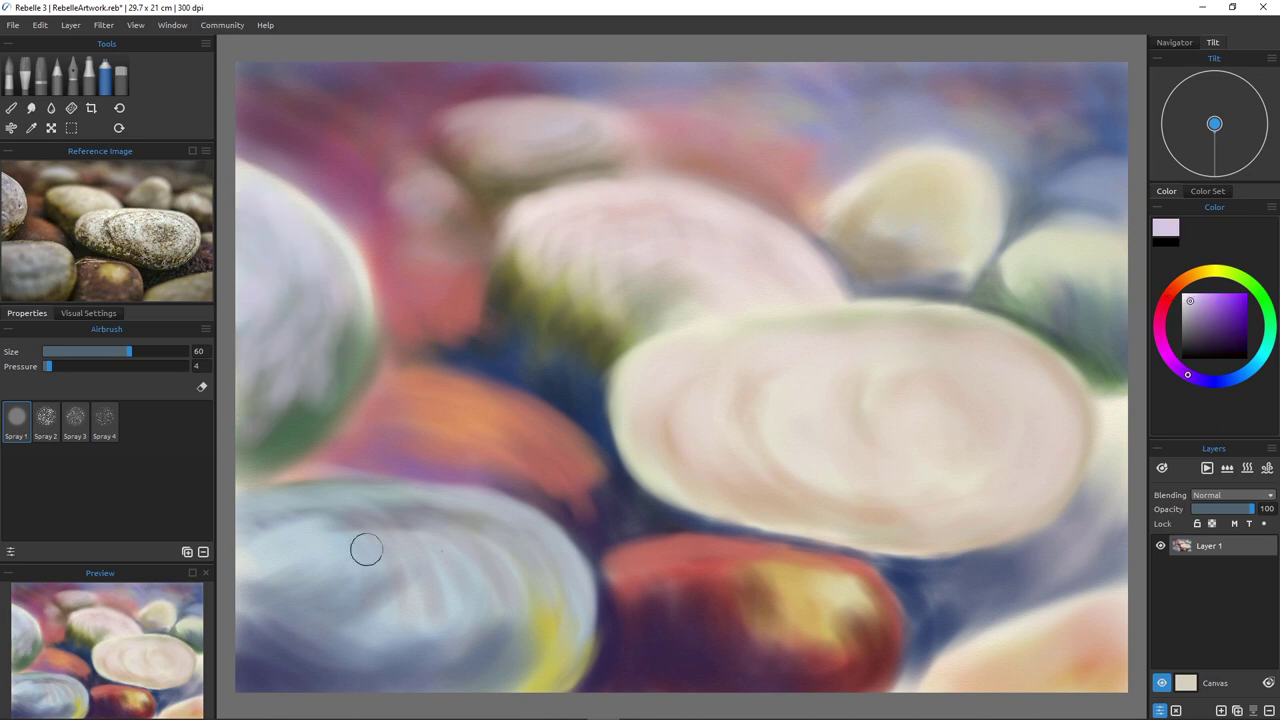
mouse_move(366, 549)
mouse_down()
mouse_move(331, 536)
mouse_move(257, 620)
mouse_up()
mouse_move(670, 565)
mouse_down()
mouse_move(791, 557)
mouse_move(940, 660)
mouse_move(791, 571)
mouse_move(818, 686)
mouse_up()
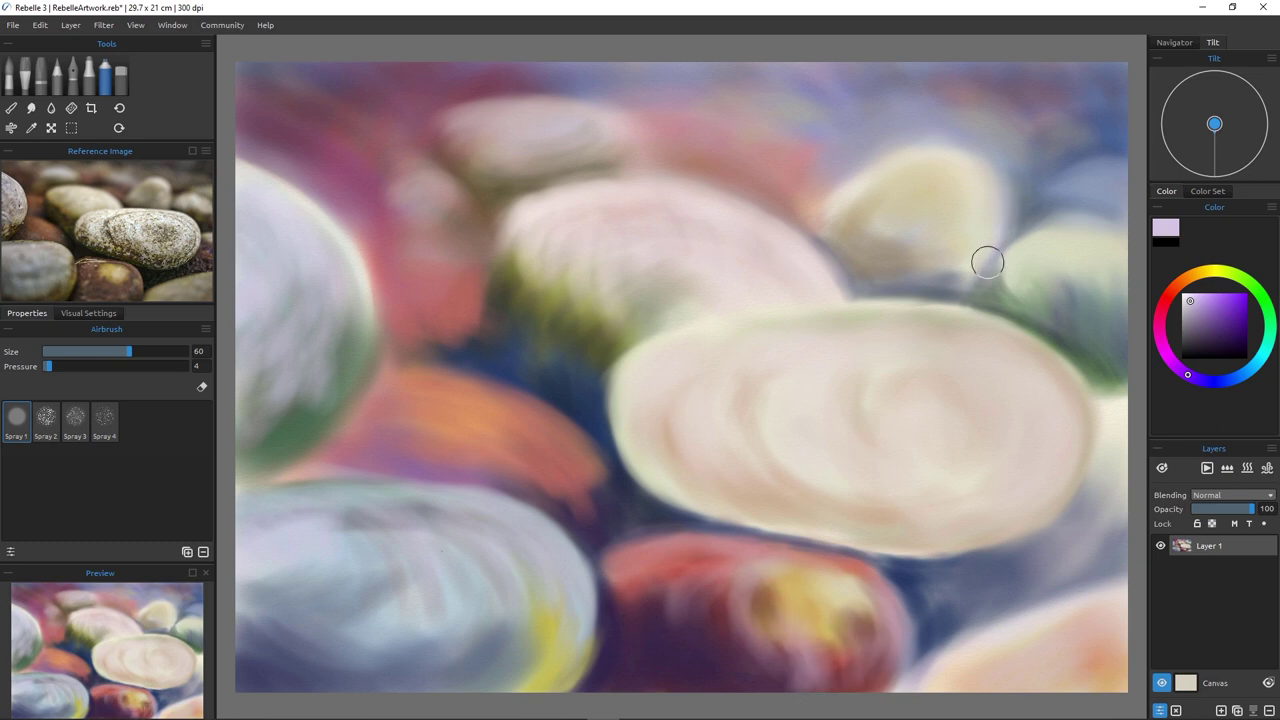
Soften the pale green stone's top, the background above it and the cream stone's right edge with pale lavender.
drag(1060, 225, 1005, 277)
mouse_move(1066, 230)
mouse_down()
mouse_move(1049, 234)
mouse_move(1120, 206)
mouse_up()
drag(1062, 162, 1122, 155)
drag(995, 159, 991, 260)
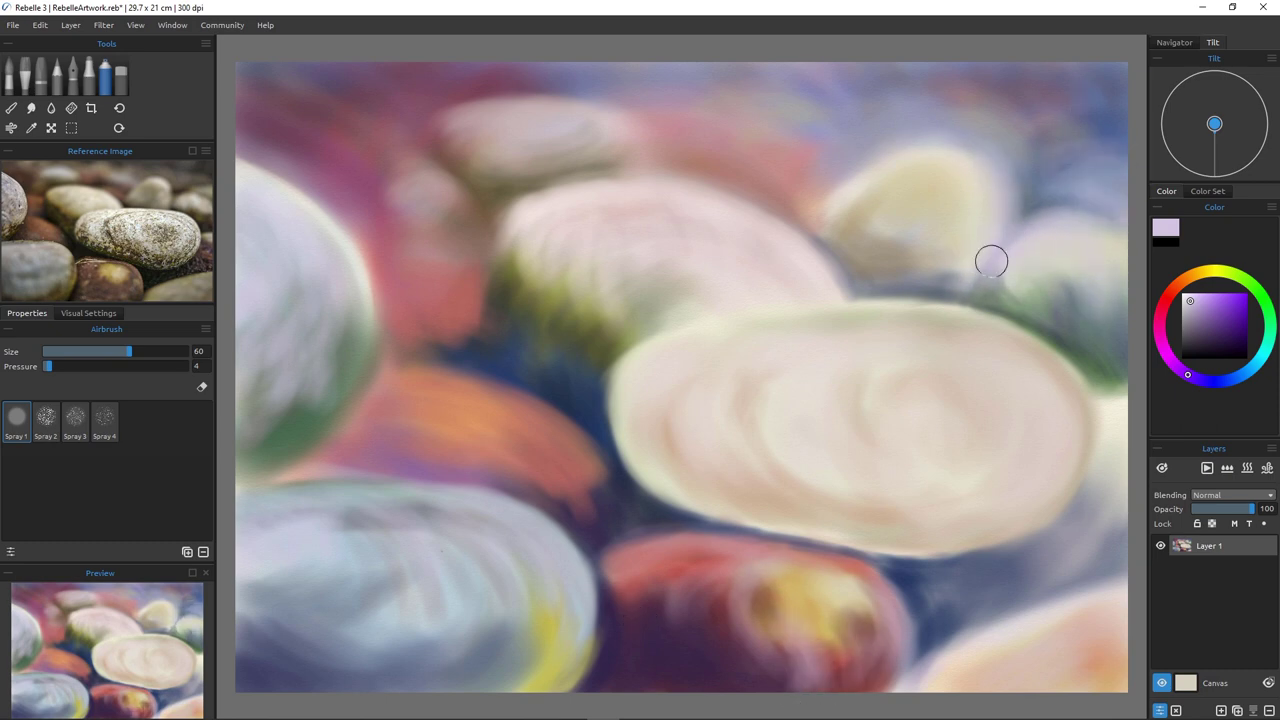
Lighten the background beside the cream stone, pick a near-white lavender and build up the stone's upper right rim.
drag(866, 131, 782, 157)
drag(983, 141, 1007, 171)
click(1185, 297)
drag(975, 145, 989, 213)
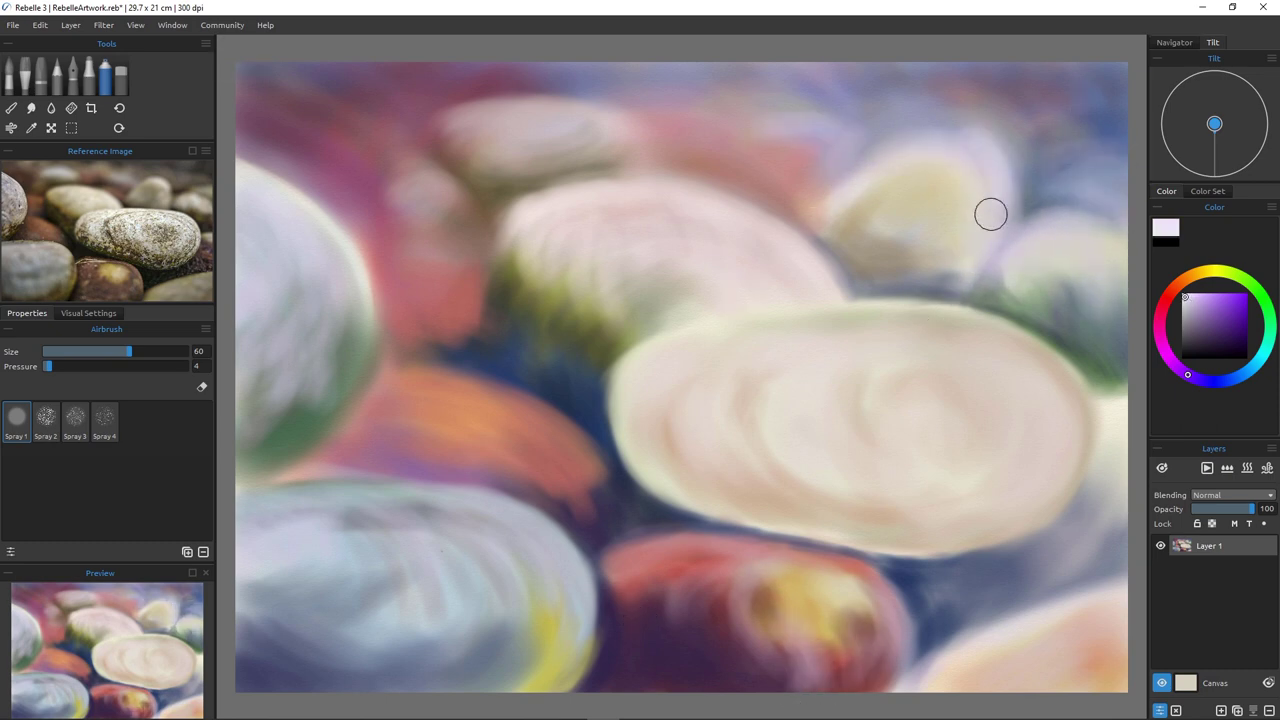
drag(929, 143, 979, 199)
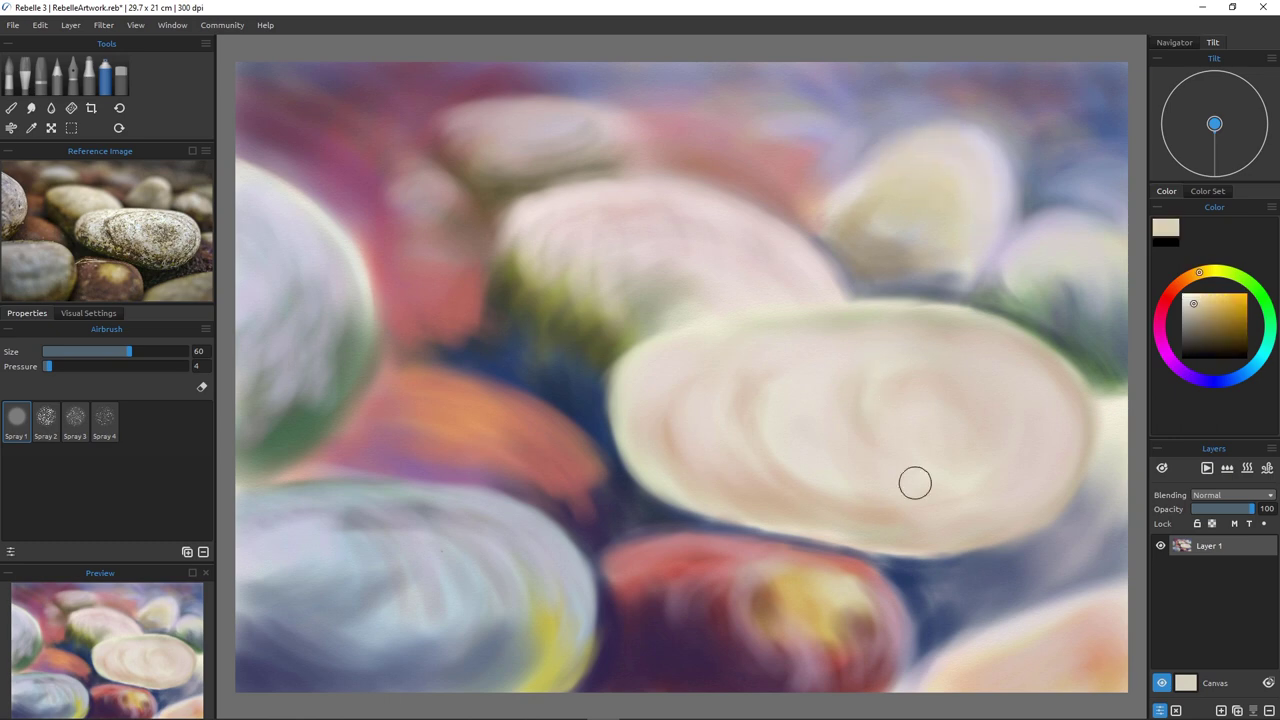
Sample the pink background, shift it to saturated red and airbrush accents behind the pink stone and right of the oval stone.
alt+click(749, 177)
click(1232, 306)
mouse_move(684, 160)
mouse_down()
mouse_move(808, 209)
mouse_move(778, 171)
mouse_up()
drag(636, 118, 694, 123)
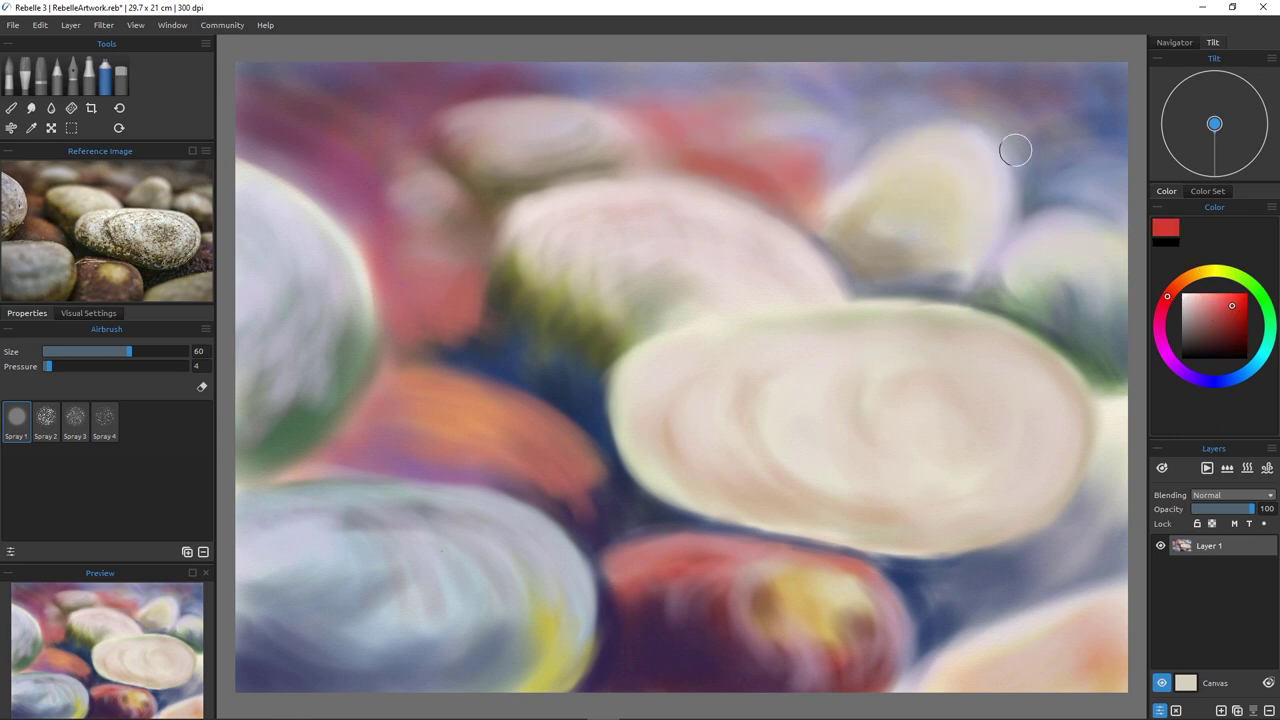
mouse_move(1087, 427)
mouse_down()
mouse_move(1065, 531)
mouse_move(1034, 580)
mouse_move(823, 606)
mouse_up()
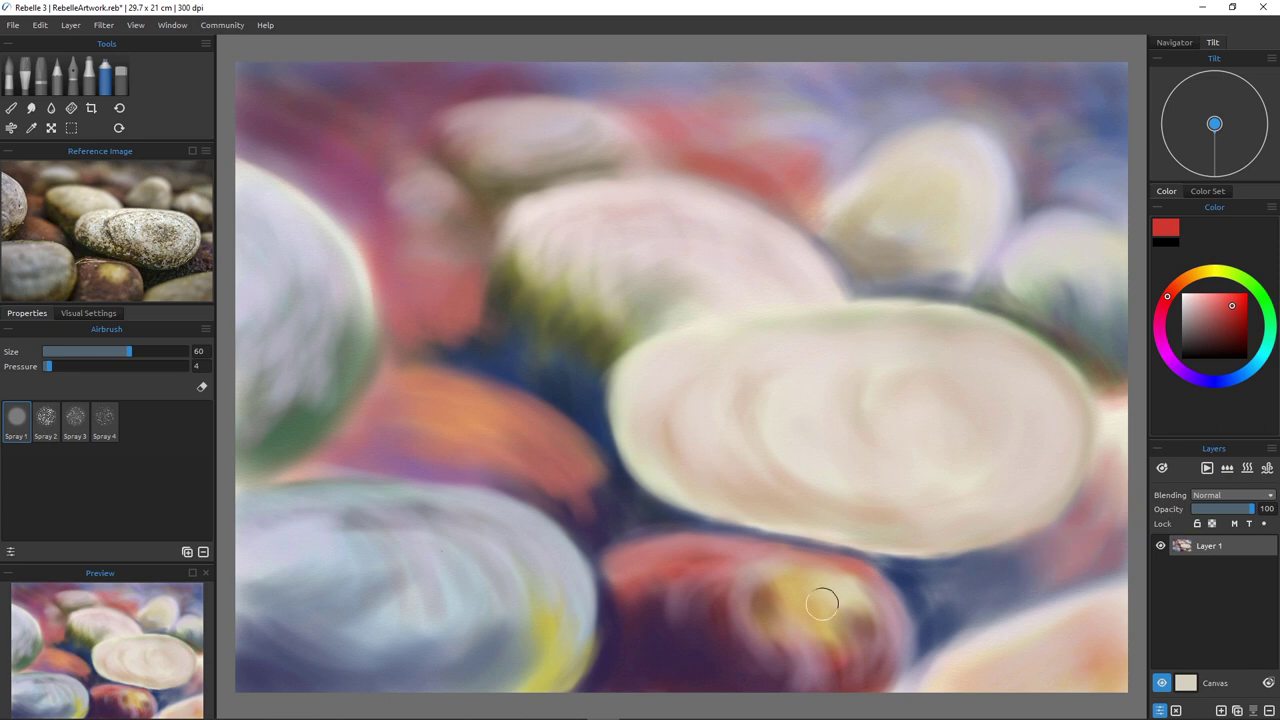
Airbrush bright green and yellow-green along the large oval stone's left side and lower edge.
click(1262, 296)
mouse_move(624, 430)
mouse_down()
mouse_move(728, 511)
mouse_move(840, 535)
mouse_up()
mouse_move(612, 385)
mouse_down()
mouse_move(711, 503)
mouse_move(945, 540)
mouse_move(828, 517)
mouse_up()
click(1220, 270)
alt+click(620, 420)
mouse_move(609, 451)
mouse_down()
mouse_move(980, 554)
mouse_move(965, 549)
mouse_up()
Switch to dark teal and shade the large oval stone's lower right edge.
click(1260, 357)
drag(1018, 516, 905, 543)
drag(1060, 488, 930, 532)
drag(1026, 477, 906, 522)
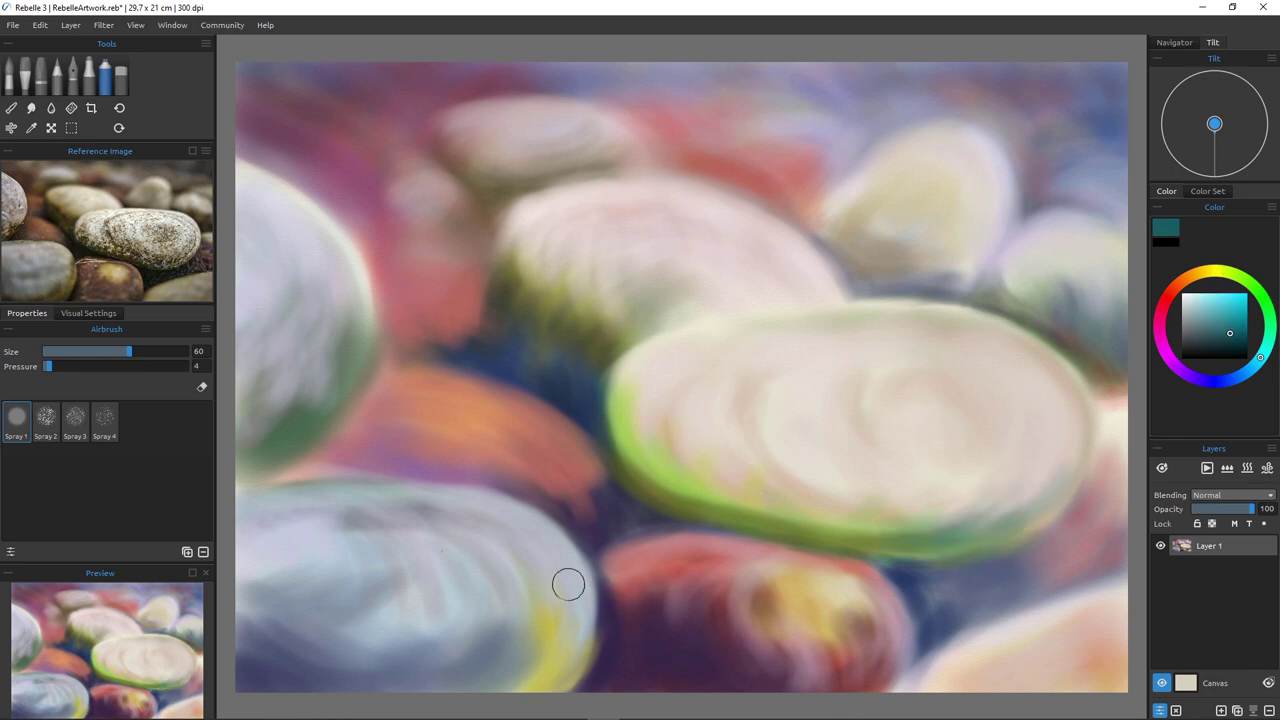
Carry the teal into the large blue stone's lower shading and over the red stone's upper left edge.
drag(569, 585, 537, 664)
drag(289, 557, 303, 660)
mouse_move(302, 704)
mouse_down()
mouse_move(480, 634)
mouse_move(731, 486)
mouse_move(861, 541)
mouse_move(609, 569)
mouse_move(614, 589)
mouse_move(597, 537)
mouse_move(723, 606)
mouse_move(1034, 574)
mouse_move(885, 658)
mouse_up()
alt+click(609, 572)
alt+click(885, 659)
Sample from the oval stone's right half and airbrush a soft brown ringed patch in that area.
alt+click(1001, 400)
mouse_move(957, 409)
mouse_down()
mouse_move(1001, 400)
mouse_move(946, 397)
mouse_move(961, 471)
mouse_move(1006, 406)
mouse_move(916, 486)
mouse_up()
alt+click(1001, 408)
Add warm orange touches to the oval stone's lower left and the pink stone's left side.
drag(667, 425, 697, 489)
mouse_move(597, 396)
mouse_down()
mouse_move(591, 343)
mouse_move(534, 211)
mouse_move(600, 198)
mouse_up()
click(1228, 303)
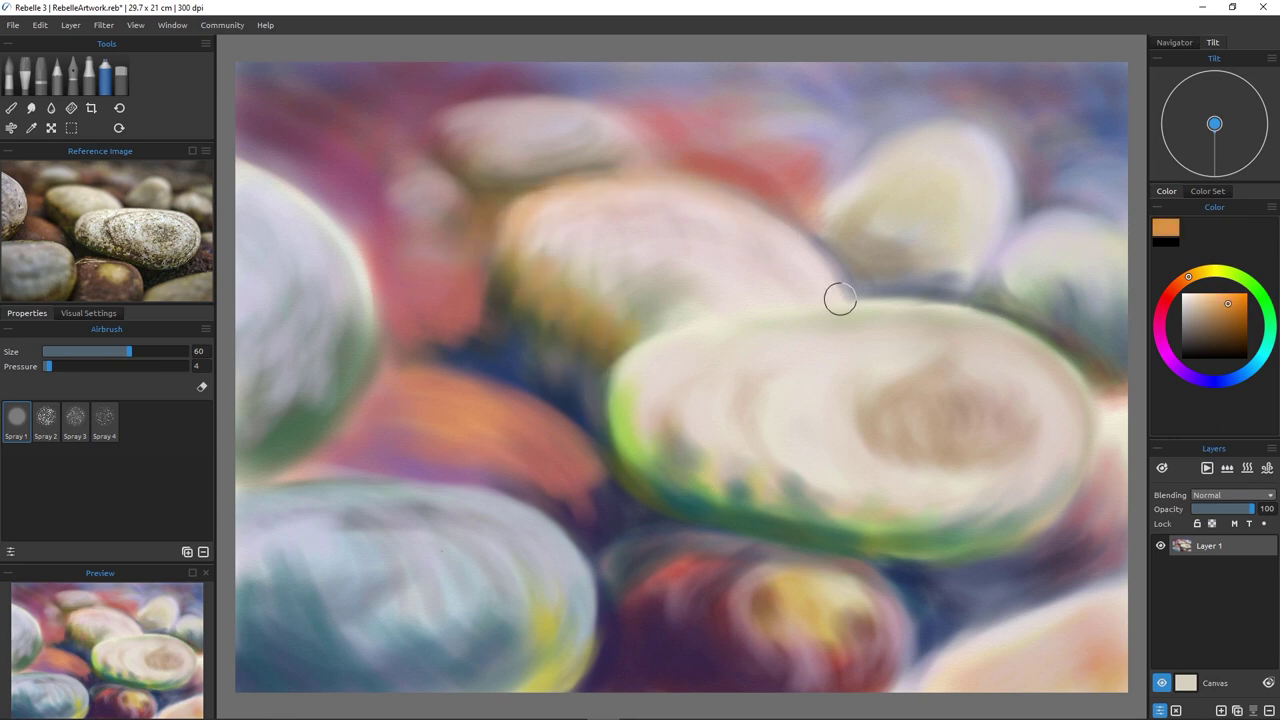
Paint a curved brown band across the oval stone's middle and darker brown touches at its lower right and left end.
mouse_move(800, 356)
mouse_down()
mouse_move(739, 408)
mouse_move(748, 457)
mouse_move(868, 502)
mouse_up()
click(1215, 328)
drag(1040, 482, 952, 538)
drag(656, 370, 638, 462)
Set the airbrush to size 45 and pressure 35 and dab brown mottling onto the oval stone's left end and lower edge.
drag(129, 351, 108, 351)
drag(48, 366, 94, 366)
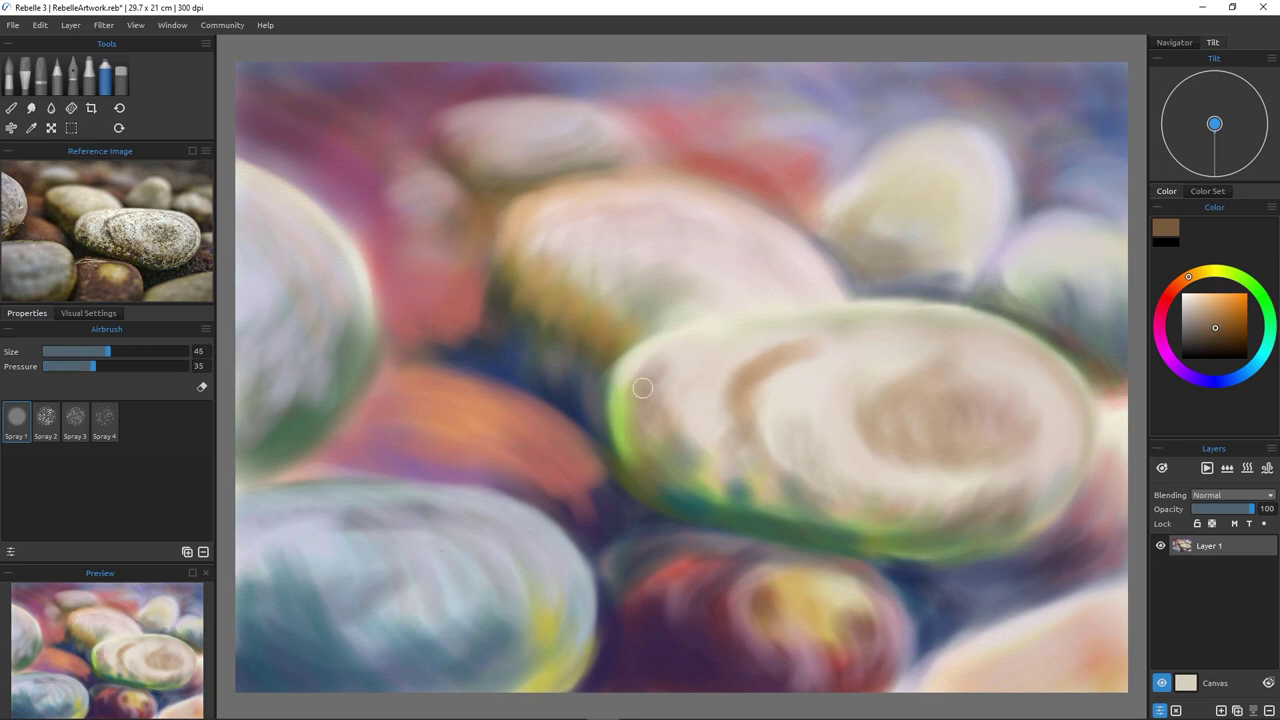
drag(643, 385, 655, 445)
mouse_move(710, 502)
mouse_down()
mouse_move(714, 514)
mouse_move(766, 517)
mouse_up()
Dab sampled pale cream speckles over the oval stone's left end and sampled brown mottling around its curved band at size 35.
alt+click(627, 388)
mouse_move(627, 388)
mouse_down()
mouse_move(640, 409)
mouse_move(614, 460)
mouse_up()
mouse_move(647, 392)
mouse_down()
mouse_move(674, 426)
mouse_move(660, 450)
mouse_move(674, 492)
mouse_up()
drag(650, 457, 640, 486)
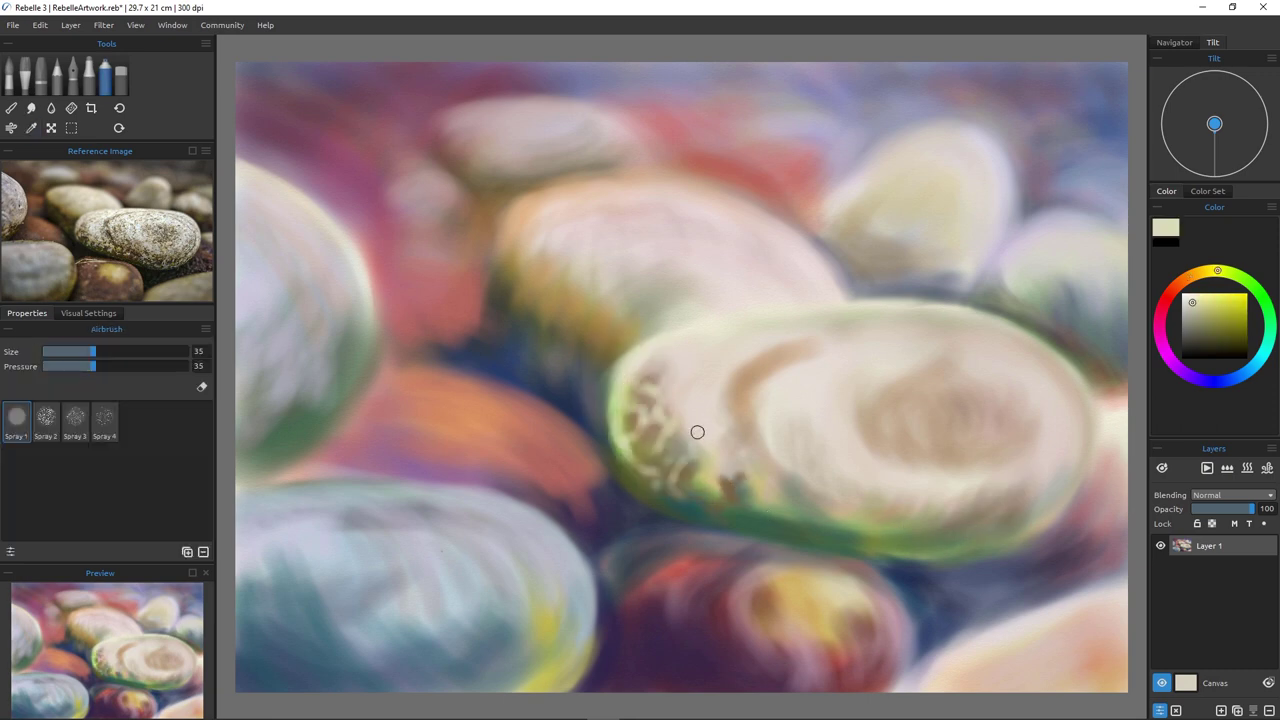
alt+click(732, 486)
mouse_move(748, 478)
mouse_down()
mouse_move(766, 506)
mouse_move(735, 410)
mouse_move(771, 497)
mouse_up()
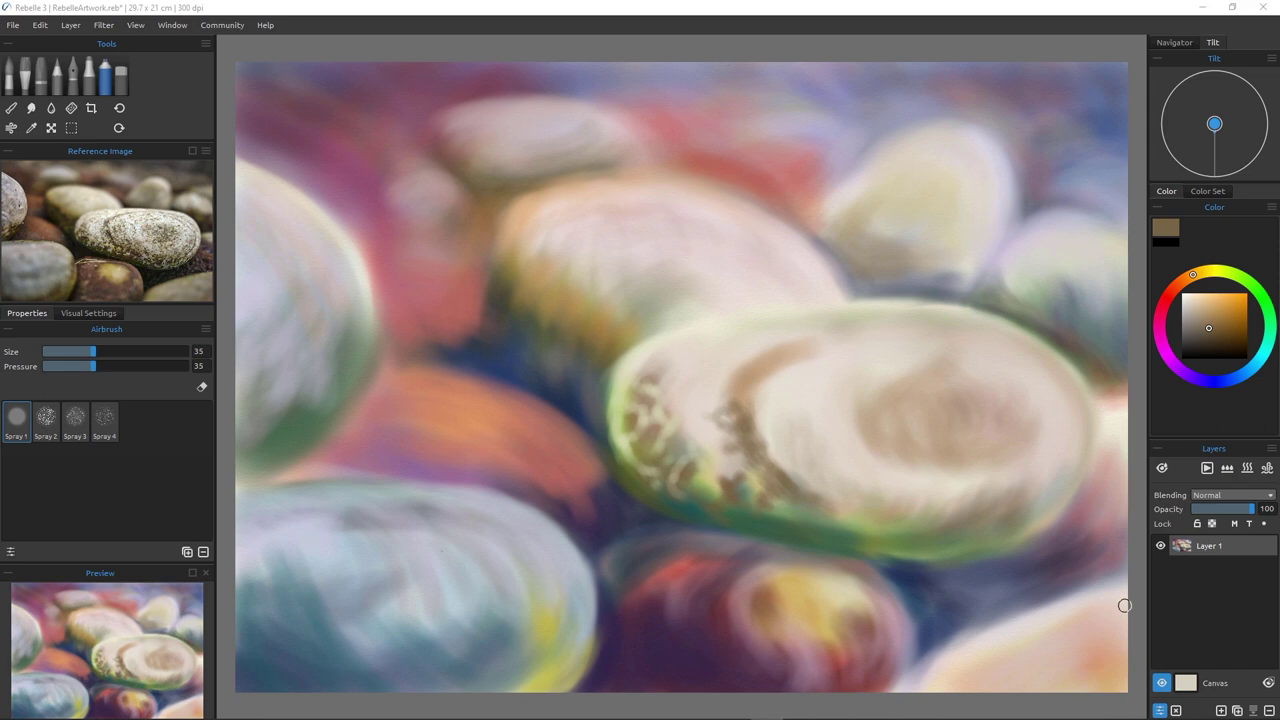
Dab brown mottling along the oval stone's lower edge and right end, and extend the curved band over its upper rim.
drag(821, 487, 831, 500)
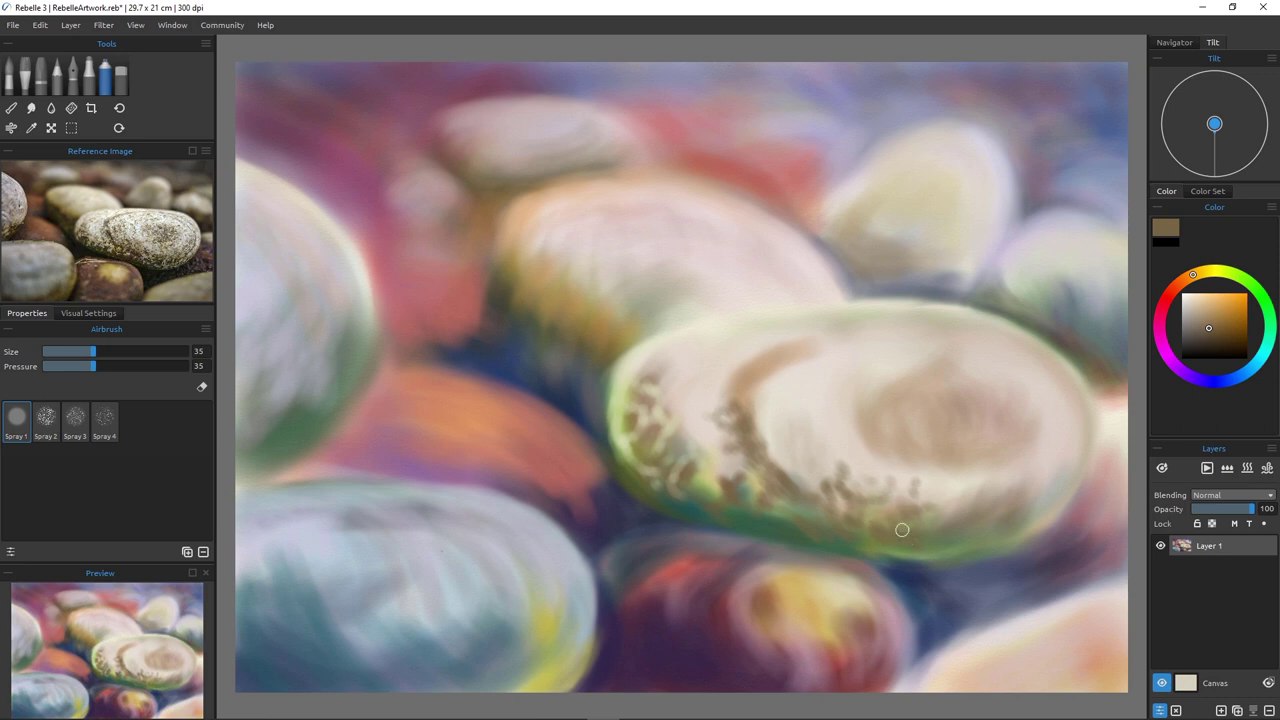
mouse_move(1036, 407)
mouse_down()
mouse_move(1040, 444)
mouse_move(1000, 500)
mouse_up()
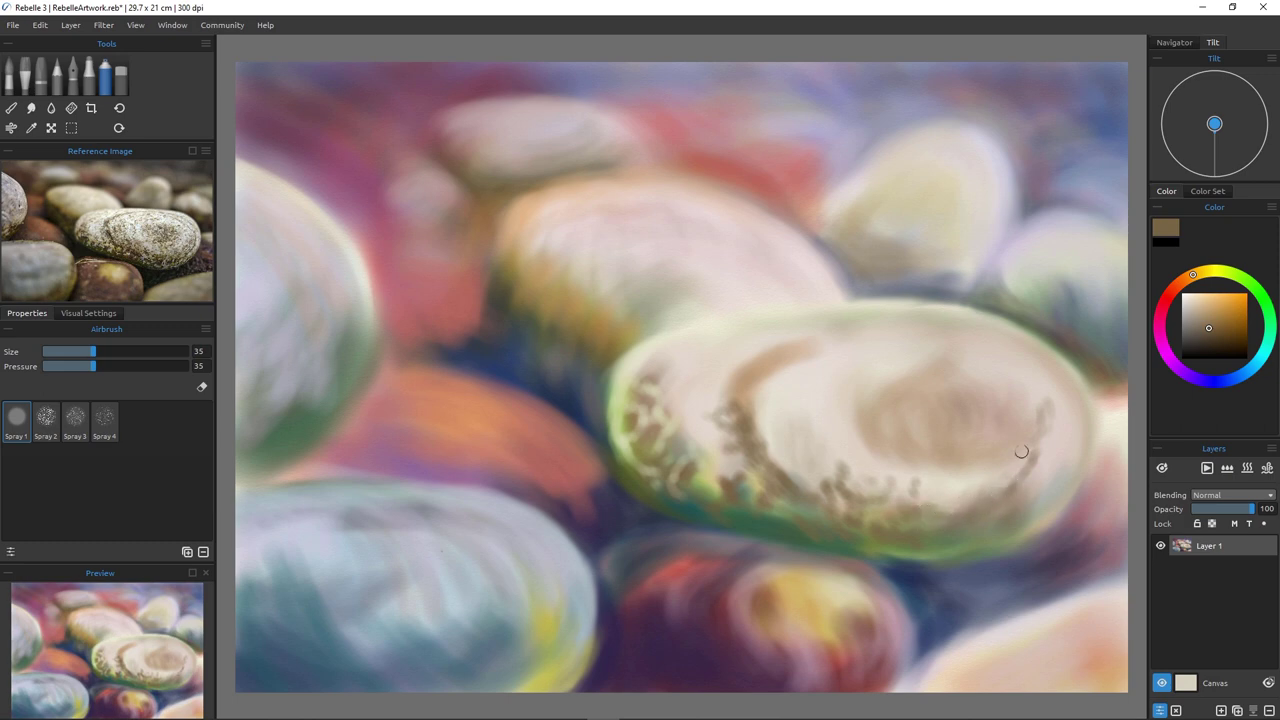
mouse_move(1040, 403)
mouse_down()
mouse_move(1042, 381)
mouse_move(1077, 423)
mouse_move(1065, 401)
mouse_move(1072, 446)
mouse_move(1075, 435)
mouse_up()
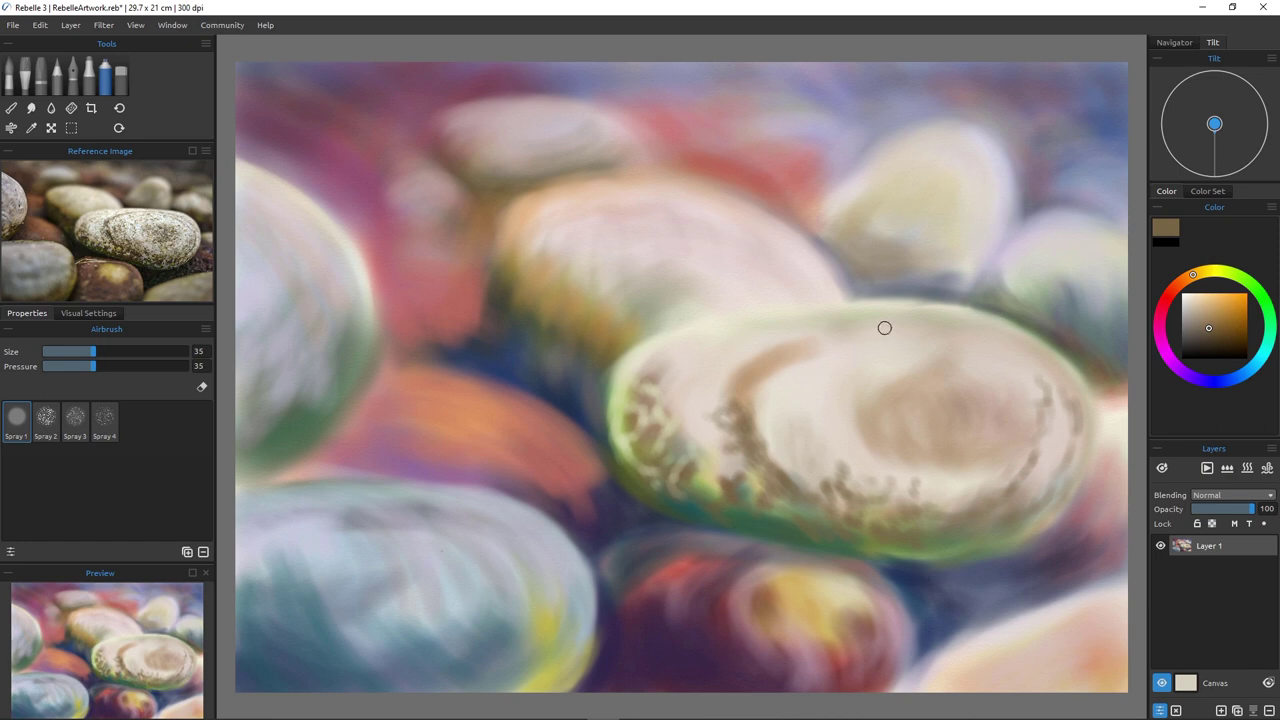
drag(884, 328, 860, 327)
drag(809, 332, 748, 371)
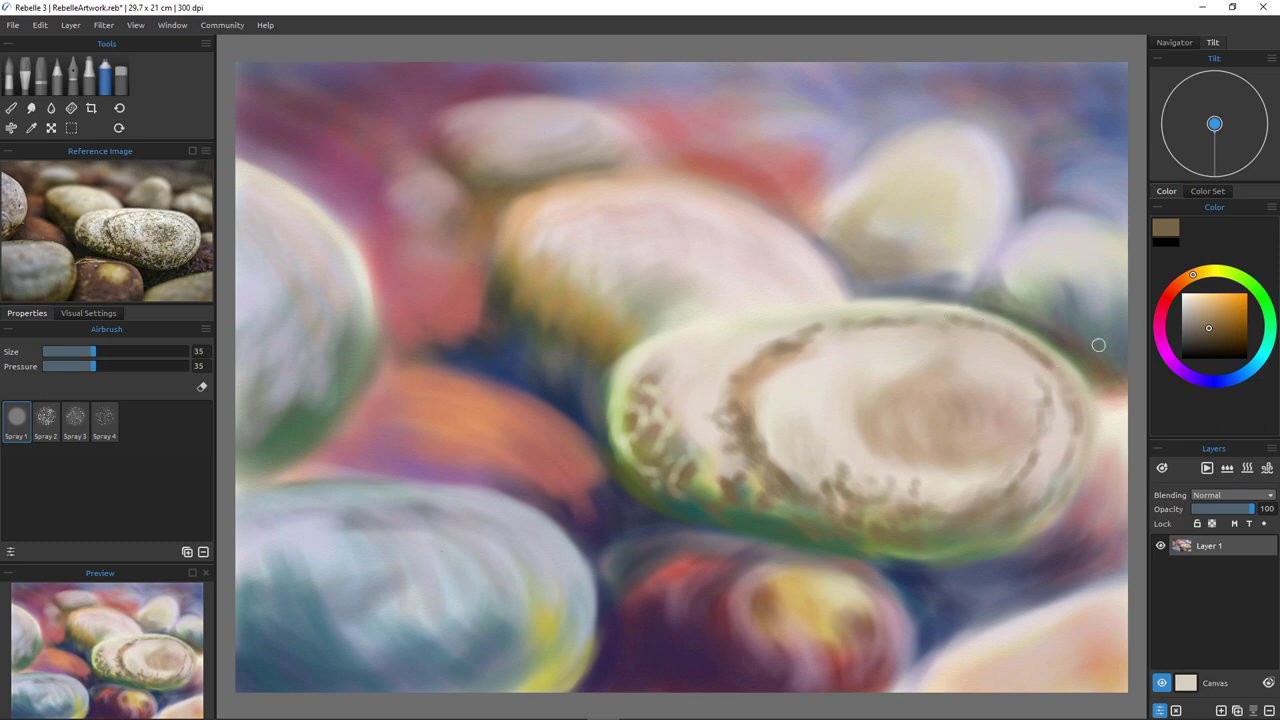
Pick a muted blue and stroke it along the oval stone's upper right rim.
click(1229, 380)
drag(1006, 330, 1054, 366)
drag(1054, 366, 984, 325)
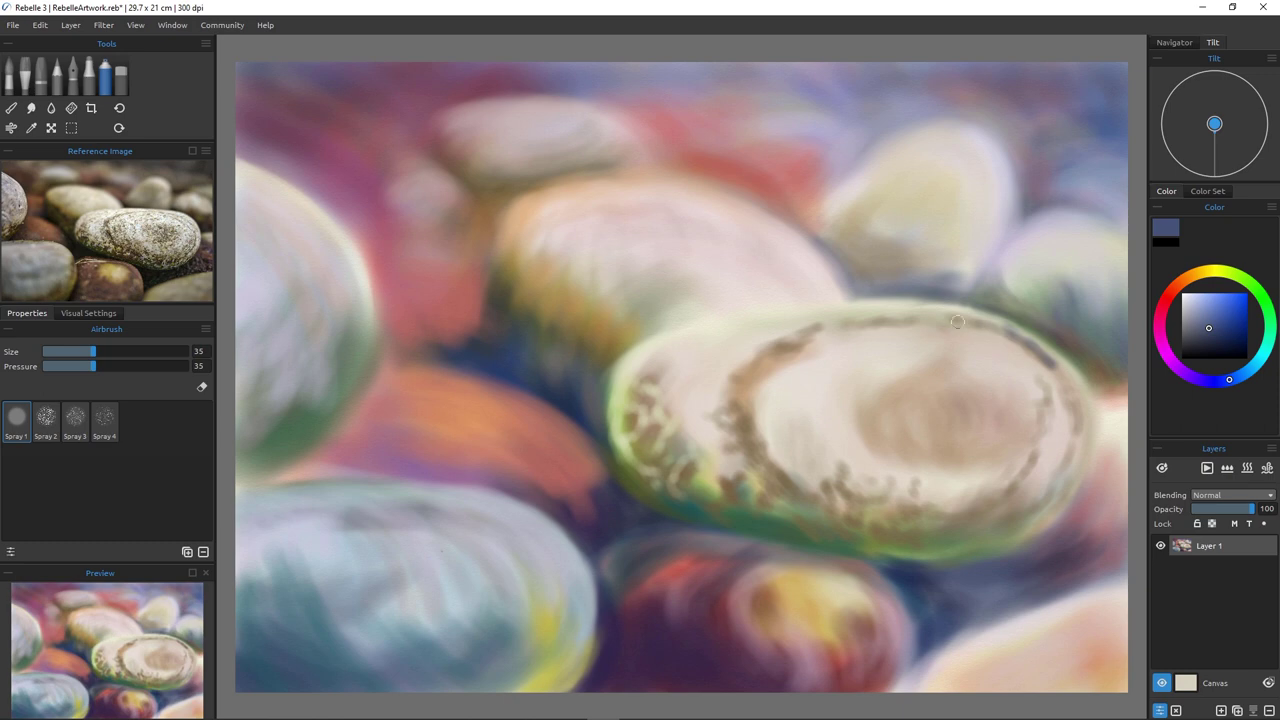
Soften the oval stone's upper right rim with strokes of cream sampled from its surface.
alt+click(1006, 346)
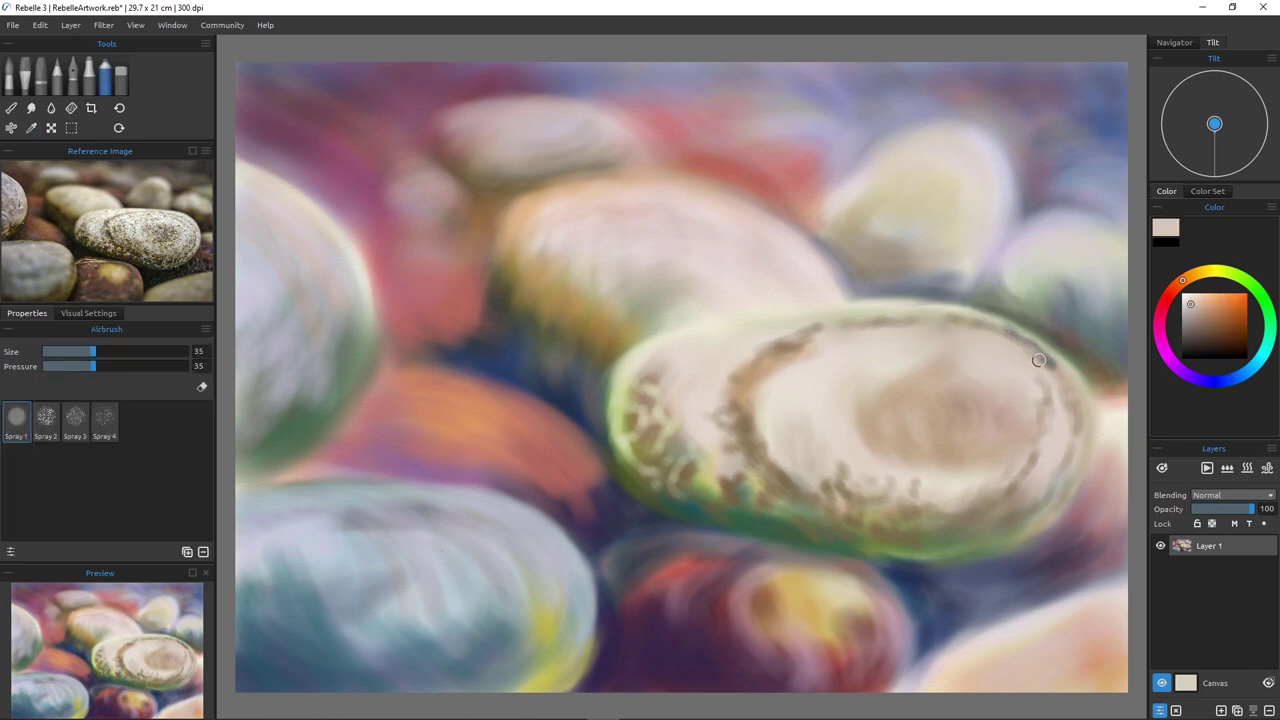
drag(1058, 357, 1019, 331)
mouse_move(989, 315)
mouse_down()
mouse_move(1045, 342)
mouse_move(1074, 376)
mouse_up()
drag(1014, 323, 952, 311)
drag(1033, 331, 1087, 396)
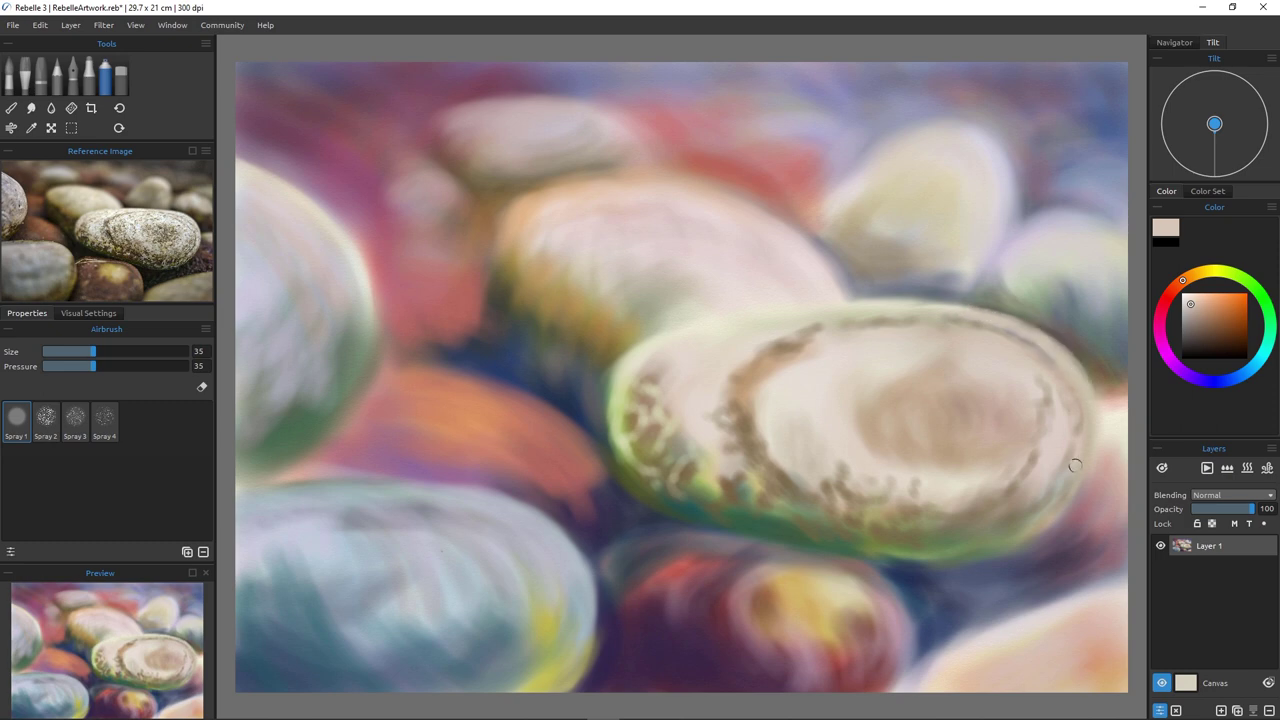
Pick a dark navy and accent the top of the oval stone's brown rim and the upper part of its curved band.
alt+click(1102, 312)
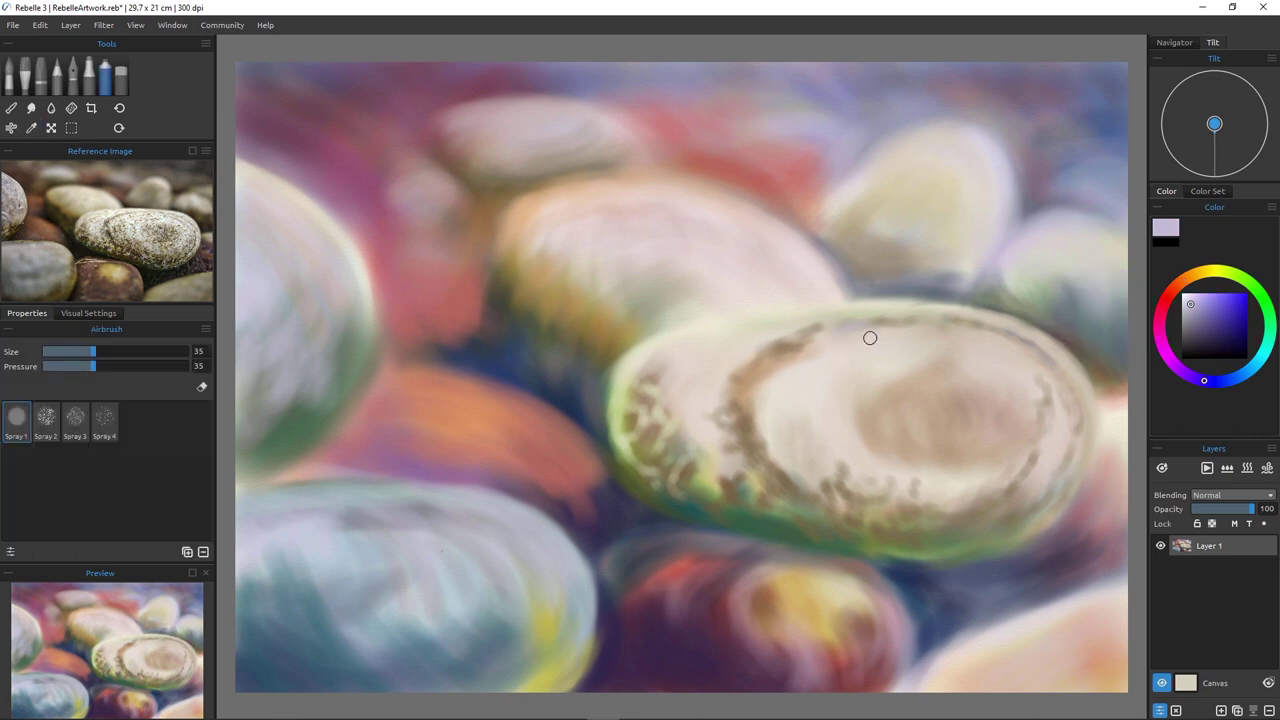
click(1218, 318)
click(1222, 338)
drag(855, 321, 907, 318)
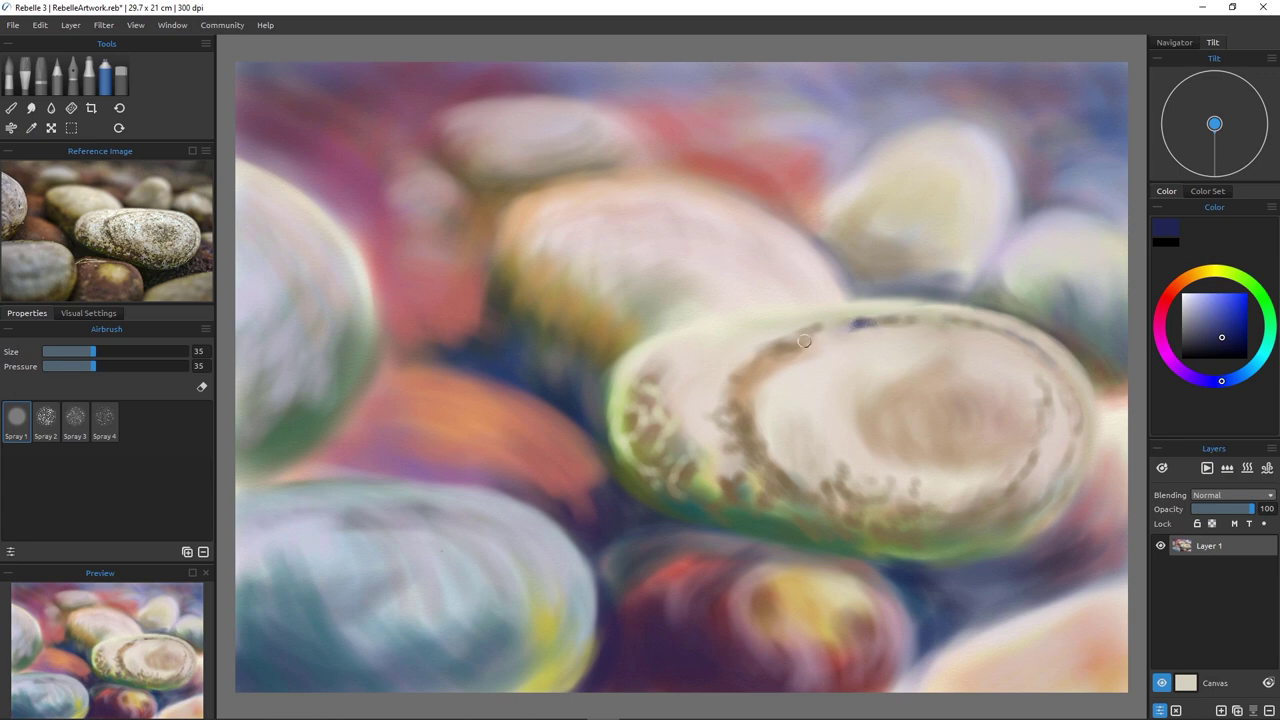
mouse_move(804, 341)
mouse_down()
mouse_move(766, 366)
mouse_move(745, 334)
mouse_move(663, 386)
mouse_move(749, 374)
mouse_up()
key(alt)
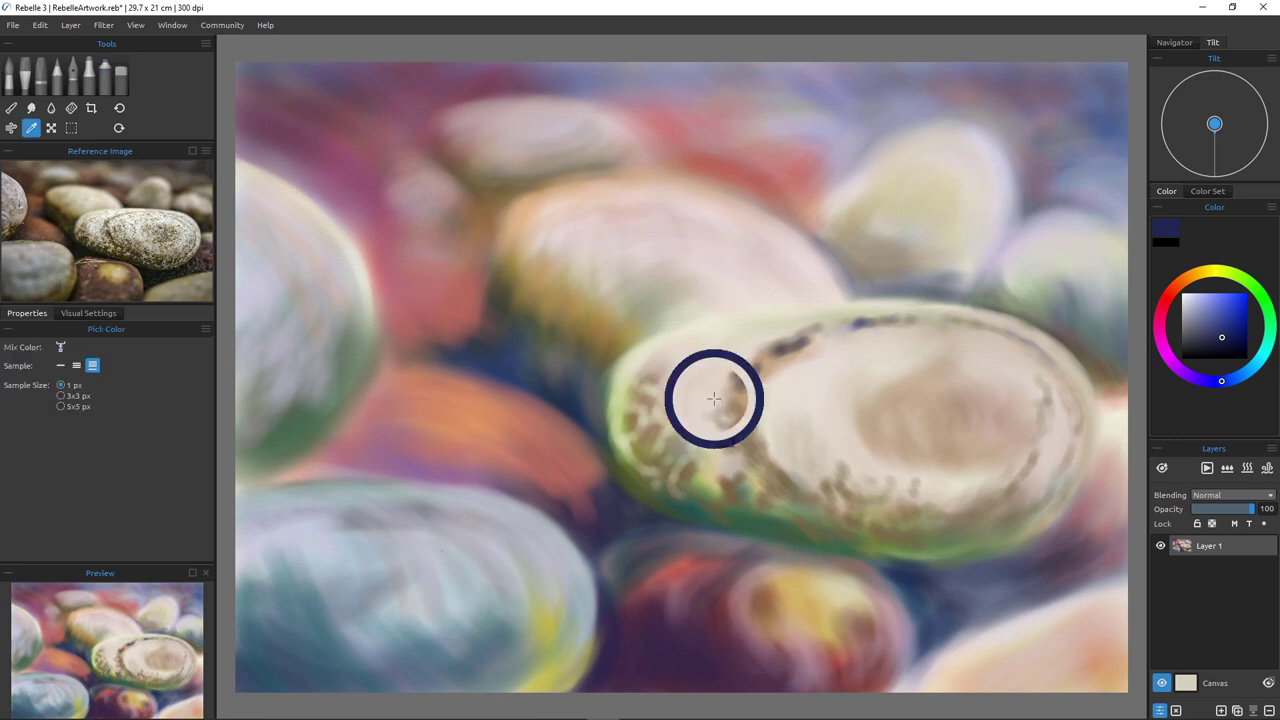
Enlarge the airbrush to size 80 and brush soft navy shading down the oval stone's curved band.
key(bracketright)
key(bracketright)
key(bracketright)
key(bracketright)
key(bracketright)
key(bracketright)
key(bracketright)
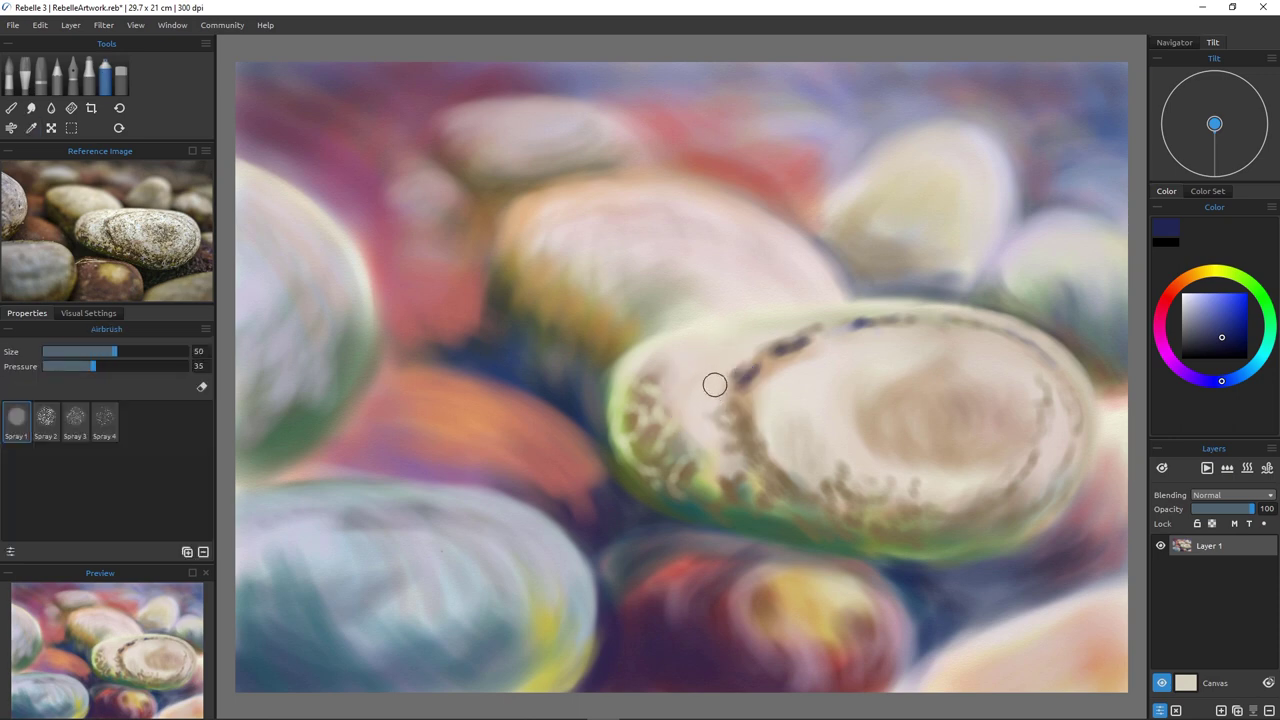
key(bracketright)
key(bracketright)
mouse_move(737, 360)
mouse_down()
mouse_move(726, 427)
mouse_move(734, 470)
mouse_move(736, 427)
mouse_move(750, 470)
mouse_move(790, 493)
mouse_move(729, 446)
mouse_up()
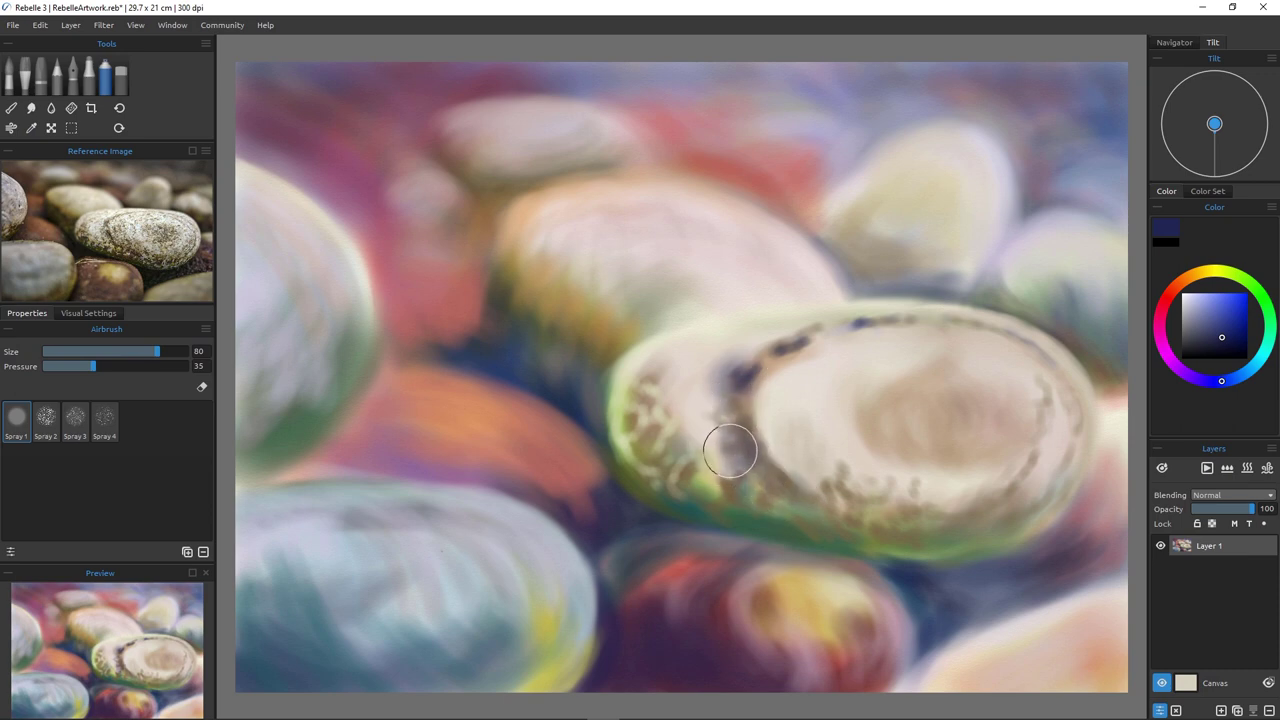
Reduce the airbrush to size 25 and draw a navy line along the inner edge and lower curve of the band.
key(alt)
key(bracketleft)
key(bracketleft)
key(bracketleft)
mouse_move(748, 434)
mouse_down()
mouse_move(779, 472)
mouse_move(752, 427)
mouse_up()
key(bracketleft)
key(bracketleft)
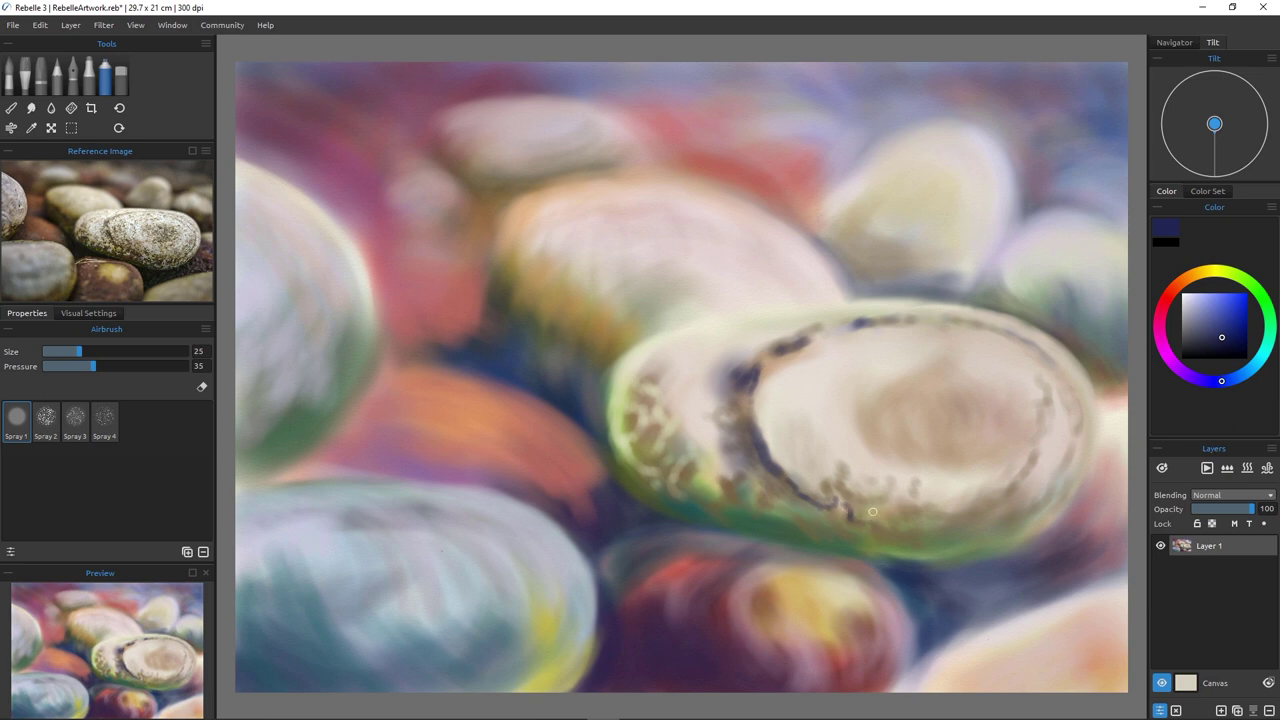
Dab navy spots along the oval stone's lower edge at size 35 and add finer marks near both ends at size 20.
key(bracketright)
key(bracketright)
mouse_move(891, 537)
mouse_down()
mouse_move(909, 548)
mouse_move(848, 517)
mouse_move(895, 514)
mouse_move(912, 537)
mouse_move(941, 538)
mouse_move(939, 515)
mouse_move(941, 534)
mouse_move(956, 536)
mouse_move(944, 523)
mouse_move(925, 545)
mouse_move(946, 544)
mouse_move(918, 544)
mouse_move(940, 509)
mouse_move(956, 538)
mouse_move(1007, 493)
mouse_move(969, 544)
mouse_up()
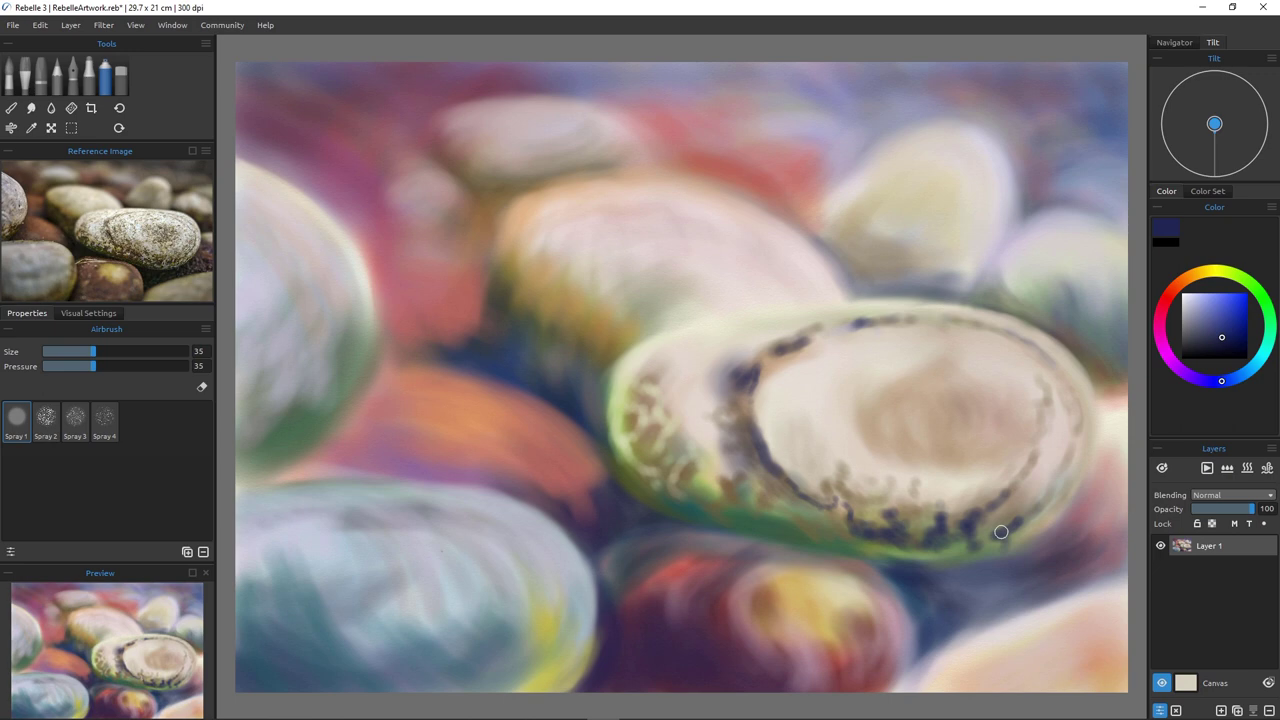
key(bracketleft)
key(bracketleft)
key(bracketleft)
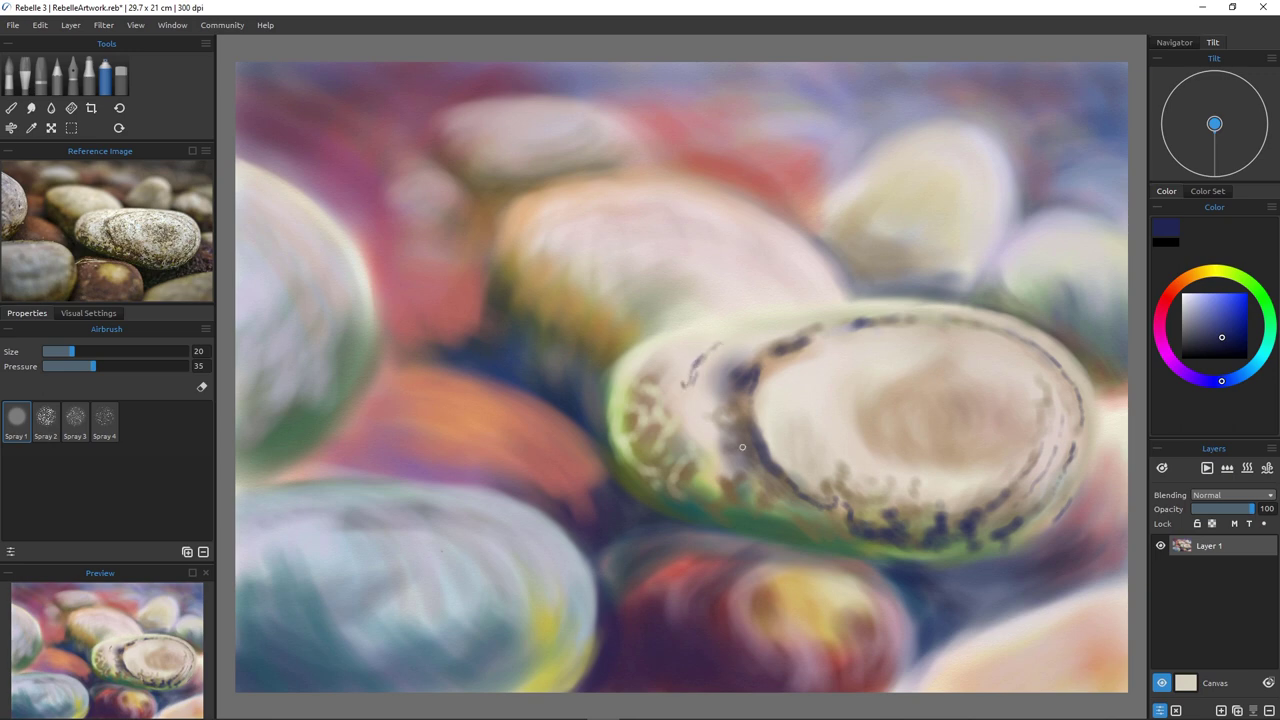
Switch the airbrush to Spray 2 at size 90, try it in navy over the curved band, and pick a rust orange.
click(46, 418)
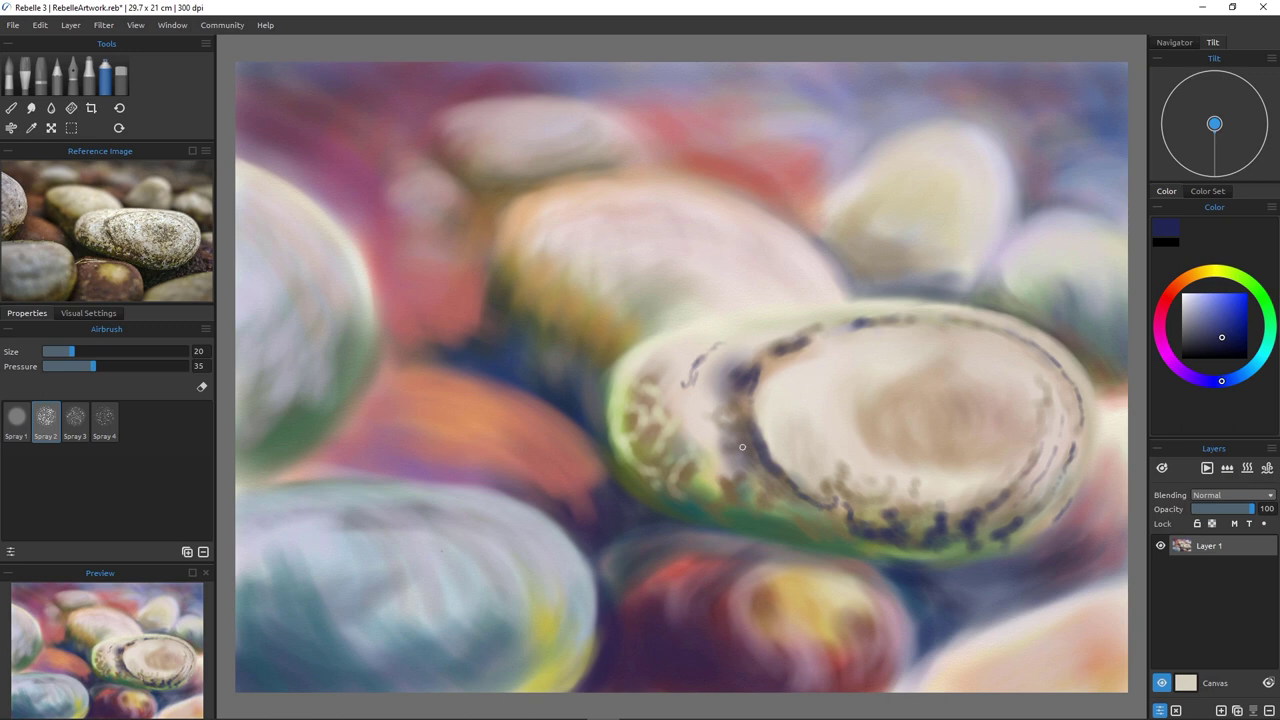
key(bracketright)
key(bracketright)
key(bracketright)
key(bracketright)
key(bracketright)
key(bracketright)
key(bracketright)
key(bracketright)
key(bracketright)
key(bracketright)
key(bracketright)
key(bracketright)
key(bracketright)
key(bracketright)
key(bracketright)
key(bracketright)
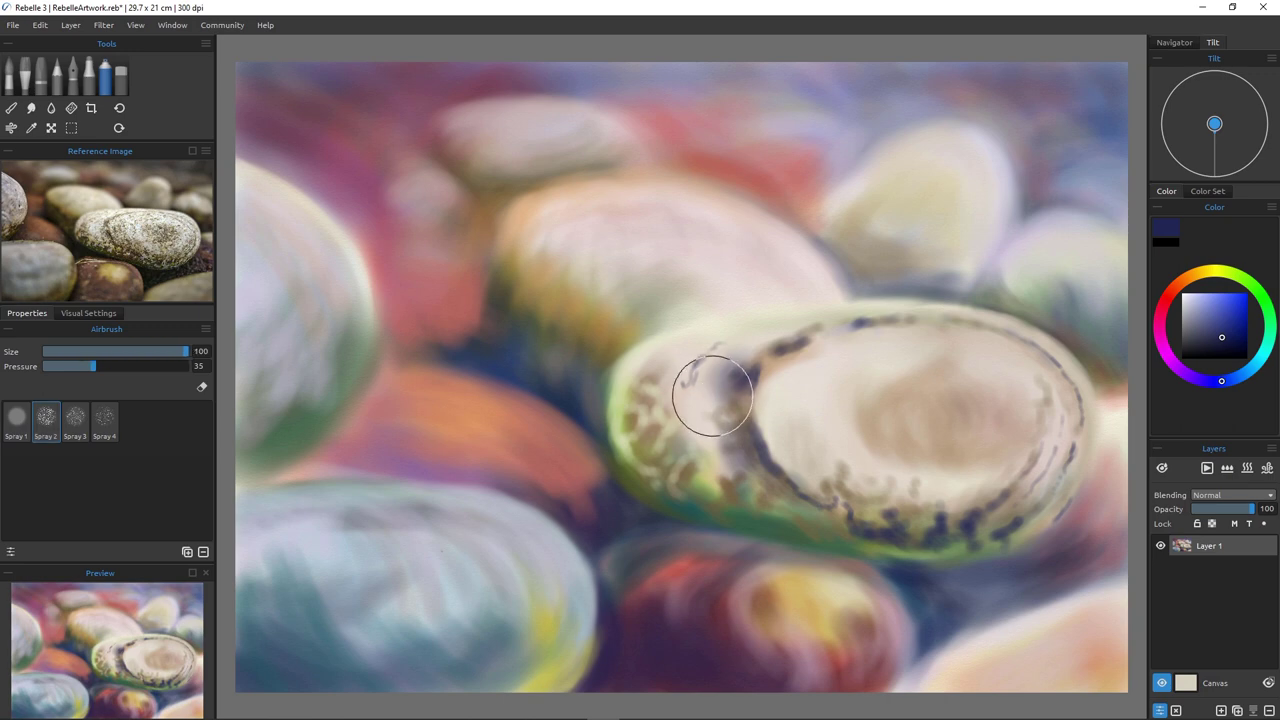
key(bracketleft)
key(bracketleft)
drag(703, 408, 751, 415)
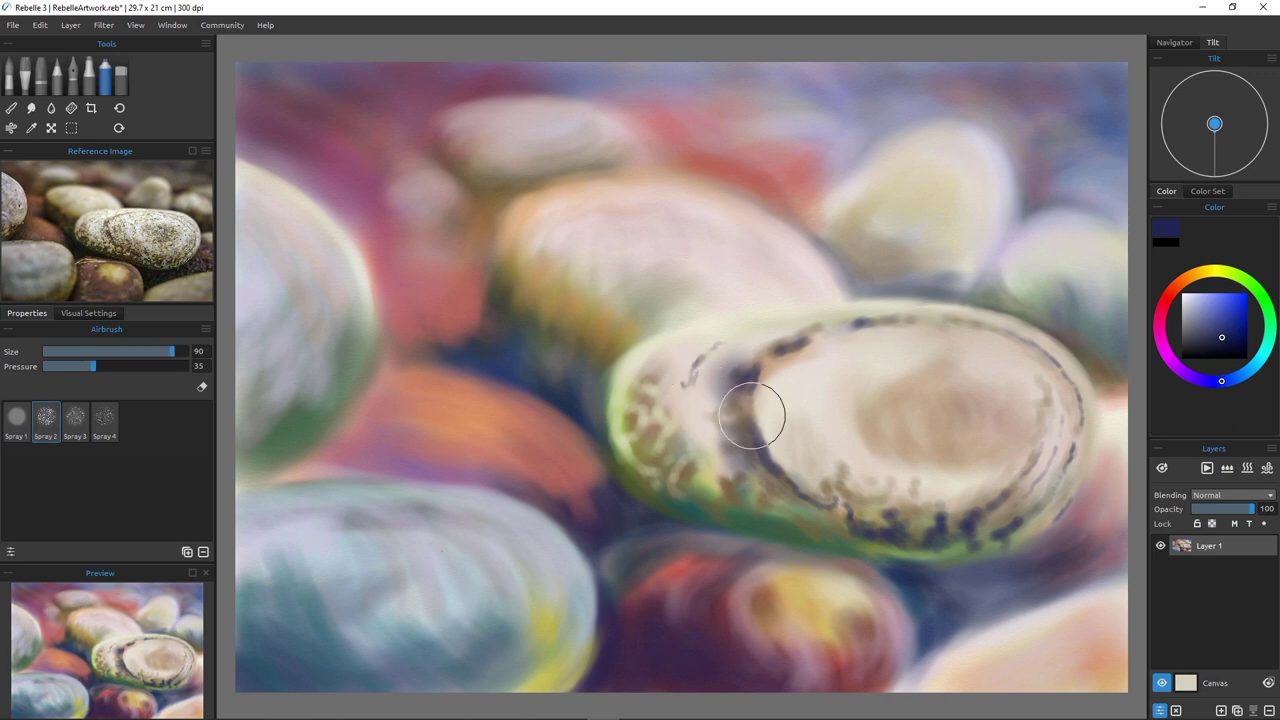
click(1177, 286)
click(1222, 314)
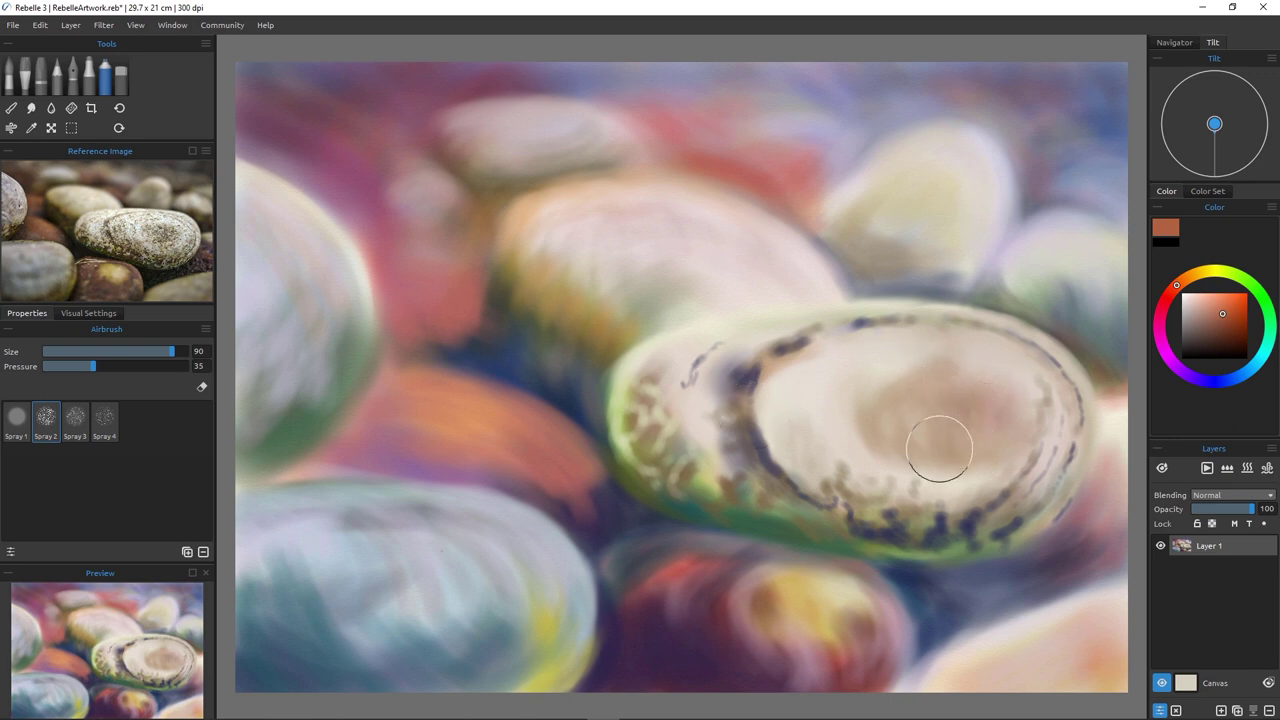
Try rust orange speckles on the oval stone's centre with Spray 3, Spray 4 and Spray 2 at pressure 87.
click(75, 420)
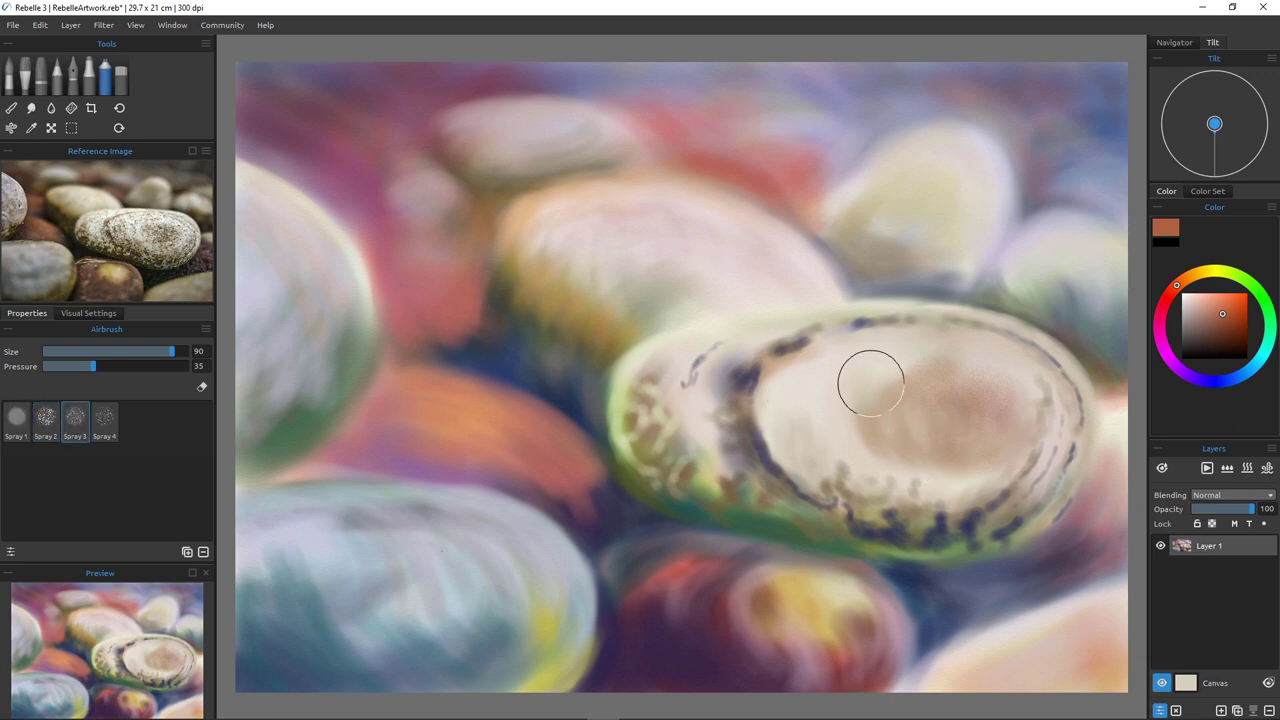
mouse_move(862, 382)
mouse_down()
mouse_move(876, 411)
mouse_move(882, 377)
mouse_move(896, 373)
mouse_move(925, 419)
mouse_up()
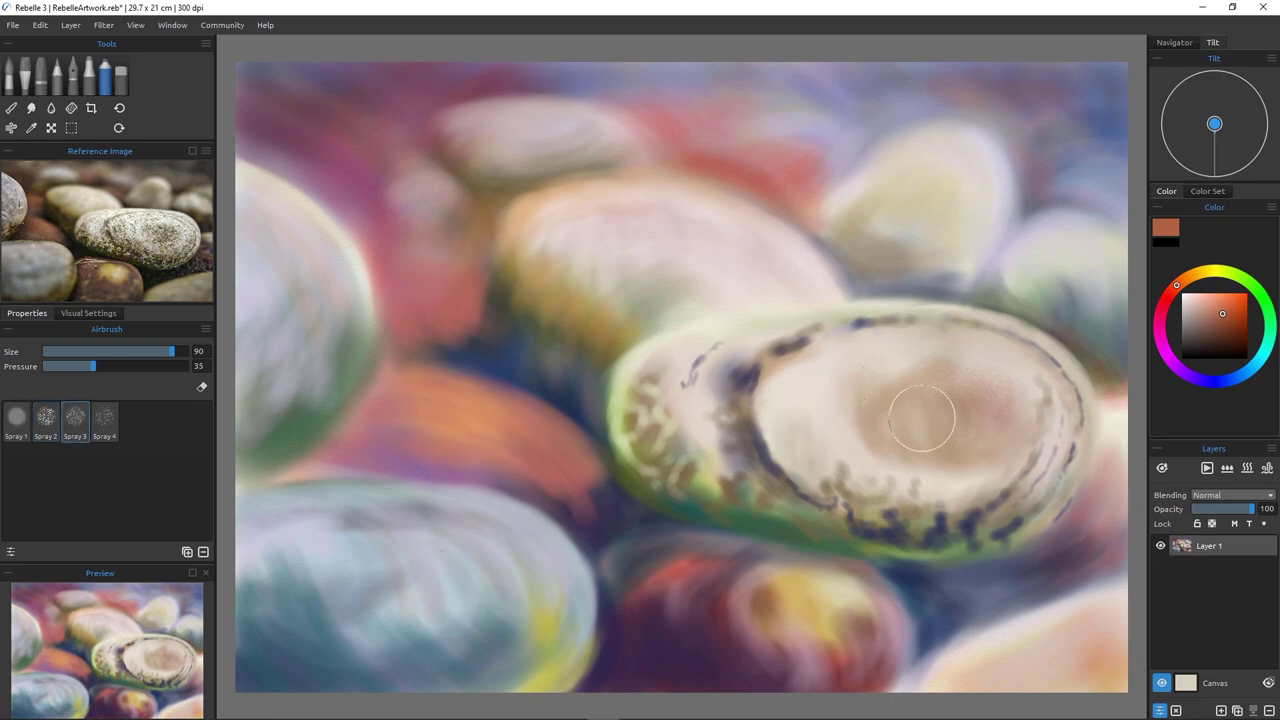
click(105, 420)
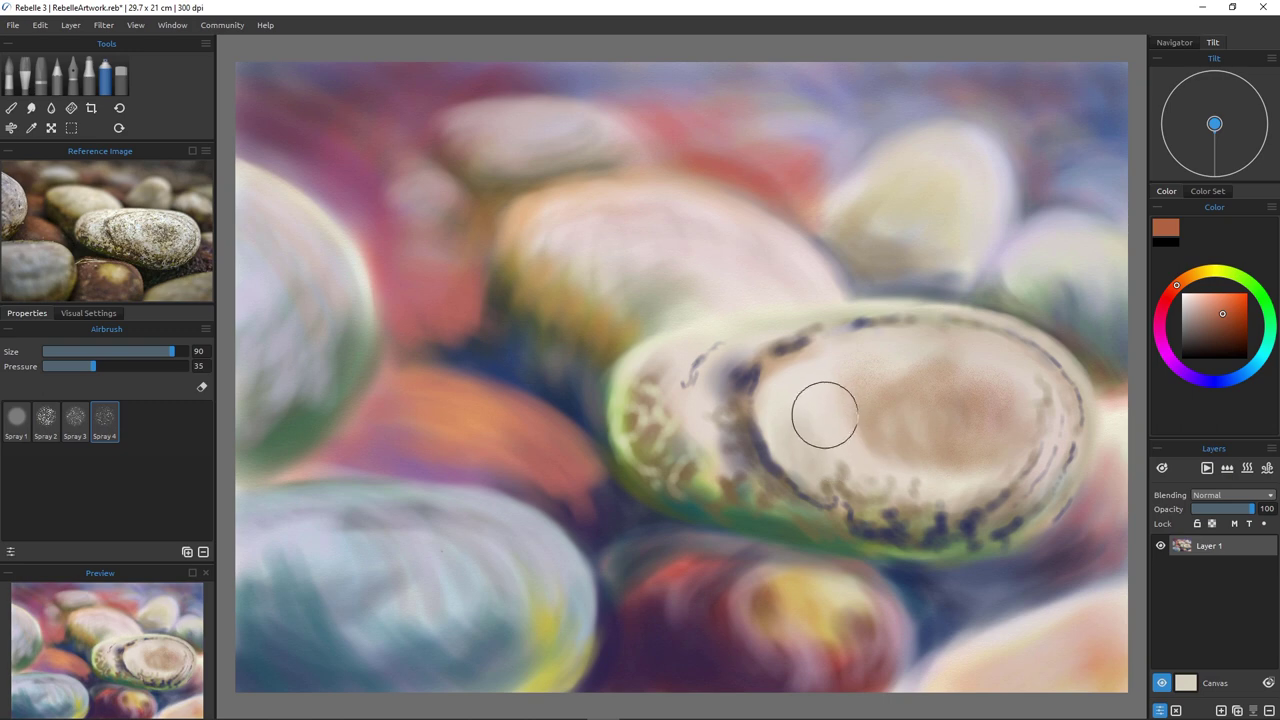
drag(845, 428, 867, 441)
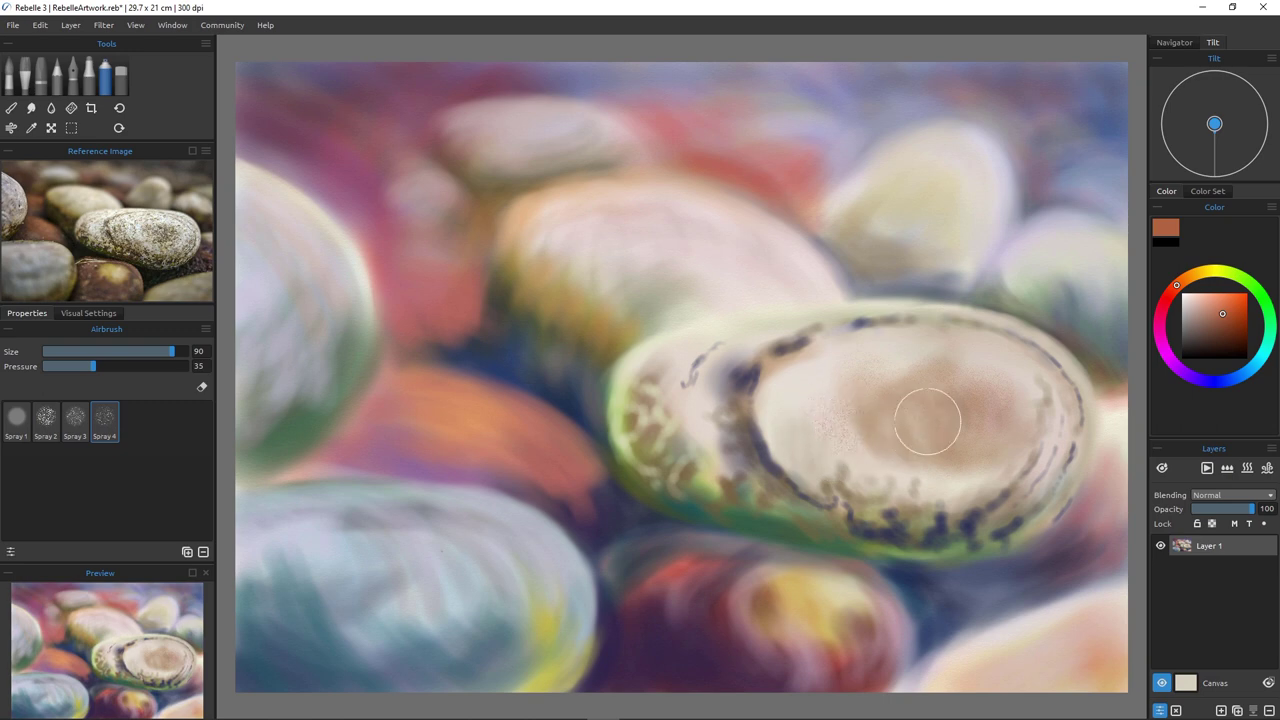
drag(93, 366, 166, 366)
click(46, 420)
mouse_move(764, 413)
mouse_down()
mouse_move(803, 402)
mouse_move(831, 431)
mouse_up()
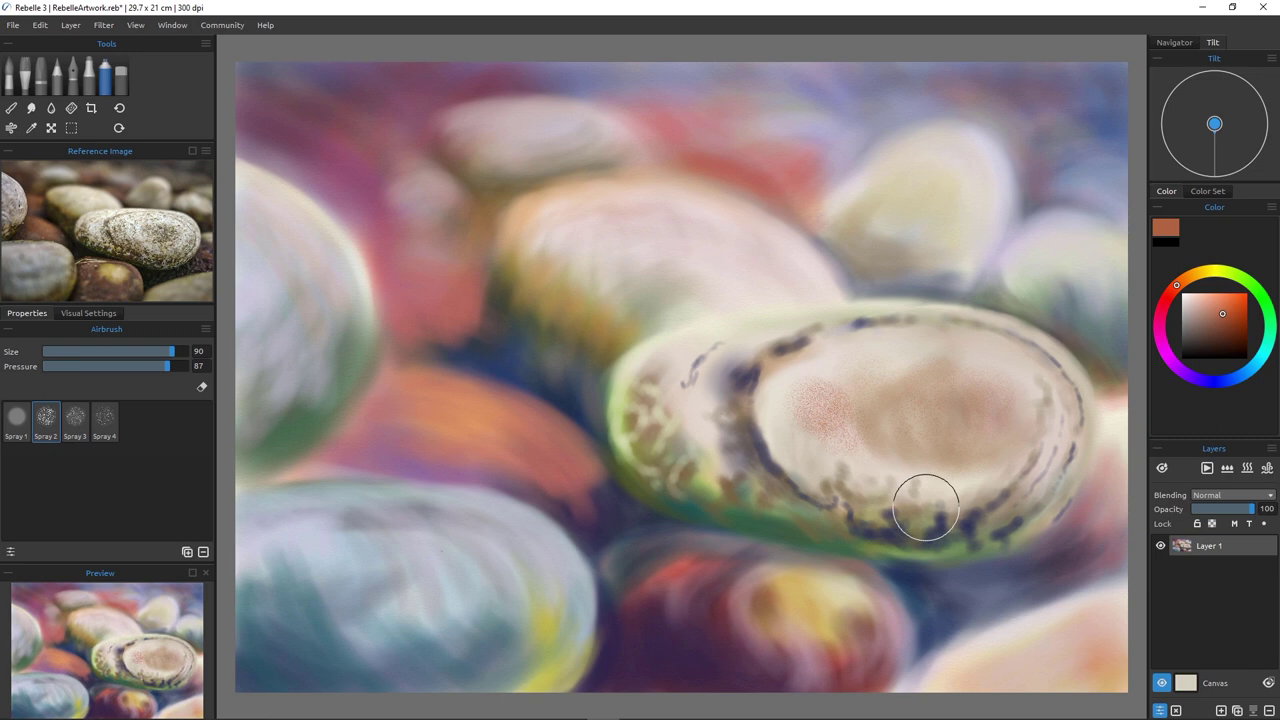
Undo the test sprays on the oval stone.
key(ctrl+z)
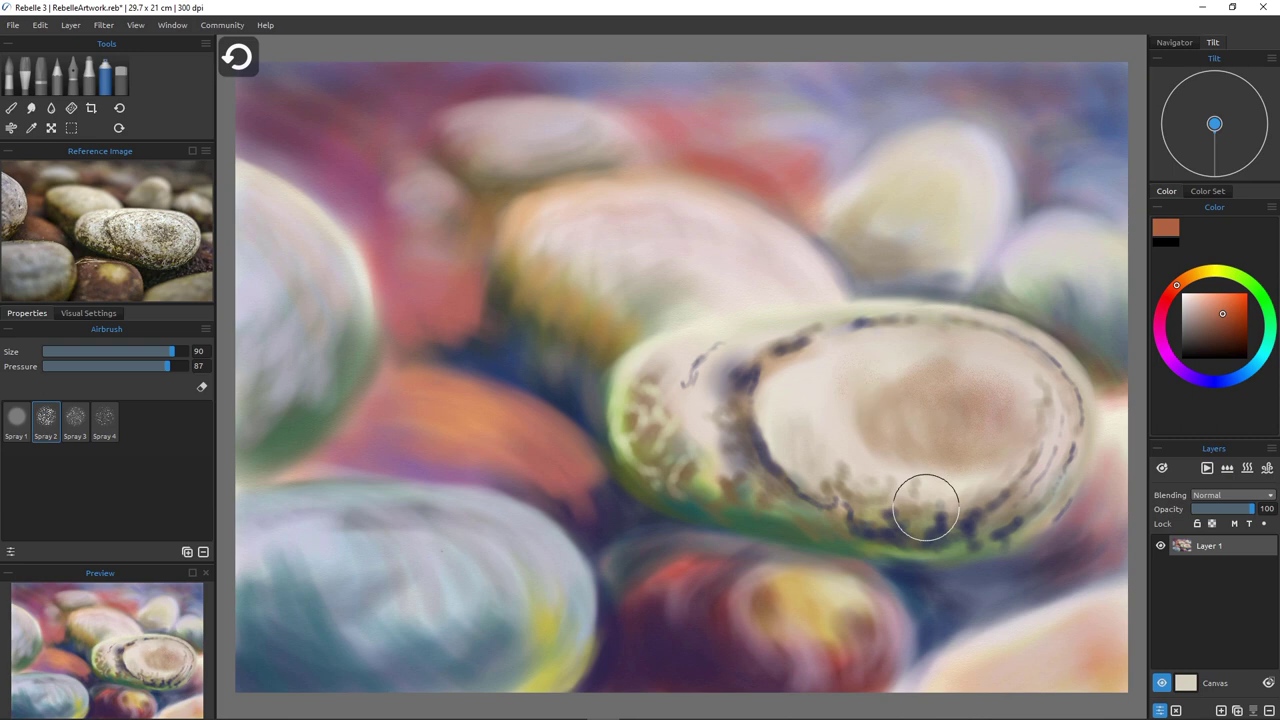
key(ctrl+z)
key(ctrl+z)
key(ctrl+z)
key(ctrl+z)
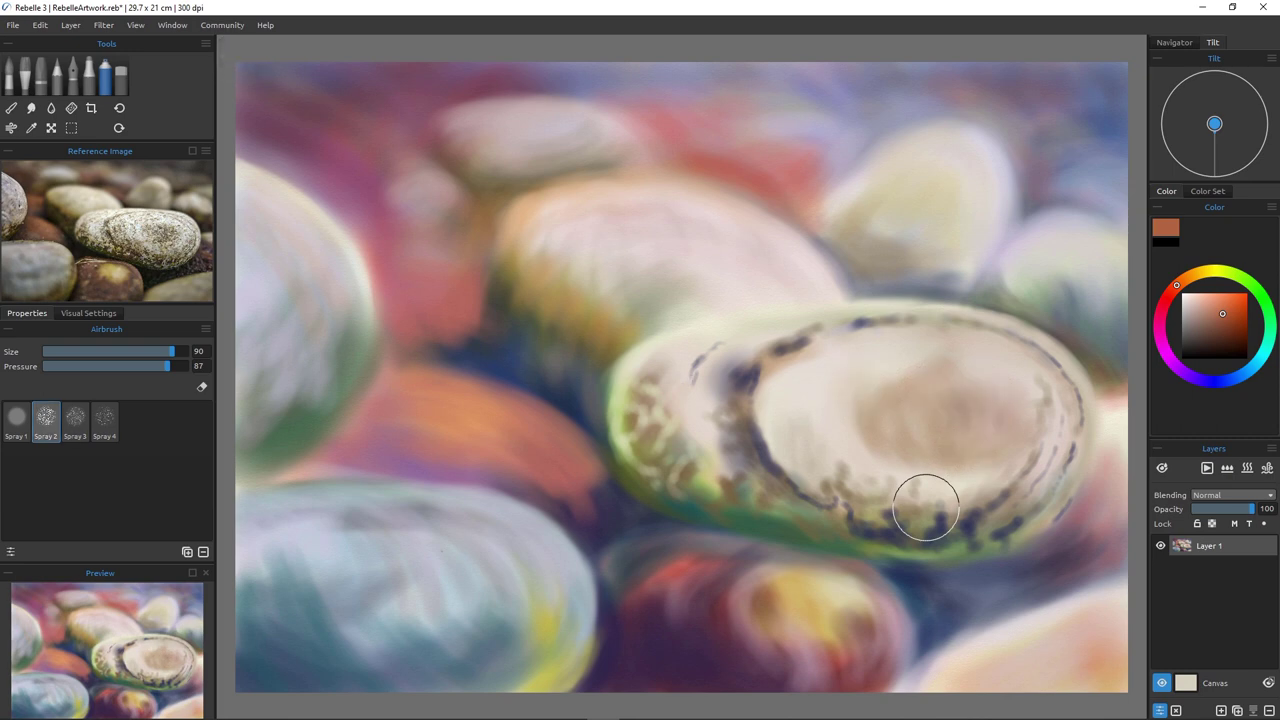
Set pressure 36 and size 100, and speckle the oval stone with rust orange using Spray 2 and Spray 3.
key(p)
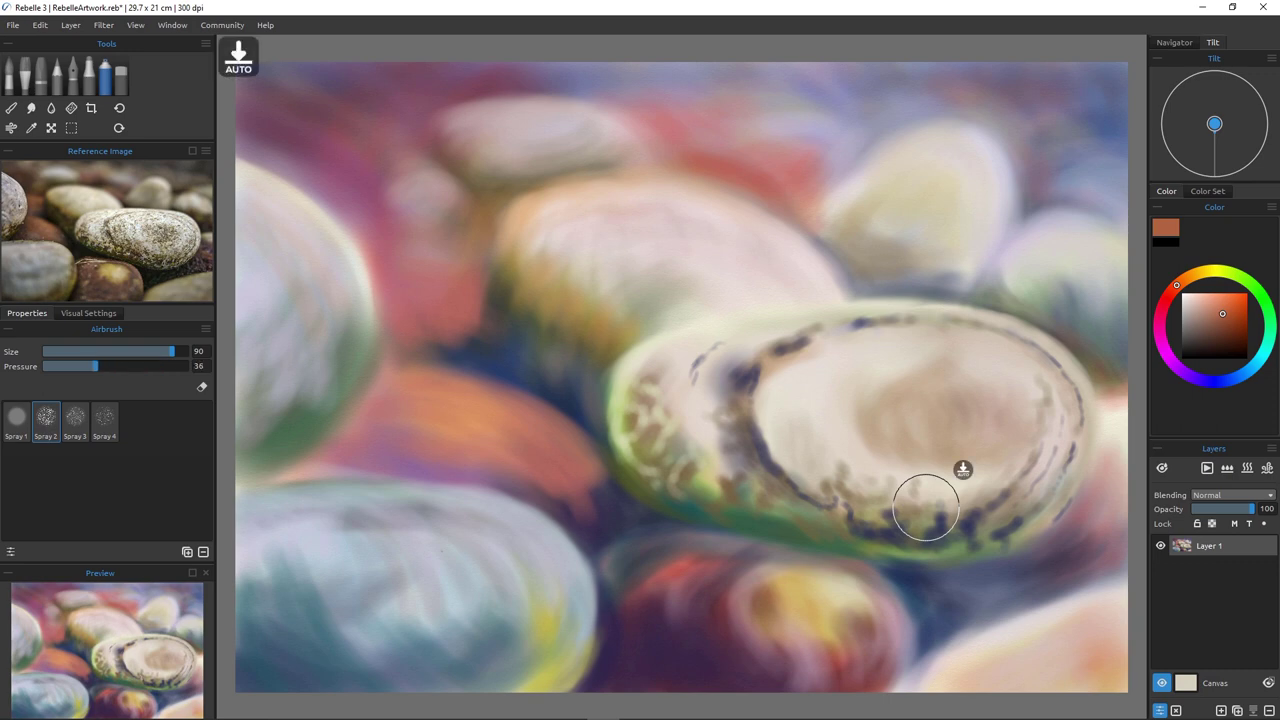
key(bracketright)
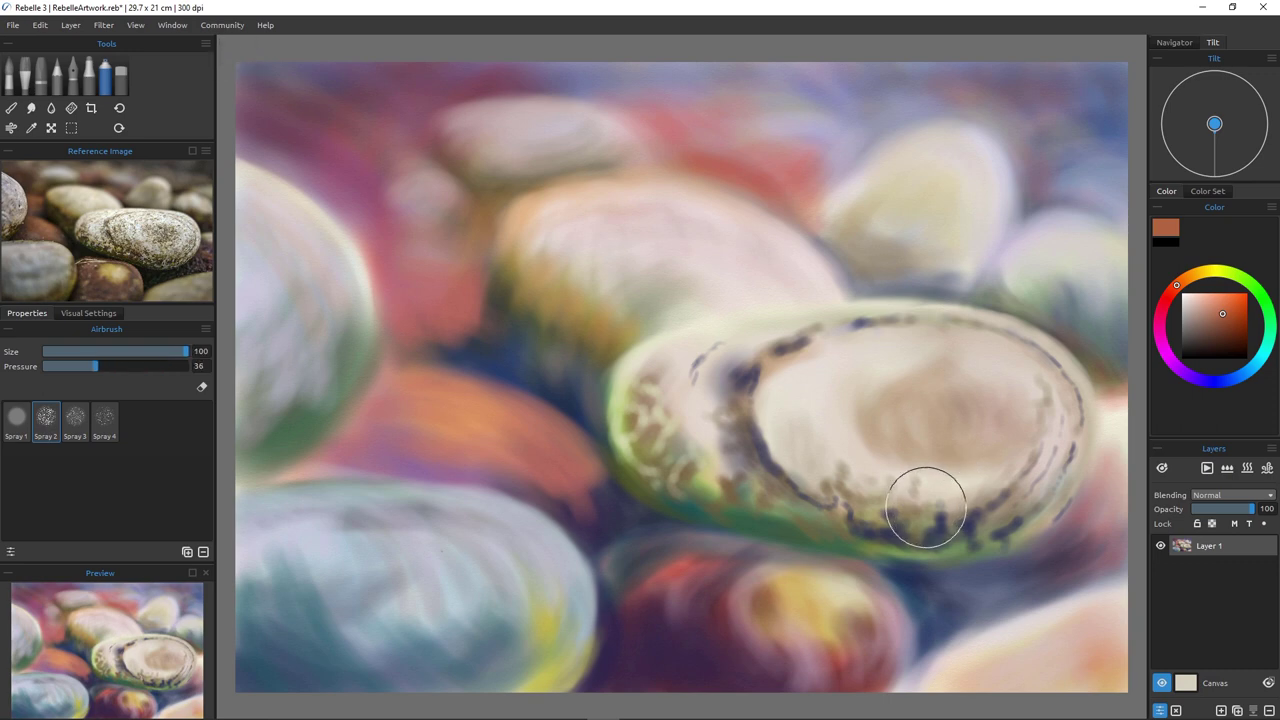
mouse_move(860, 423)
mouse_down()
mouse_move(818, 414)
mouse_move(835, 459)
mouse_move(857, 449)
mouse_move(852, 432)
mouse_move(931, 463)
mouse_move(831, 415)
mouse_move(863, 373)
mouse_move(903, 366)
mouse_move(978, 390)
mouse_move(941, 420)
mouse_move(981, 366)
mouse_move(1044, 418)
mouse_move(1045, 444)
mouse_move(957, 542)
mouse_move(914, 555)
mouse_move(836, 492)
mouse_move(958, 454)
mouse_move(971, 466)
mouse_move(1001, 445)
mouse_move(968, 473)
mouse_move(797, 463)
mouse_move(769, 433)
mouse_move(807, 436)
mouse_move(845, 403)
mouse_move(849, 373)
mouse_move(871, 393)
mouse_move(891, 382)
mouse_move(924, 428)
mouse_move(910, 385)
mouse_move(920, 363)
mouse_move(958, 370)
mouse_move(783, 371)
mouse_move(801, 369)
mouse_move(749, 409)
mouse_move(750, 445)
mouse_up()
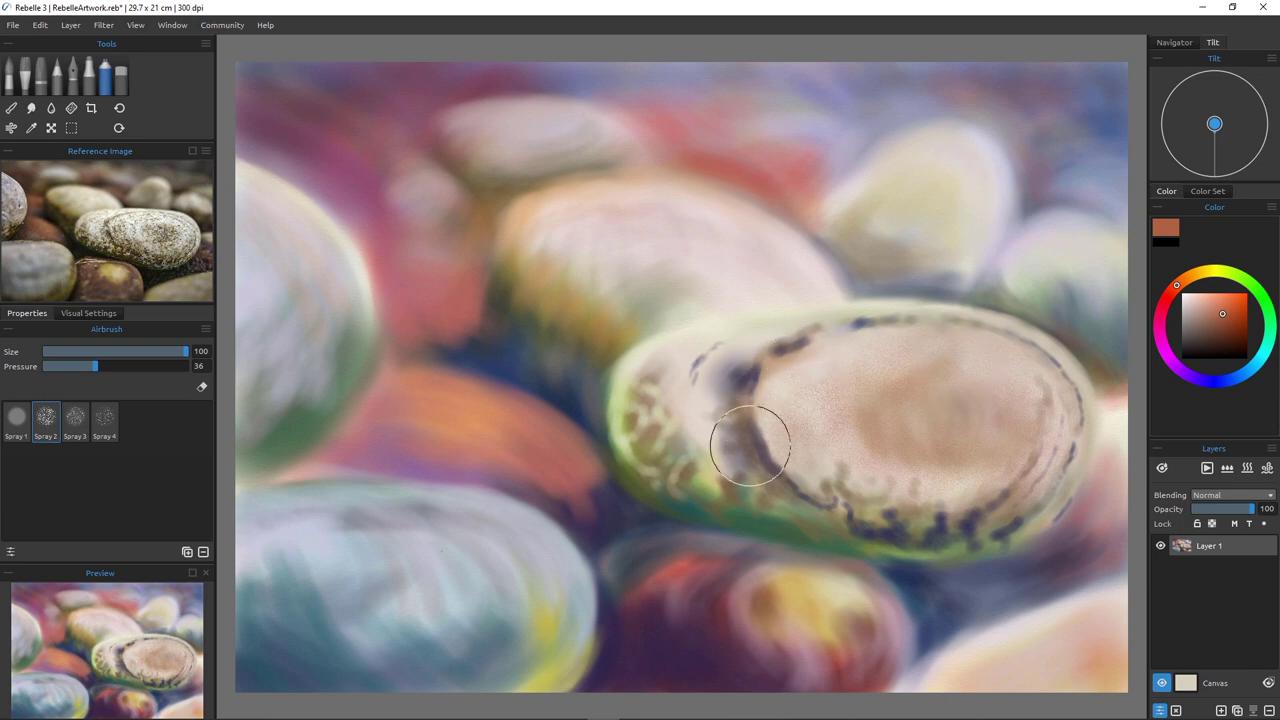
click(75, 421)
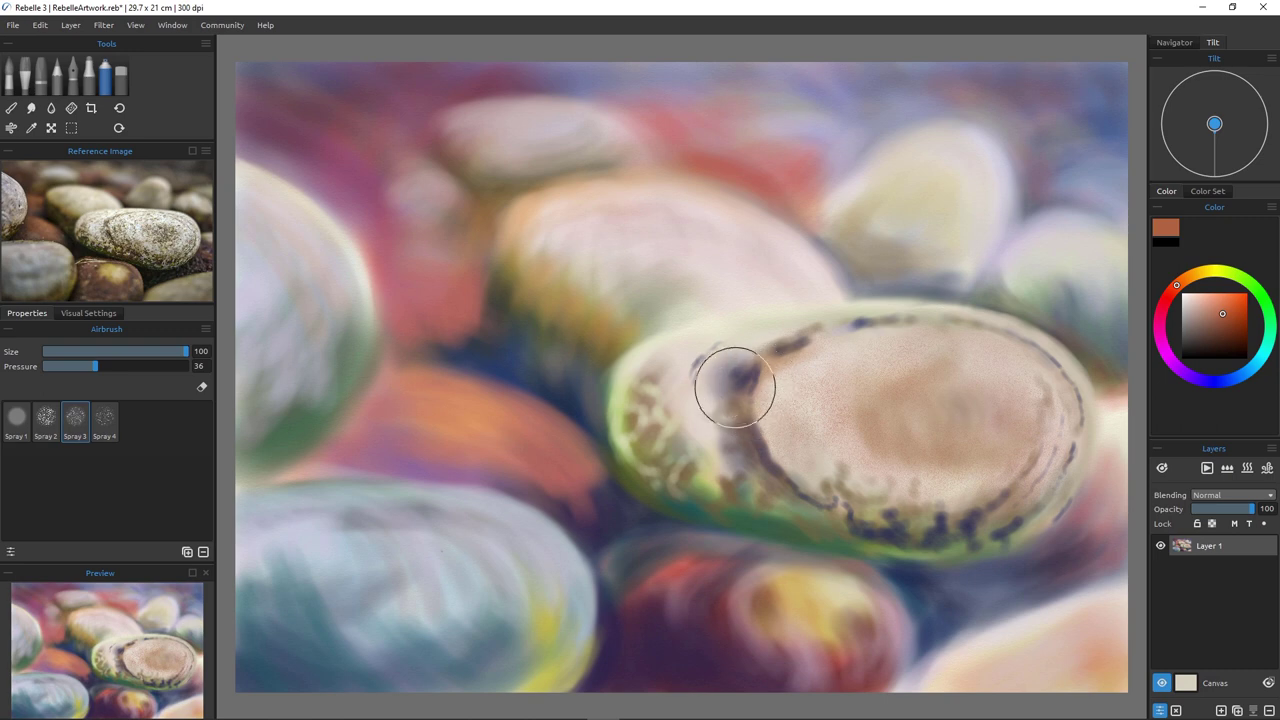
mouse_move(735, 388)
mouse_down()
mouse_move(707, 412)
mouse_move(715, 438)
mouse_move(707, 413)
mouse_move(726, 460)
mouse_move(765, 481)
mouse_move(675, 440)
mouse_move(674, 381)
mouse_move(761, 354)
mouse_move(845, 374)
mouse_move(904, 443)
mouse_move(835, 385)
mouse_move(825, 399)
mouse_move(850, 431)
mouse_move(867, 425)
mouse_move(861, 450)
mouse_move(885, 468)
mouse_move(791, 410)
mouse_move(812, 385)
mouse_move(777, 404)
mouse_move(767, 434)
mouse_move(717, 427)
mouse_move(705, 398)
mouse_move(677, 431)
mouse_move(639, 427)
mouse_move(634, 395)
mouse_move(712, 358)
mouse_move(870, 393)
mouse_move(884, 360)
mouse_move(908, 441)
mouse_move(965, 430)
mouse_up()
Reduce the airbrush to size 35, pick a warm brown, and dab Spray 3 mottling onto the oval stone's darker centre.
alt+click(843, 368)
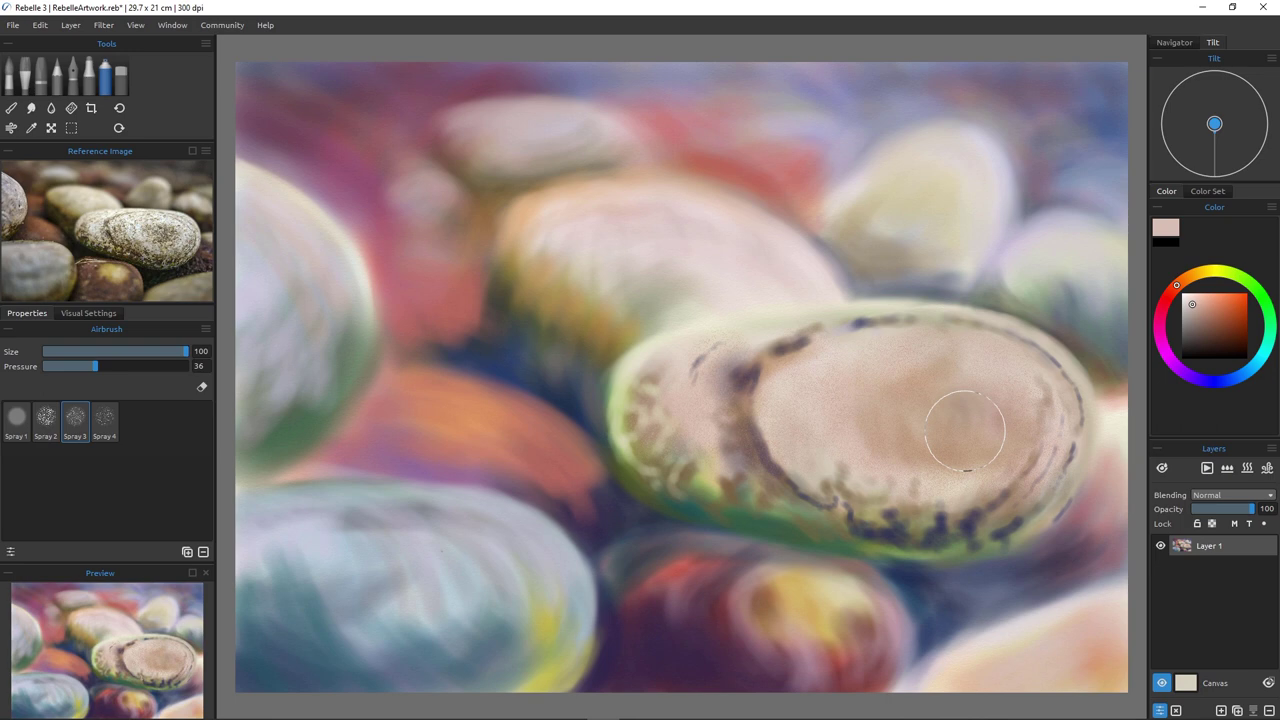
key(bracketleft)
key(bracketleft)
key(bracketleft)
key(bracketleft)
key(bracketleft)
key(bracketleft)
key(bracketleft)
key(bracketleft)
key(bracketleft)
key(bracketleft)
key(bracketleft)
key(bracketleft)
key(bracketleft)
key(bracketright)
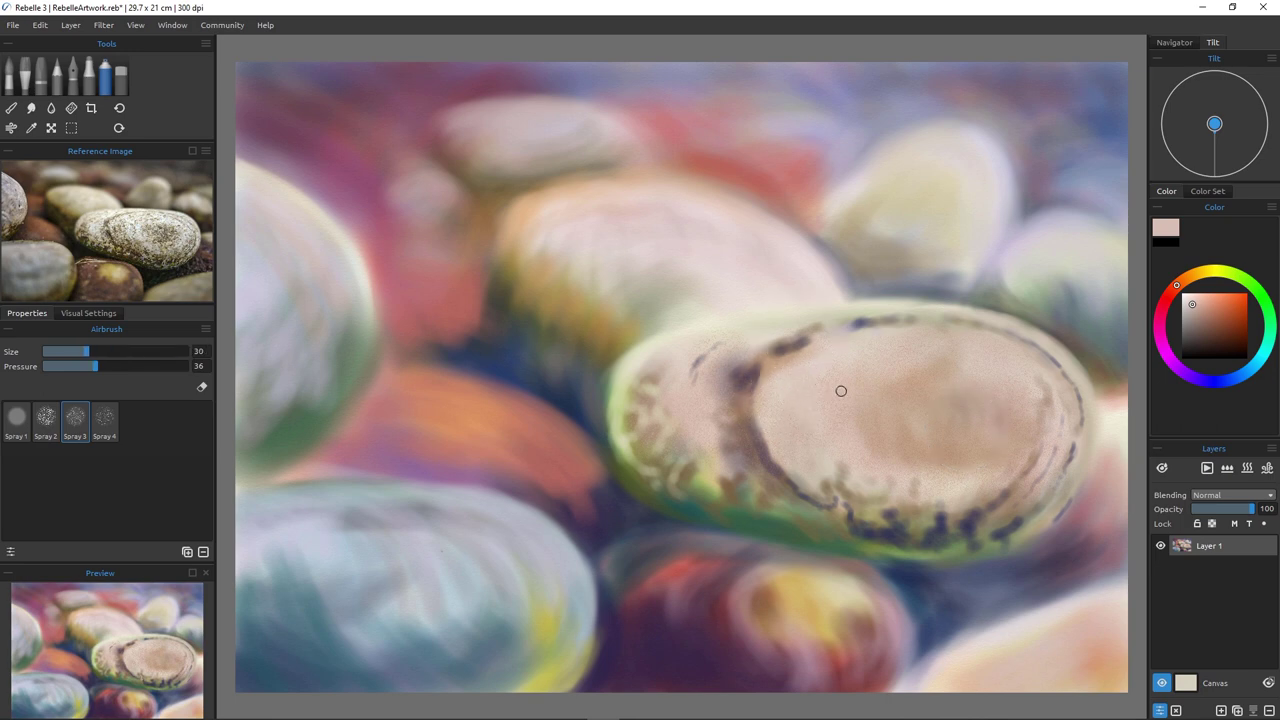
key(bracketright)
click(1205, 271)
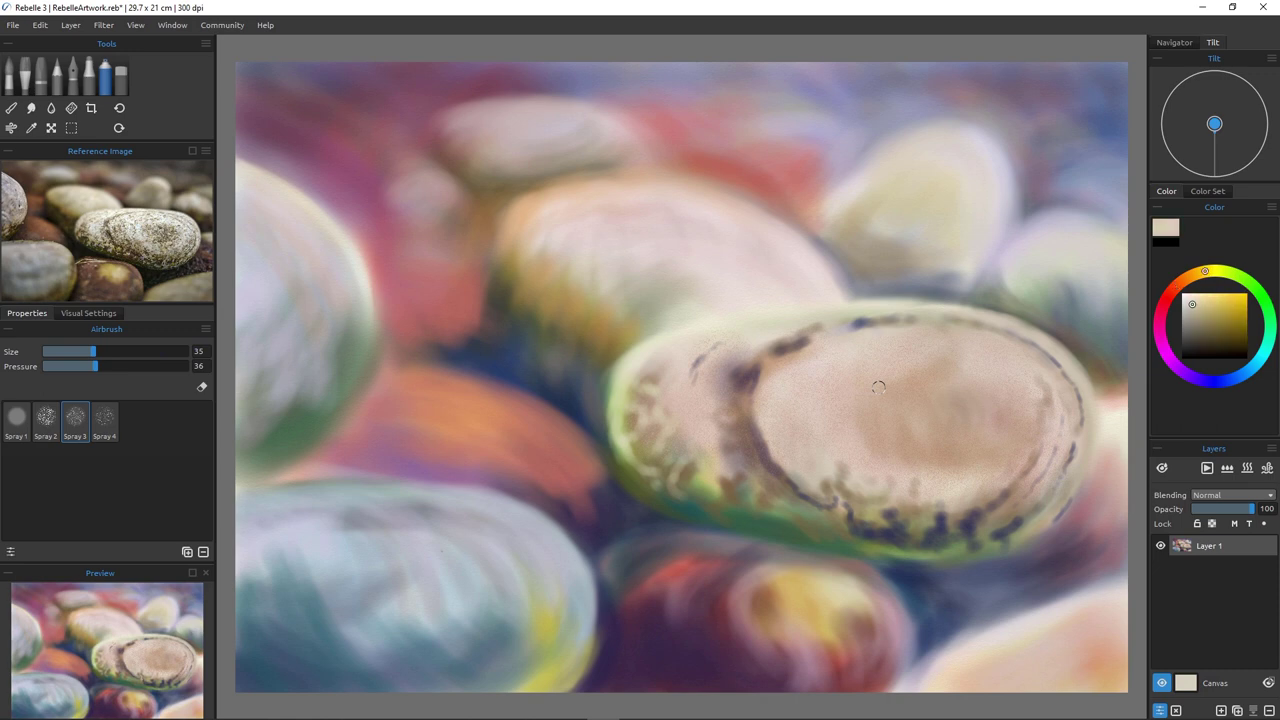
alt+click(878, 388)
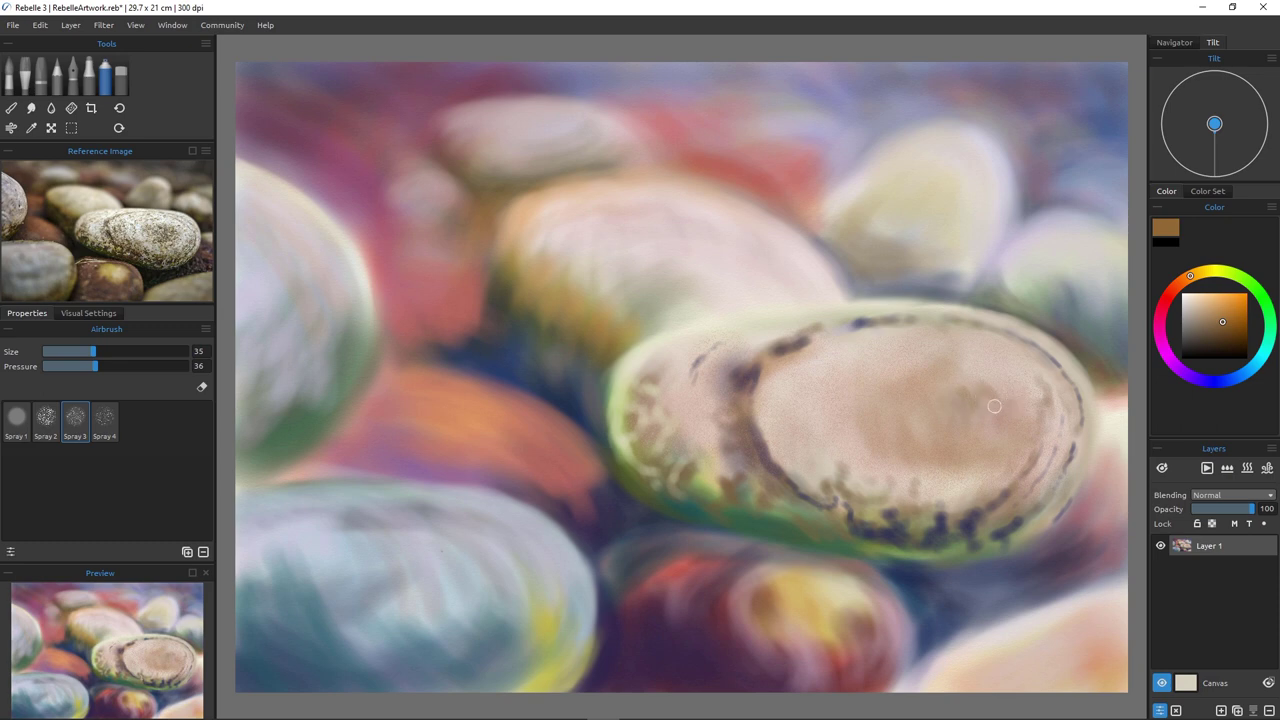
mouse_move(994, 406)
mouse_down()
mouse_move(980, 440)
mouse_move(983, 415)
mouse_move(965, 389)
mouse_up()
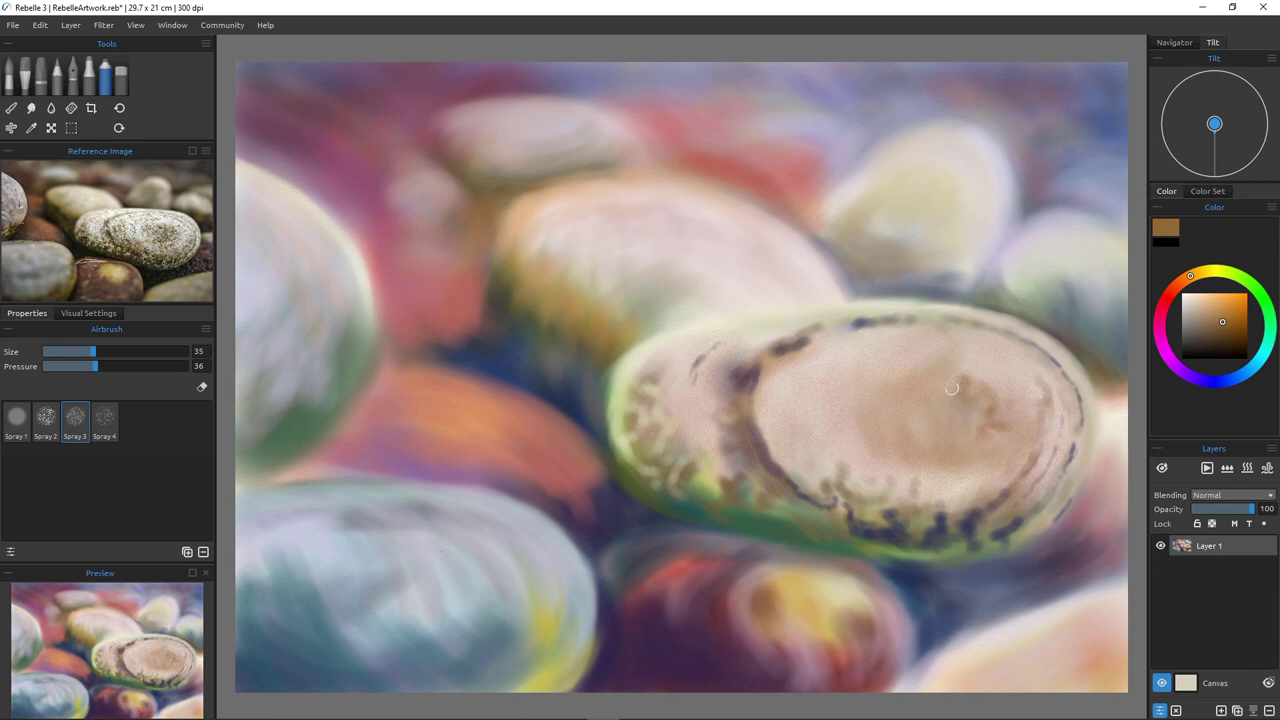
Add brown and sampled dark purple Spray 3 mottling to the oval stone's darker centre at size 35.
mouse_move(938, 399)
mouse_down()
mouse_move(917, 369)
mouse_move(950, 384)
mouse_move(945, 370)
mouse_move(948, 403)
mouse_move(955, 391)
mouse_move(947, 381)
mouse_move(953, 404)
mouse_move(925, 433)
mouse_move(938, 410)
mouse_move(928, 423)
mouse_move(922, 410)
mouse_move(909, 442)
mouse_move(900, 405)
mouse_move(898, 417)
mouse_move(924, 405)
mouse_move(900, 424)
mouse_move(927, 444)
mouse_move(930, 421)
mouse_move(937, 442)
mouse_move(956, 443)
mouse_move(972, 413)
mouse_move(986, 432)
mouse_move(948, 464)
mouse_move(908, 456)
mouse_up()
mouse_move(900, 387)
mouse_down()
mouse_move(862, 392)
mouse_move(980, 345)
mouse_move(1024, 363)
mouse_move(1067, 415)
mouse_move(1001, 396)
mouse_up()
alt+click(945, 542)
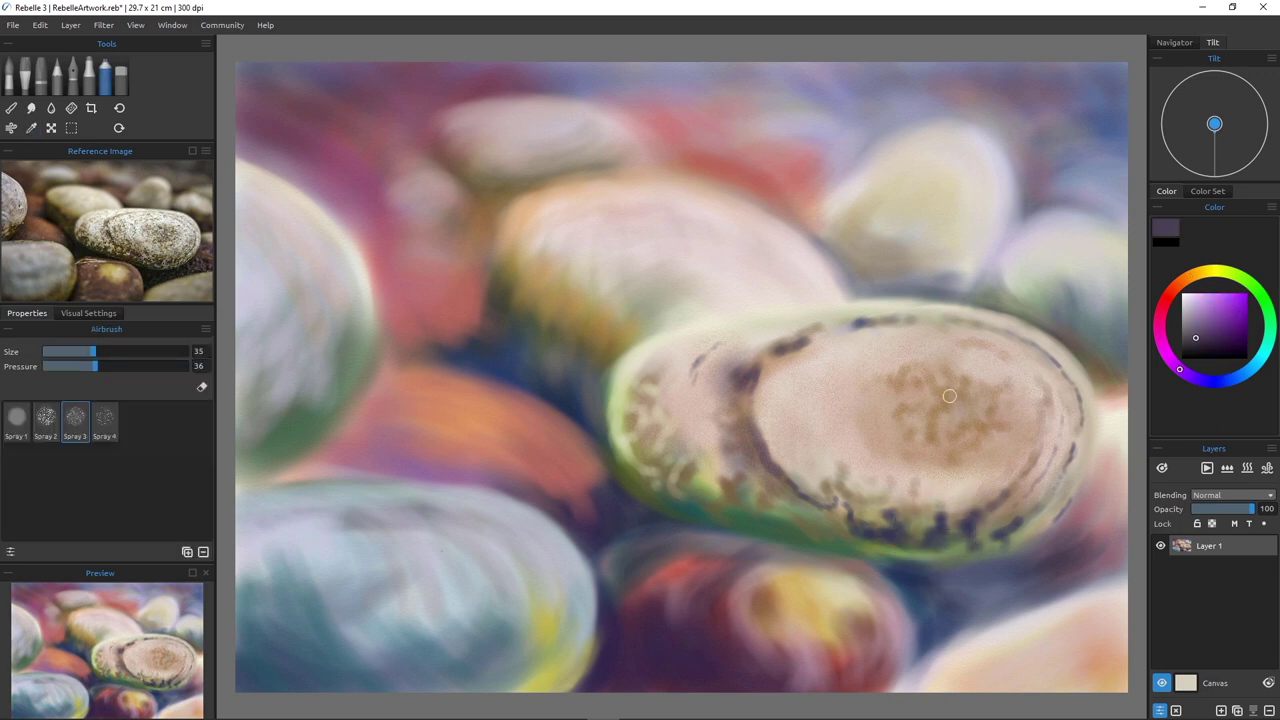
mouse_move(979, 404)
mouse_down()
mouse_move(1012, 431)
mouse_move(985, 441)
mouse_move(960, 396)
mouse_move(954, 458)
mouse_move(945, 421)
mouse_move(956, 421)
mouse_move(941, 442)
mouse_move(974, 438)
mouse_move(940, 450)
mouse_move(956, 432)
mouse_move(943, 431)
mouse_move(945, 452)
mouse_move(996, 437)
mouse_move(971, 443)
mouse_move(908, 417)
mouse_move(950, 385)
mouse_move(916, 432)
mouse_move(885, 387)
mouse_move(880, 415)
mouse_move(894, 413)
mouse_move(816, 390)
mouse_move(849, 376)
mouse_move(840, 393)
mouse_move(855, 360)
mouse_move(898, 406)
mouse_move(896, 352)
mouse_move(935, 372)
mouse_up()
Choose a muted red and dab accents on the oval stone's inner face, notch and lower rim, enlarging the airbrush to 50.
click(1227, 307)
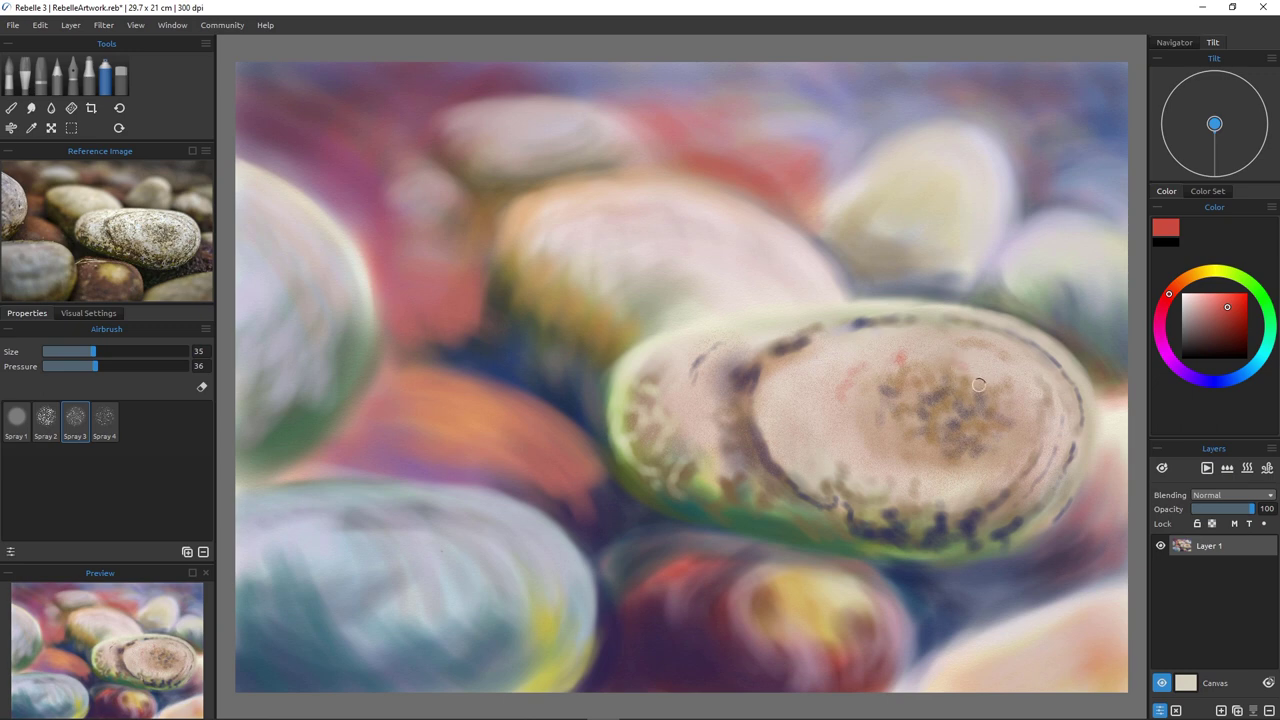
mouse_move(744, 356)
mouse_down()
mouse_move(762, 358)
mouse_move(737, 358)
mouse_up()
mouse_move(669, 429)
mouse_down()
mouse_move(723, 378)
mouse_move(708, 377)
mouse_move(726, 380)
mouse_up()
key(bracketright)
key(bracketright)
key(bracketright)
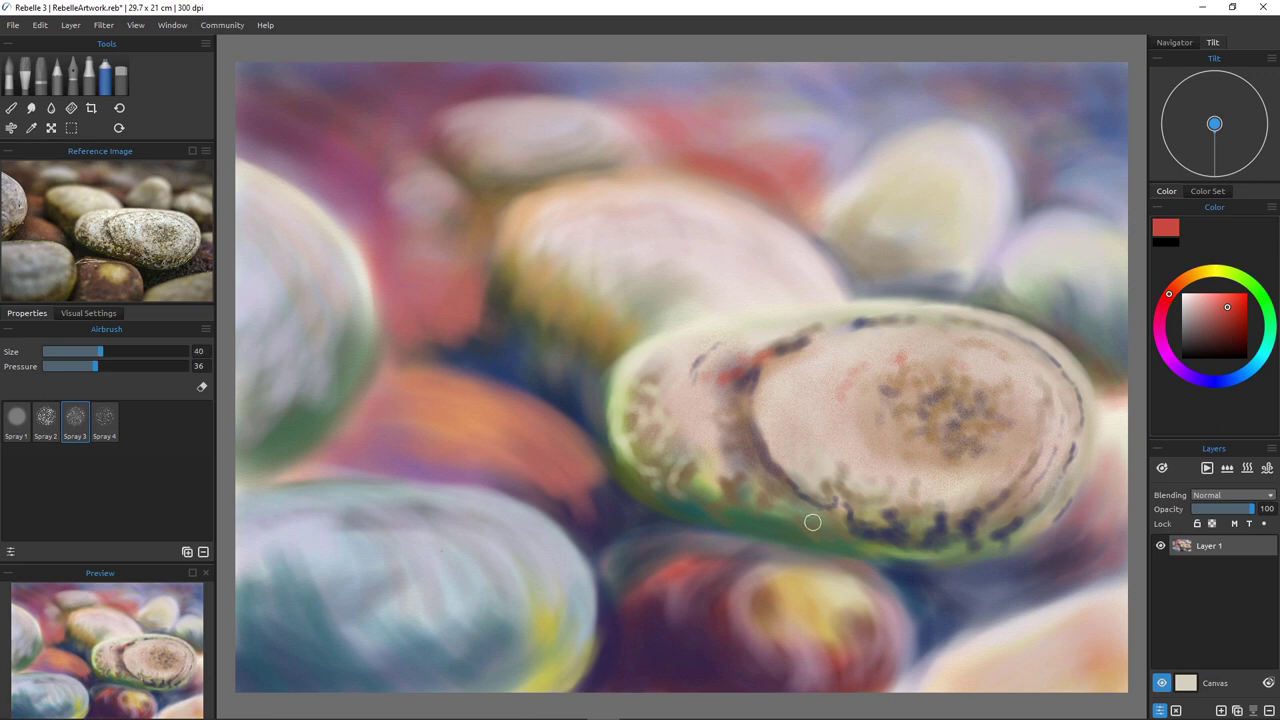
mouse_move(804, 510)
mouse_down()
mouse_move(831, 509)
mouse_move(789, 520)
mouse_move(846, 515)
mouse_move(858, 537)
mouse_move(837, 527)
mouse_up()
mouse_move(938, 539)
mouse_down()
mouse_move(920, 537)
mouse_move(988, 525)
mouse_up()
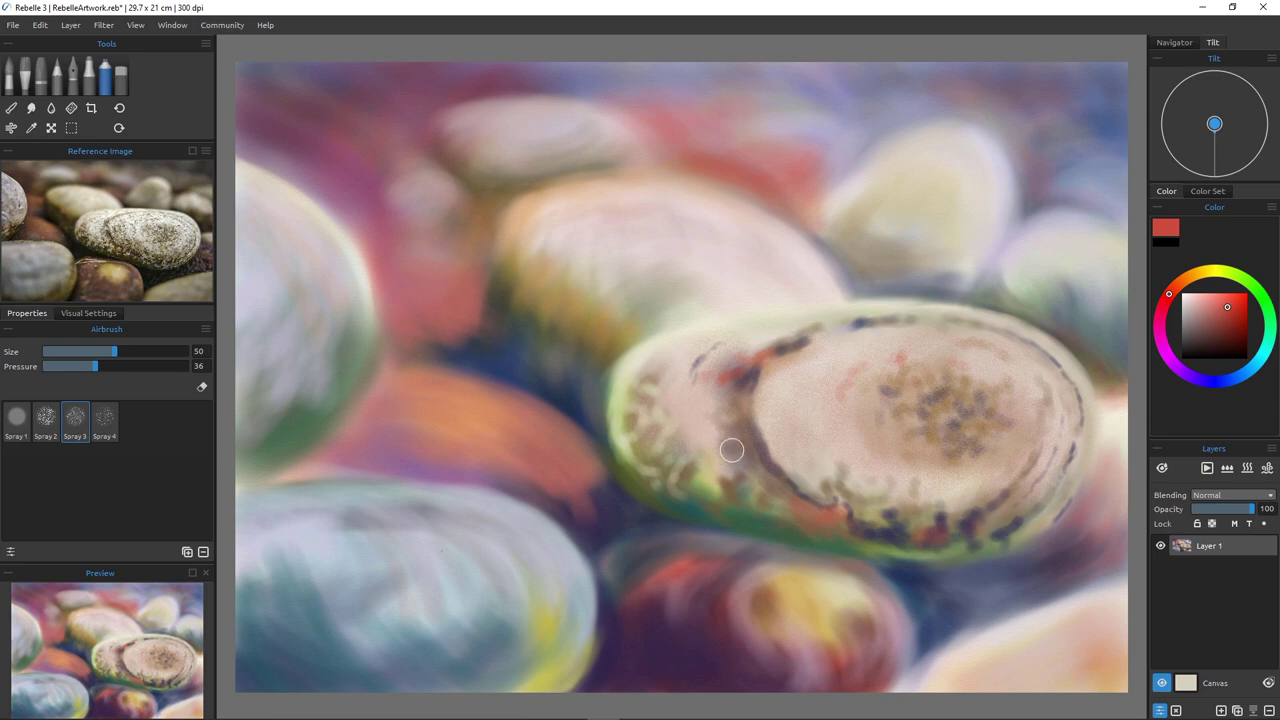
Sample a mauve-brown from the oval stone and mottle the left and lower parts of its inner face at size 50.
alt+click(742, 452)
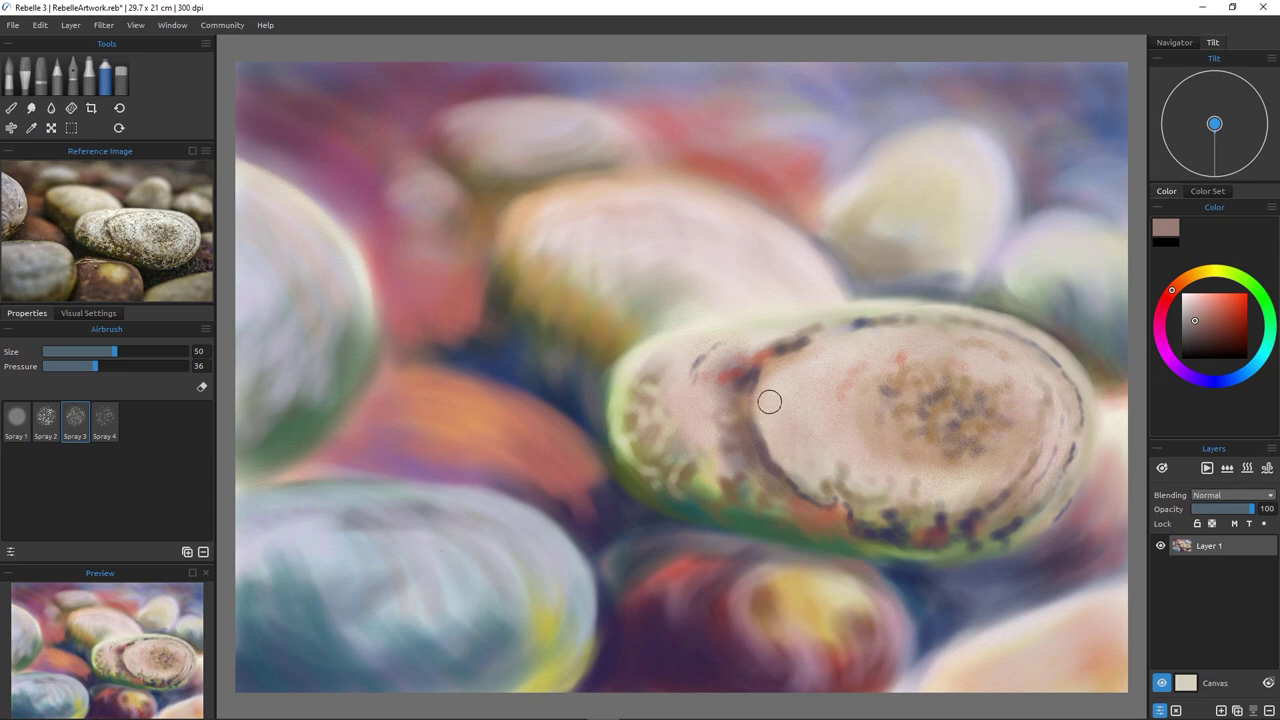
mouse_move(780, 420)
mouse_down()
mouse_move(818, 497)
mouse_move(829, 480)
mouse_move(777, 414)
mouse_move(803, 394)
mouse_move(832, 482)
mouse_move(864, 510)
mouse_move(938, 507)
mouse_up()
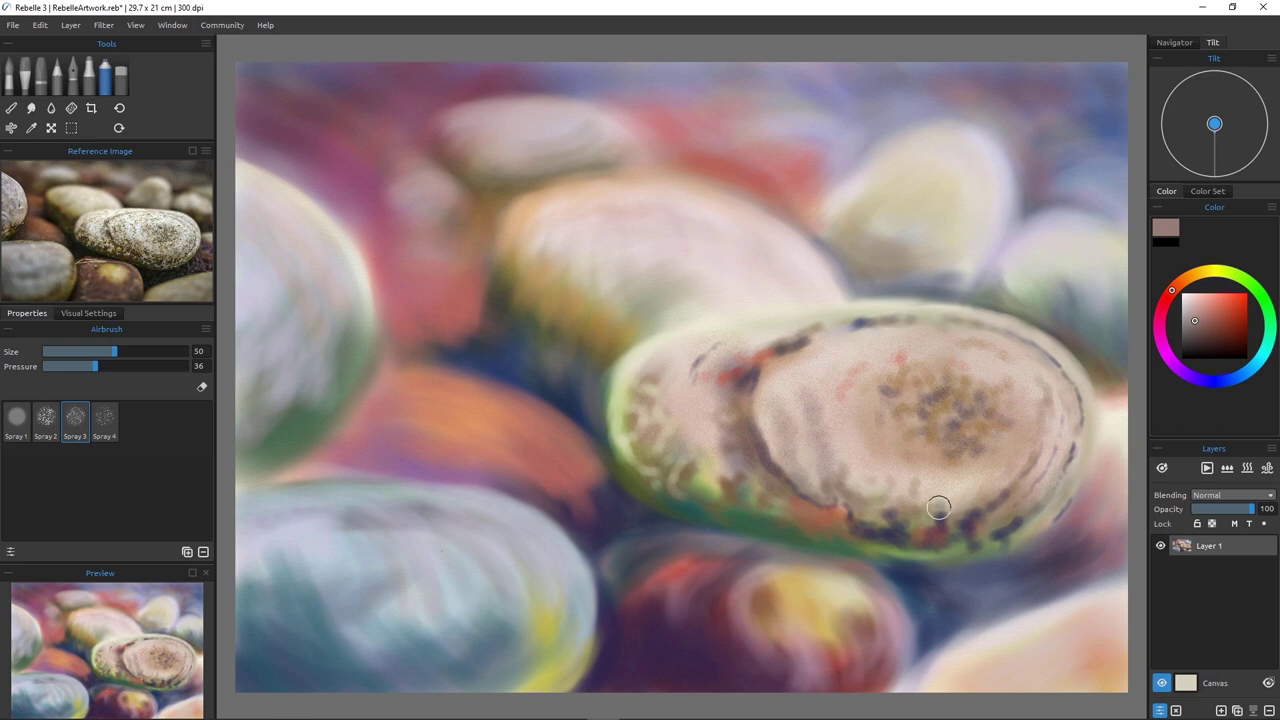
mouse_move(799, 399)
mouse_down()
mouse_move(803, 380)
mouse_move(846, 429)
mouse_move(860, 494)
mouse_move(894, 500)
mouse_move(849, 490)
mouse_move(880, 516)
mouse_move(838, 508)
mouse_move(834, 494)
mouse_up()
Reduce the airbrush to size 35, sample a warmer brown, and shade the inner face's left side and lower right curve.
key(bracketleft)
key(bracketleft)
key(bracketleft)
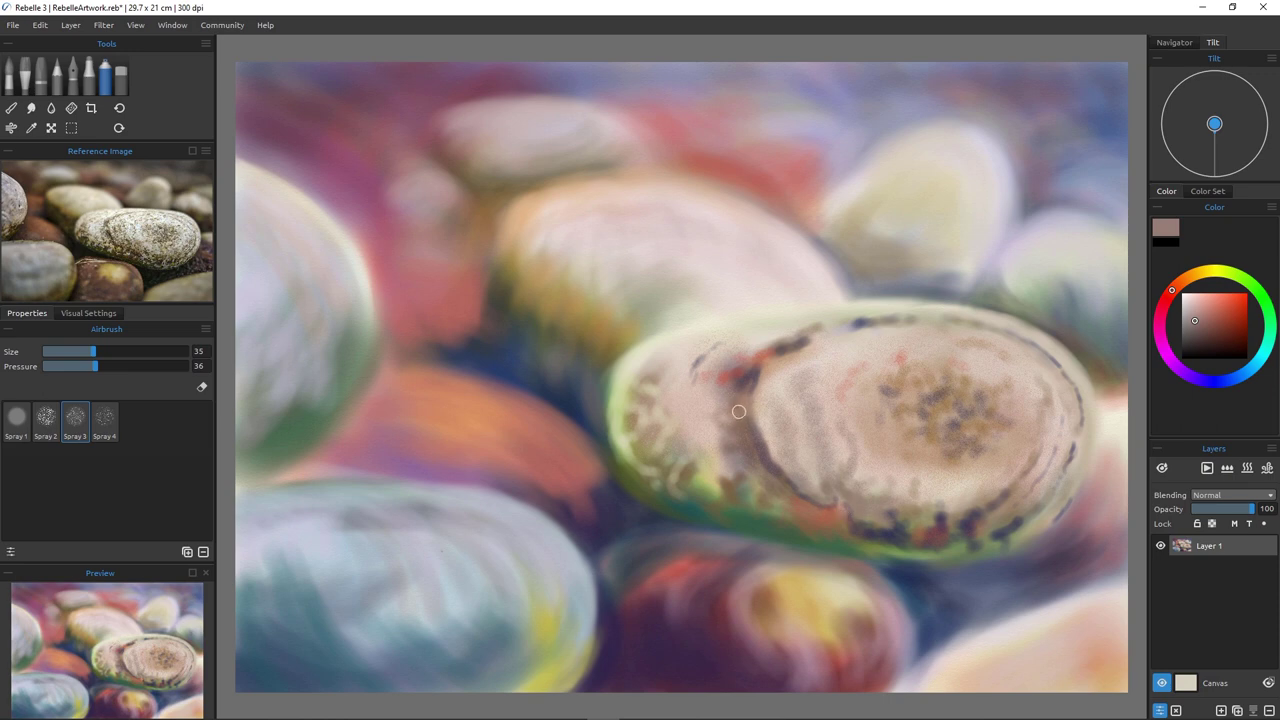
alt+click(731, 406)
mouse_move(811, 403)
mouse_down()
mouse_move(816, 451)
mouse_move(818, 425)
mouse_move(860, 406)
mouse_move(880, 417)
mouse_move(878, 450)
mouse_move(848, 466)
mouse_move(869, 437)
mouse_move(856, 490)
mouse_up()
drag(1013, 476, 951, 510)
drag(1035, 477, 990, 520)
mouse_move(1054, 471)
mouse_down()
mouse_move(1015, 516)
mouse_move(968, 522)
mouse_up()
Set the airbrush size to 20, choose a dark navy, and darken the lower left crease of the oval stone's ring.
key(bracketleft)
key(bracketleft)
key(bracketleft)
key(bracketleft)
key(bracketleft)
key(bracketleft)
key(bracketleft)
key(bracketleft)
key(bracketleft)
key(bracketleft)
key(bracketleft)
key(bracketleft)
key(bracketleft)
key(bracketleft)
key(bracketleft)
key(bracketleft)
key(bracketleft)
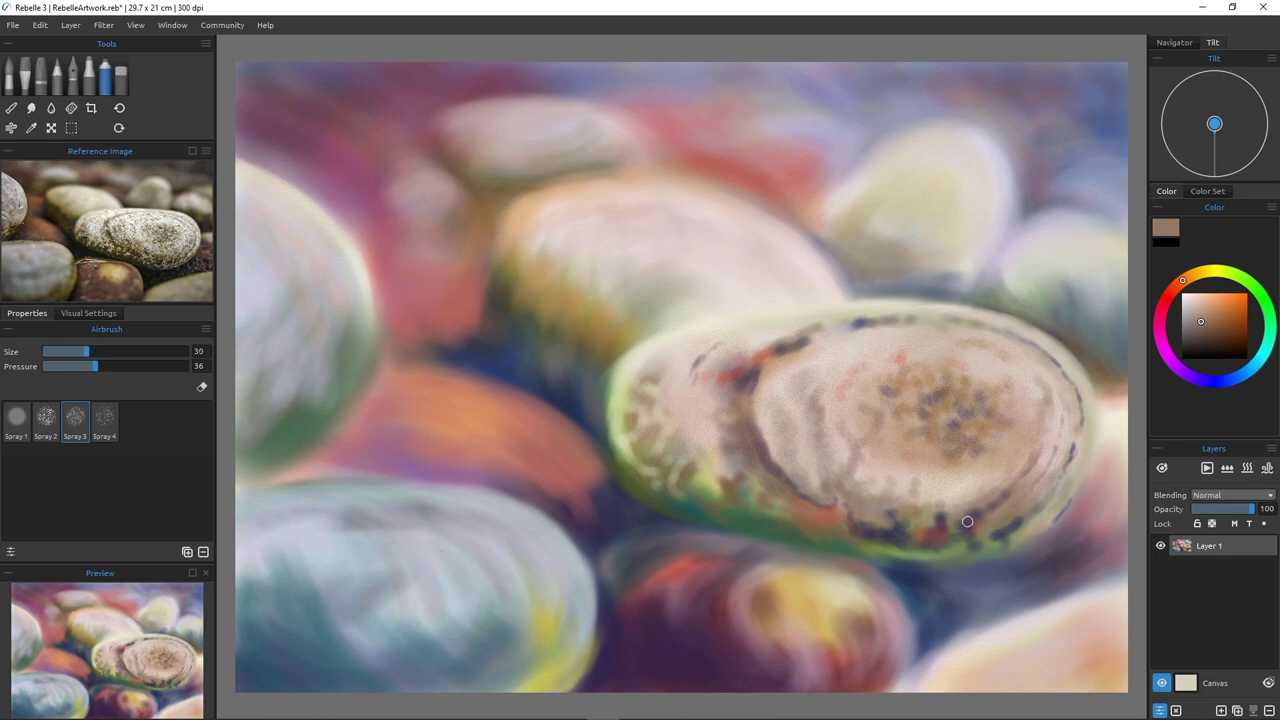
key(bracketright)
key(bracketright)
alt+click(893, 535)
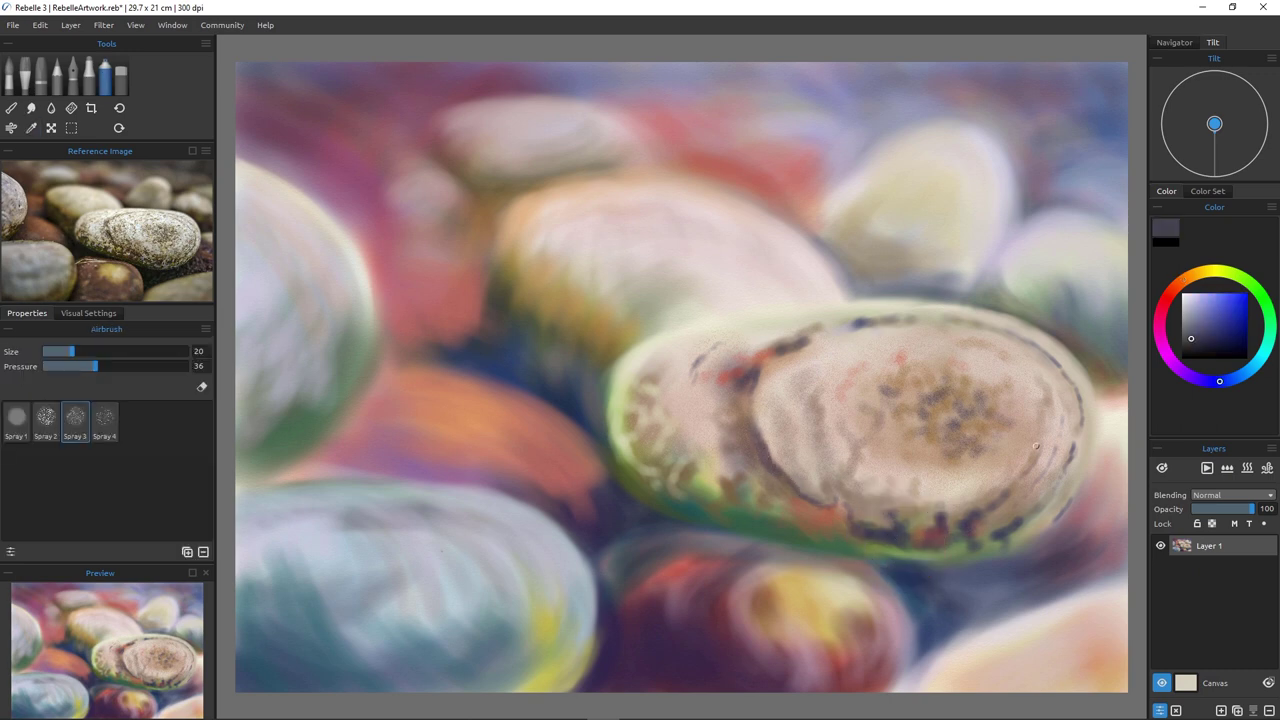
click(1206, 344)
drag(787, 483, 815, 501)
drag(805, 495, 819, 500)
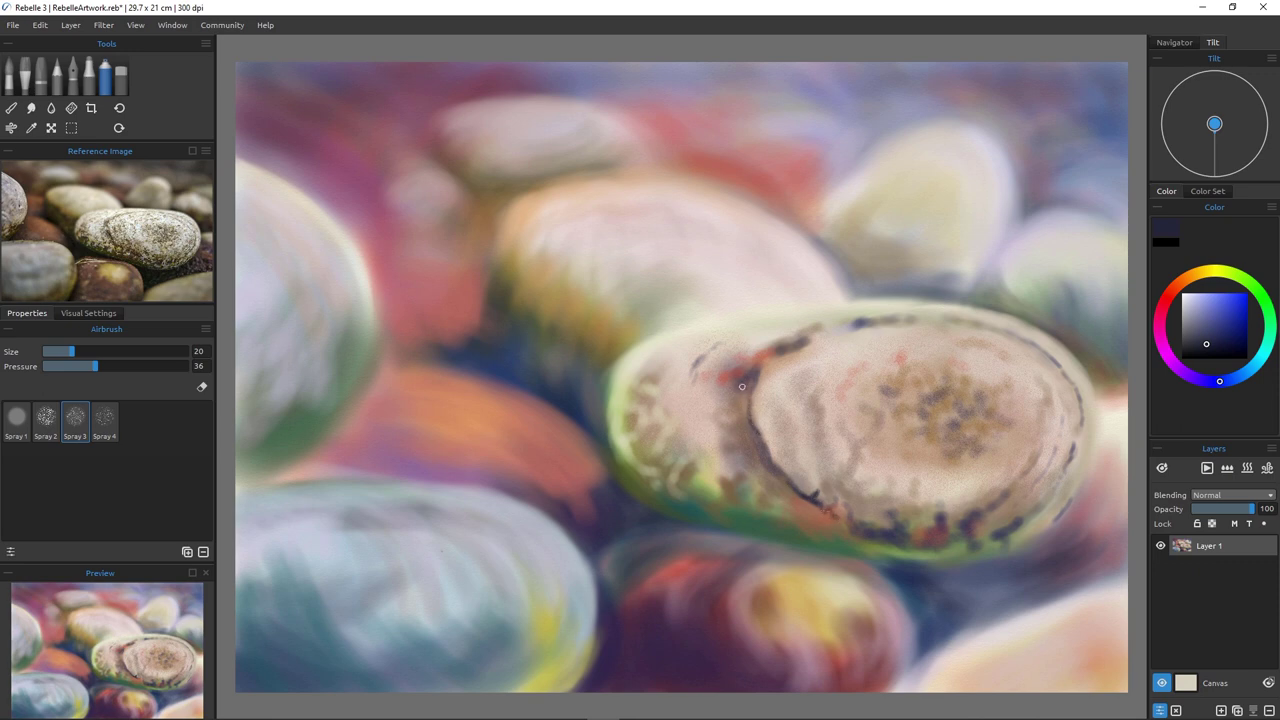
Draw thin dark navy contour lines inside the oval stone's left side and along its upper ring.
drag(792, 412, 795, 427)
mouse_move(772, 406)
mouse_down()
mouse_move(787, 400)
mouse_move(777, 428)
mouse_up()
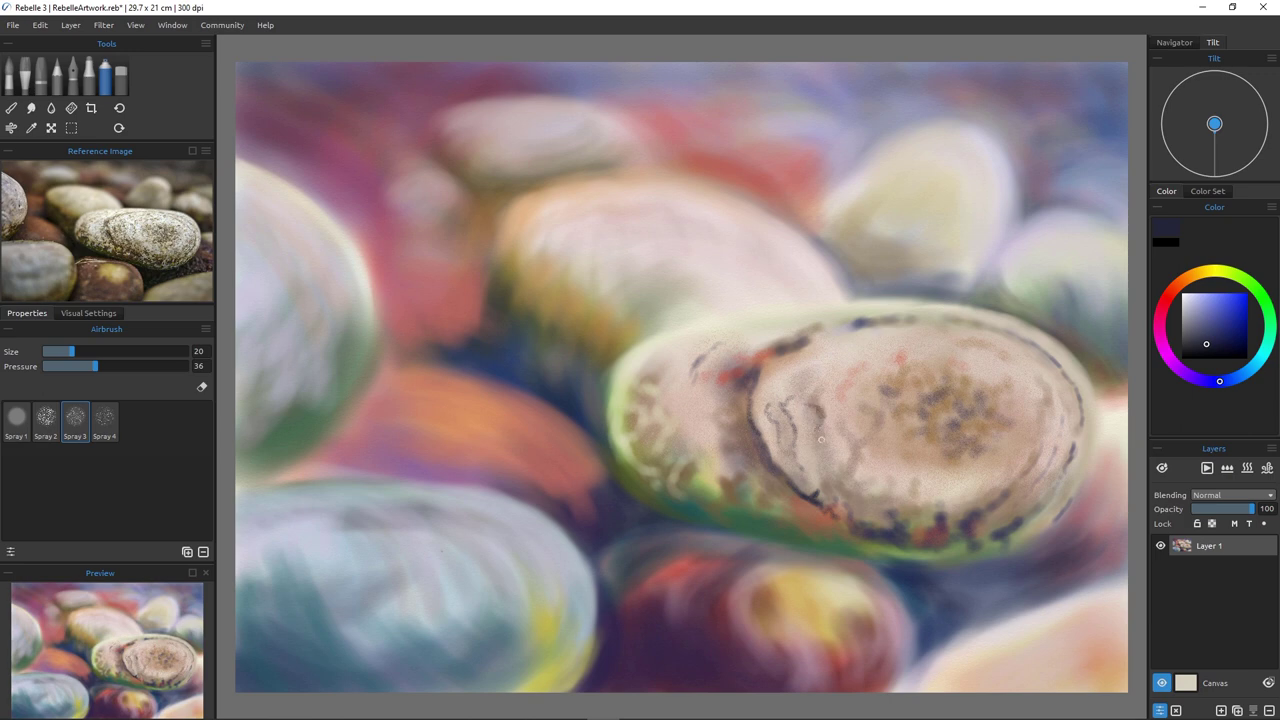
drag(821, 439, 837, 469)
drag(824, 342, 820, 337)
drag(797, 351, 787, 363)
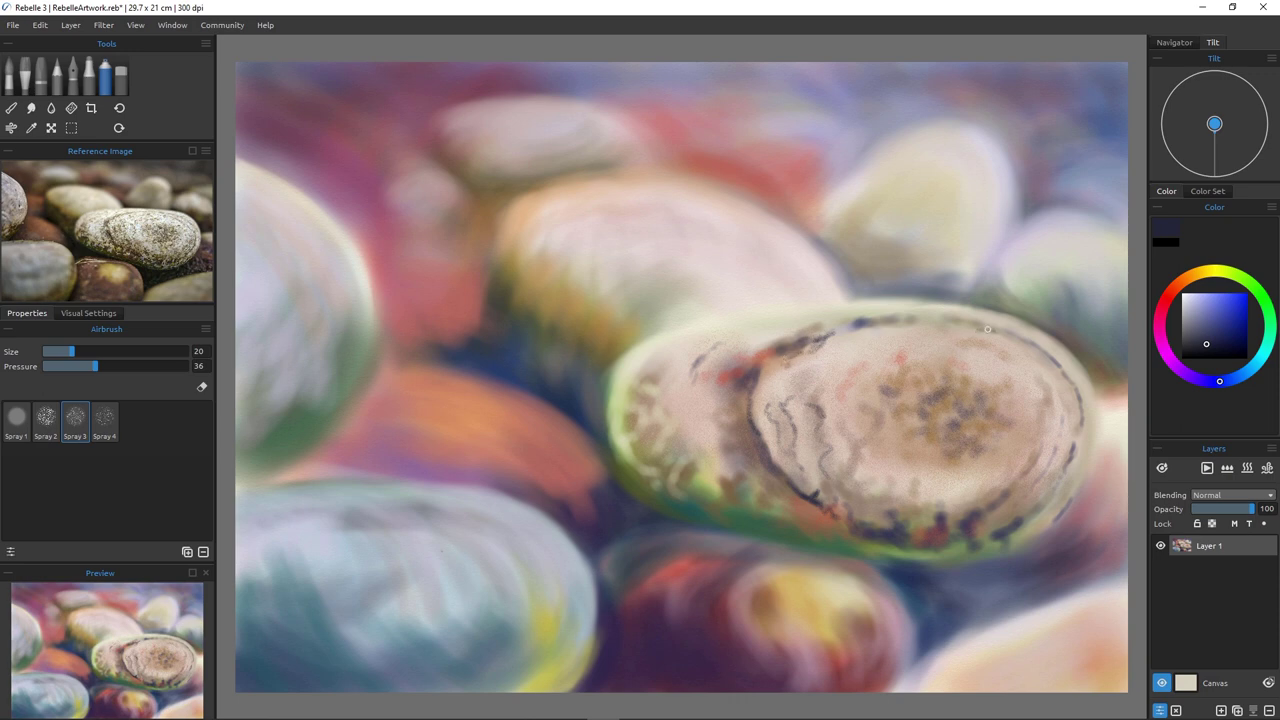
drag(987, 329, 1017, 342)
drag(975, 325, 996, 328)
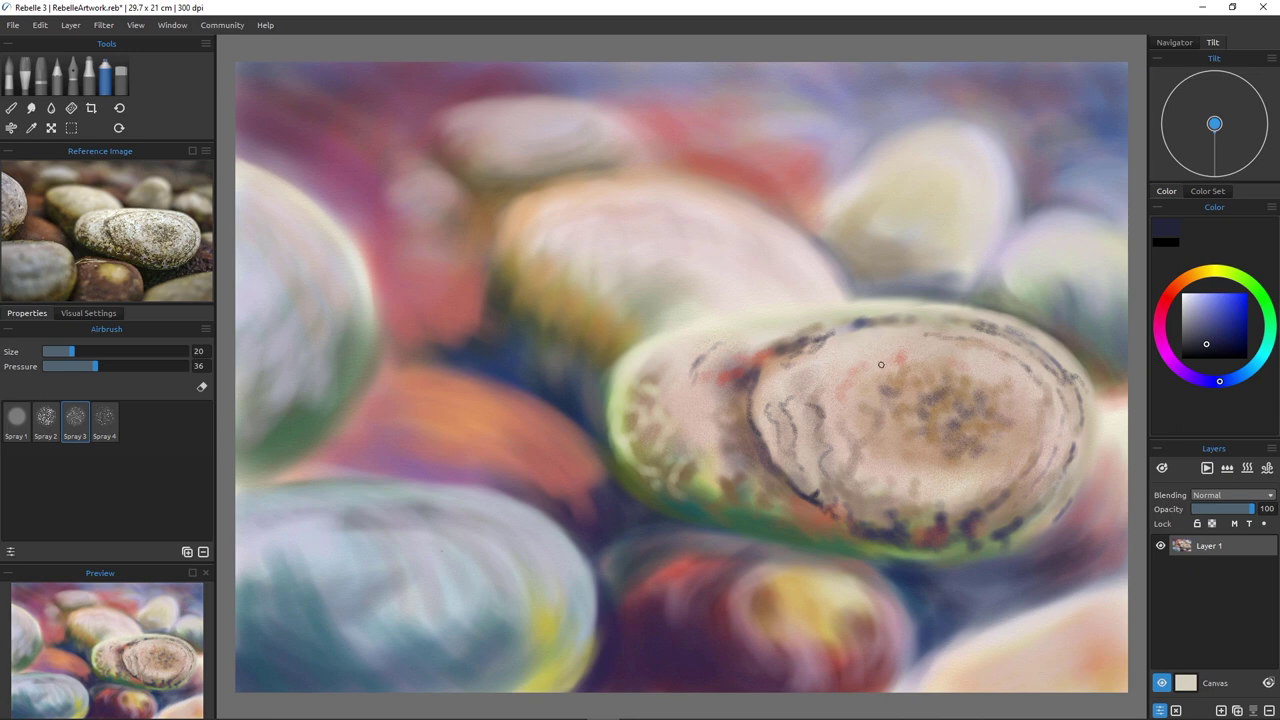
Sample a pale lavender and dab highlights over the oval stone's inner face and left end at sizes 25 and 40.
alt+click(1120, 297)
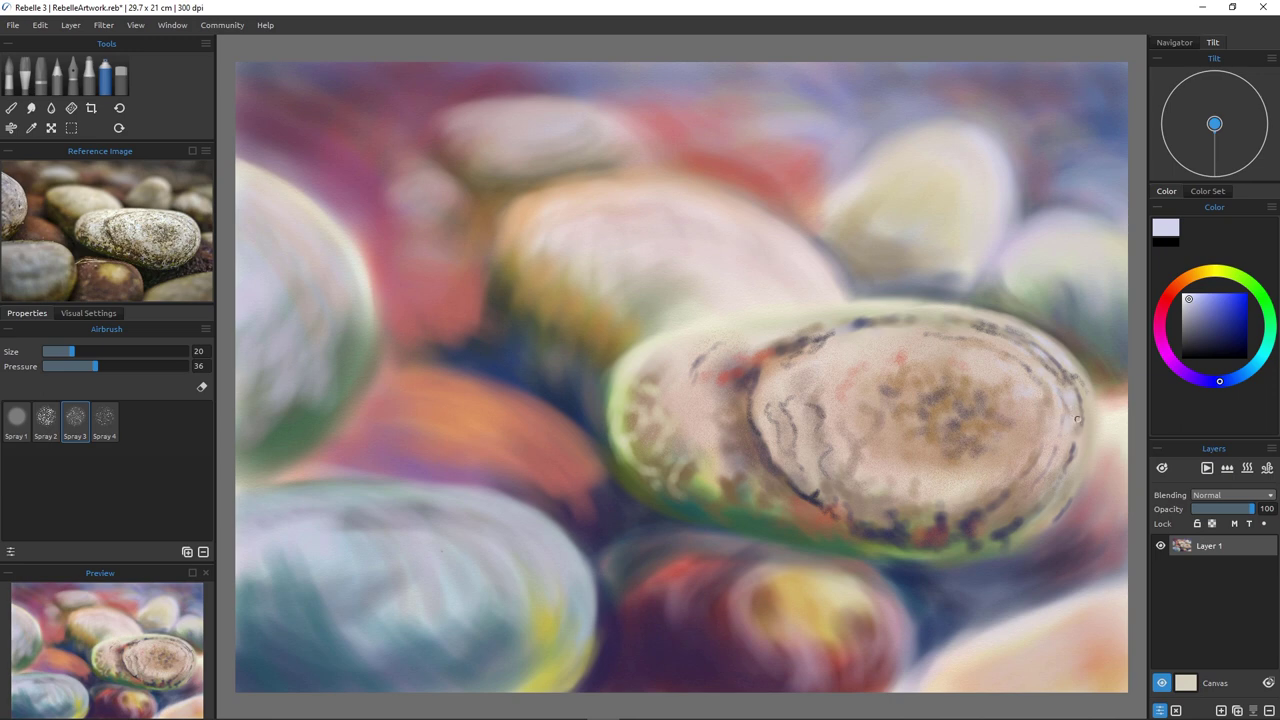
key(])
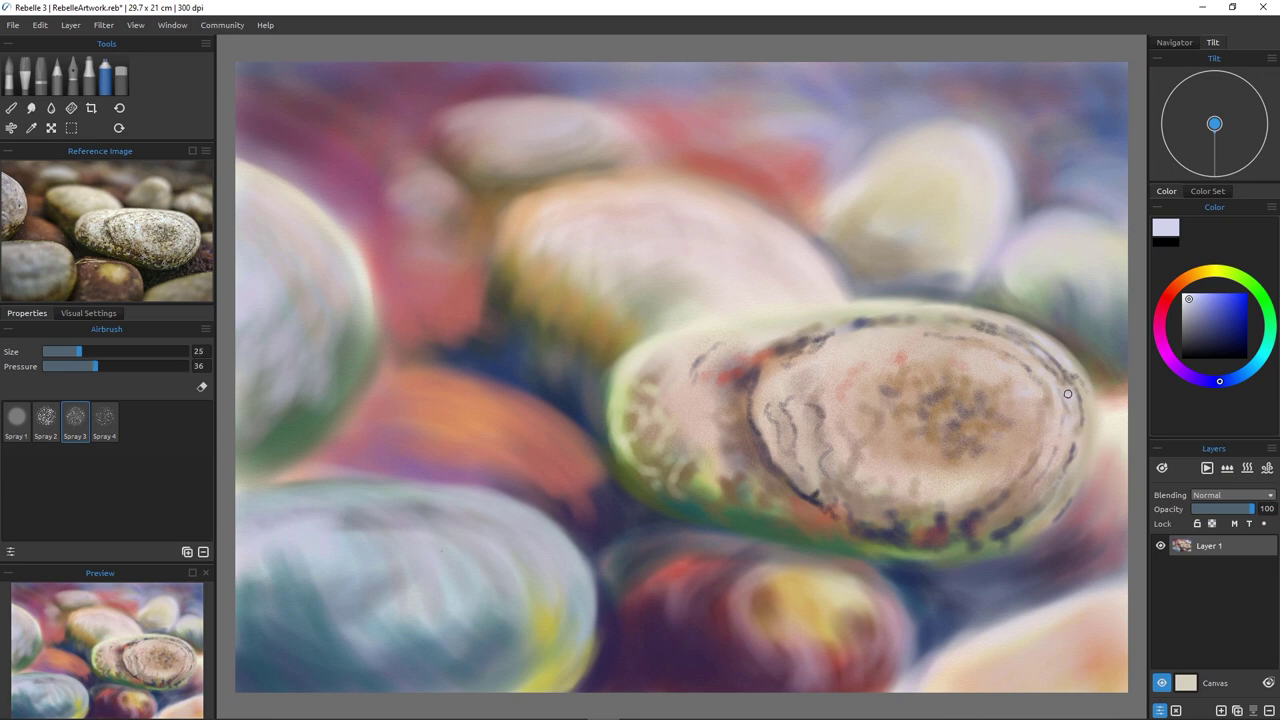
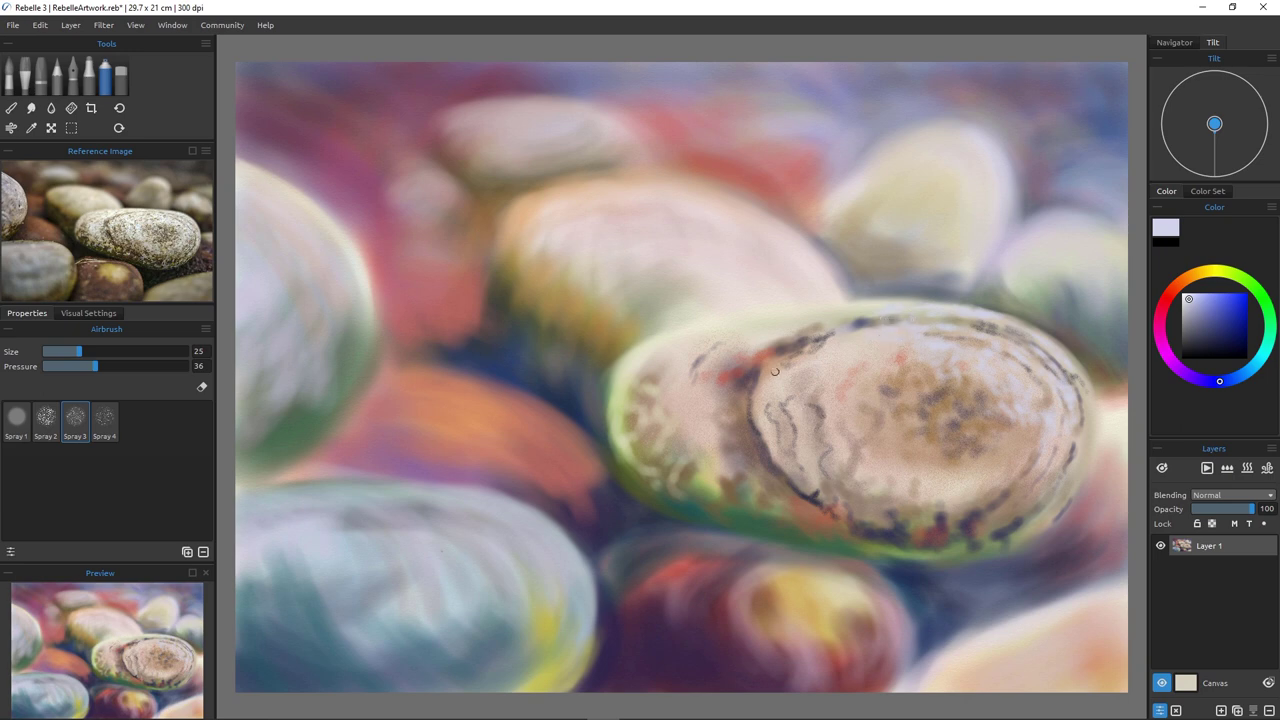
key(bracketright)
key(bracketright)
key(bracketright)
key(bracketright)
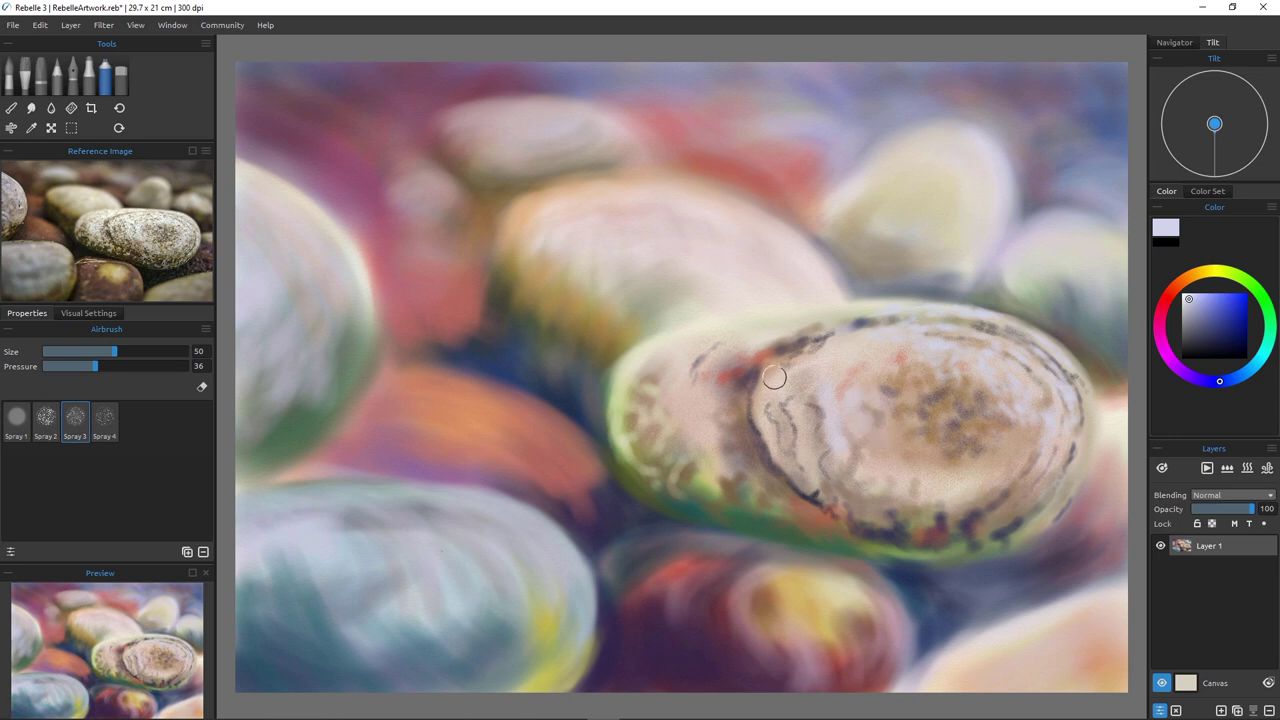
key(bracketleft)
key(bracketleft)
drag(778, 414, 786, 456)
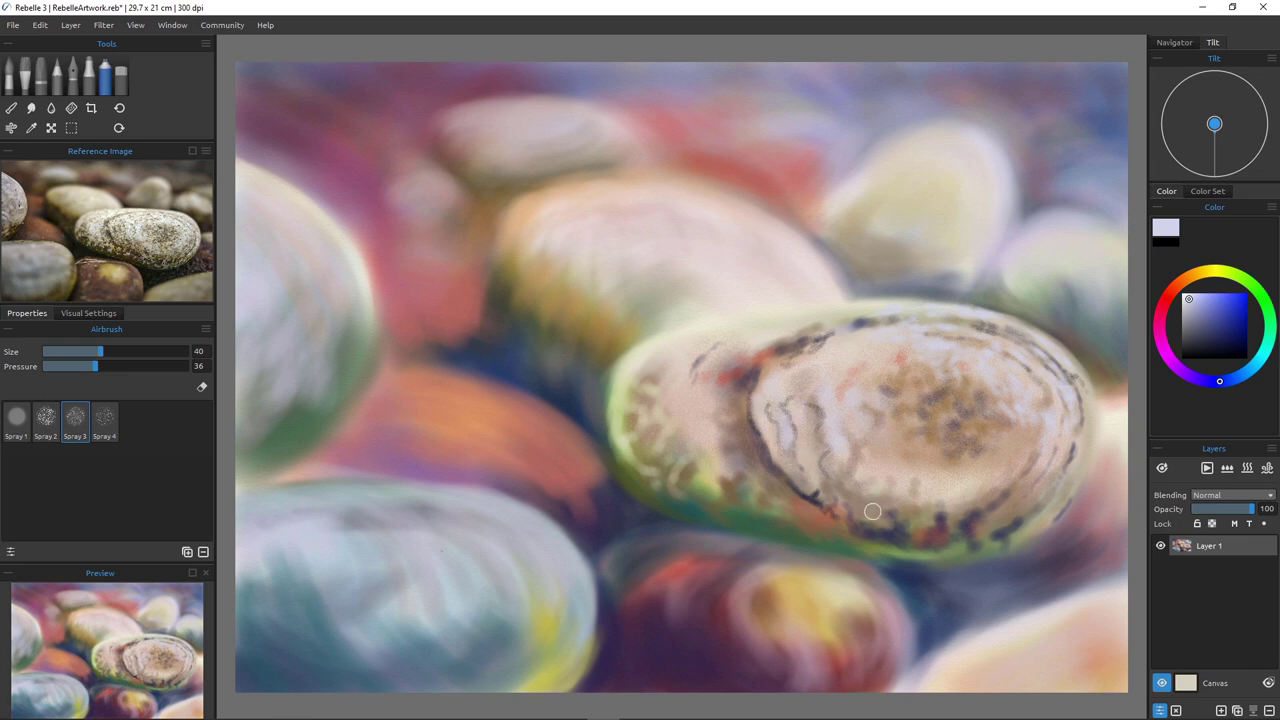
mouse_move(712, 420)
mouse_down()
mouse_move(731, 388)
mouse_move(727, 358)
mouse_move(704, 385)
mouse_move(711, 402)
mouse_move(710, 379)
mouse_move(682, 413)
mouse_move(698, 411)
mouse_move(704, 435)
mouse_move(694, 393)
mouse_move(659, 411)
mouse_move(641, 344)
mouse_move(642, 446)
mouse_move(678, 417)
mouse_move(653, 439)
mouse_move(684, 426)
mouse_move(707, 464)
mouse_move(713, 453)
mouse_move(666, 447)
mouse_move(645, 493)
mouse_move(675, 448)
mouse_move(668, 490)
mouse_move(687, 503)
mouse_move(655, 483)
mouse_move(676, 501)
mouse_move(713, 458)
mouse_move(714, 507)
mouse_up()
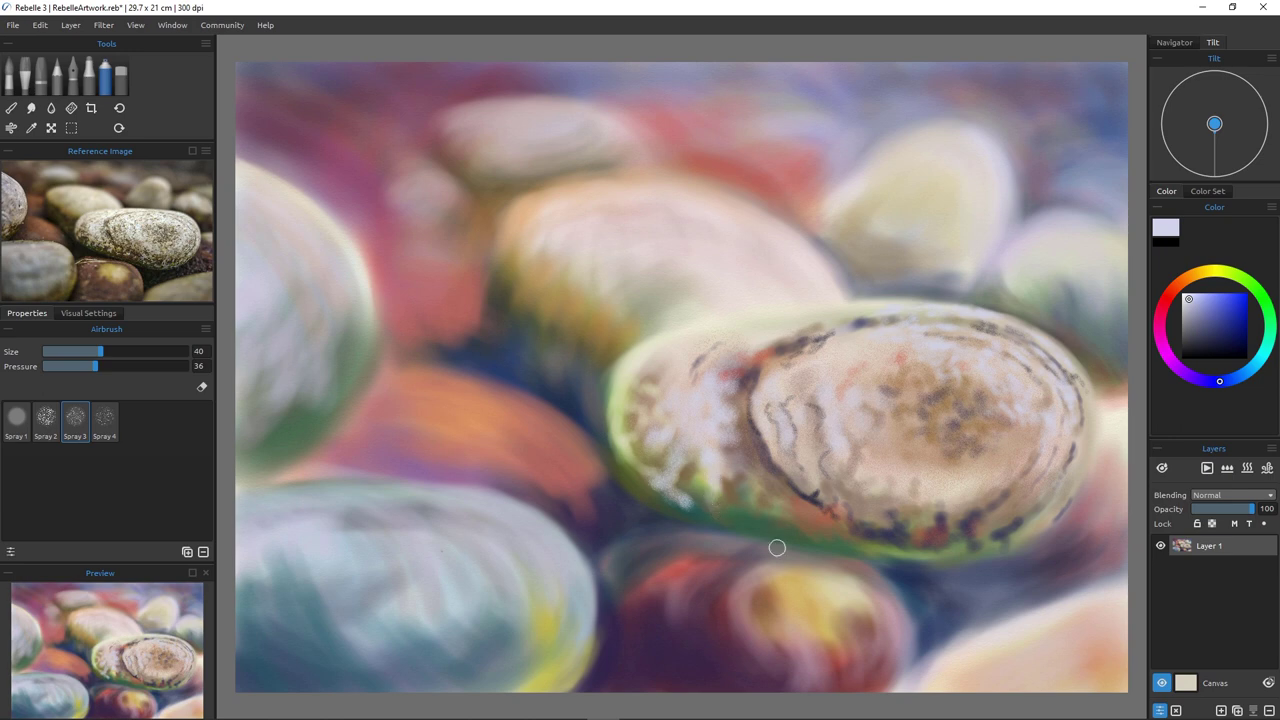
Reduce the airbrush to size 30 and add pale lavender flecks along the dark ring and the stone's lower left edge.
key(bracketleft)
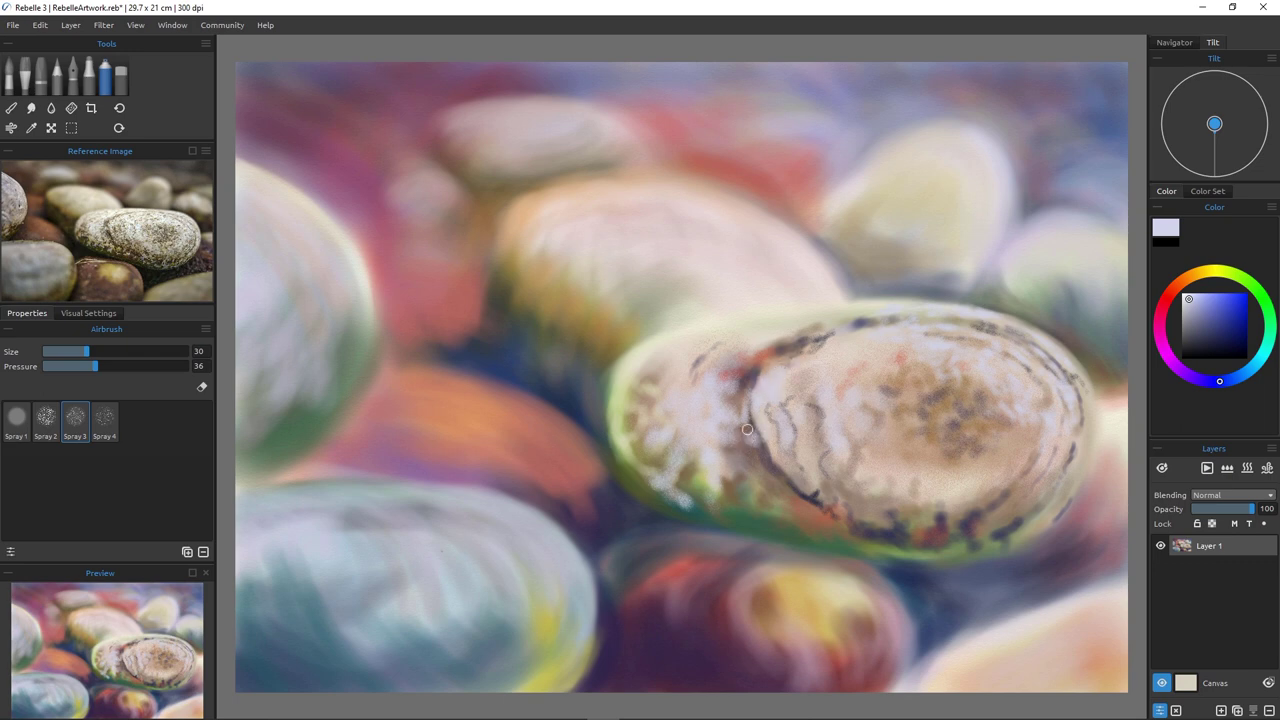
drag(747, 429, 750, 443)
drag(742, 496, 747, 466)
mouse_move(763, 511)
mouse_down()
mouse_move(746, 514)
mouse_move(762, 516)
mouse_up()
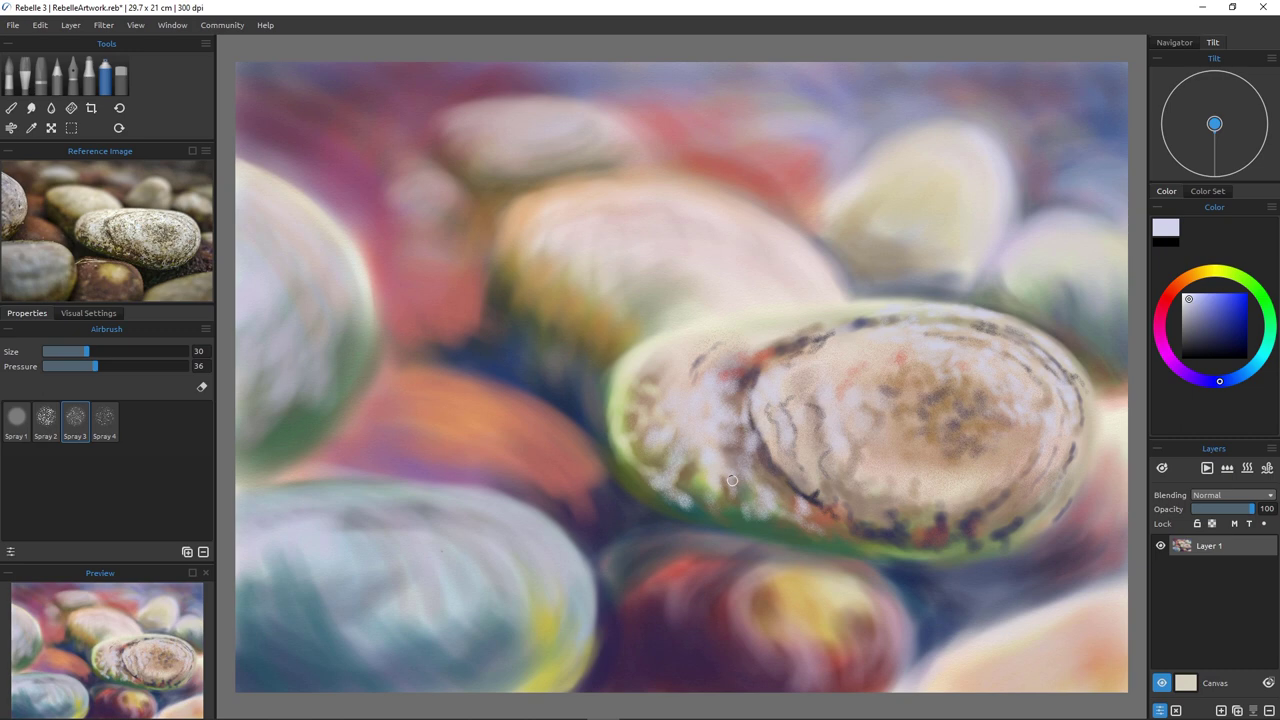
Enlarge the airbrush to size 60 and spray pale lavender over the oval stone's mottled centre.
key(bracketright)
key(bracketright)
key(bracketright)
key(bracketright)
key(bracketright)
mouse_move(897, 444)
mouse_down()
mouse_move(929, 456)
mouse_move(891, 452)
mouse_move(892, 467)
mouse_move(858, 440)
mouse_move(853, 411)
mouse_move(867, 409)
mouse_move(933, 502)
mouse_move(931, 480)
mouse_move(965, 466)
mouse_move(965, 443)
mouse_move(942, 421)
mouse_move(1000, 449)
mouse_move(1019, 411)
mouse_move(990, 541)
mouse_move(993, 482)
mouse_move(1025, 466)
mouse_move(1033, 480)
mouse_move(1001, 511)
mouse_move(966, 429)
mouse_up()
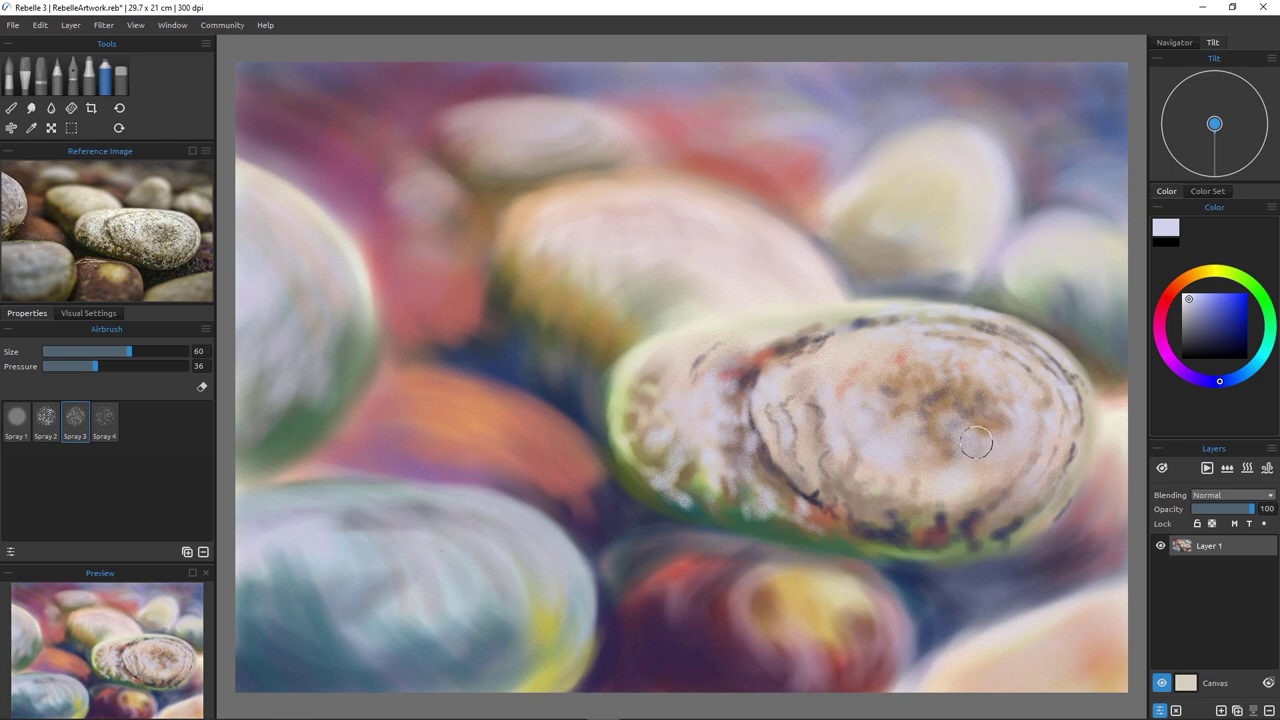
Choose a deep blue and spray shadow patches on the oval stone's centre, beside its dark ring and at its left end.
click(1230, 334)
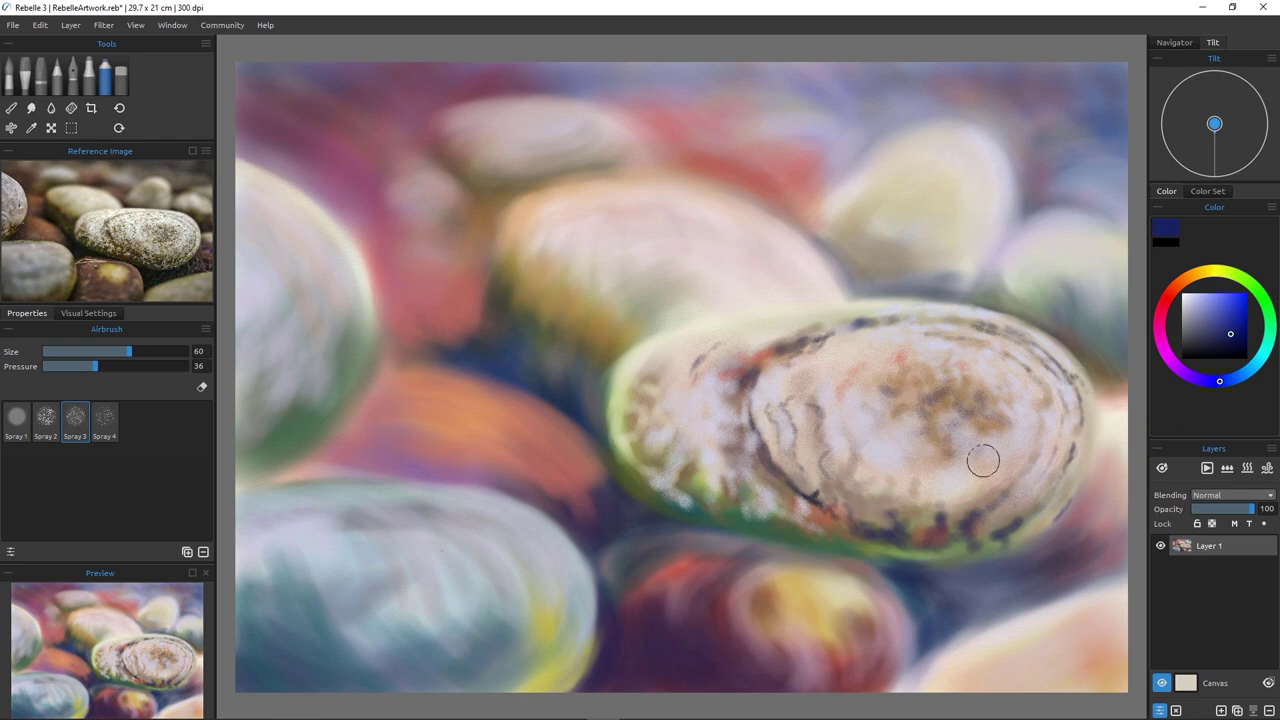
mouse_move(1002, 430)
mouse_down()
mouse_move(955, 439)
mouse_move(990, 422)
mouse_move(964, 429)
mouse_move(970, 462)
mouse_move(939, 464)
mouse_move(956, 407)
mouse_move(995, 403)
mouse_move(998, 384)
mouse_move(1007, 413)
mouse_move(970, 378)
mouse_move(991, 388)
mouse_move(994, 464)
mouse_move(1044, 422)
mouse_move(1058, 428)
mouse_move(1051, 457)
mouse_move(985, 495)
mouse_move(1006, 465)
mouse_move(951, 494)
mouse_up()
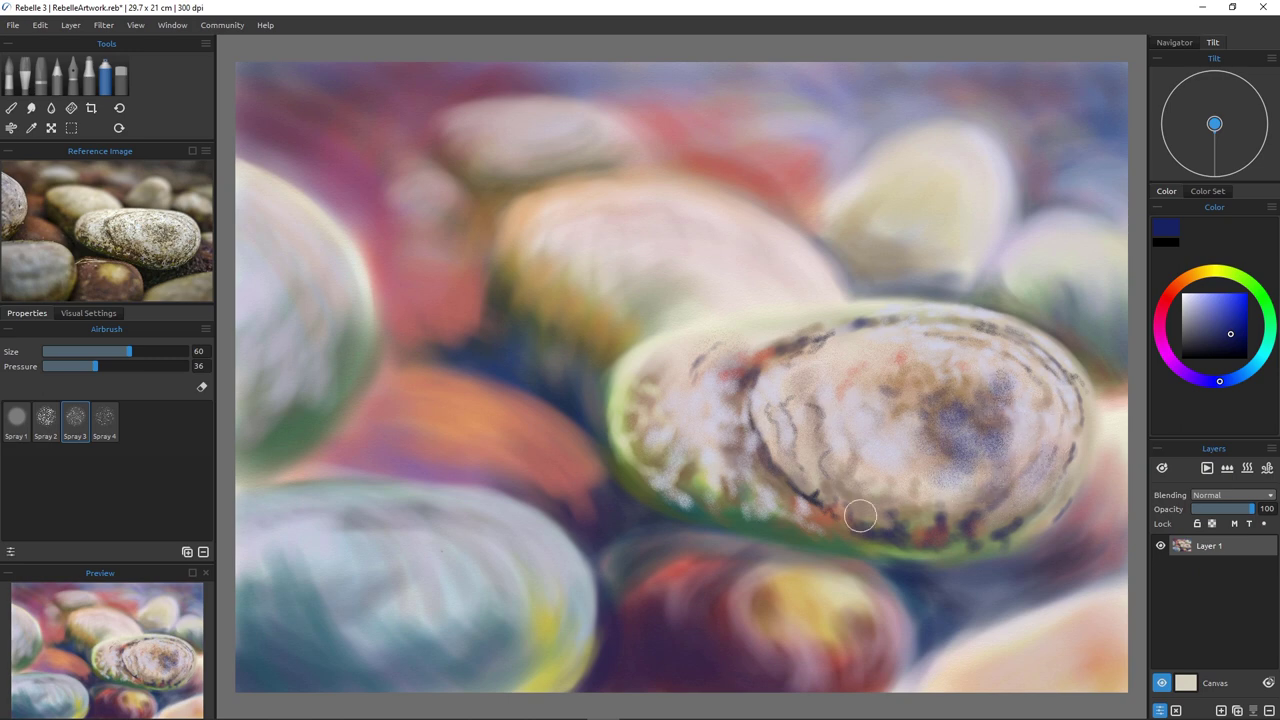
mouse_move(915, 405)
mouse_down()
mouse_move(888, 430)
mouse_move(887, 404)
mouse_move(882, 428)
mouse_move(897, 378)
mouse_move(872, 401)
mouse_up()
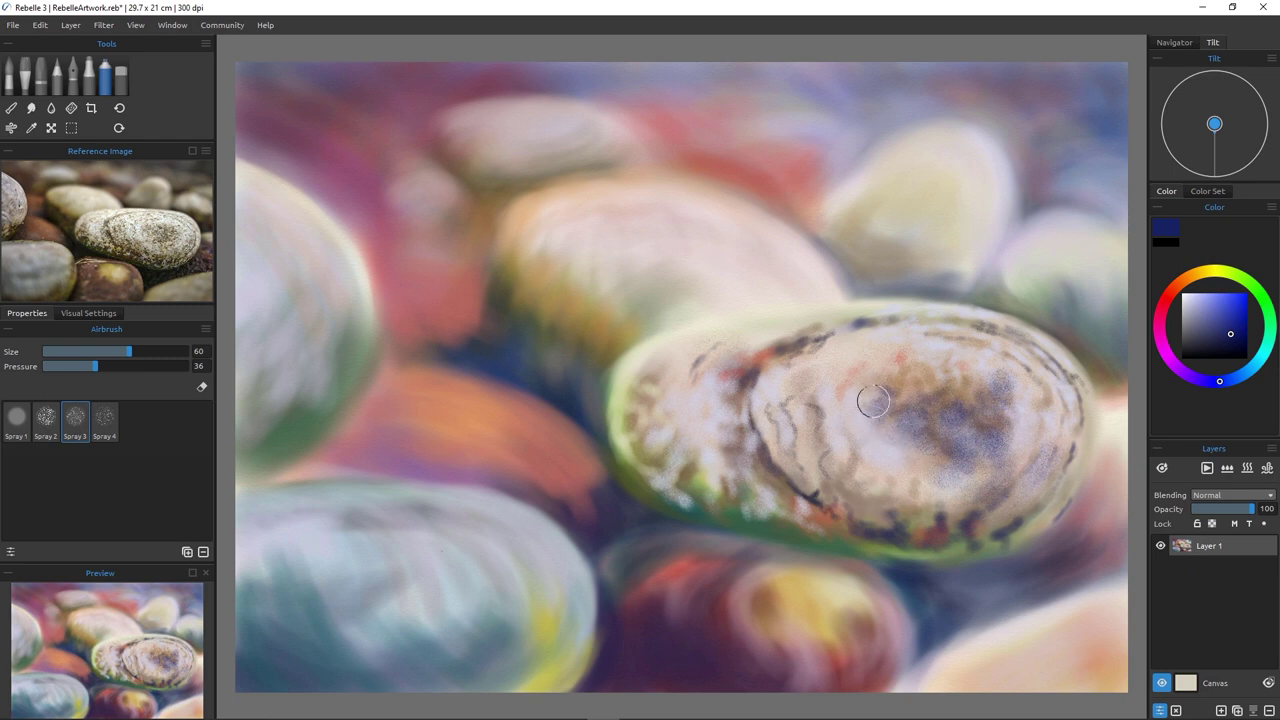
mouse_move(740, 378)
mouse_down()
mouse_move(736, 405)
mouse_move(763, 463)
mouse_up()
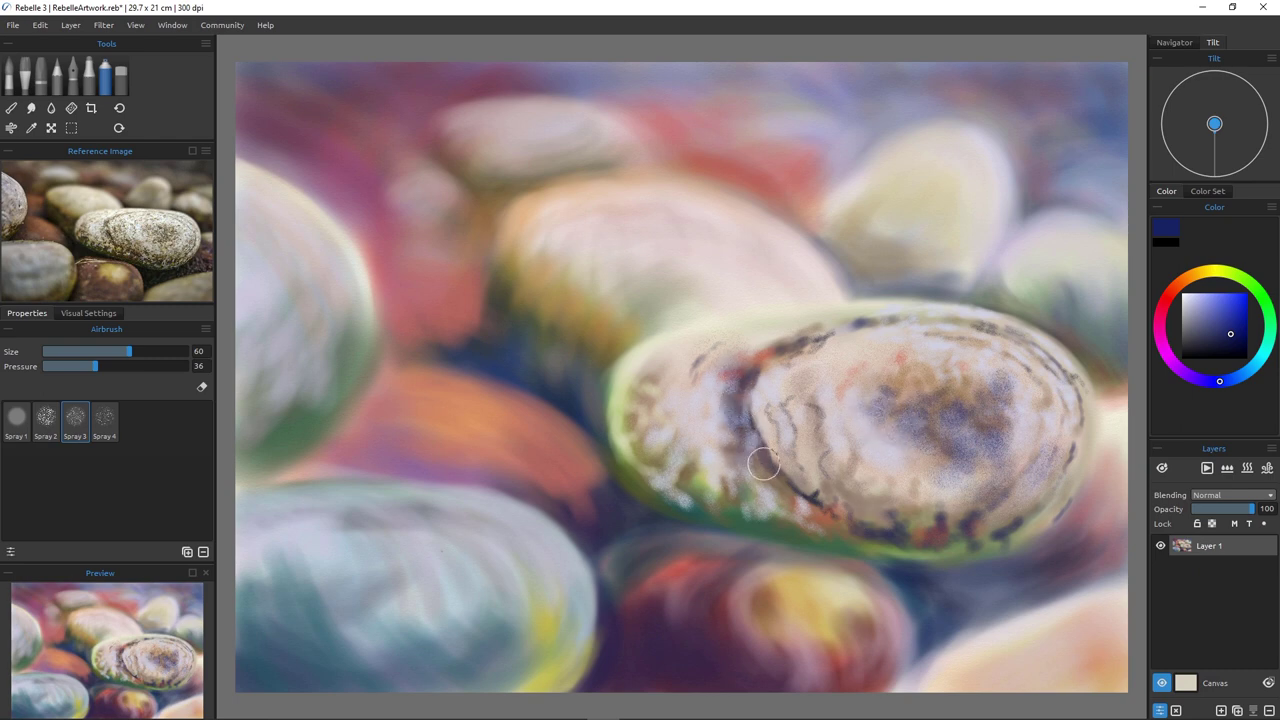
mouse_move(660, 464)
mouse_down()
mouse_move(658, 394)
mouse_move(680, 465)
mouse_move(677, 428)
mouse_move(708, 479)
mouse_move(753, 495)
mouse_move(690, 482)
mouse_move(646, 444)
mouse_move(704, 497)
mouse_move(661, 476)
mouse_move(624, 453)
mouse_move(645, 454)
mouse_move(634, 429)
mouse_move(648, 459)
mouse_up()
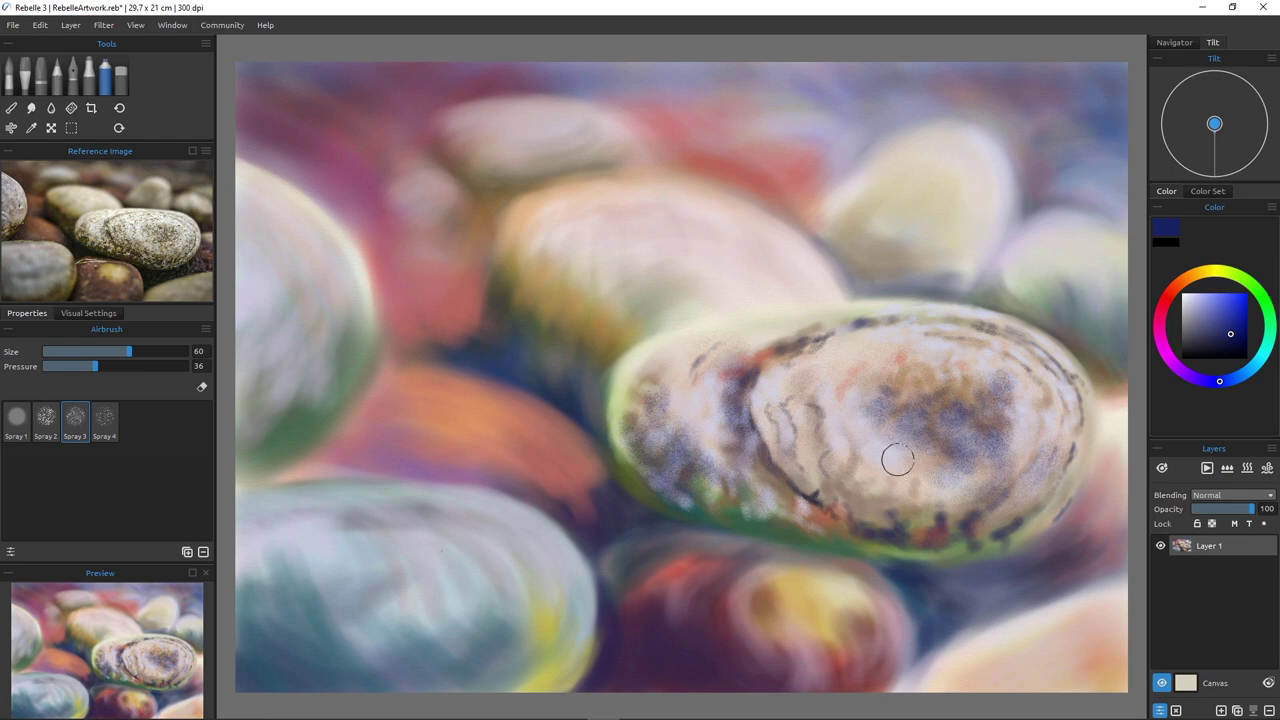
Choose a dark reddish brown and spray shading along the oval stone's lower part and upper left edge.
click(1173, 288)
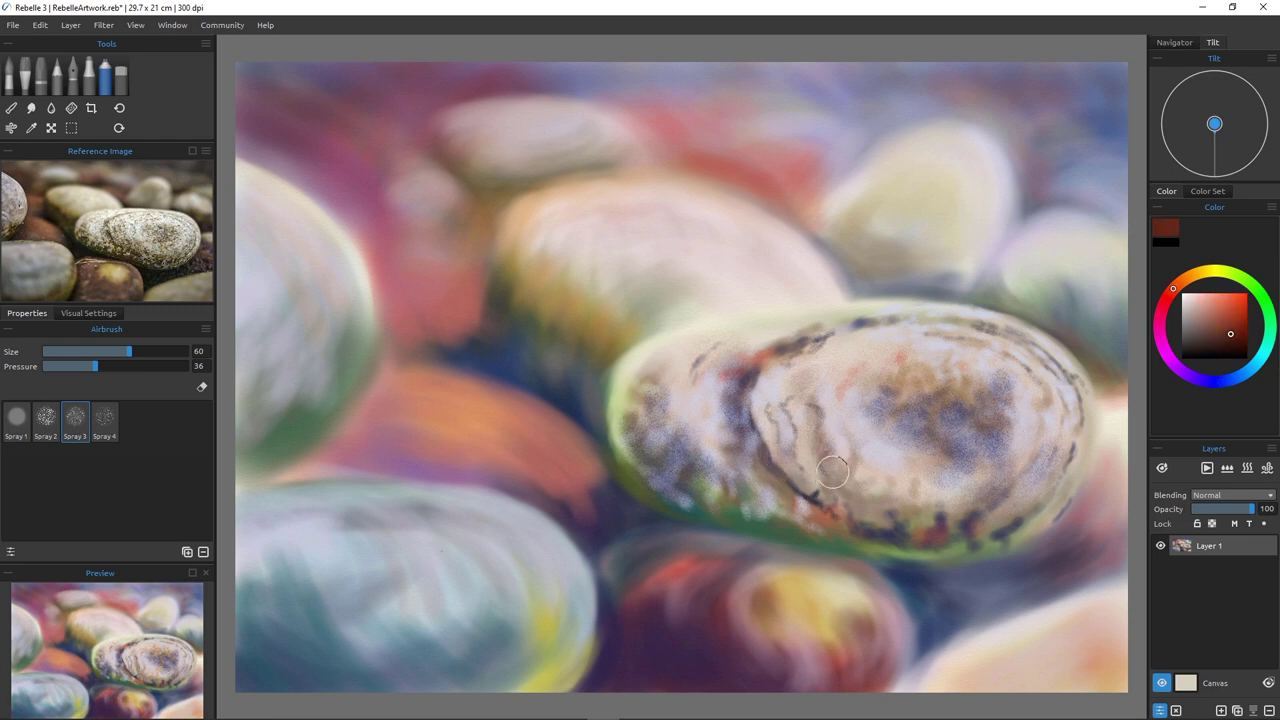
mouse_move(832, 471)
mouse_down()
mouse_move(856, 490)
mouse_move(800, 450)
mouse_move(795, 425)
mouse_move(812, 477)
mouse_move(762, 424)
mouse_move(791, 512)
mouse_move(805, 516)
mouse_move(791, 495)
mouse_move(819, 506)
mouse_move(788, 526)
mouse_move(789, 504)
mouse_move(803, 532)
mouse_move(774, 507)
mouse_move(771, 527)
mouse_move(692, 490)
mouse_move(736, 505)
mouse_move(696, 490)
mouse_move(678, 445)
mouse_move(808, 513)
mouse_move(927, 540)
mouse_move(925, 487)
mouse_move(933, 543)
mouse_move(889, 534)
mouse_move(897, 499)
mouse_move(960, 529)
mouse_move(1013, 511)
mouse_move(863, 537)
mouse_up()
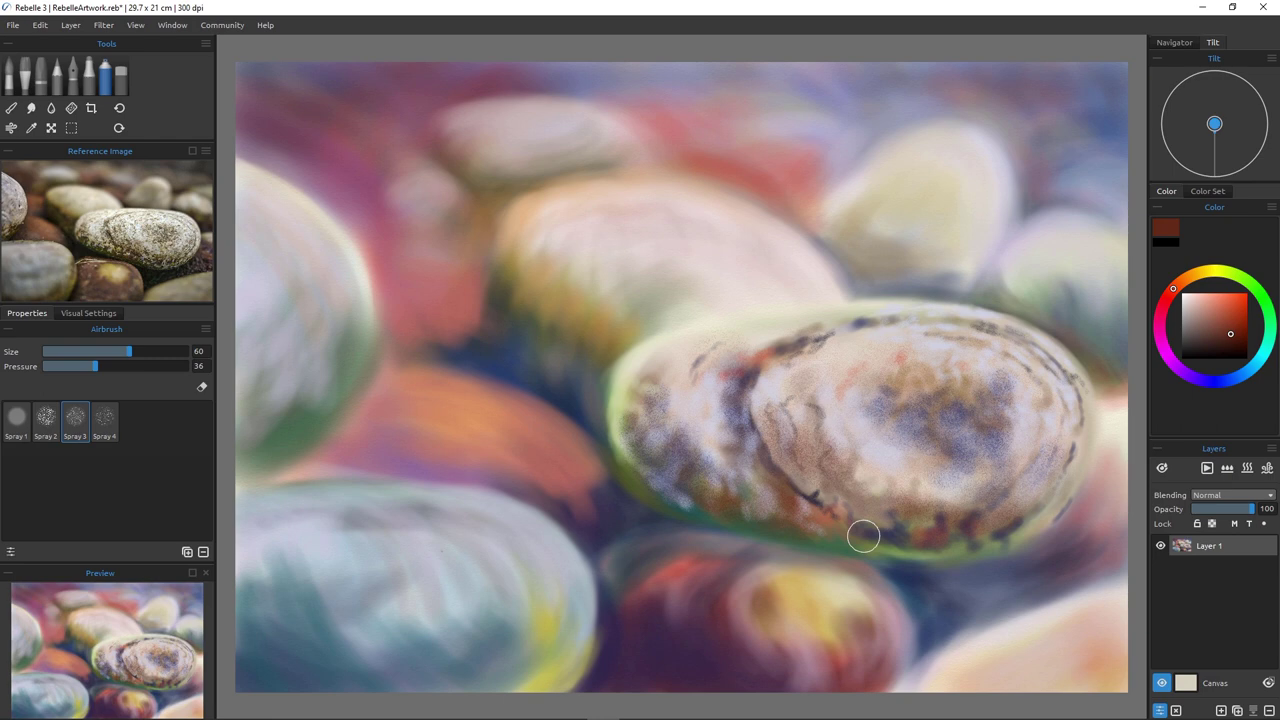
mouse_move(845, 318)
mouse_down()
mouse_move(726, 332)
mouse_move(764, 341)
mouse_move(725, 359)
mouse_move(724, 378)
mouse_move(740, 337)
mouse_move(677, 340)
mouse_move(703, 392)
mouse_move(690, 358)
mouse_up()
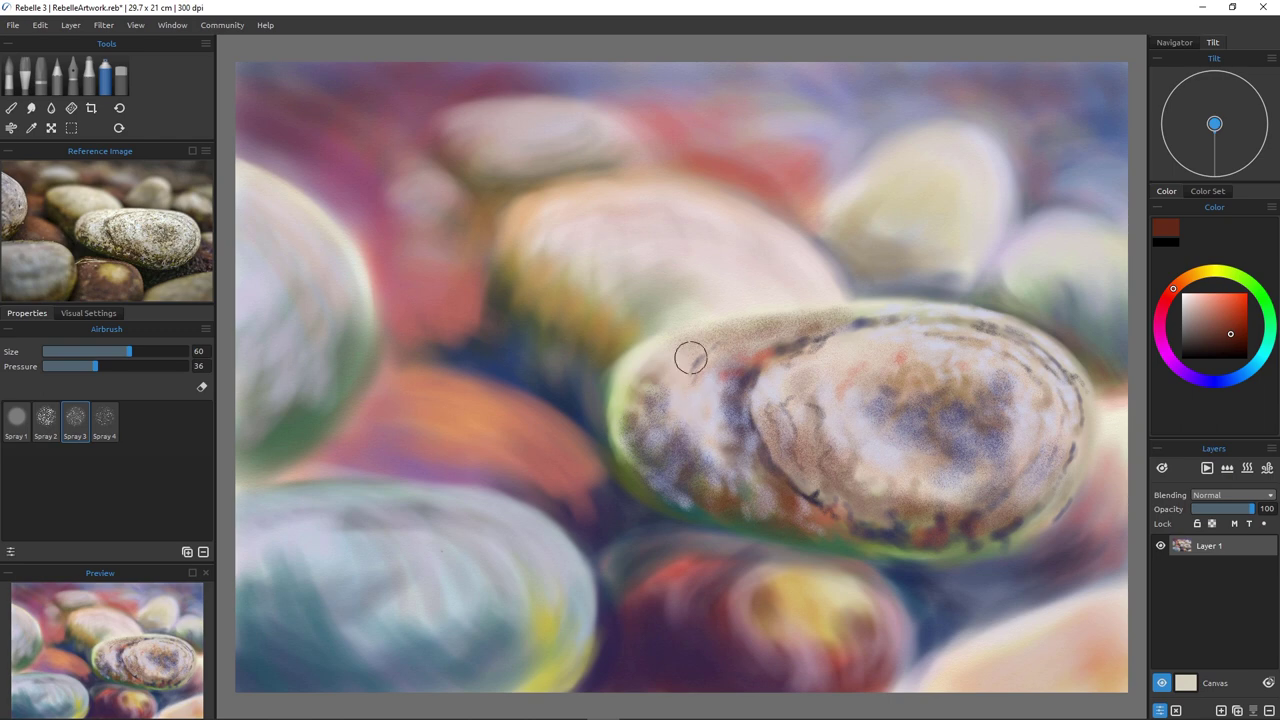
Sample the stone's pale rim colour, lighten it to off-white, and spray highlights on the oval stone's upper left part.
alt+click(623, 366)
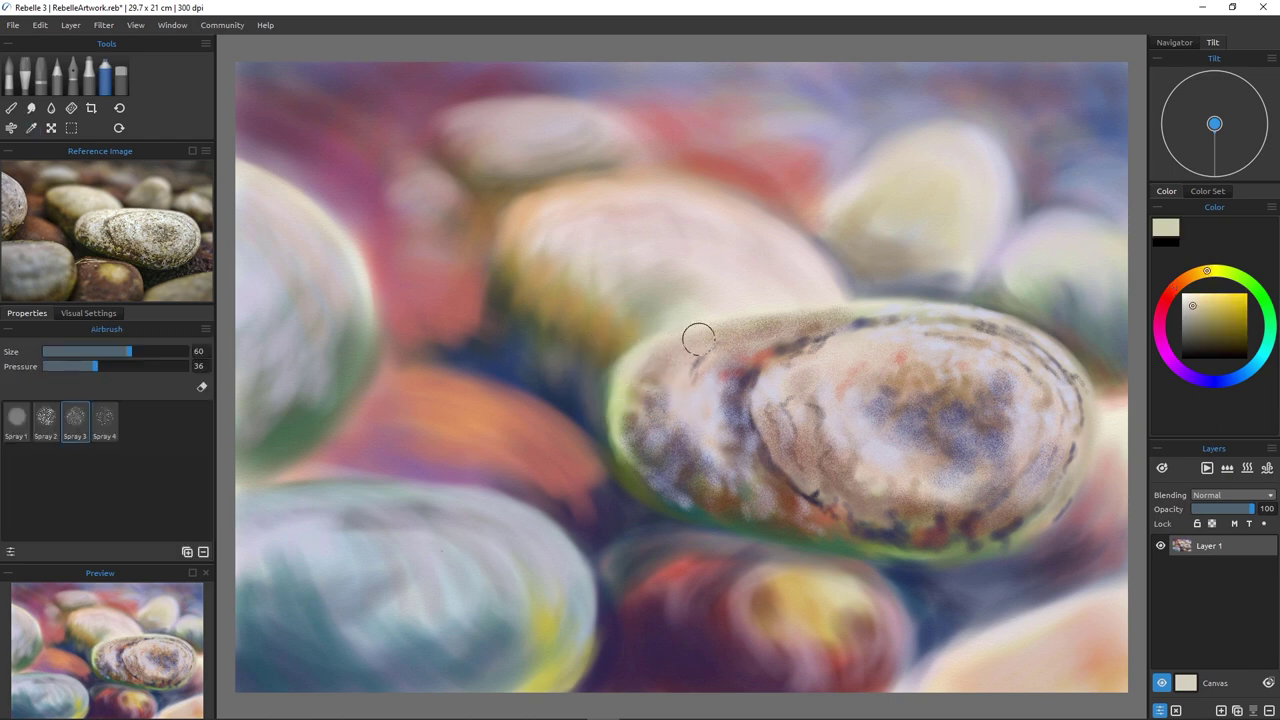
click(1186, 296)
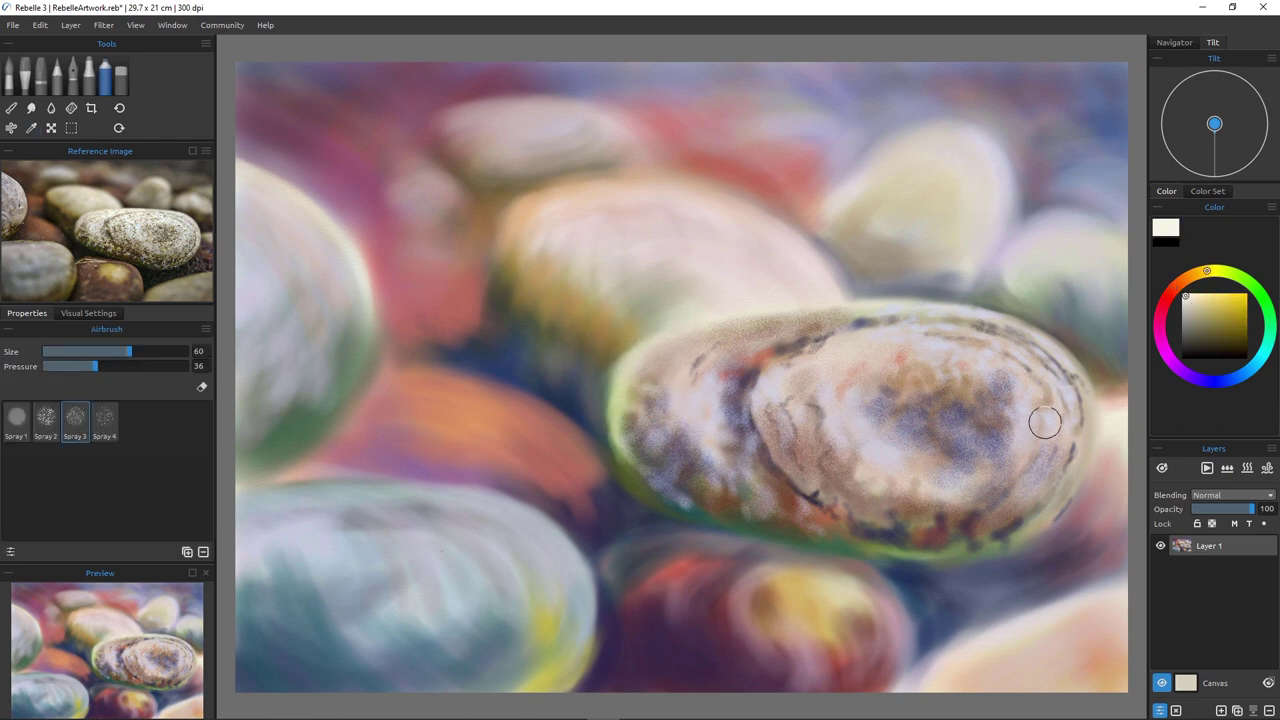
mouse_move(749, 331)
mouse_down()
mouse_move(714, 372)
mouse_move(700, 369)
mouse_move(701, 339)
mouse_move(669, 384)
mouse_move(687, 360)
mouse_move(782, 326)
mouse_move(711, 385)
mouse_move(721, 428)
mouse_up()
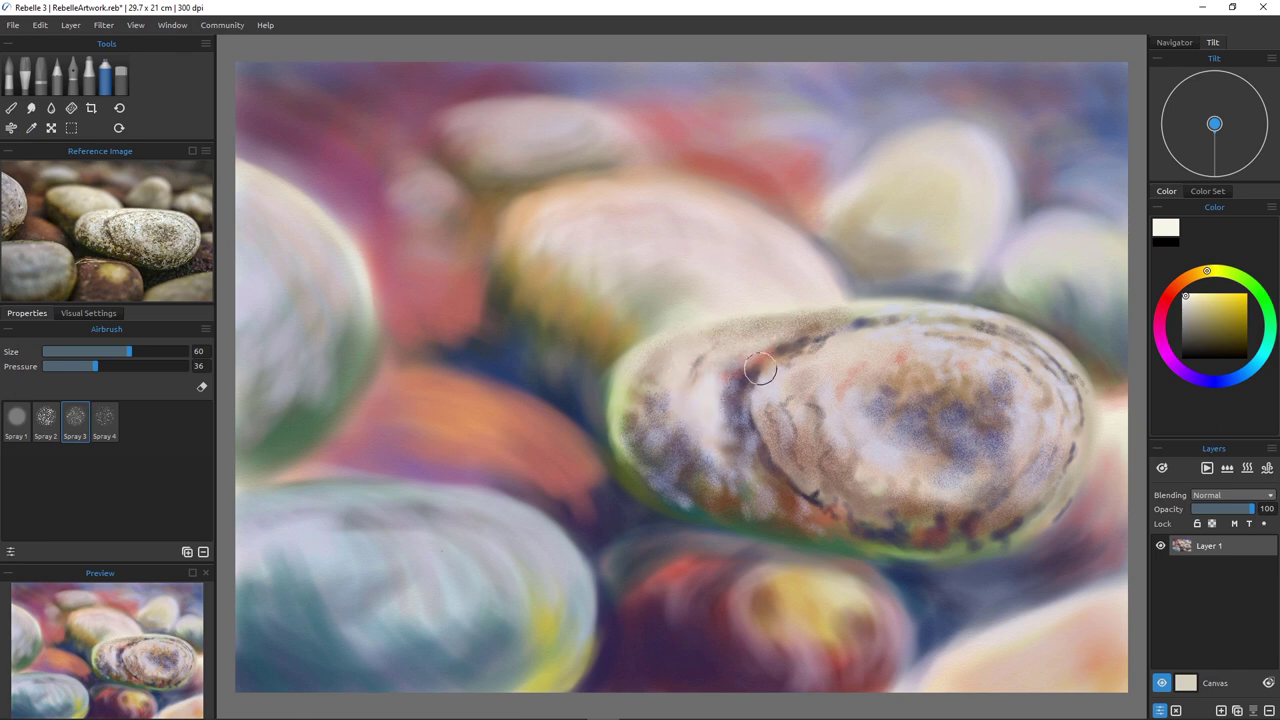
Choose a strong red and spray a light reddish tint over the upper part of the oval stone's inner face.
alt+click(894, 403)
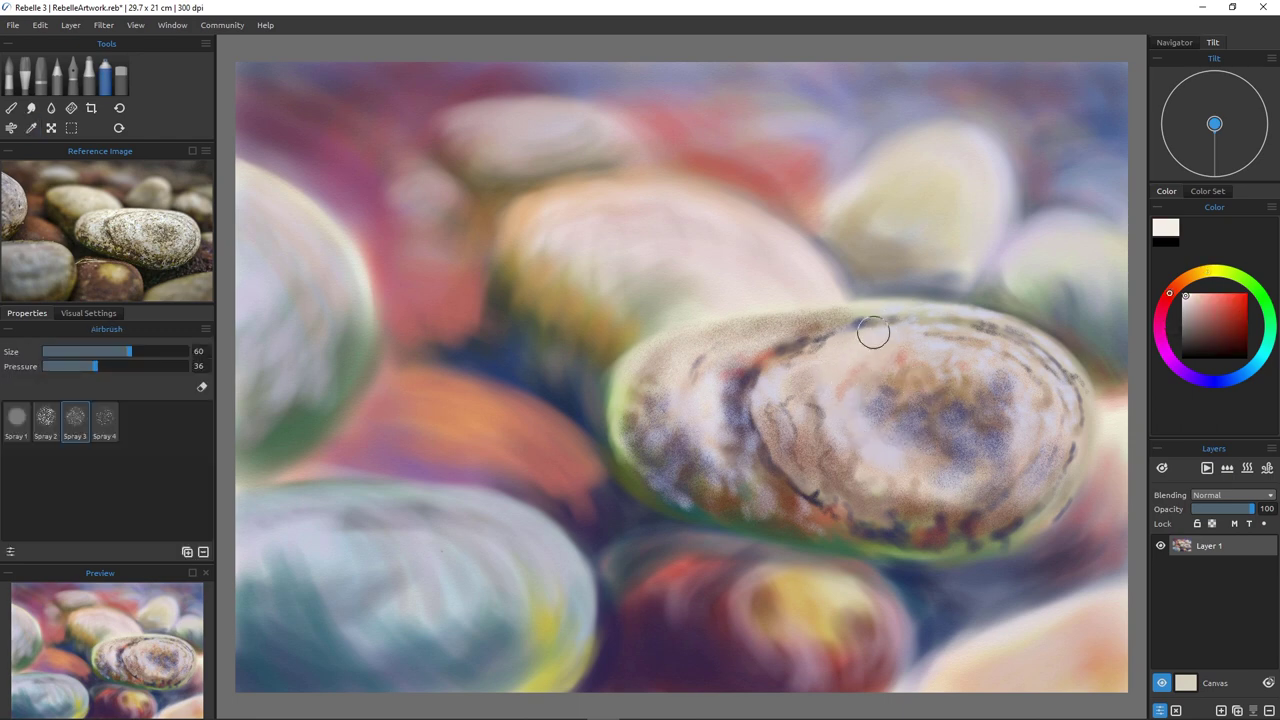
click(1235, 317)
mouse_move(923, 397)
mouse_down()
mouse_move(854, 353)
mouse_move(858, 377)
mouse_move(861, 332)
mouse_move(803, 400)
mouse_move(815, 368)
mouse_move(836, 348)
mouse_move(811, 397)
mouse_move(773, 389)
mouse_move(797, 361)
mouse_move(764, 415)
mouse_move(770, 383)
mouse_move(715, 392)
mouse_move(705, 431)
mouse_move(694, 398)
mouse_move(675, 426)
mouse_move(703, 477)
mouse_move(640, 377)
mouse_move(623, 431)
mouse_move(895, 413)
mouse_up()
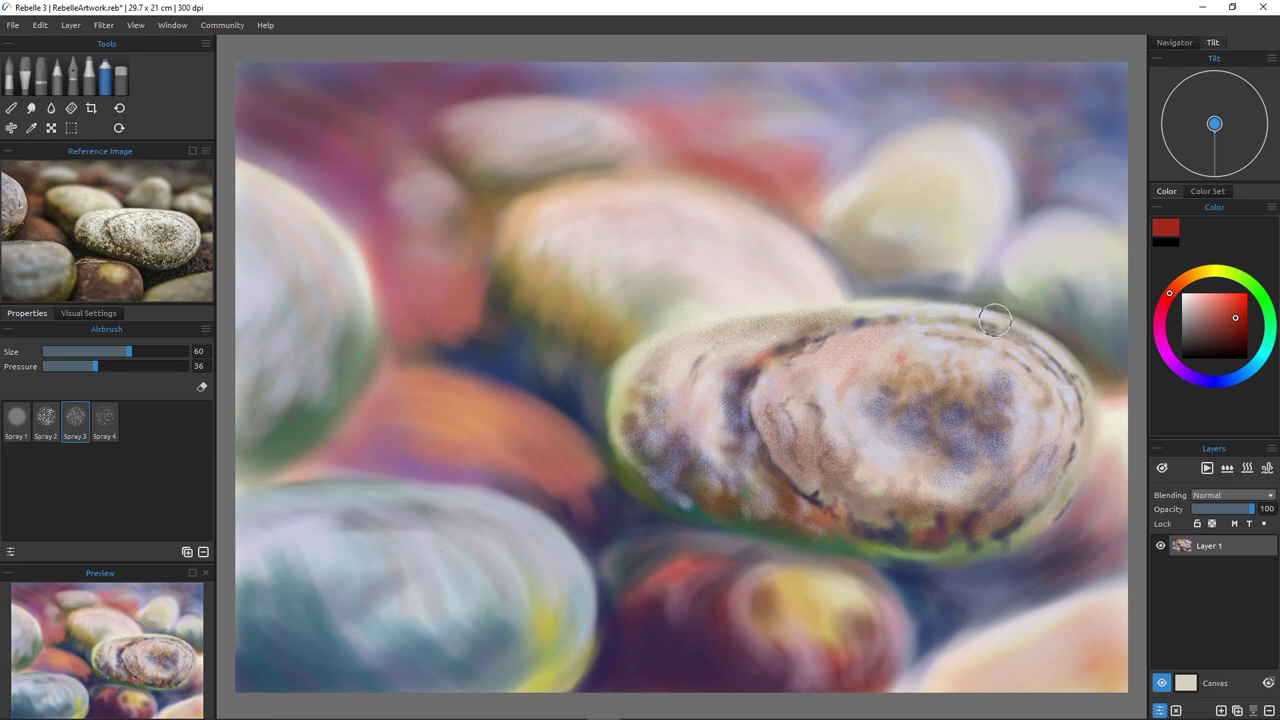
Extend the reddish tint over the oval stone's inner face, then choose a pale pink and spray soft highlights around its dark centre.
mouse_move(997, 387)
mouse_down()
mouse_move(1032, 386)
mouse_move(1041, 360)
mouse_move(1057, 423)
mouse_move(1069, 378)
mouse_move(1077, 455)
mouse_move(1084, 417)
mouse_move(1050, 481)
mouse_move(1061, 487)
mouse_move(996, 522)
mouse_move(953, 477)
mouse_move(961, 352)
mouse_move(936, 341)
mouse_move(959, 321)
mouse_move(993, 323)
mouse_move(1049, 352)
mouse_move(1098, 413)
mouse_move(936, 319)
mouse_move(870, 336)
mouse_move(931, 391)
mouse_move(910, 380)
mouse_move(930, 357)
mouse_move(1007, 392)
mouse_move(1037, 478)
mouse_move(944, 554)
mouse_move(839, 456)
mouse_move(845, 428)
mouse_move(841, 460)
mouse_move(867, 478)
mouse_move(904, 442)
mouse_move(827, 463)
mouse_move(947, 482)
mouse_move(898, 520)
mouse_up()
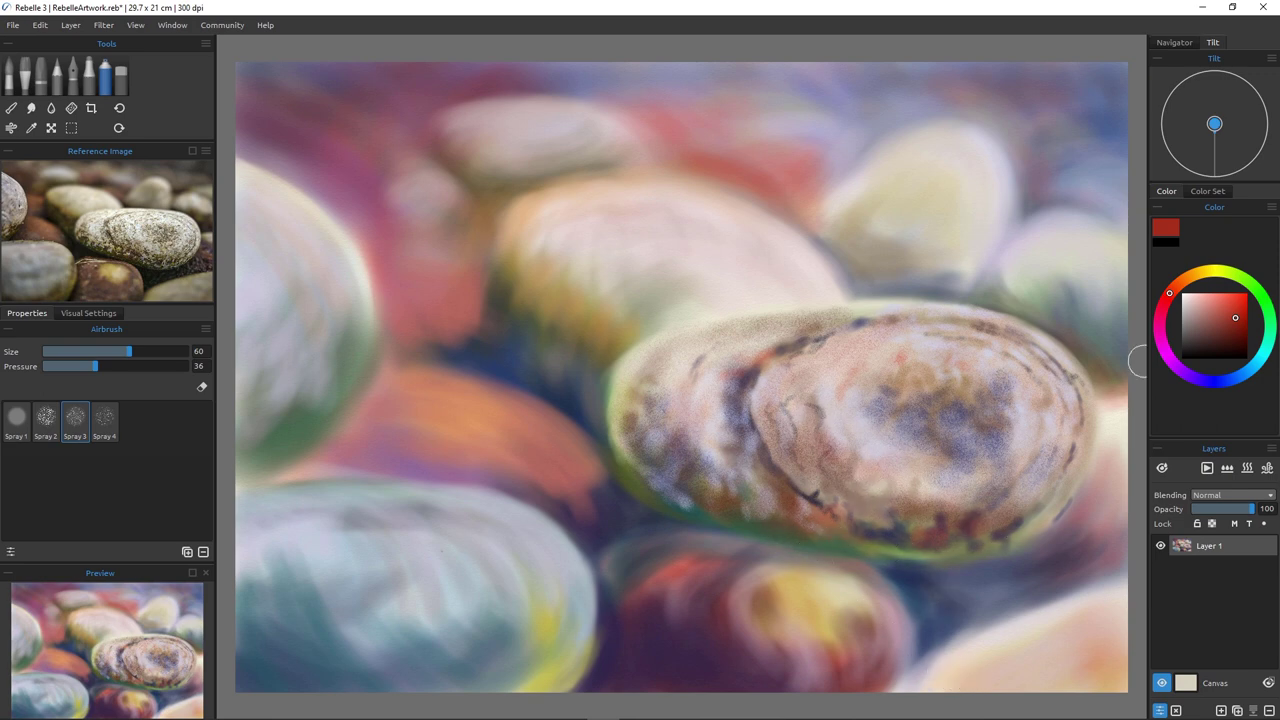
click(1189, 304)
drag(835, 423, 822, 469)
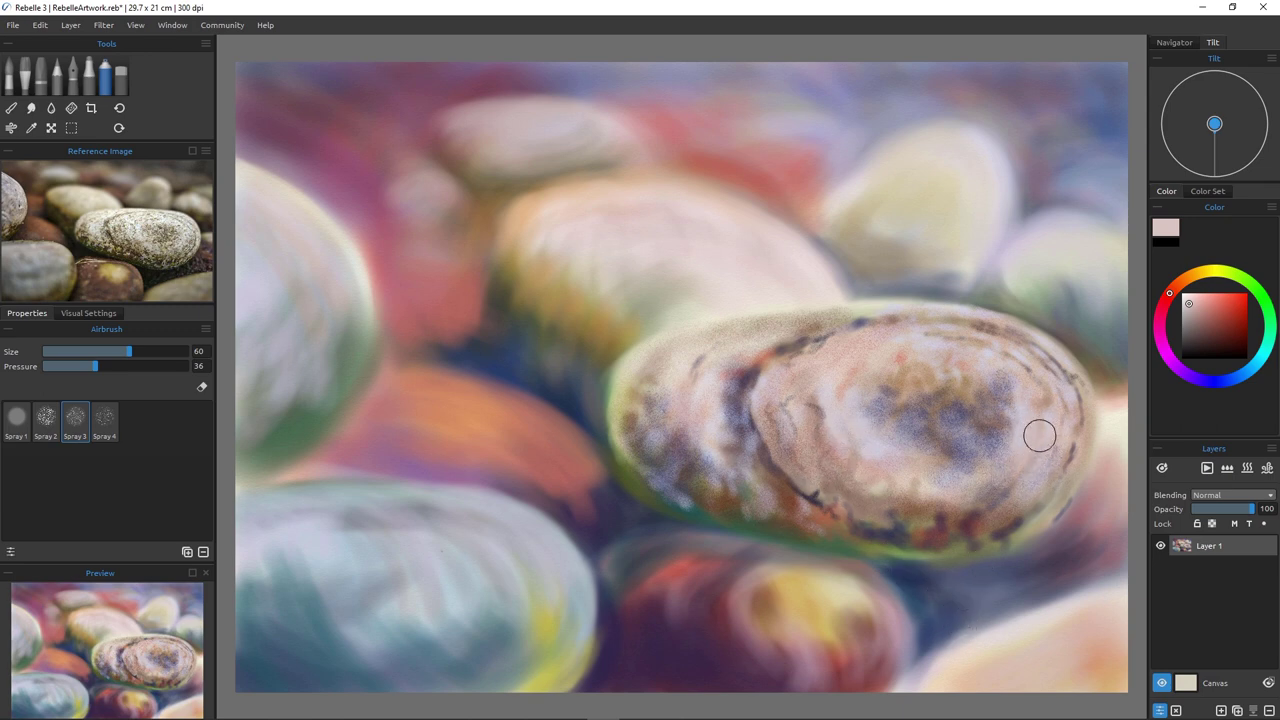
mouse_move(916, 485)
mouse_down()
mouse_move(916, 522)
mouse_move(942, 508)
mouse_up()
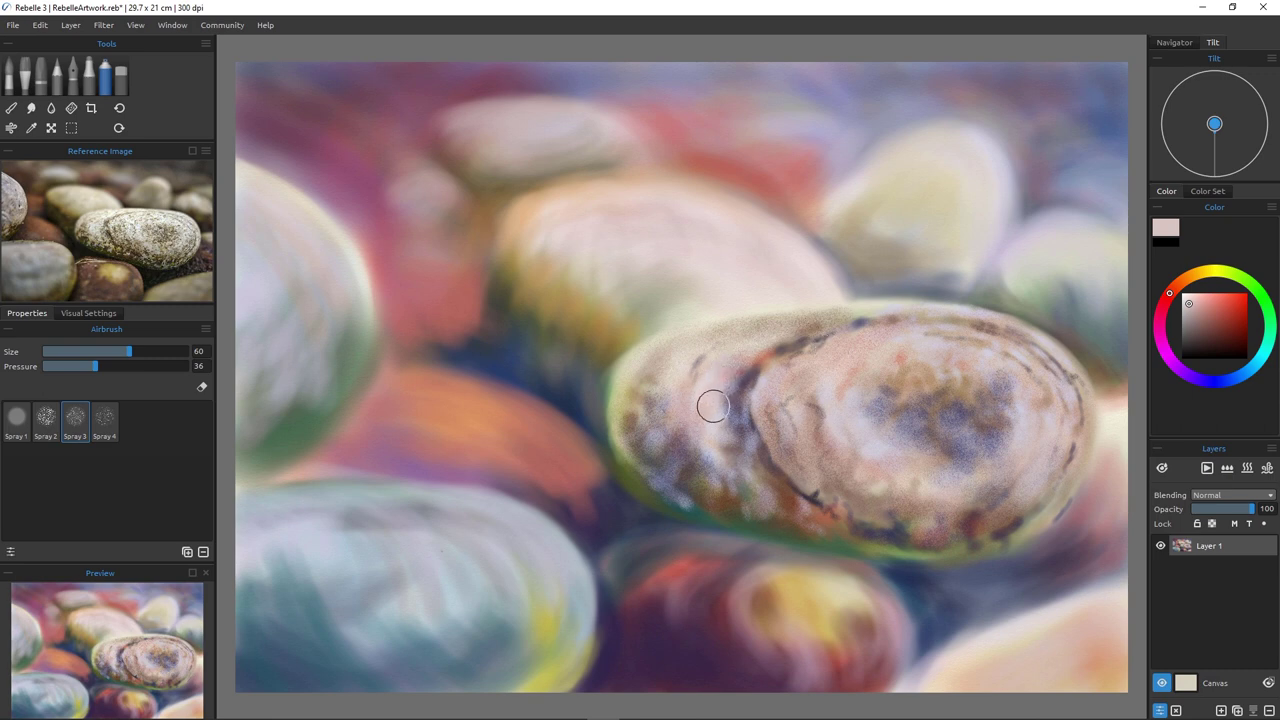
At airbrush size 50, spray near-white highlights on the oval stone's left part, then sample an ochre brown and tint its left and lower areas.
key(bracketleft)
click(1186, 296)
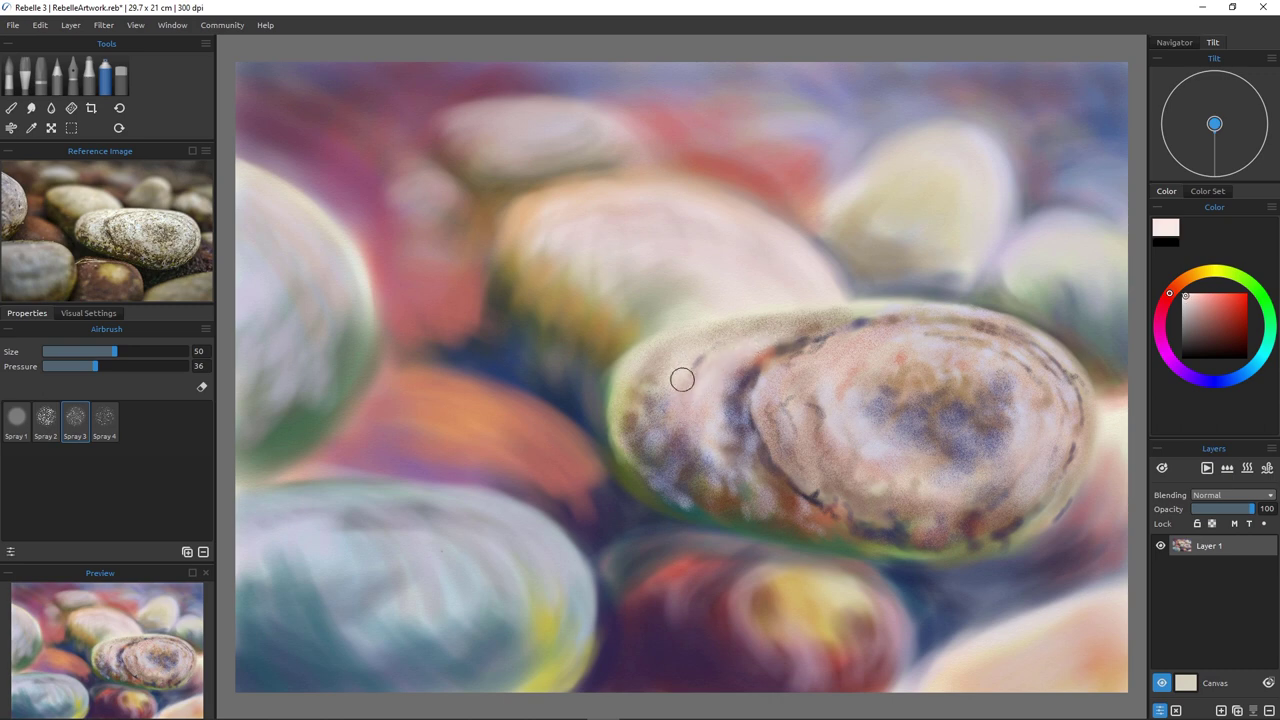
alt+click(655, 512)
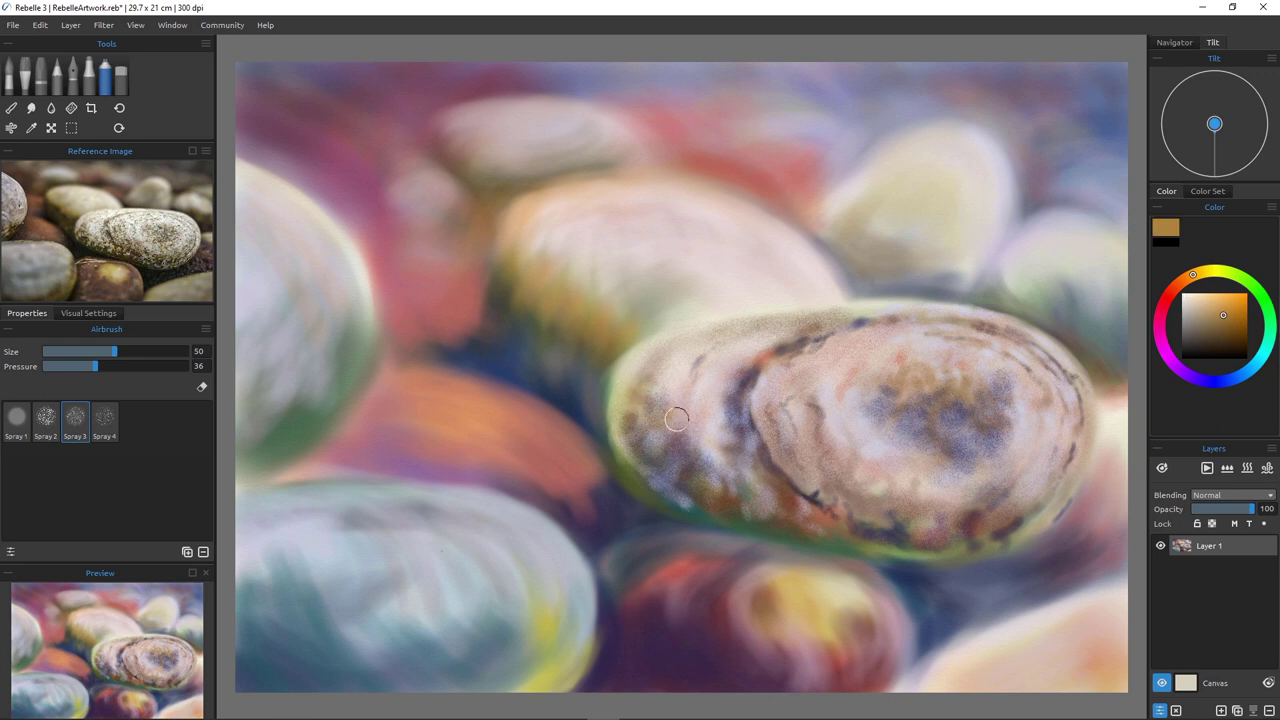
mouse_move(676, 418)
mouse_down()
mouse_move(654, 443)
mouse_move(630, 399)
mouse_move(619, 424)
mouse_move(655, 483)
mouse_move(767, 513)
mouse_move(717, 410)
mouse_move(713, 467)
mouse_move(679, 469)
mouse_move(706, 447)
mouse_up()
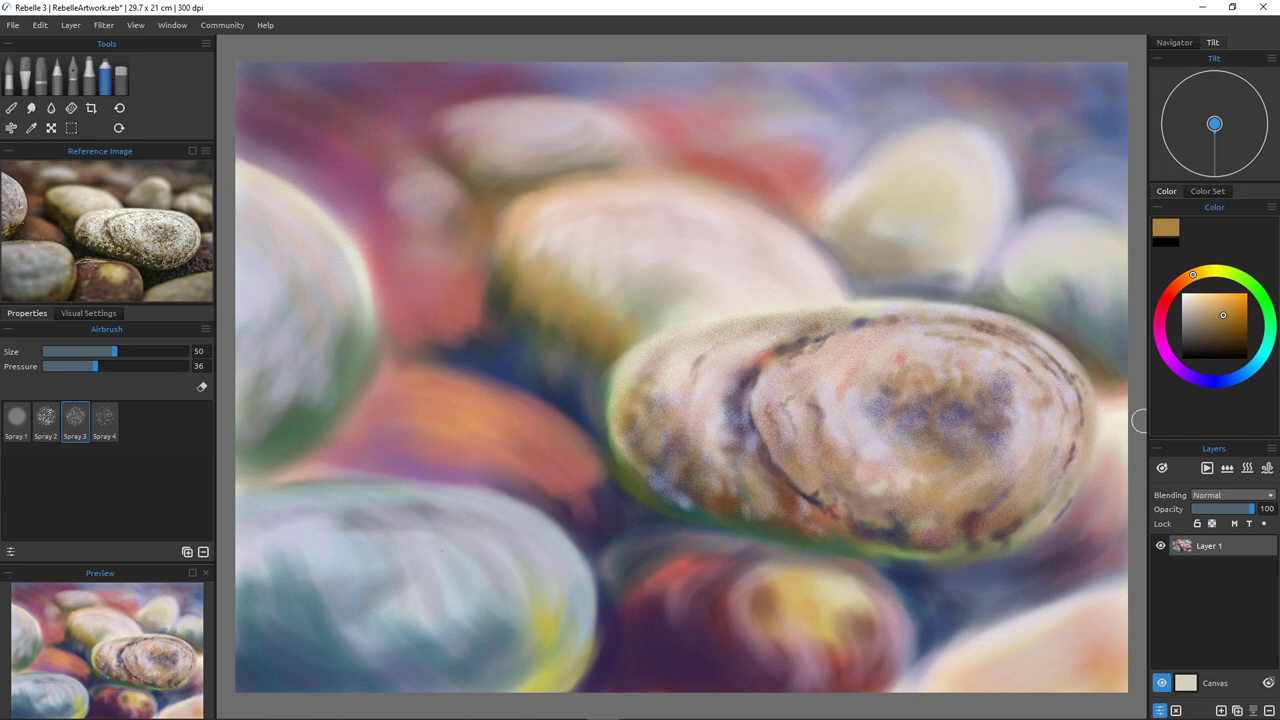
Choose a dark navy blue and spray shadows along the oval stone's lower right edge and just beneath it, reducing the airbrush size to 30.
click(1222, 381)
click(1234, 342)
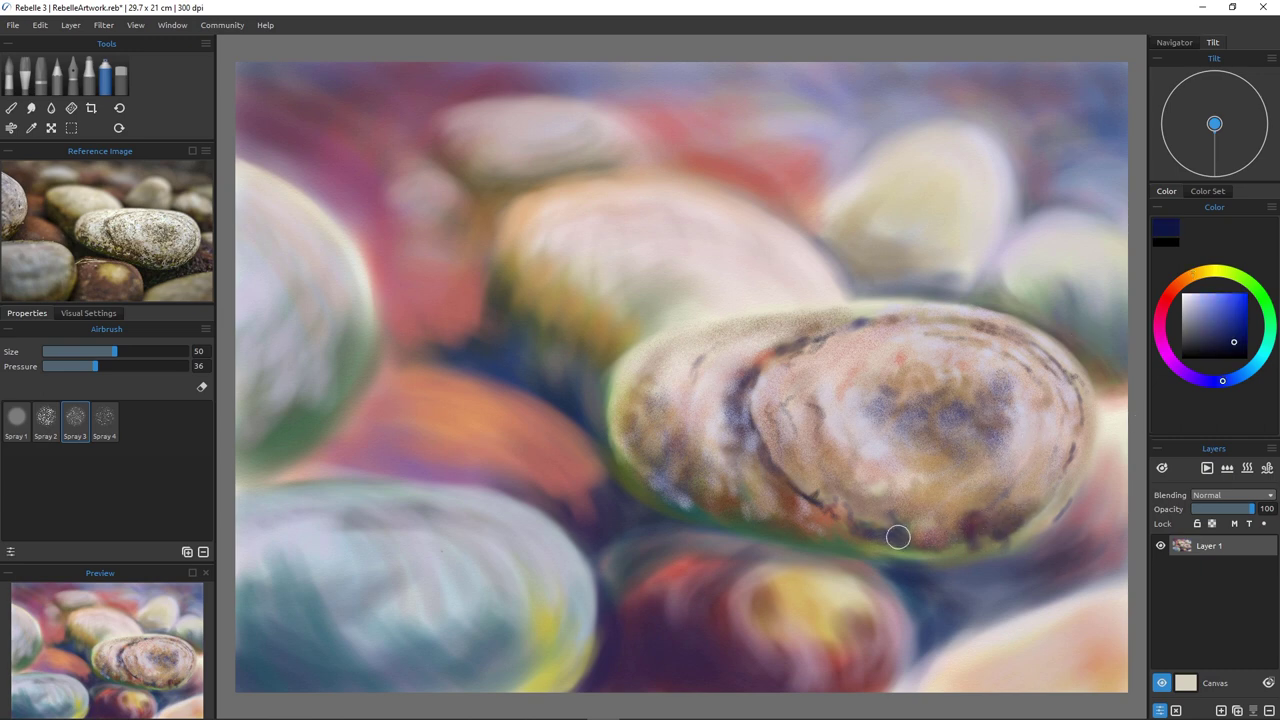
drag(1052, 506, 1031, 529)
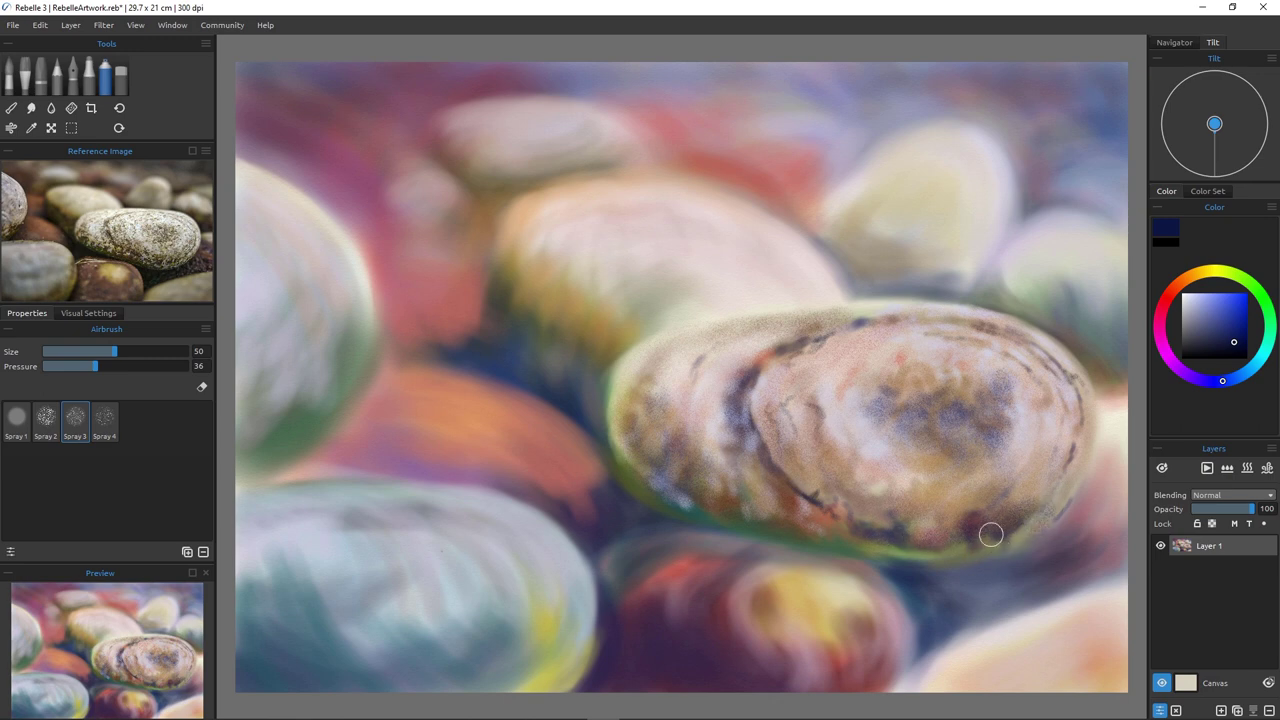
key(bracketleft)
key(bracketleft)
key(bracketleft)
key(bracketleft)
key(bracketleft)
key(bracketleft)
drag(1062, 502, 1021, 541)
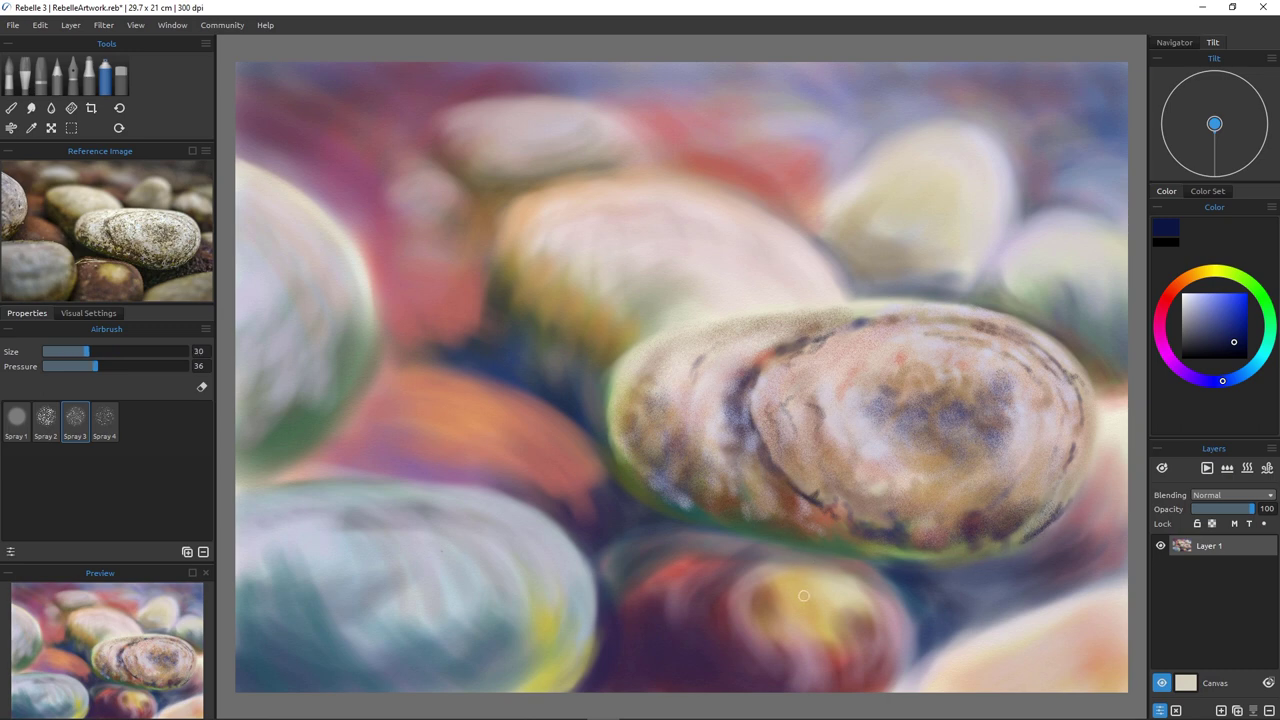
drag(975, 566, 957, 571)
drag(990, 560, 951, 570)
drag(1030, 541, 1008, 553)
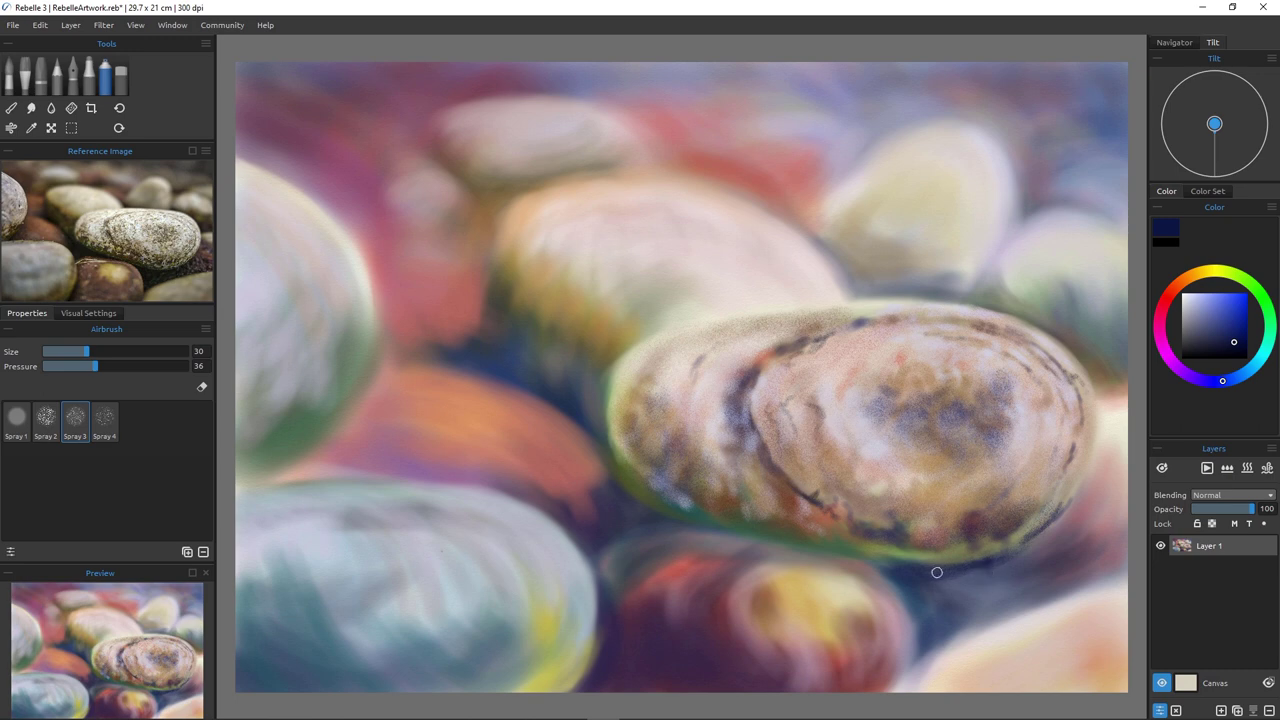
Set the airbrush size to 45 and spray dark navy into the gap below the oval stone and along its right side.
key(bracketright)
key(bracketright)
key(bracketright)
key(bracketright)
key(bracketright)
key(bracketright)
key(bracketleft)
key(bracketleft)
key(bracketleft)
mouse_move(939, 576)
mouse_down()
mouse_move(926, 609)
mouse_move(930, 577)
mouse_move(921, 605)
mouse_move(965, 572)
mouse_move(945, 600)
mouse_move(935, 604)
mouse_move(955, 572)
mouse_move(997, 568)
mouse_move(964, 600)
mouse_move(1000, 585)
mouse_move(943, 638)
mouse_move(945, 601)
mouse_move(924, 623)
mouse_move(926, 645)
mouse_move(942, 604)
mouse_move(996, 590)
mouse_move(1062, 516)
mouse_move(1085, 523)
mouse_move(1034, 581)
mouse_move(995, 590)
mouse_move(1086, 570)
mouse_move(1019, 596)
mouse_move(910, 668)
mouse_up()
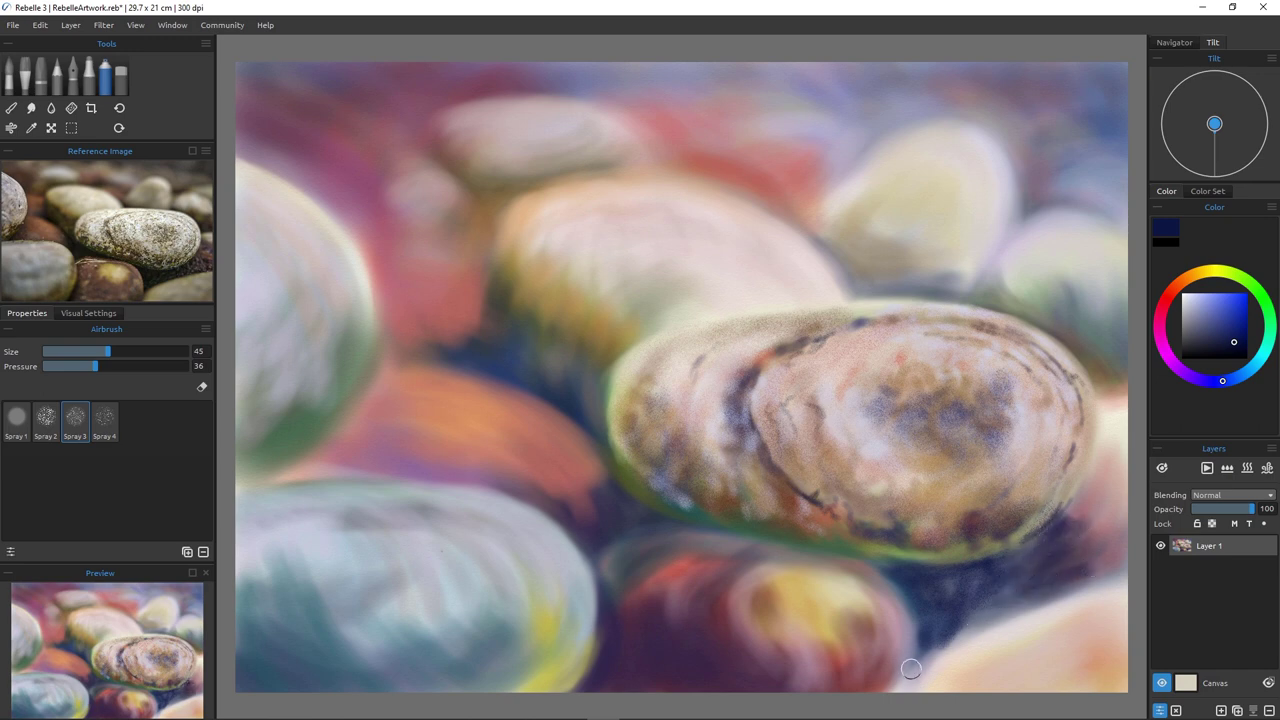
mouse_move(1094, 540)
mouse_down()
mouse_move(1119, 511)
mouse_move(1099, 541)
mouse_move(1130, 529)
mouse_move(1098, 557)
mouse_move(1124, 534)
mouse_move(1132, 496)
mouse_move(1099, 505)
mouse_move(1111, 476)
mouse_move(1082, 508)
mouse_move(1112, 497)
mouse_move(1061, 515)
mouse_move(1083, 507)
mouse_move(1102, 430)
mouse_move(1061, 522)
mouse_move(1099, 445)
mouse_move(1073, 517)
mouse_move(1091, 482)
mouse_move(1084, 511)
mouse_move(1120, 480)
mouse_move(1140, 381)
mouse_up()
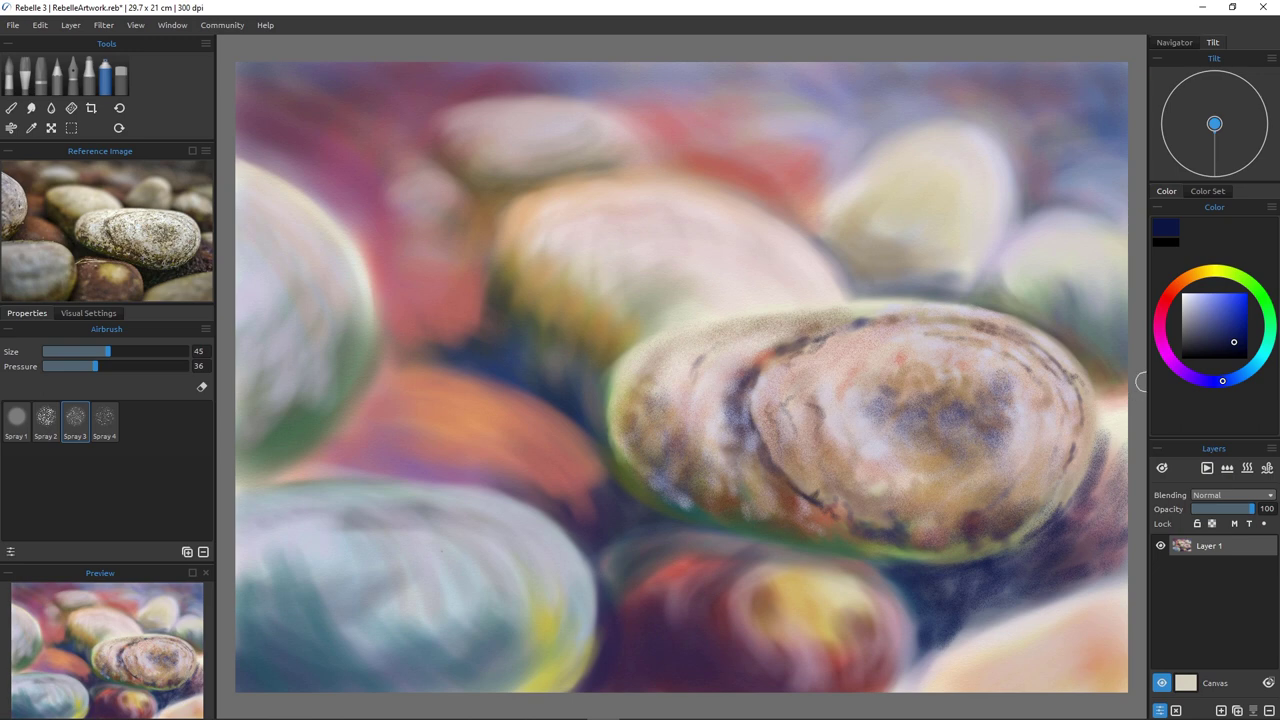
Spray dark brown and light orange speckles right of the oval stone and pale blue speckles in the dark gap below, reducing the size to 40.
click(1181, 282)
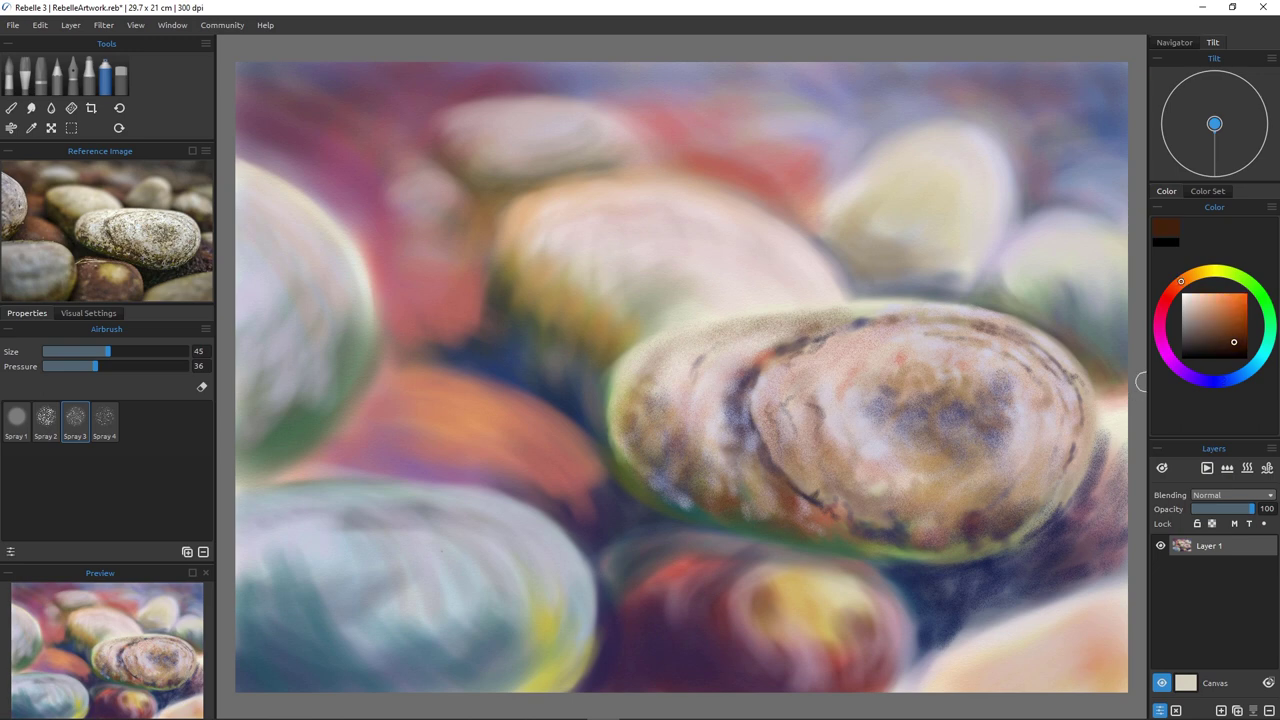
click(1218, 302)
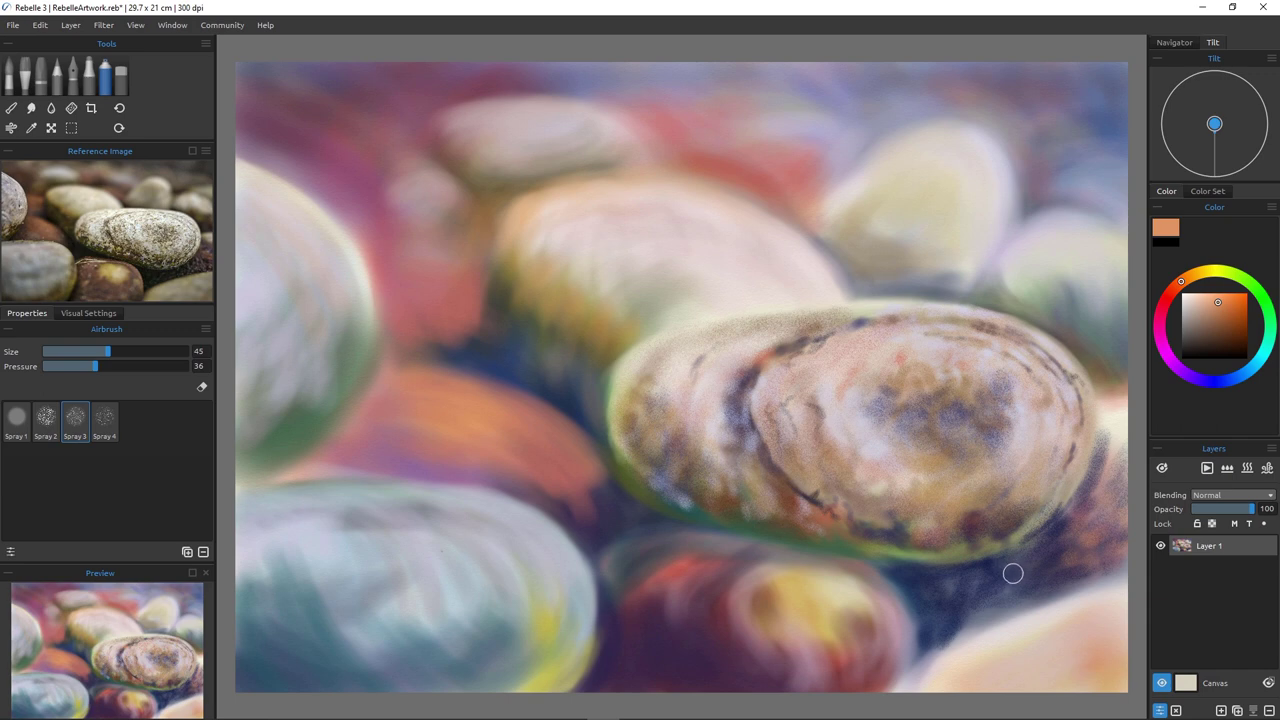
key(bracketleft)
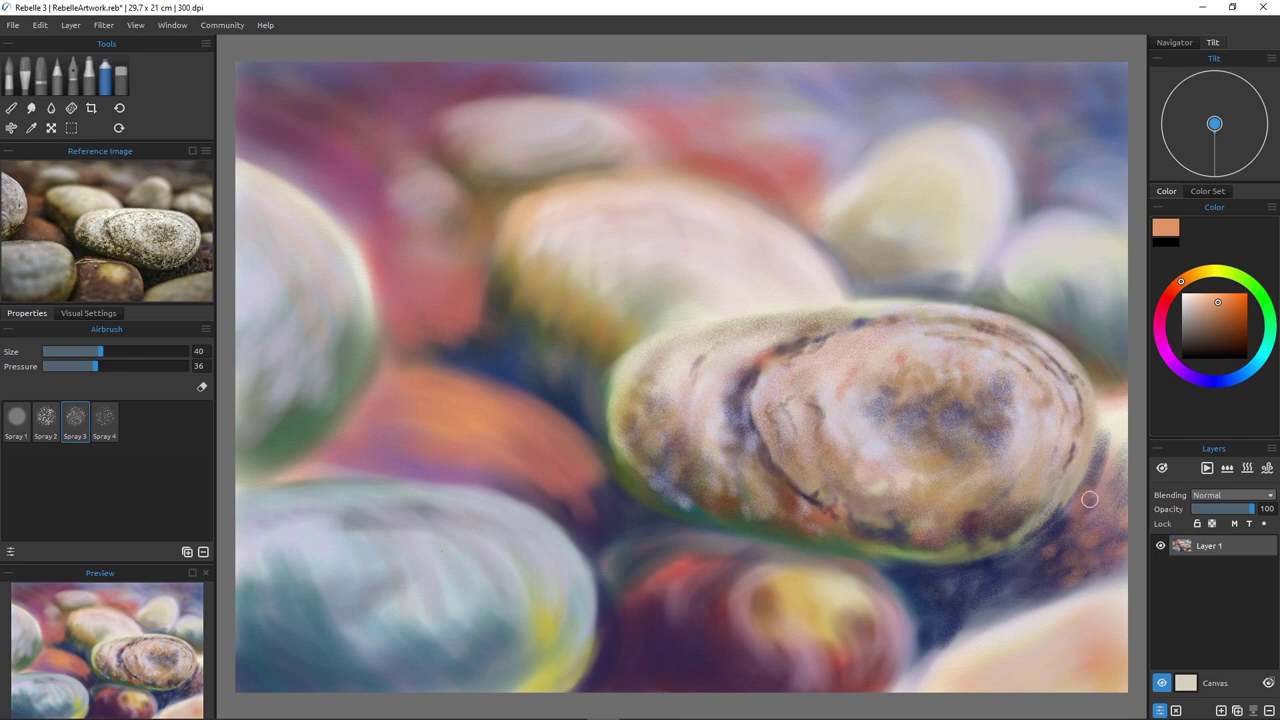
click(1194, 299)
click(1235, 378)
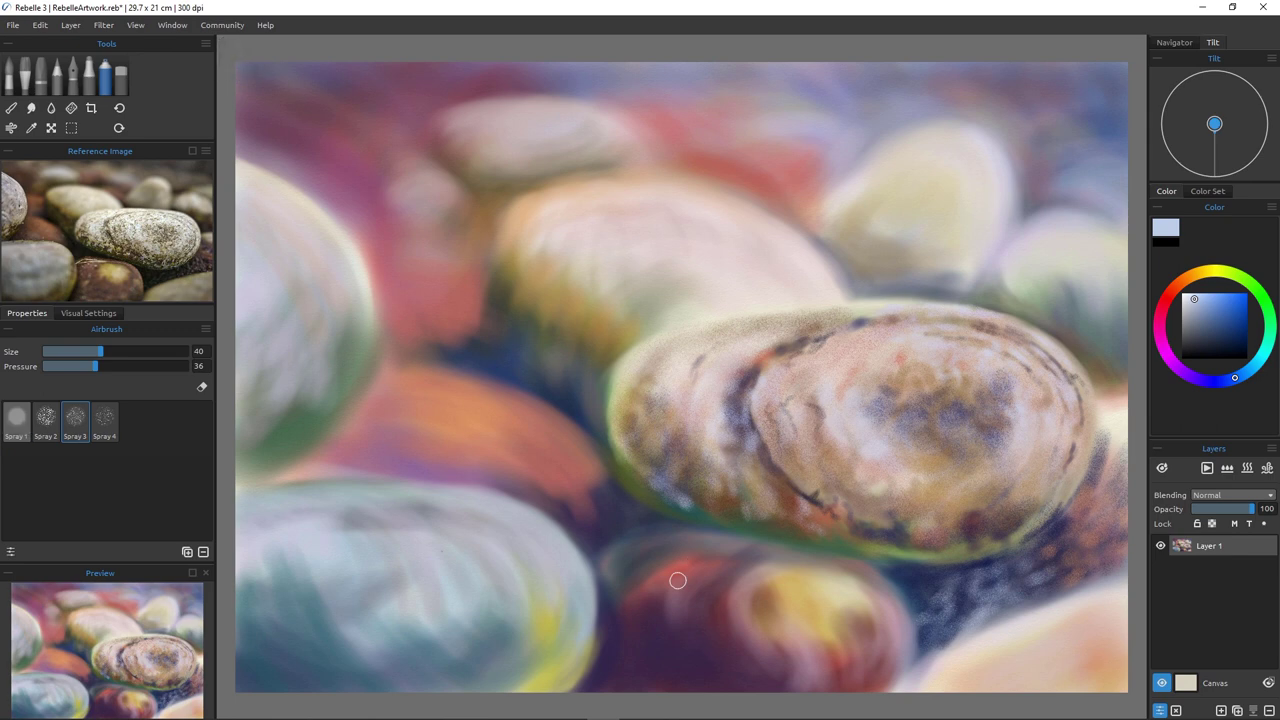
Switch the airbrush to Spray 1, undo the trial spots, and spray a small pale blue ring on the dark red stone at pressure 5.
click(17, 420)
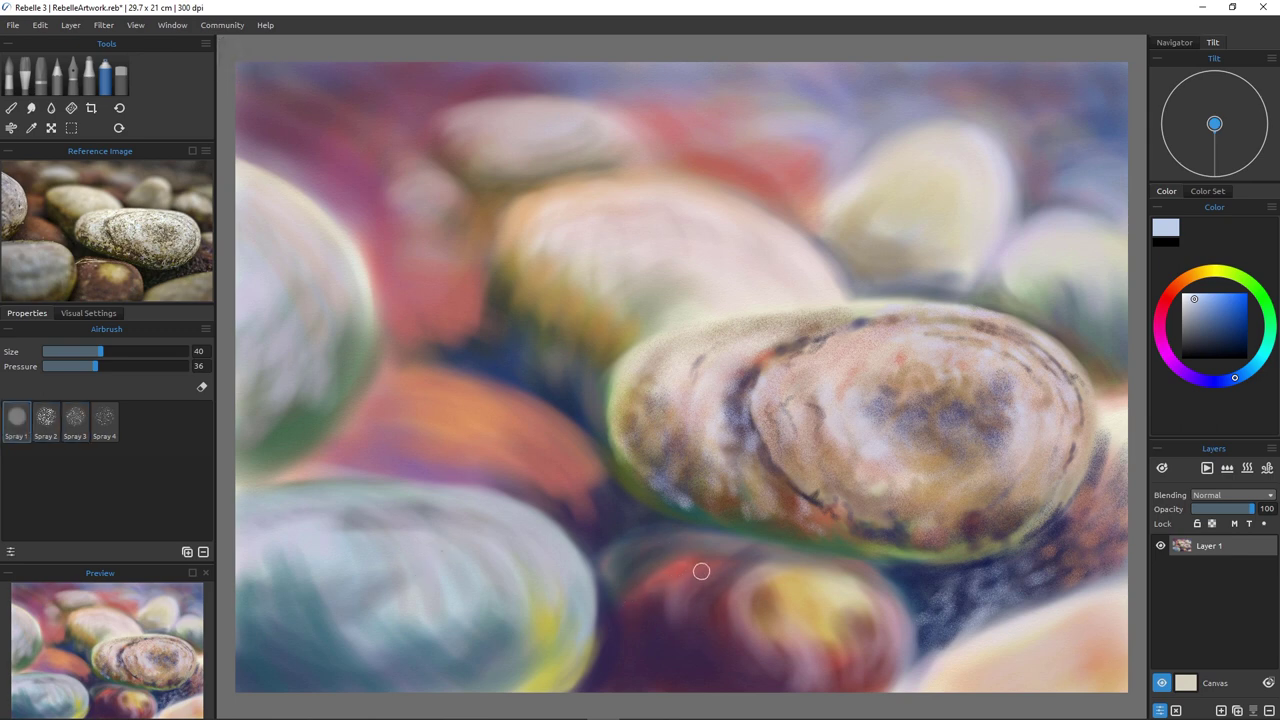
click(691, 582)
key(bracketleft)
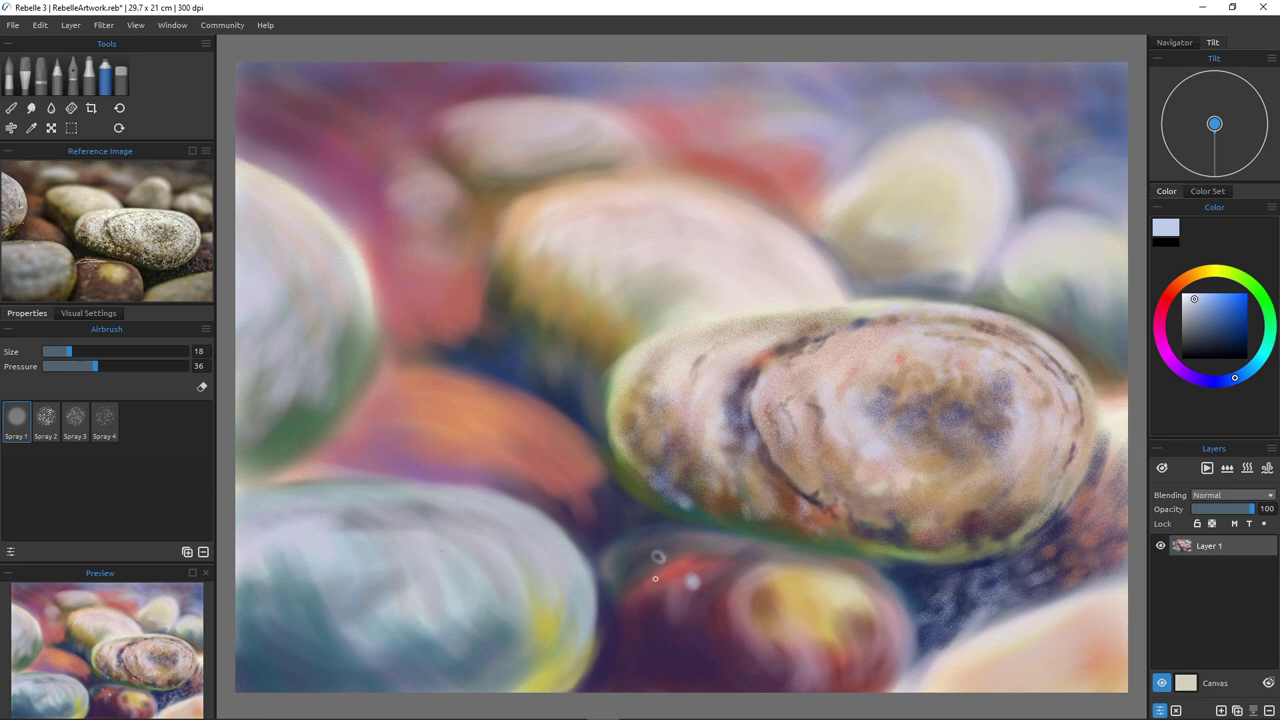
key(ctrl+z)
key(ctrl+z)
key(ctrl+z)
drag(95, 366, 50, 366)
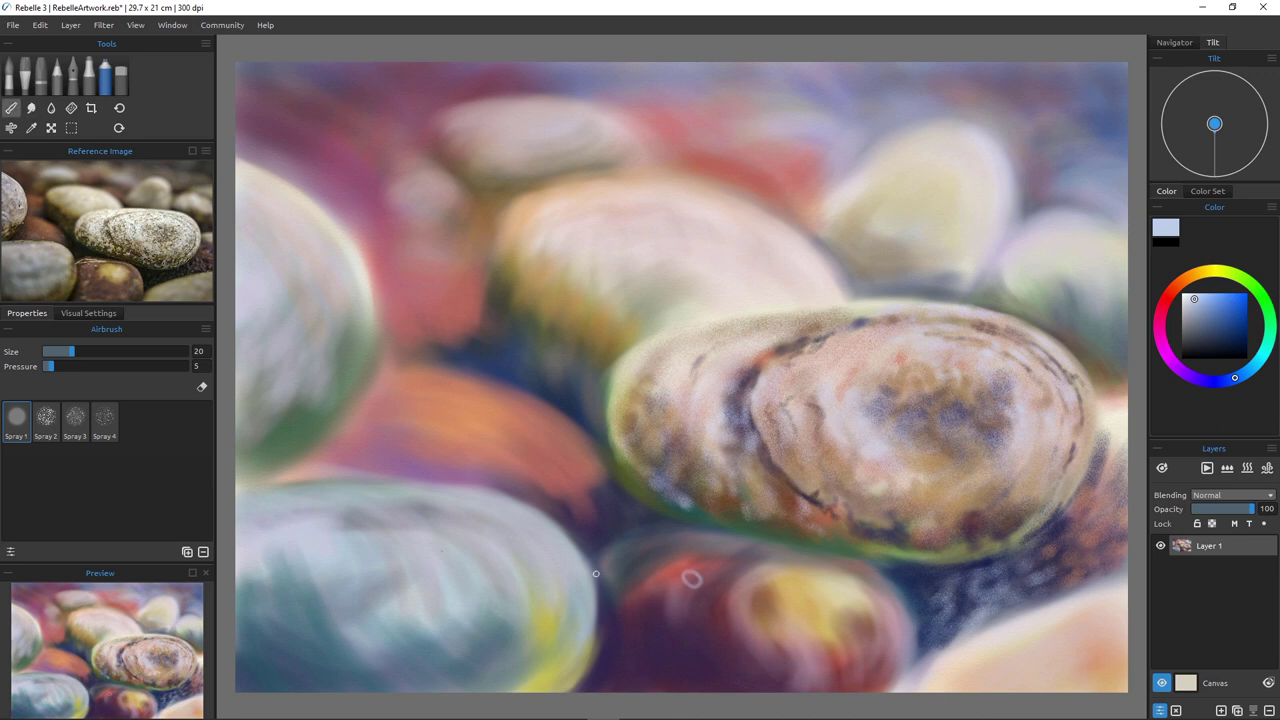
Switch to the soft Blend tool at size 25 and soften the pale blue ring on the dark red stone.
click(11, 108)
key(bracketleft)
key(bracketleft)
key(bracketleft)
key(bracketleft)
key(bracketleft)
key(bracketleft)
key(bracketleft)
key(bracketleft)
key(bracketleft)
key(bracketleft)
key(bracketleft)
key(bracketleft)
key(bracketleft)
key(bracketleft)
key(bracketleft)
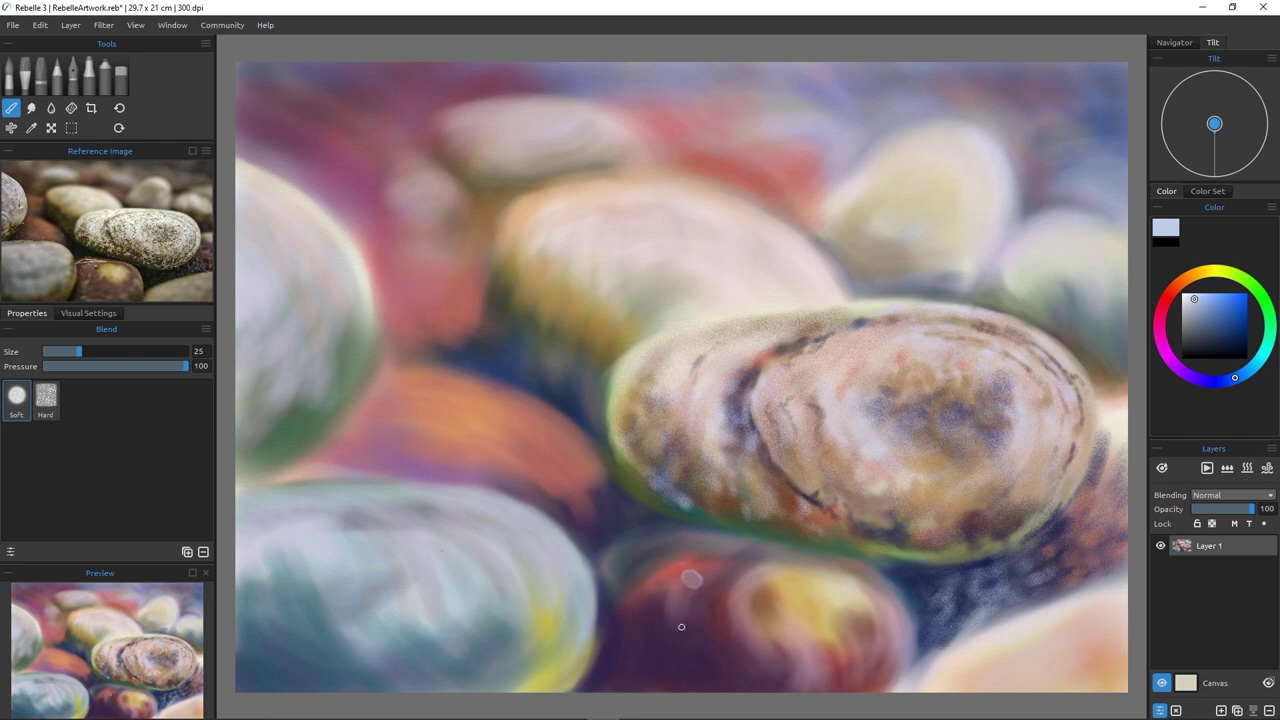
Return to the airbrush and spray a second pale blue ring overlapping the lower edge of the first one on the dark red stone.
scroll(671, 623, up, 8)
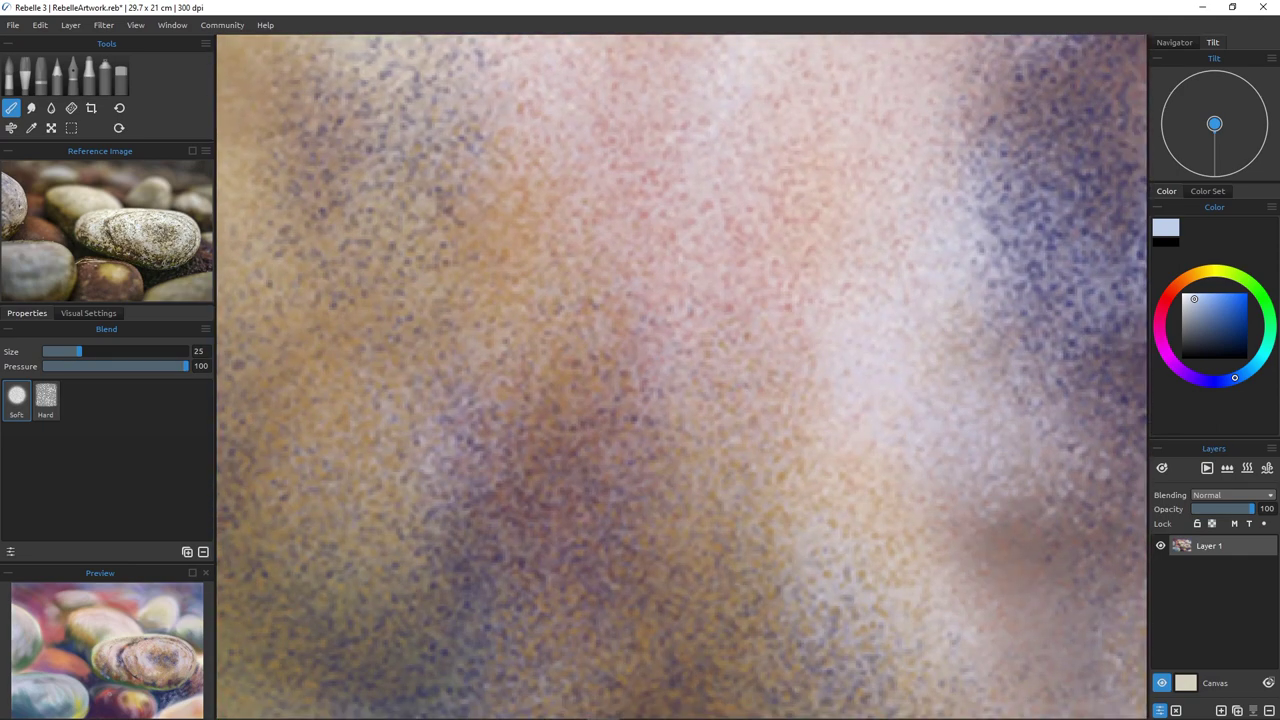
mouse_move(560, 630)
mouse_down()
mouse_move(524, 622)
mouse_move(640, 263)
mouse_up()
drag(796, 267, 694, 411)
scroll(709, 434, up, 2)
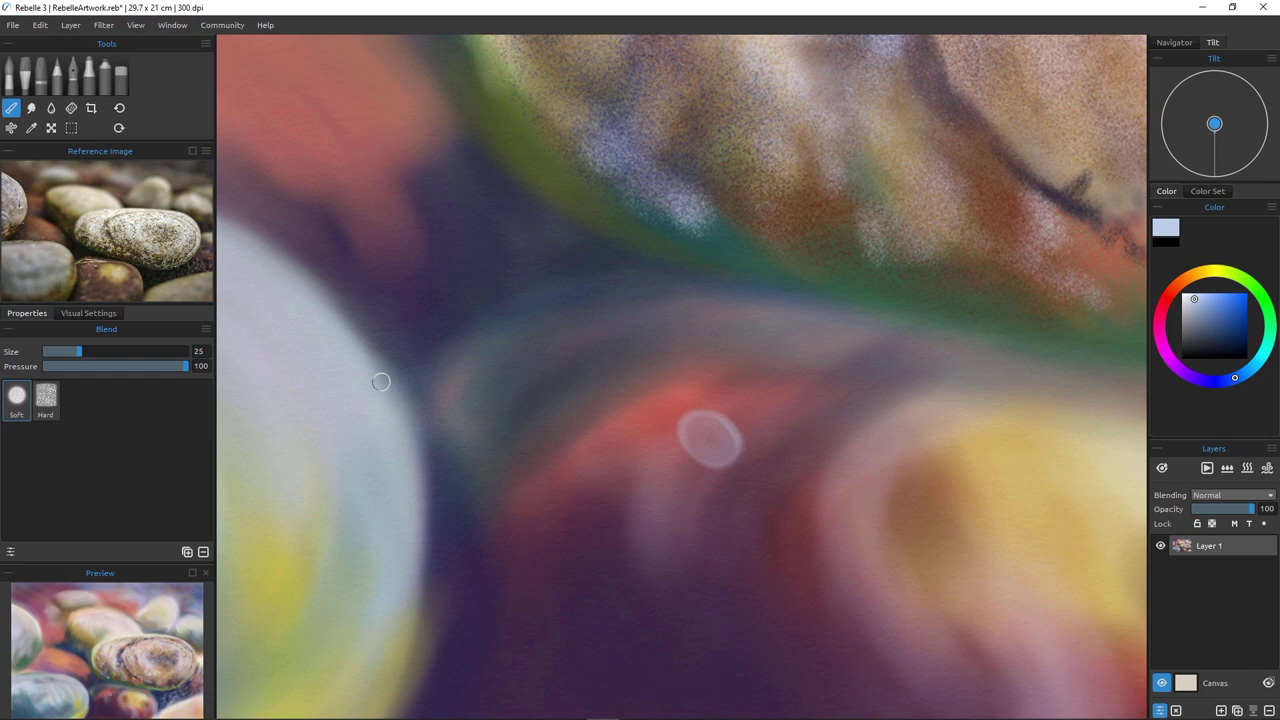
key(a)
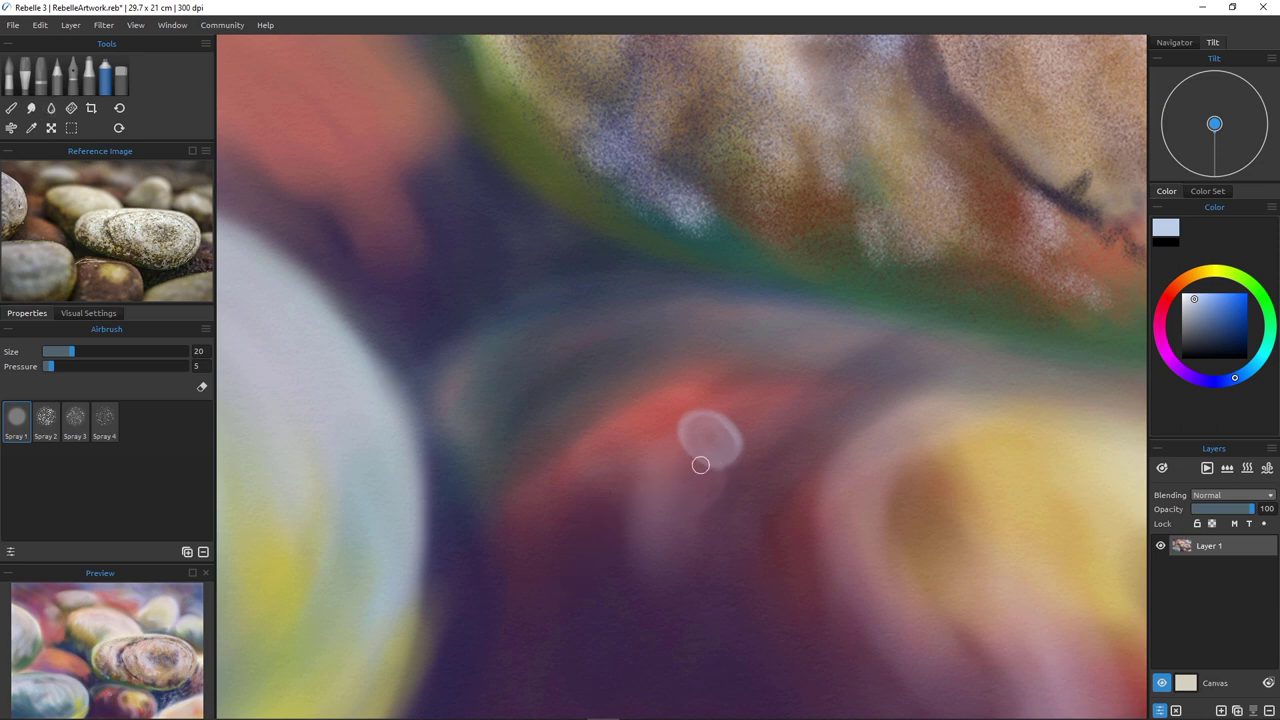
mouse_move(697, 462)
mouse_down()
mouse_move(692, 497)
mouse_move(677, 452)
mouse_move(710, 459)
mouse_move(668, 450)
mouse_move(680, 476)
mouse_move(689, 445)
mouse_move(665, 452)
mouse_move(699, 499)
mouse_move(700, 449)
mouse_move(693, 494)
mouse_move(706, 457)
mouse_move(713, 485)
mouse_move(661, 483)
mouse_move(701, 501)
mouse_up()
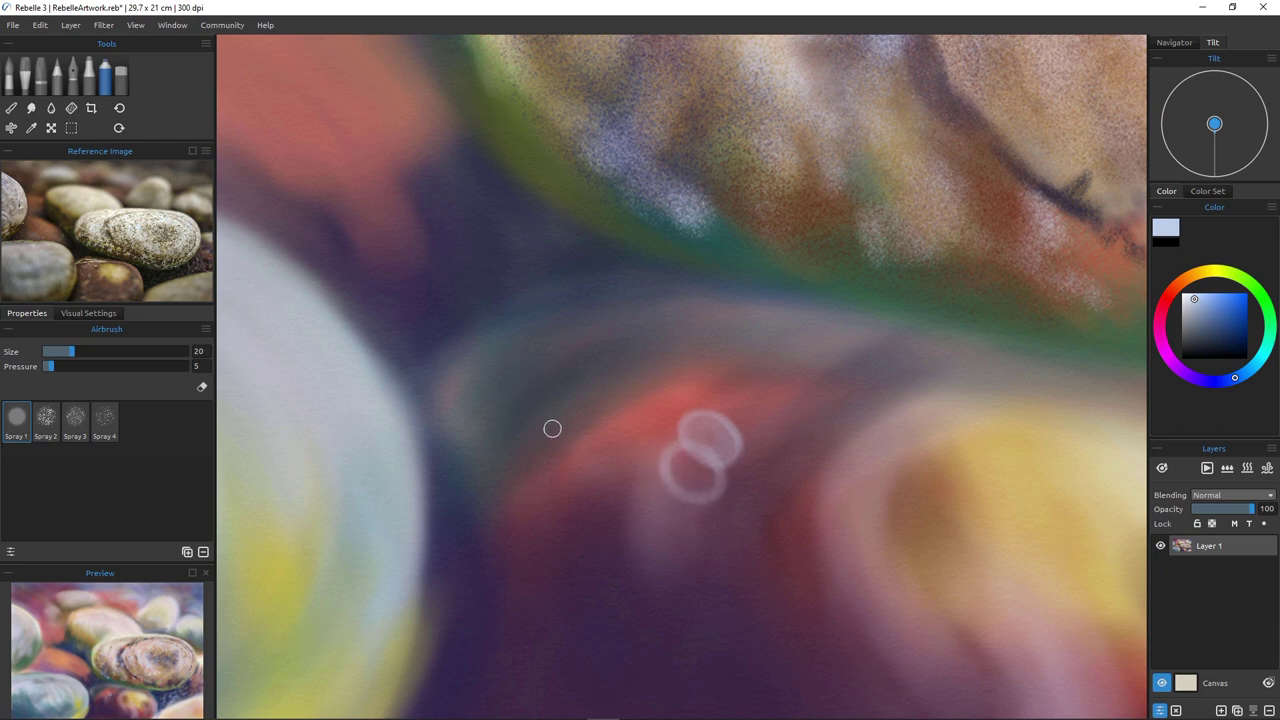
Spray two smaller pale blue bubbles near the dark red stone's upper left edge, reducing the airbrush size to 10.
drag(561, 435, 556, 430)
key(bracketleft)
key(bracketleft)
drag(550, 424, 560, 444)
key(bracketright)
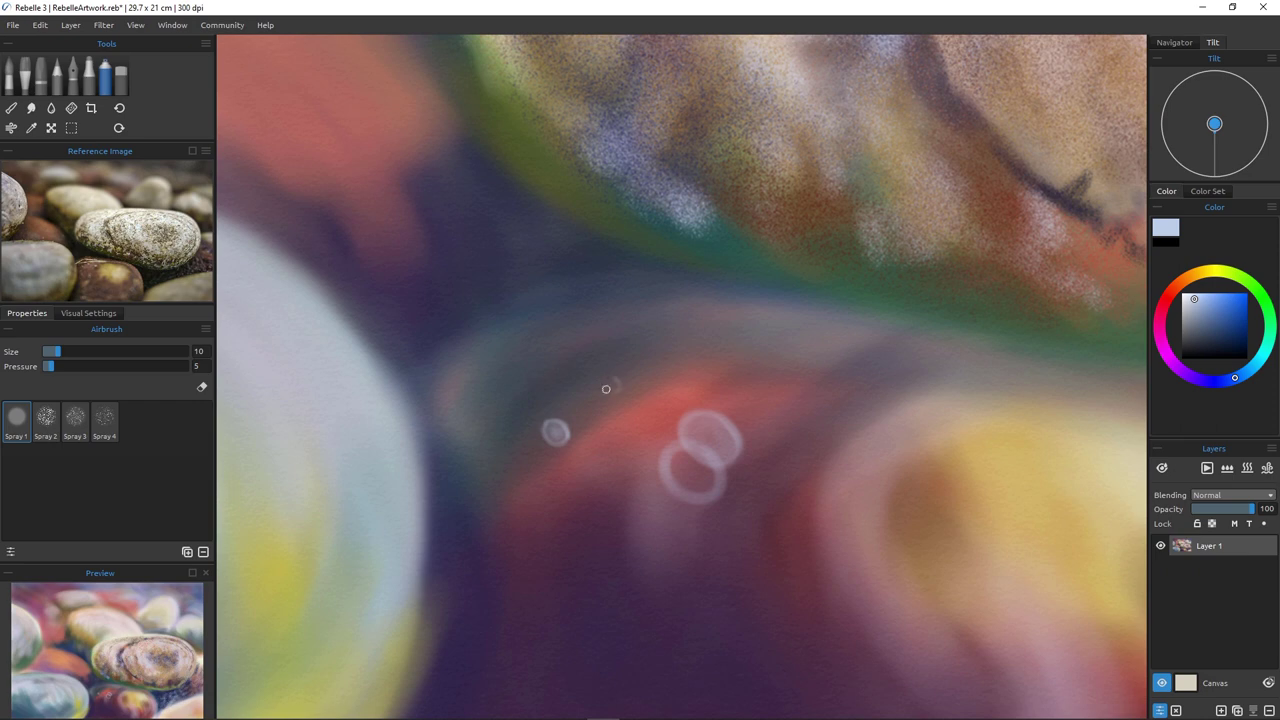
click(611, 383)
Set the airbrush size to 18 and spray three larger, faint bubble rings on the dark purple lower part of the red stone.
key(bracketright)
key(bracketright)
key(bracketright)
key(bracketright)
key(bracketright)
key(bracketright)
key(bracketright)
key(bracketright)
key(bracketright)
key(bracketright)
key(bracketleft)
key(bracketleft)
key(bracketleft)
key(bracketleft)
key(bracketleft)
key(bracketleft)
key(bracketleft)
key(bracketleft)
mouse_move(736, 525)
mouse_down()
mouse_move(709, 576)
mouse_move(716, 528)
mouse_move(749, 560)
mouse_move(711, 527)
mouse_up()
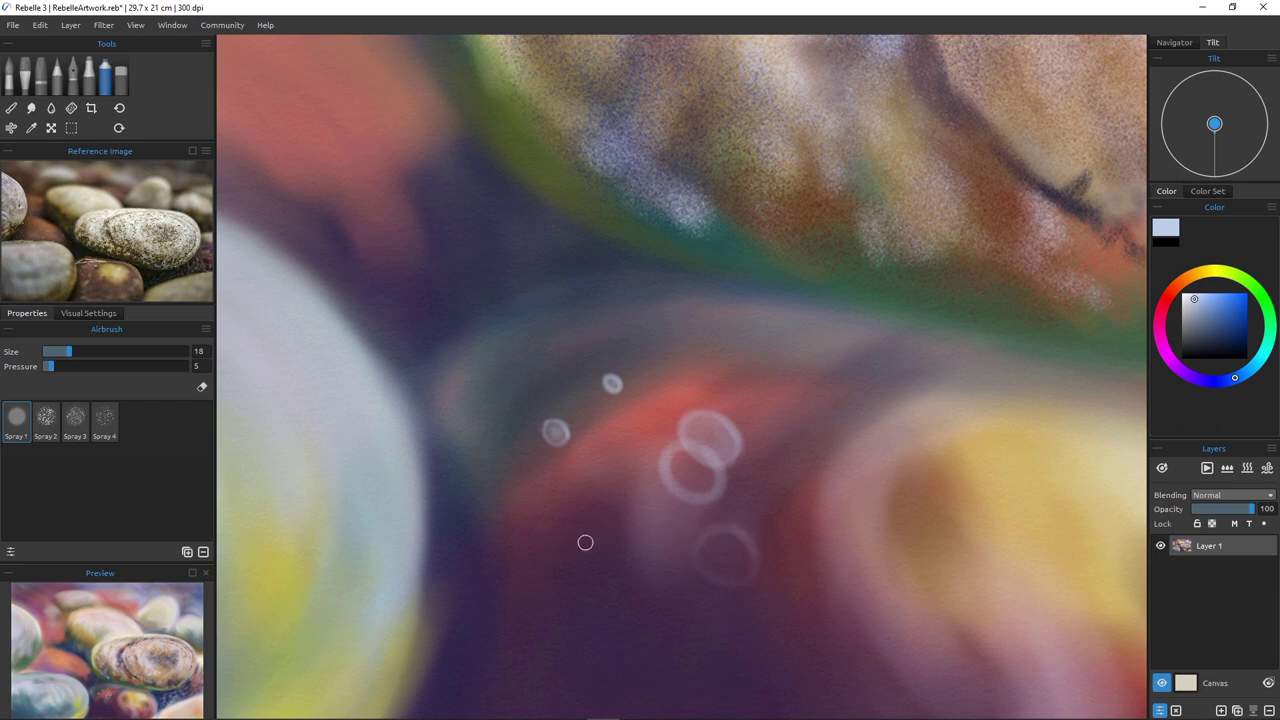
mouse_move(634, 531)
mouse_down()
mouse_move(680, 562)
mouse_move(649, 607)
mouse_move(626, 557)
mouse_move(652, 543)
mouse_move(680, 576)
mouse_move(632, 598)
mouse_move(643, 546)
mouse_move(630, 578)
mouse_move(606, 543)
mouse_move(635, 559)
mouse_move(620, 621)
mouse_move(584, 568)
mouse_move(628, 555)
mouse_move(640, 610)
mouse_move(584, 579)
mouse_move(625, 561)
mouse_move(615, 631)
mouse_move(598, 553)
mouse_move(642, 565)
mouse_move(606, 618)
mouse_move(609, 553)
mouse_move(619, 624)
mouse_up()
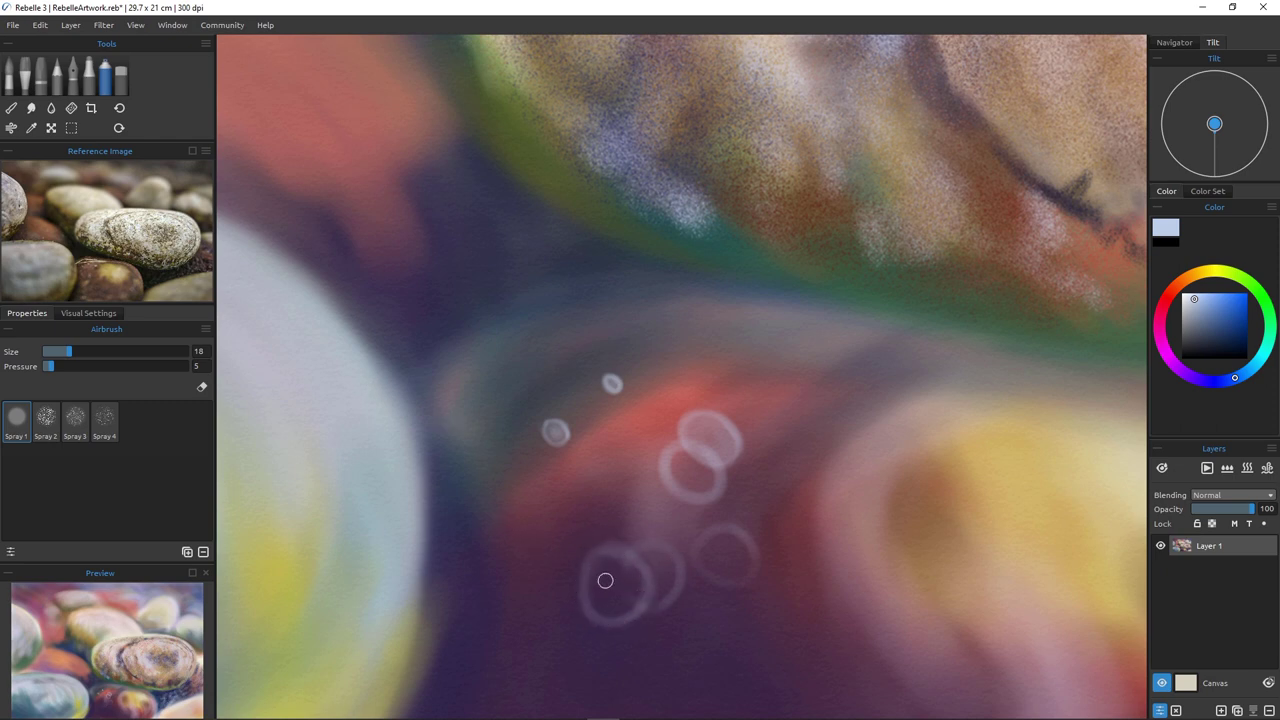
Enlarge the airbrush to size 45, fill the faint lower bubbles with a soft pale haze, and switch to the Blend tool.
key(bracketright)
key(bracketright)
key(bracketright)
key(bracketright)
key(bracketright)
key(bracketright)
key(bracketright)
key(bracketright)
key(bracketright)
key(bracketright)
key(bracketright)
key(bracketright)
key(bracketright)
key(bracketright)
key(bracketleft)
key(bracketleft)
key(bracketleft)
key(bracketleft)
key(bracketleft)
key(bracketleft)
key(bracketleft)
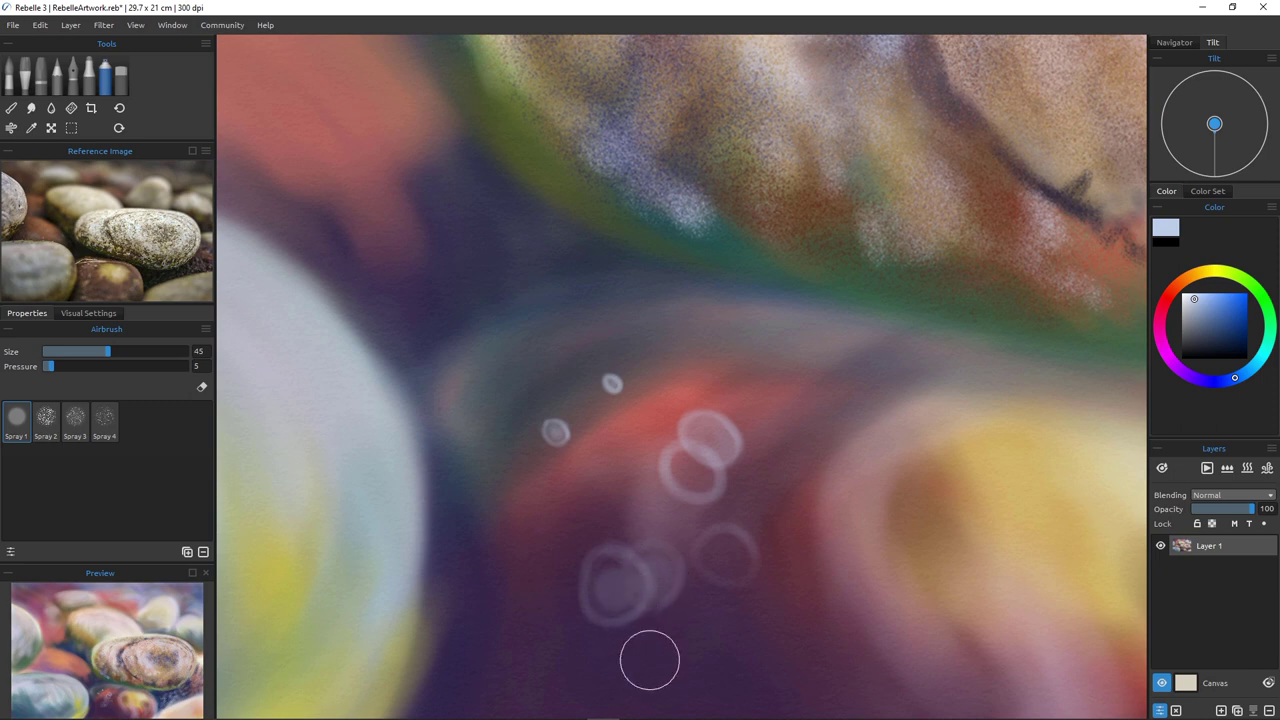
key(b)
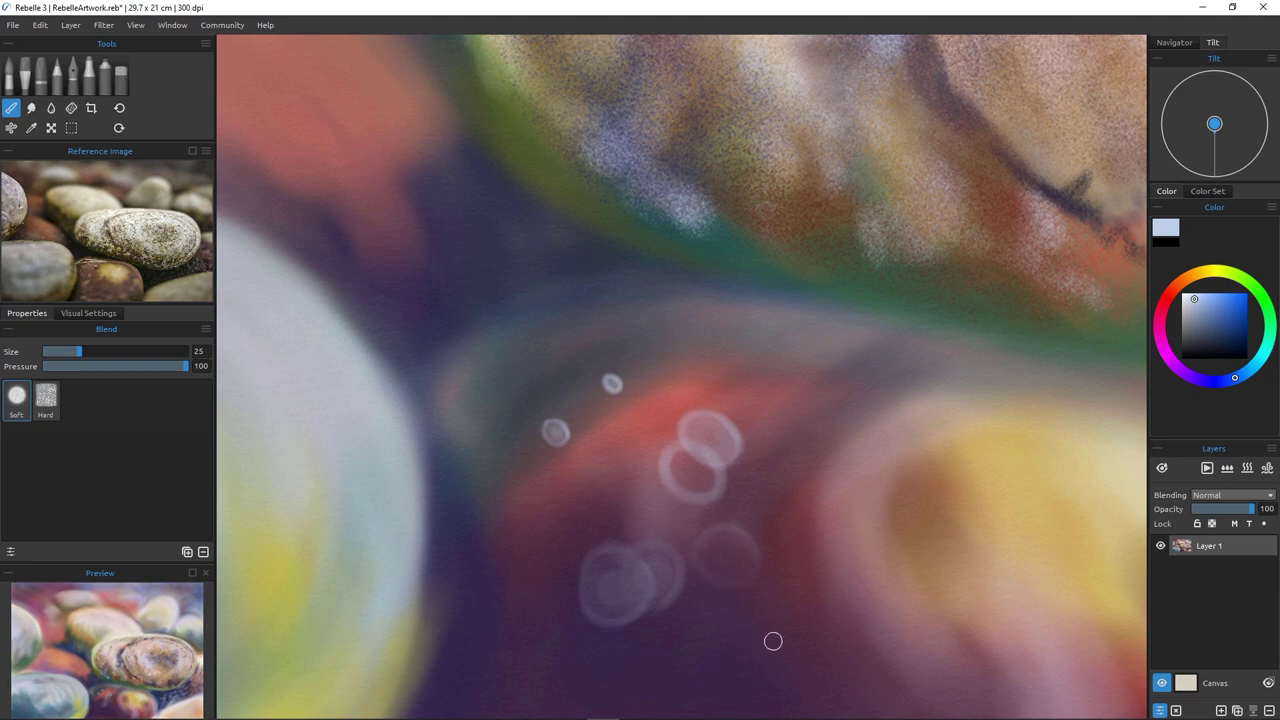
Return to the airbrush, reduce its size to 25, and spray more pale blue bubbles across the lower part of the dark red stone.
ctrl+scroll(590, 637, down, 5)
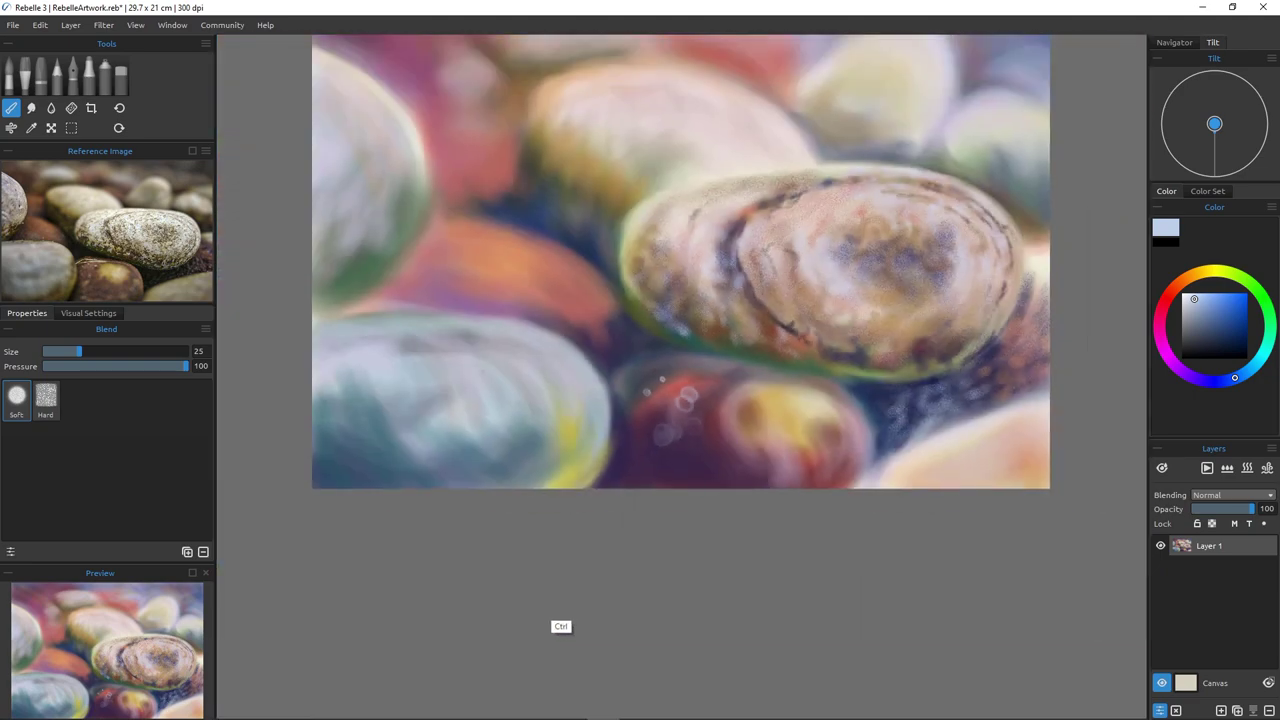
ctrl+scroll(681, 262, up, 2)
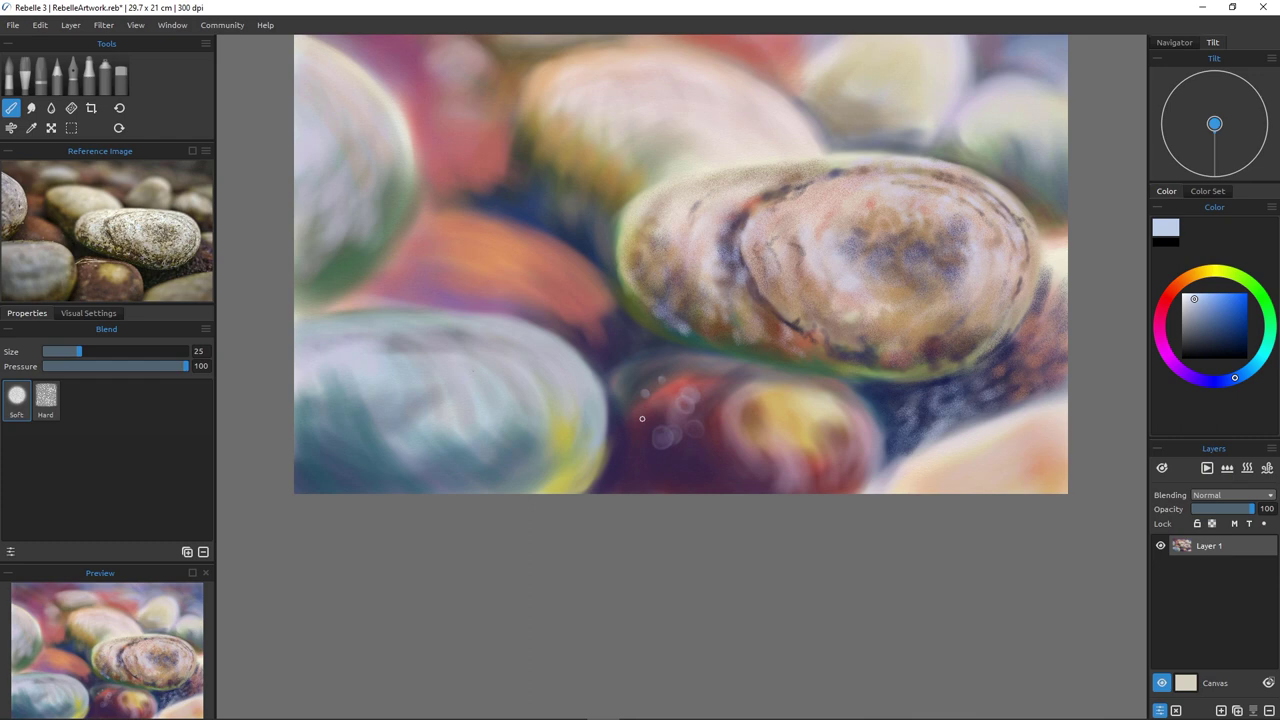
key(a)
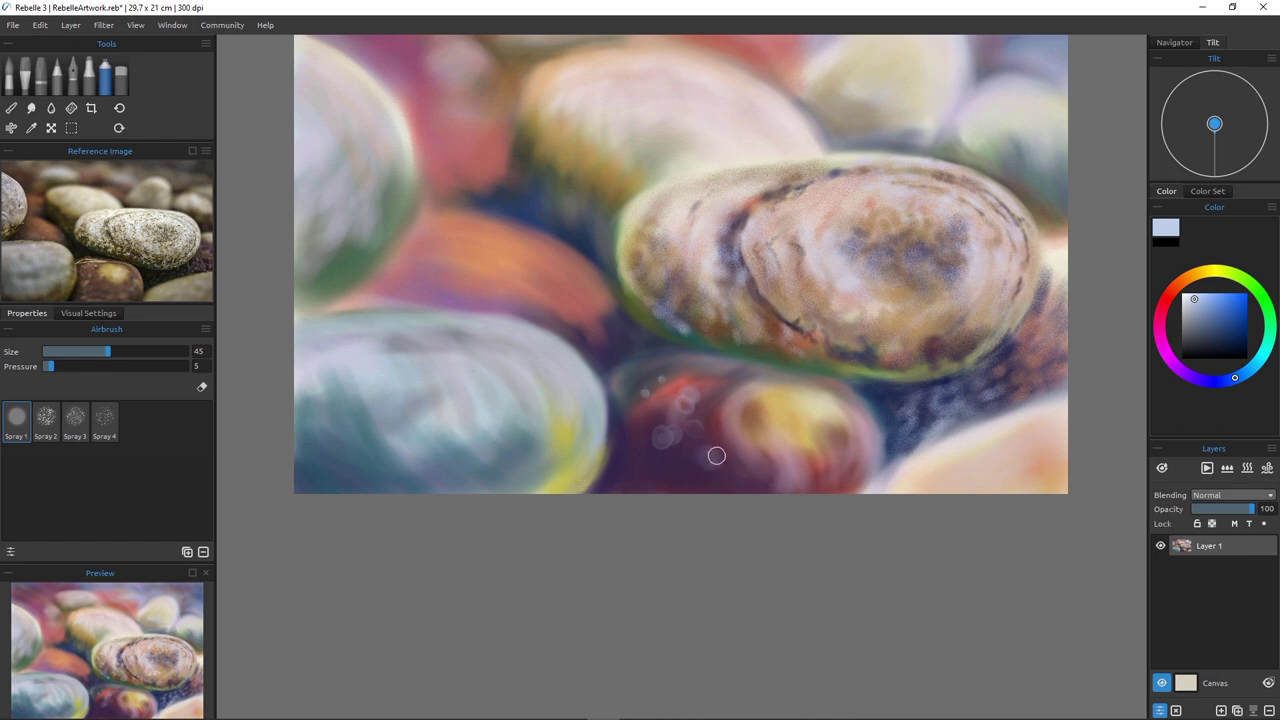
key(bracketleft)
key(bracketleft)
key(bracketleft)
key(bracketleft)
key(bracketright)
key(bracketleft)
key(bracketleft)
key(bracketleft)
key(bracketleft)
key(bracketleft)
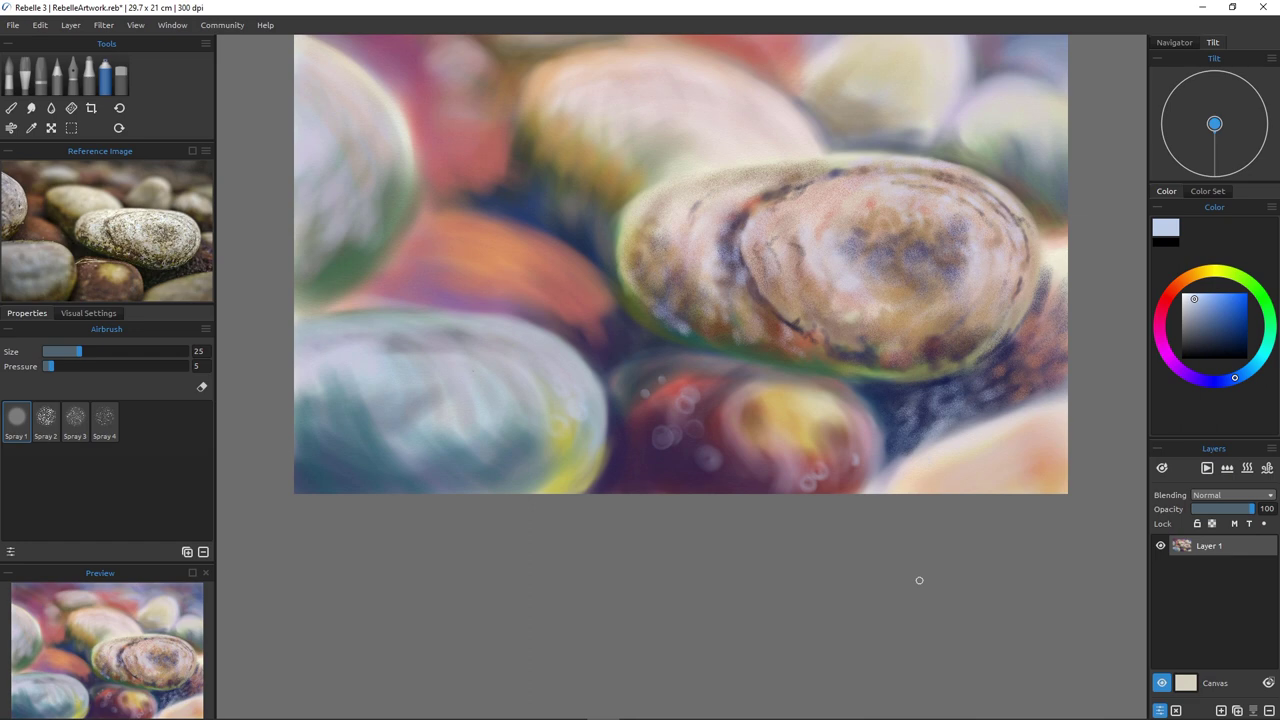
Set the airbrush size to 30, sample a salmon tone from the orange stone, and spray soft spots on its right end.
key(])
key(])
key([)
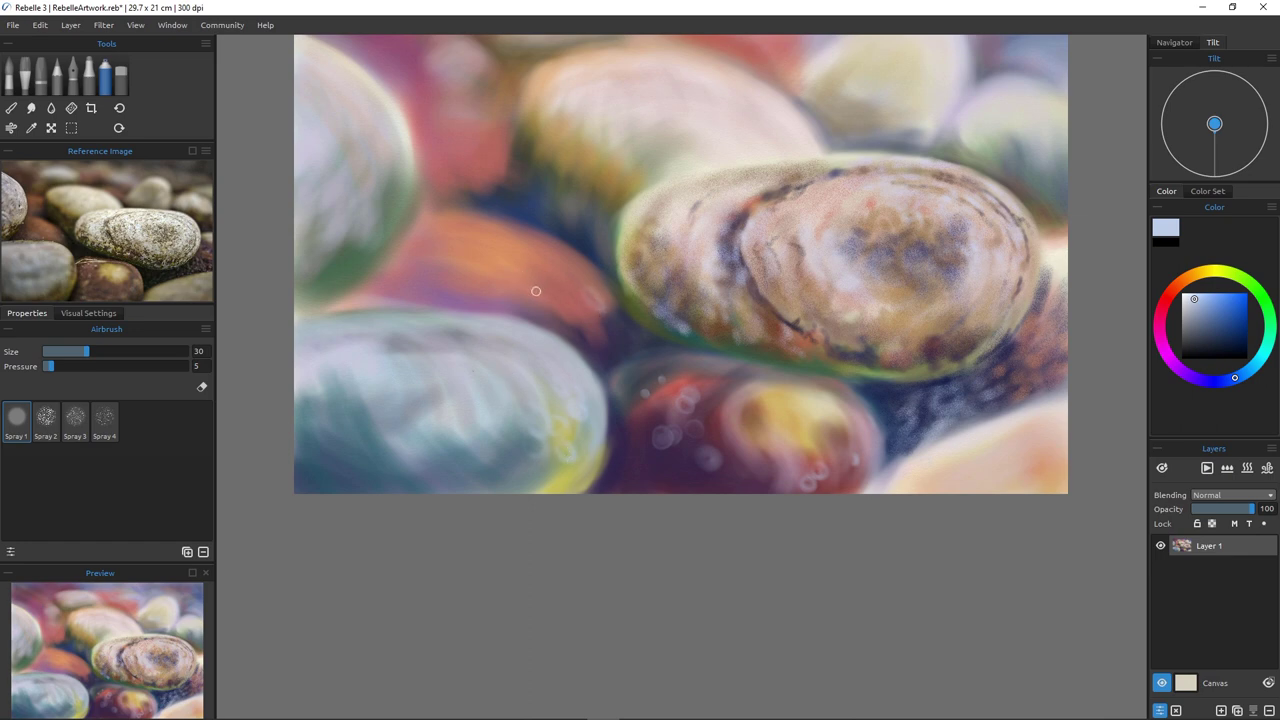
alt+click(438, 230)
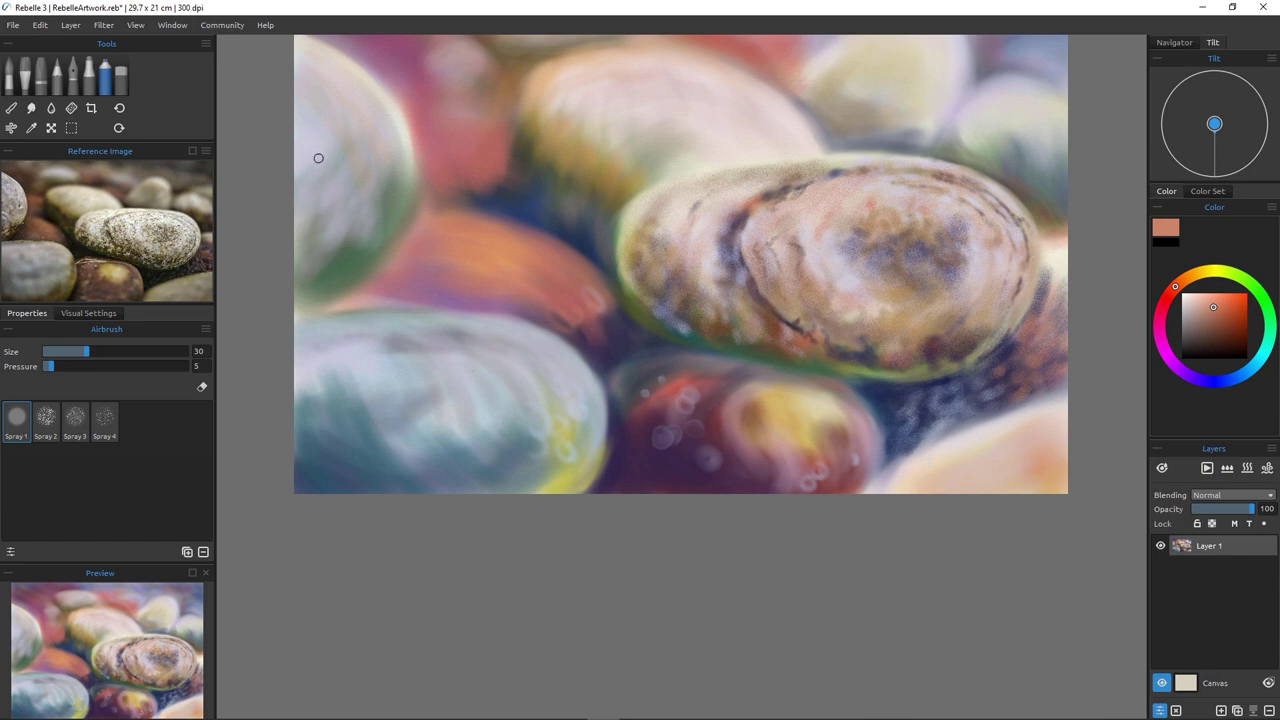
Set the airbrush to size 25 and pressure 53, choose a very dark purple, and spray cracks along the speckled stone's lower edge.
alt+click(752, 291)
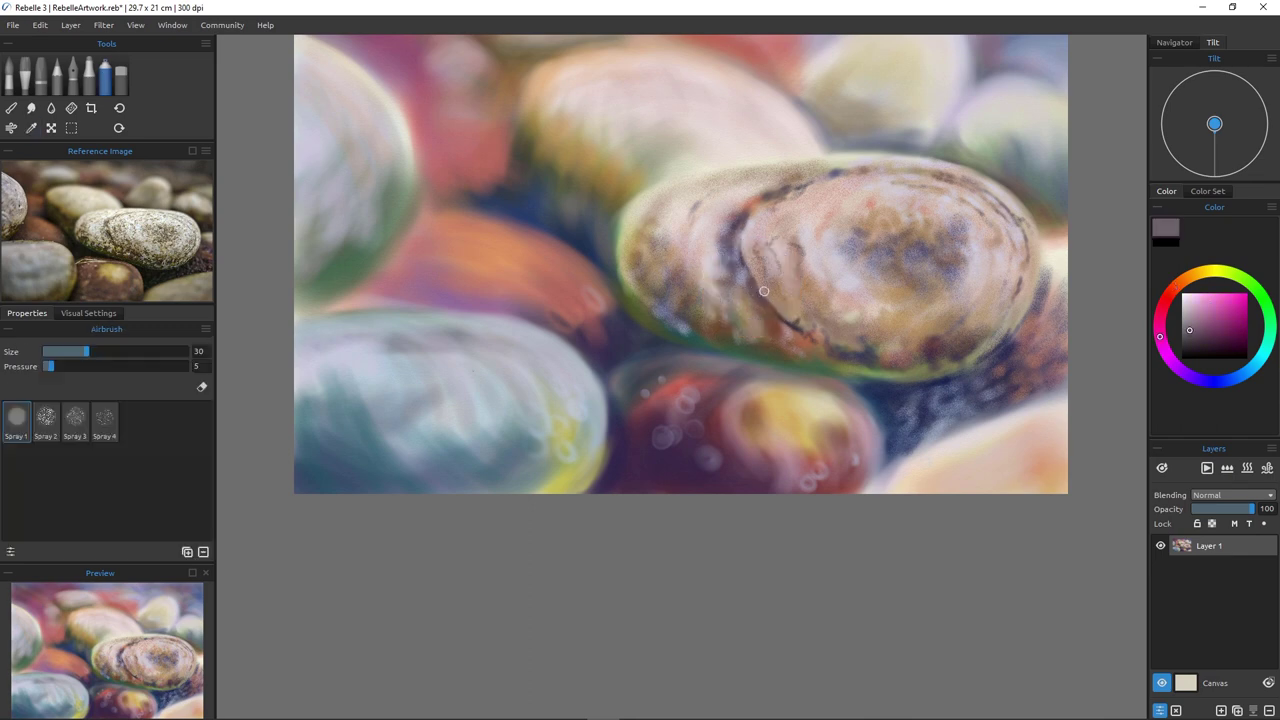
key(bracketleft)
key(bracketleft)
key(bracketleft)
drag(51, 366, 119, 366)
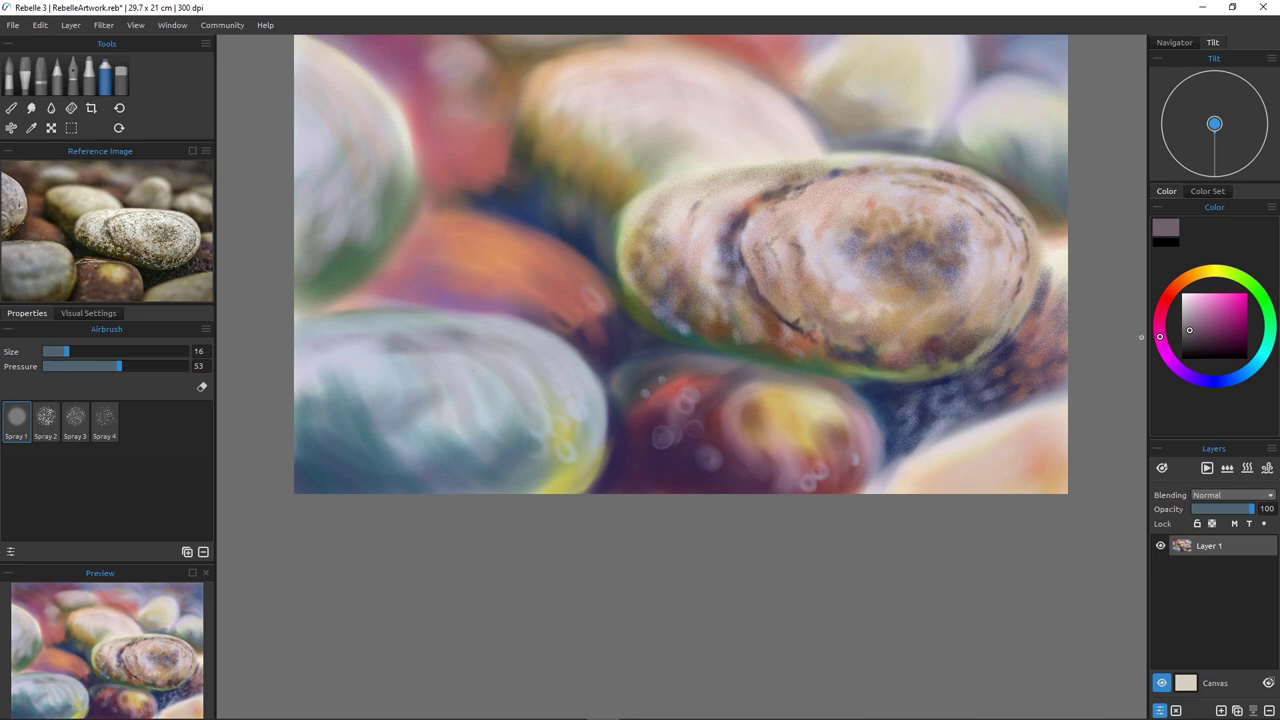
click(1240, 352)
key(bracketright)
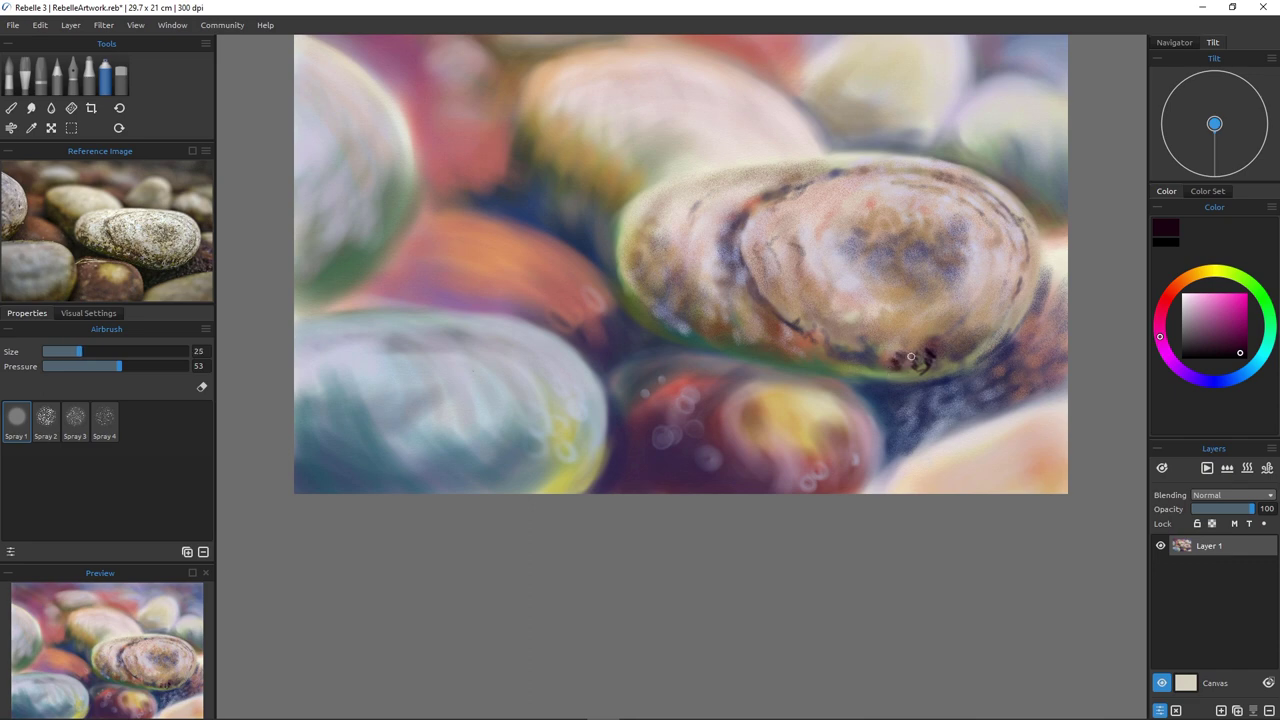
drag(935, 348, 917, 378)
mouse_move(804, 322)
mouse_down()
mouse_move(880, 348)
mouse_move(846, 351)
mouse_move(874, 346)
mouse_move(856, 337)
mouse_up()
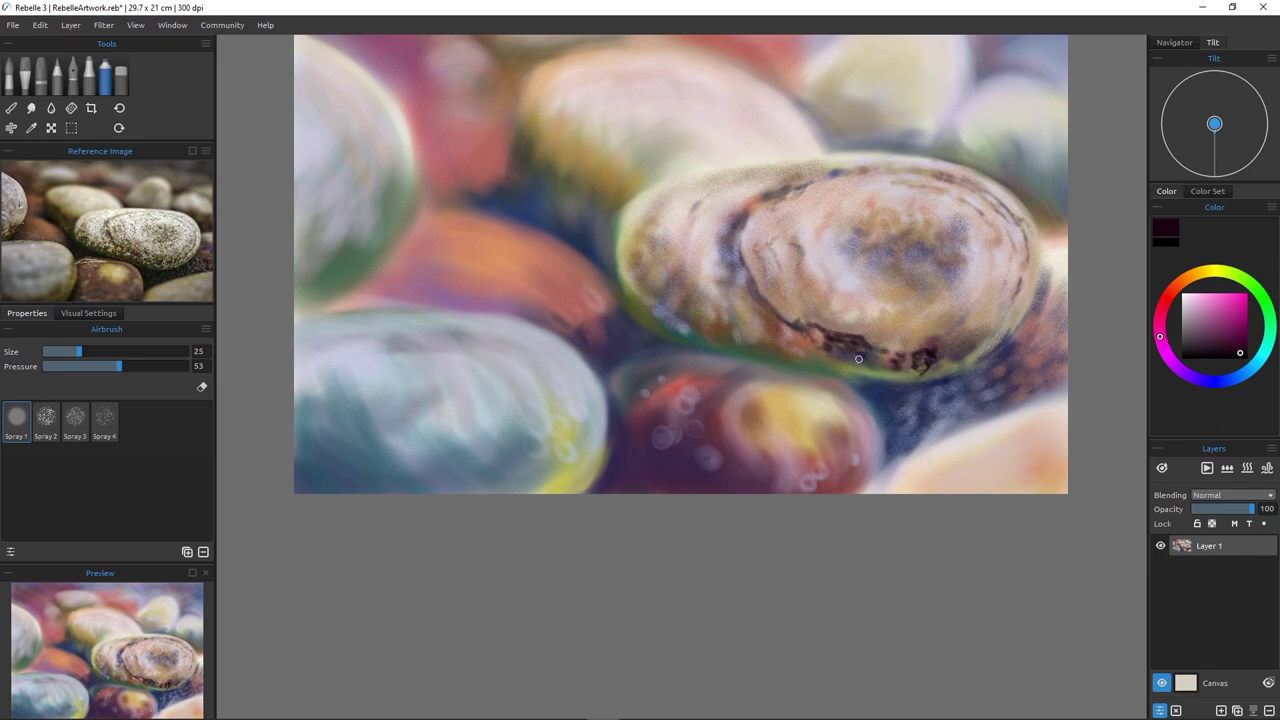
Choose Spray 2, sample a pale pink from the speckled stone, and spray light flecks around the dark cracks on its lower edge.
click(46, 418)
alt+click(953, 249)
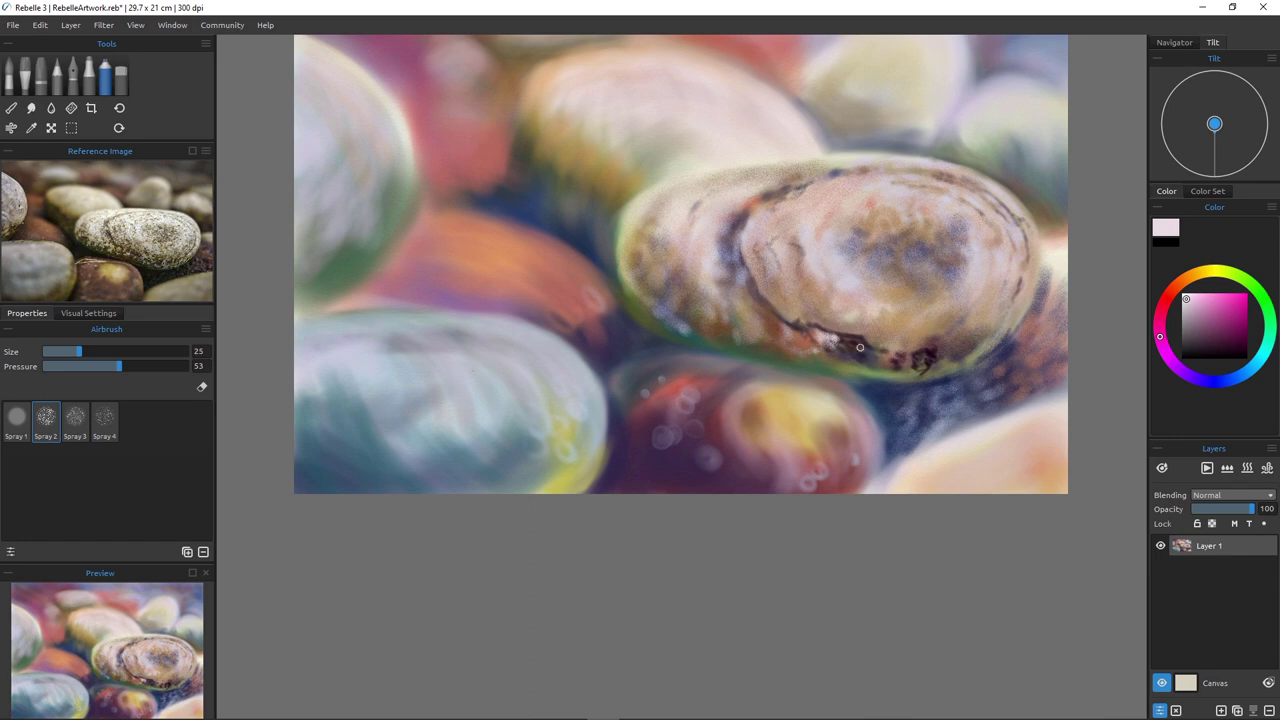
mouse_move(860, 347)
mouse_down()
mouse_move(851, 361)
mouse_move(851, 341)
mouse_up()
drag(892, 354, 903, 372)
mouse_move(929, 364)
mouse_down()
mouse_move(924, 351)
mouse_move(938, 373)
mouse_move(922, 366)
mouse_up()
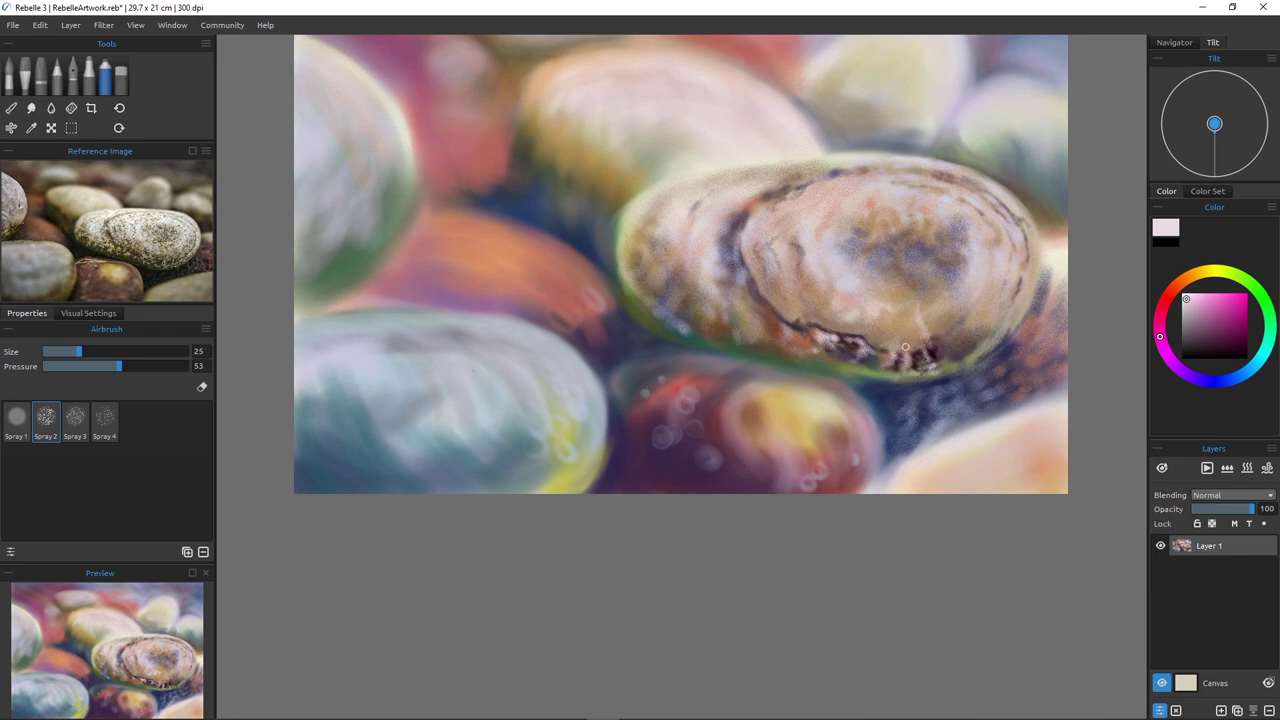
Spray pale pink flecks over the speckled stone's lower centre, lower left edge and ringed upper surface.
drag(905, 305, 908, 282)
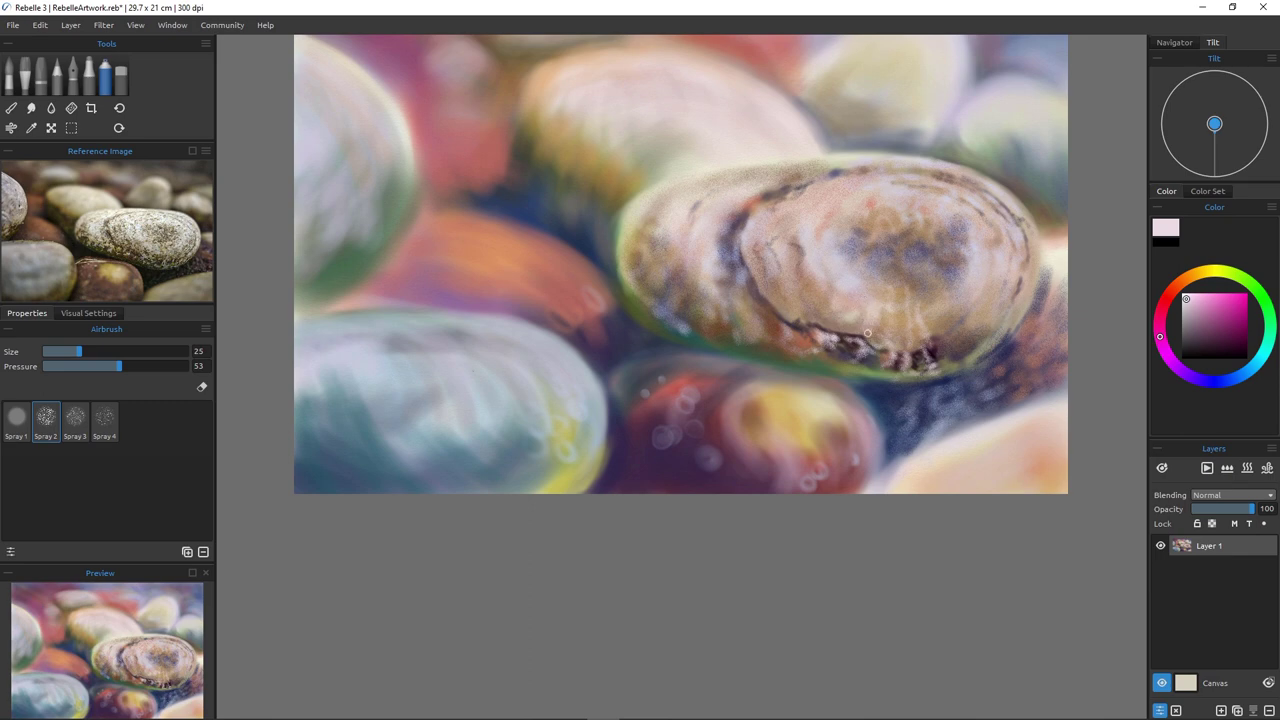
mouse_move(851, 316)
mouse_down()
mouse_move(813, 316)
mouse_move(762, 341)
mouse_move(745, 271)
mouse_move(740, 334)
mouse_move(737, 319)
mouse_move(763, 312)
mouse_move(749, 333)
mouse_move(781, 320)
mouse_move(776, 346)
mouse_move(717, 308)
mouse_move(691, 341)
mouse_move(715, 315)
mouse_move(729, 325)
mouse_move(706, 322)
mouse_move(723, 326)
mouse_move(717, 314)
mouse_move(746, 333)
mouse_move(668, 308)
mouse_up()
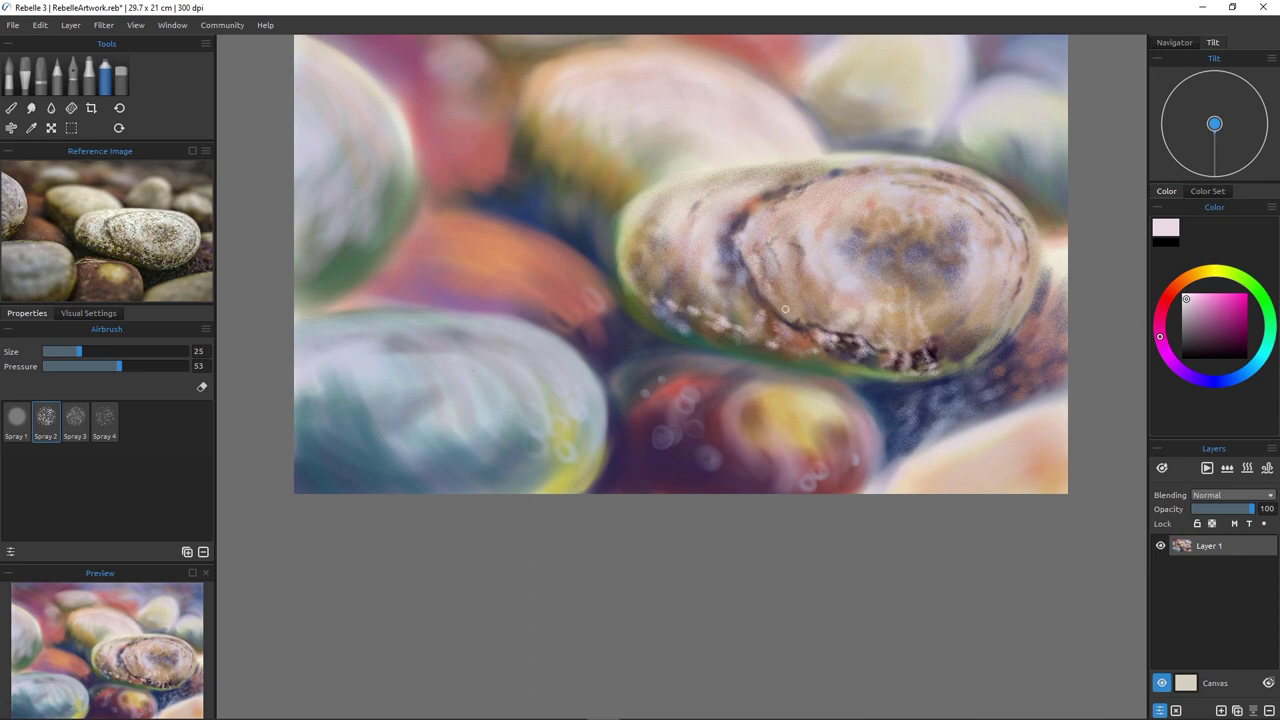
right_click(821, 193)
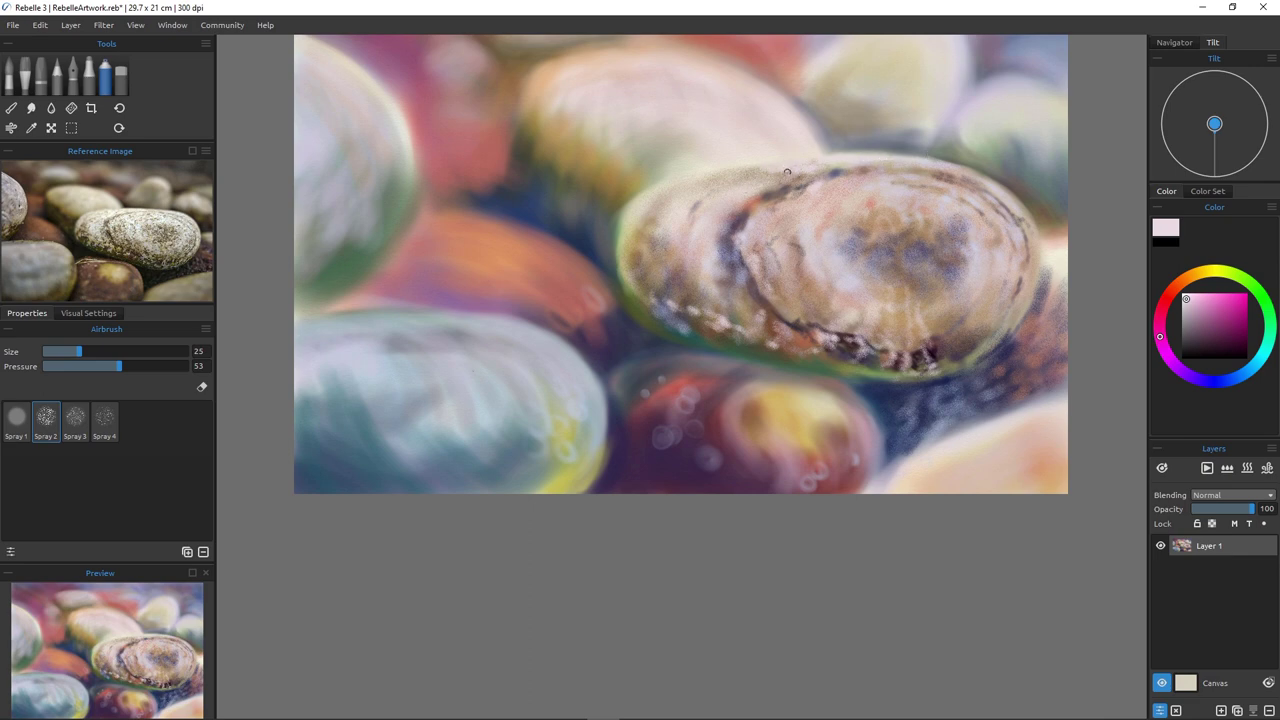
mouse_move(746, 175)
mouse_down()
mouse_move(780, 182)
mouse_move(758, 189)
mouse_up()
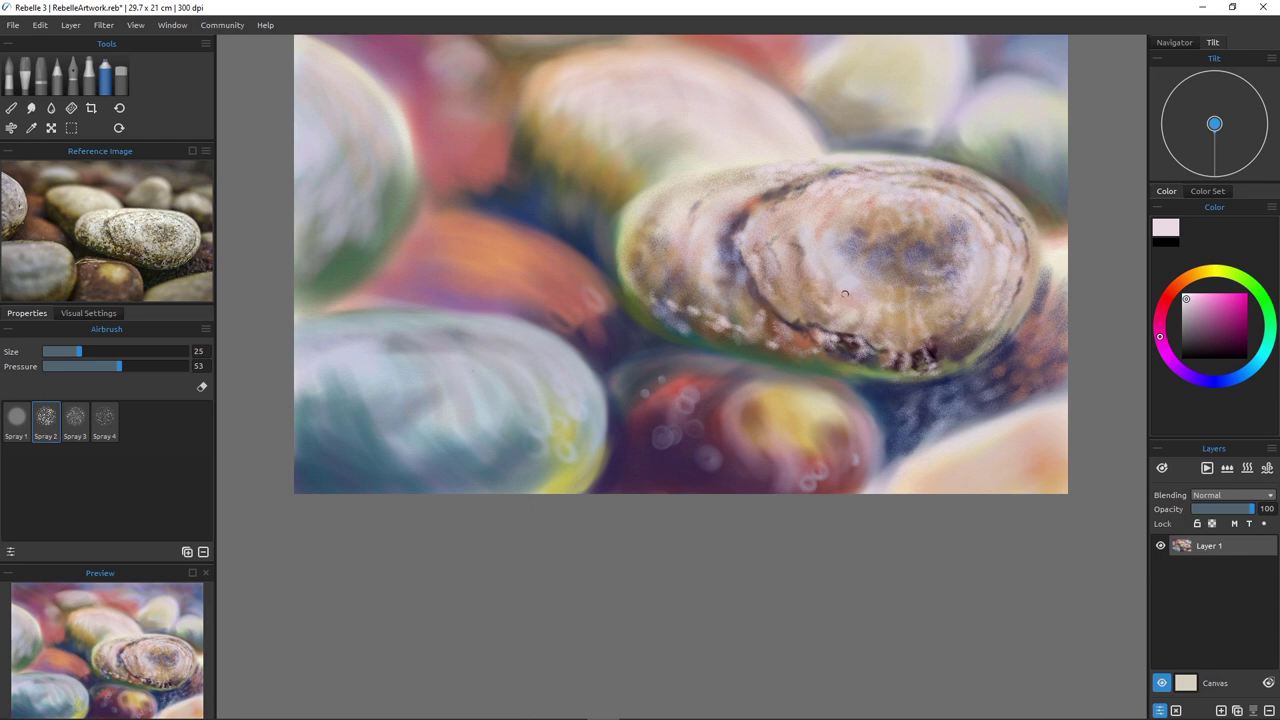
Choose a very dark indigo, shade the gap beneath the speckled stone, and extend it around the red stone at size 40.
alt+click(840, 356)
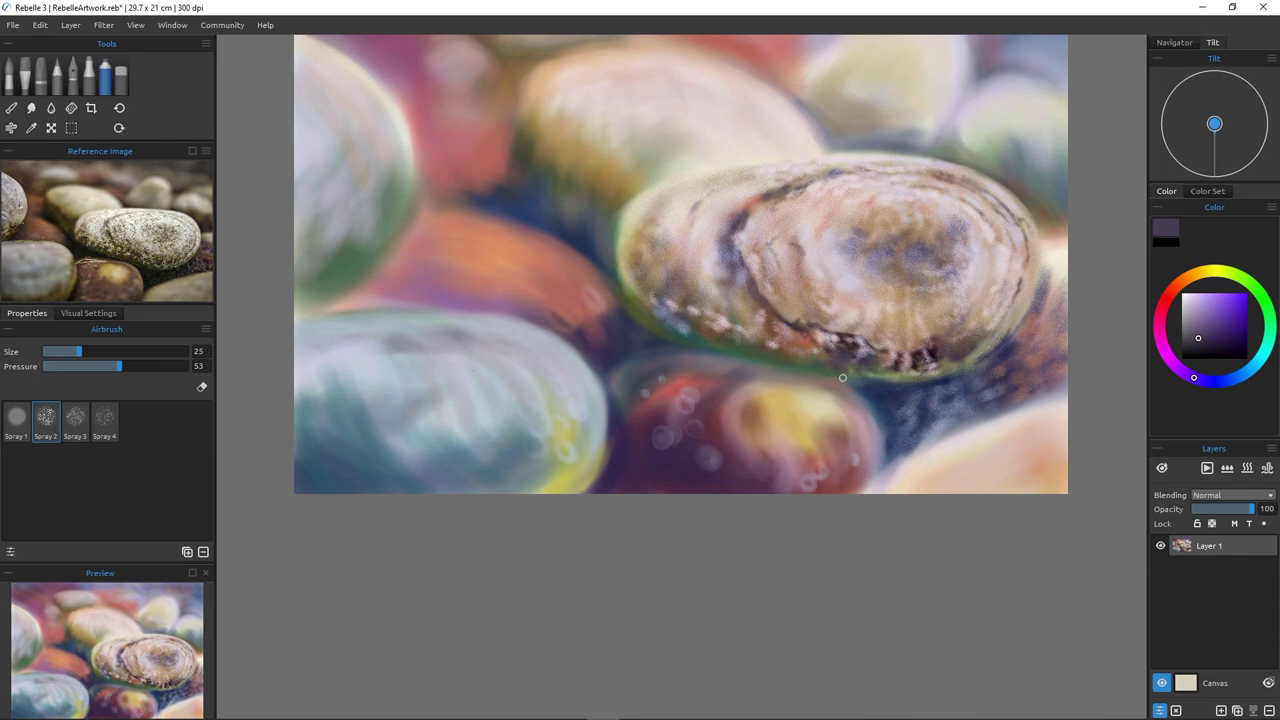
click(1237, 352)
mouse_move(832, 375)
mouse_down()
mouse_move(812, 370)
mouse_move(837, 376)
mouse_up()
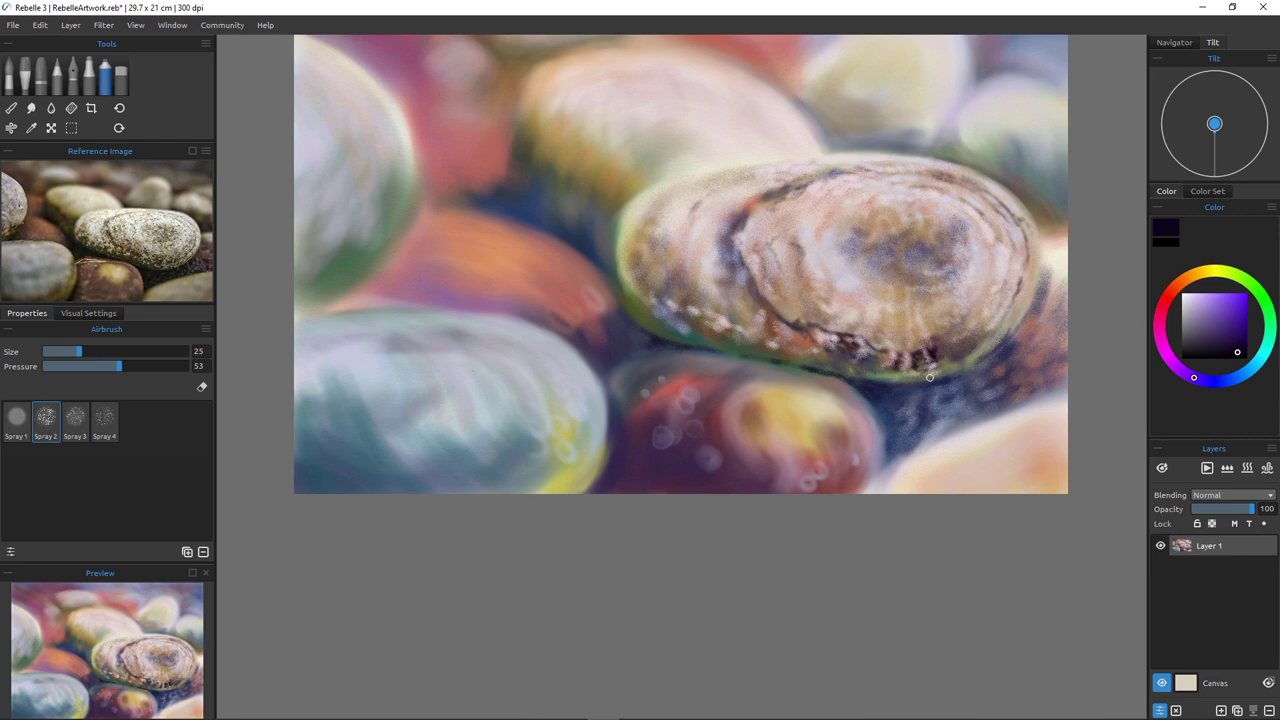
key(])
key(])
key(])
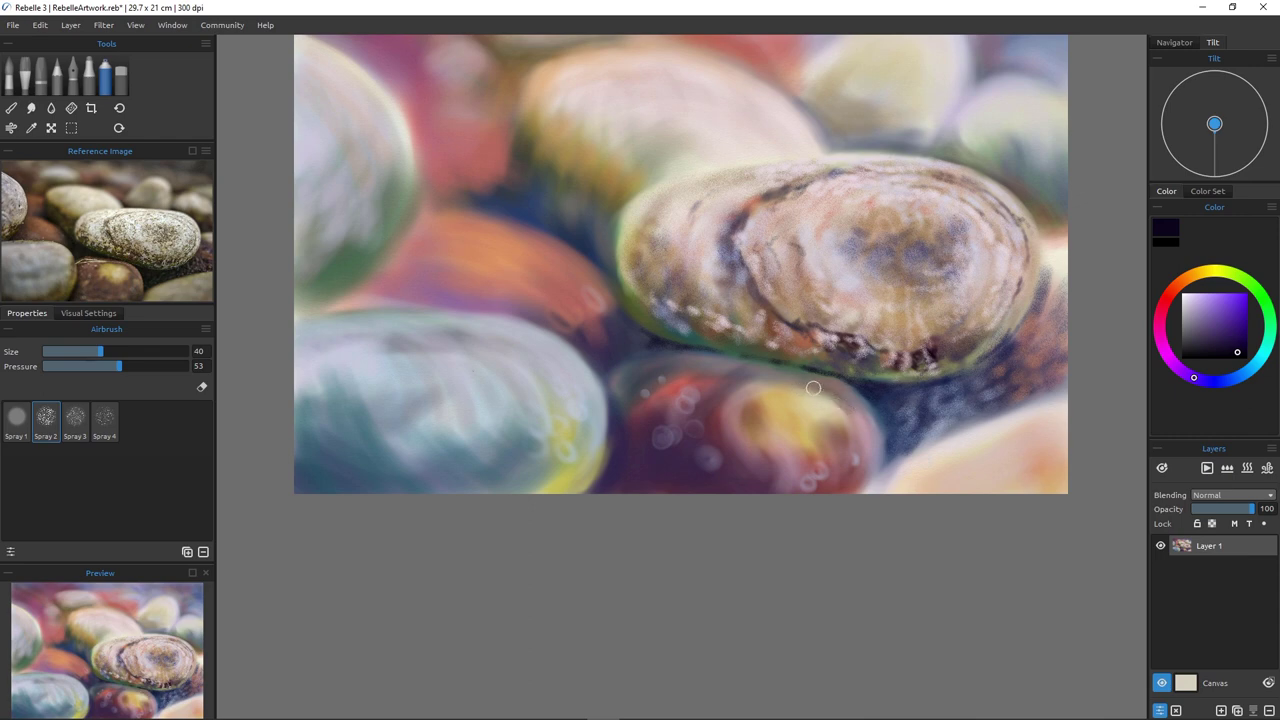
mouse_move(854, 414)
mouse_down()
mouse_move(887, 400)
mouse_move(898, 417)
mouse_move(926, 413)
mouse_move(897, 470)
mouse_up()
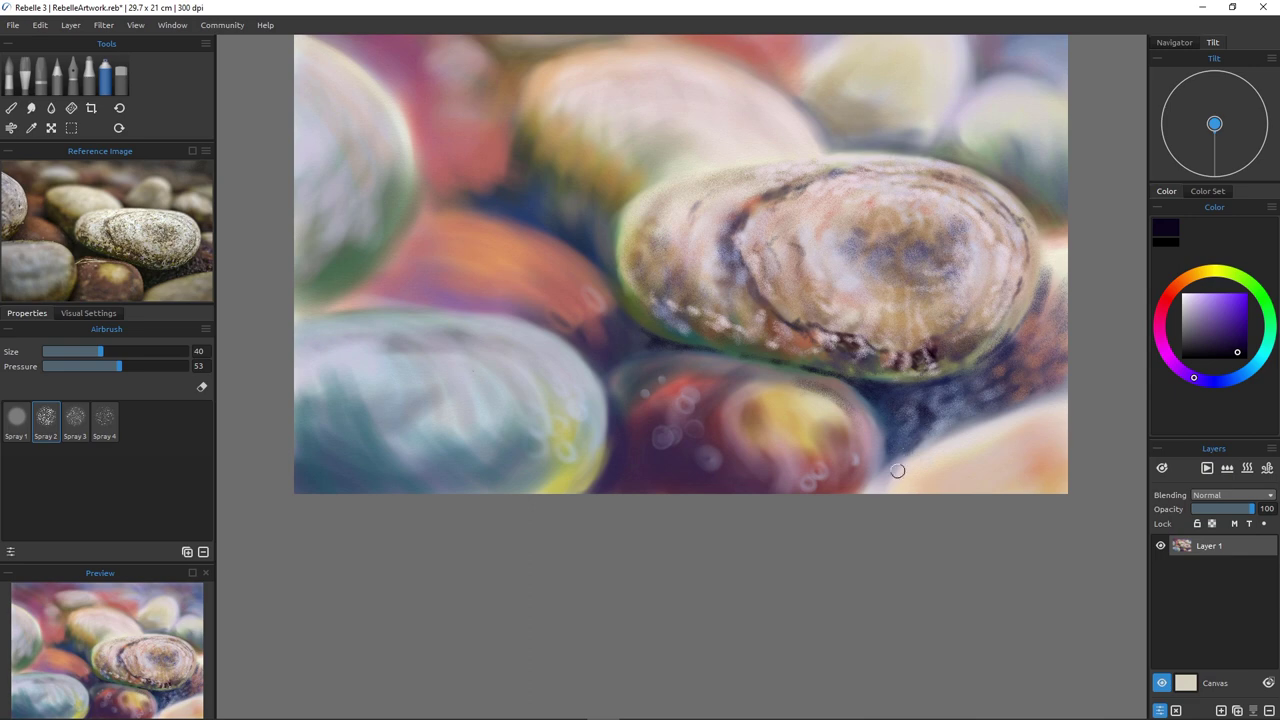
Undo the stroke on the left grey stone, choose a dark red, and spray red speckles on its lower right side.
drag(374, 257, 364, 272)
key(ctrl+z)
click(1167, 296)
click(1233, 323)
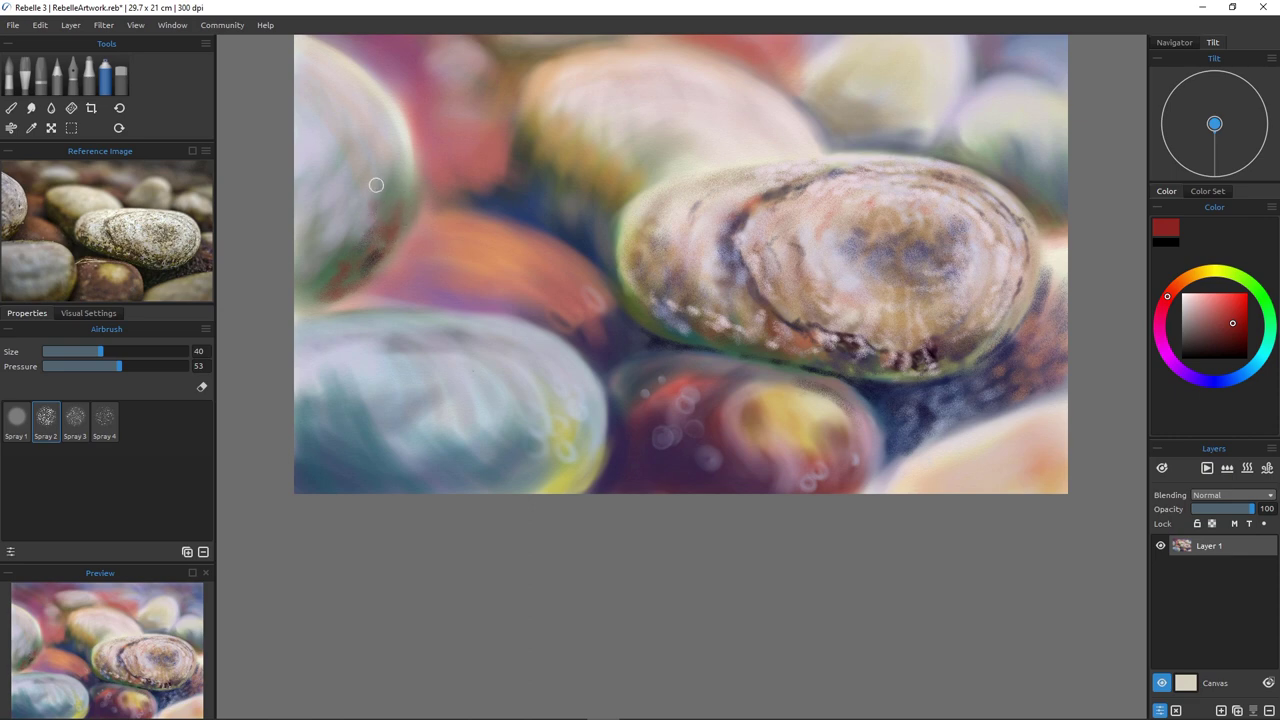
alt+click(371, 251)
drag(399, 194, 373, 257)
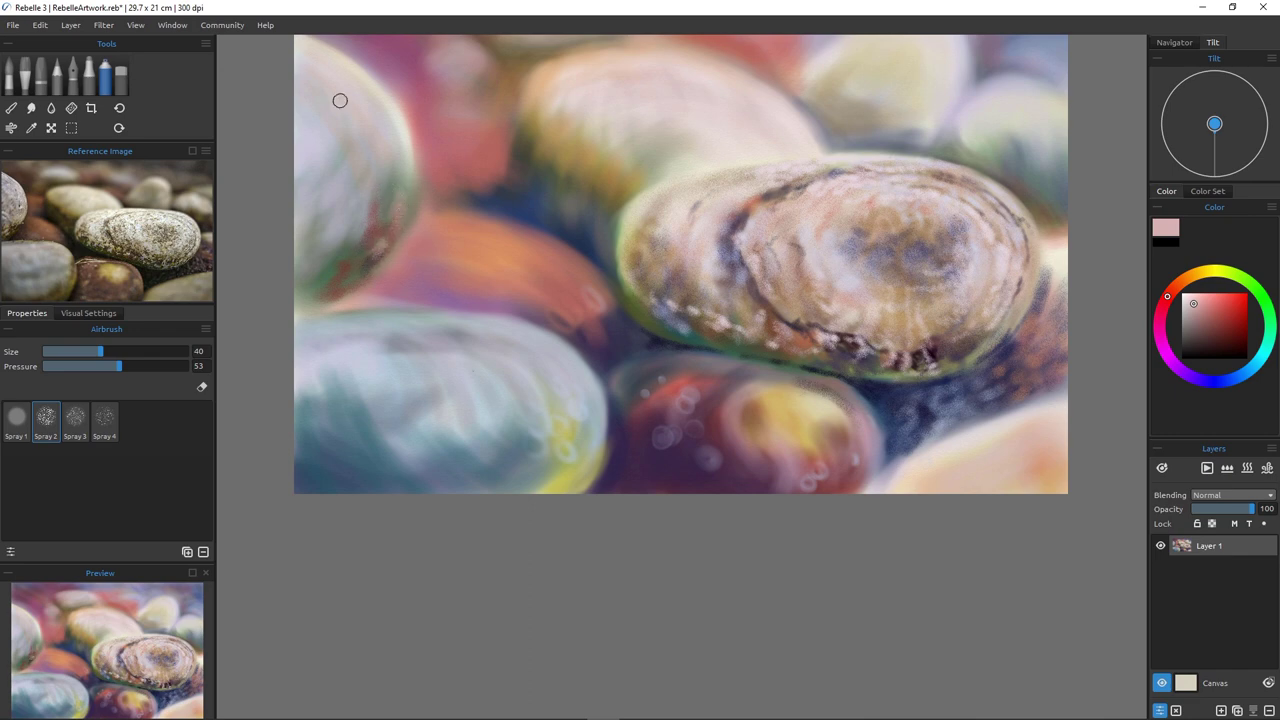
Choose a pale pink, set the airbrush size to 25, and spray curved highlights along the left grey stone's right side.
mouse_move(397, 168)
mouse_down()
mouse_move(403, 190)
mouse_move(392, 184)
mouse_up()
key(bracketright)
alt+click(412, 136)
key(bracketleft)
key(bracketleft)
key(bracketleft)
key(bracketleft)
key(bracketleft)
key(bracketright)
key(bracketright)
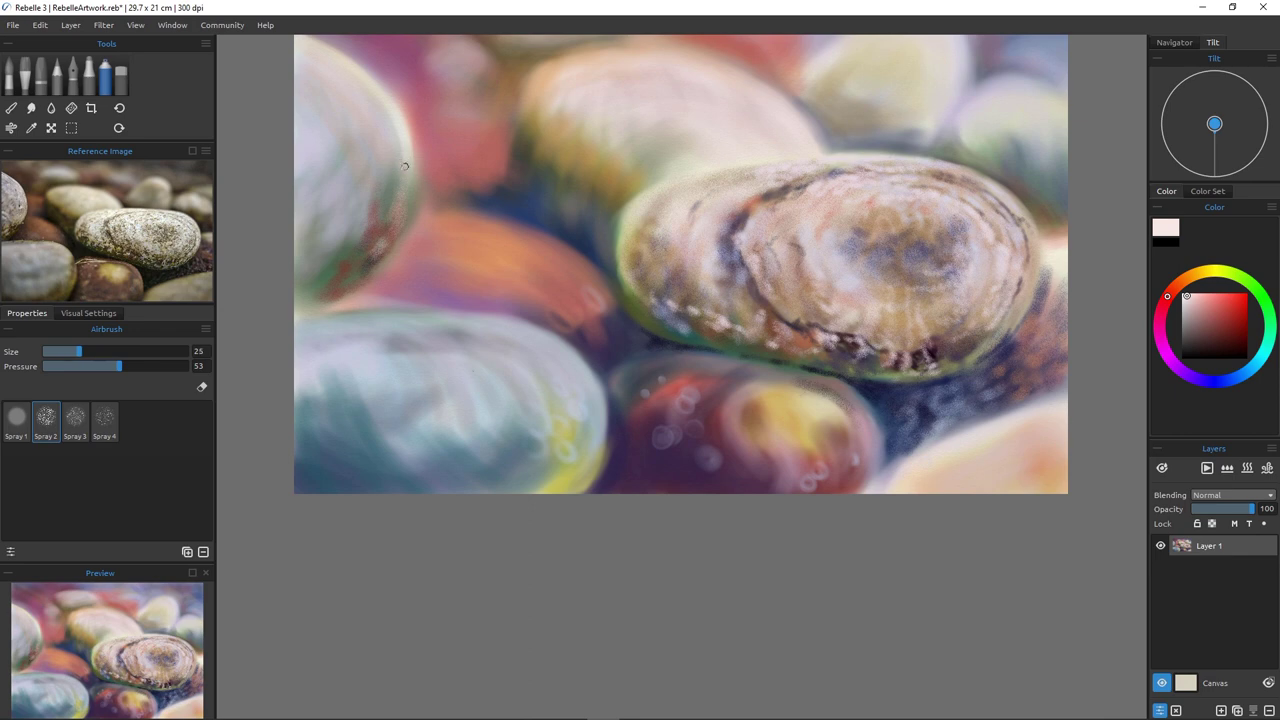
mouse_move(405, 167)
mouse_down()
mouse_move(406, 211)
mouse_move(373, 250)
mouse_up()
drag(384, 188, 374, 214)
Spray a small dark oval pit between the highlights on the left grey stone, using dark brown, dark blue and olive tones.
click(1199, 345)
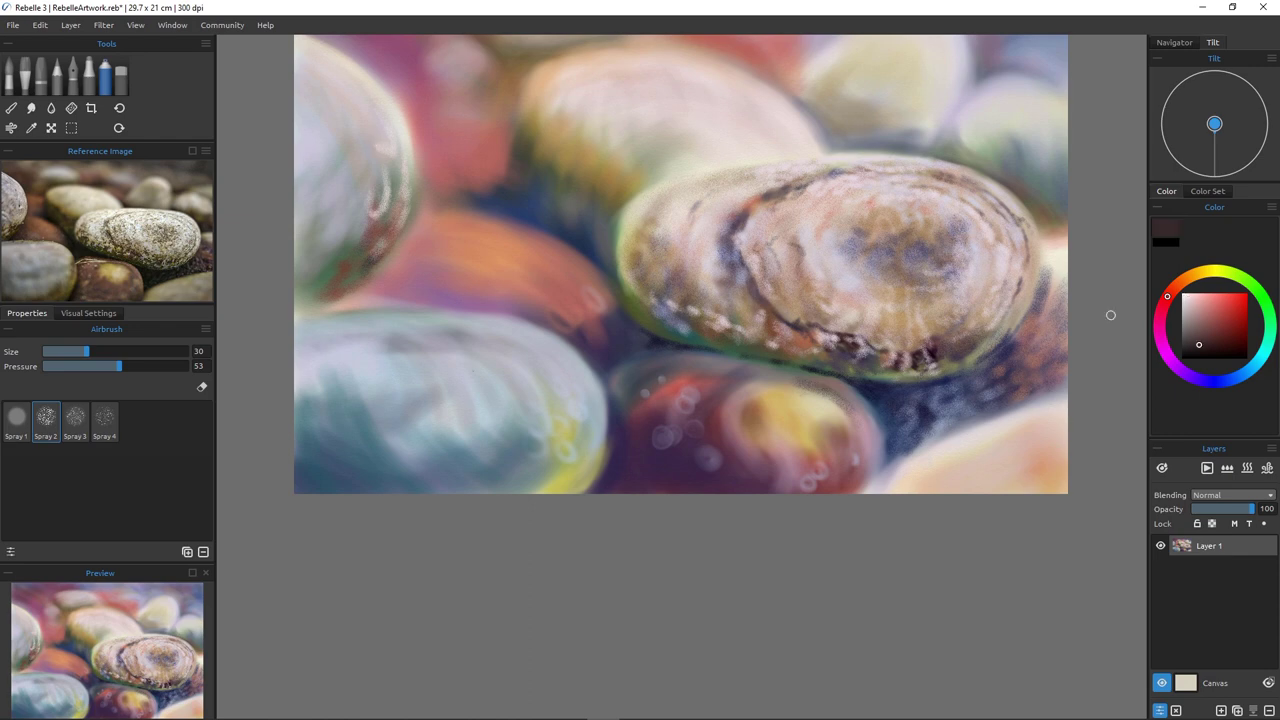
drag(379, 188, 378, 205)
click(1210, 381)
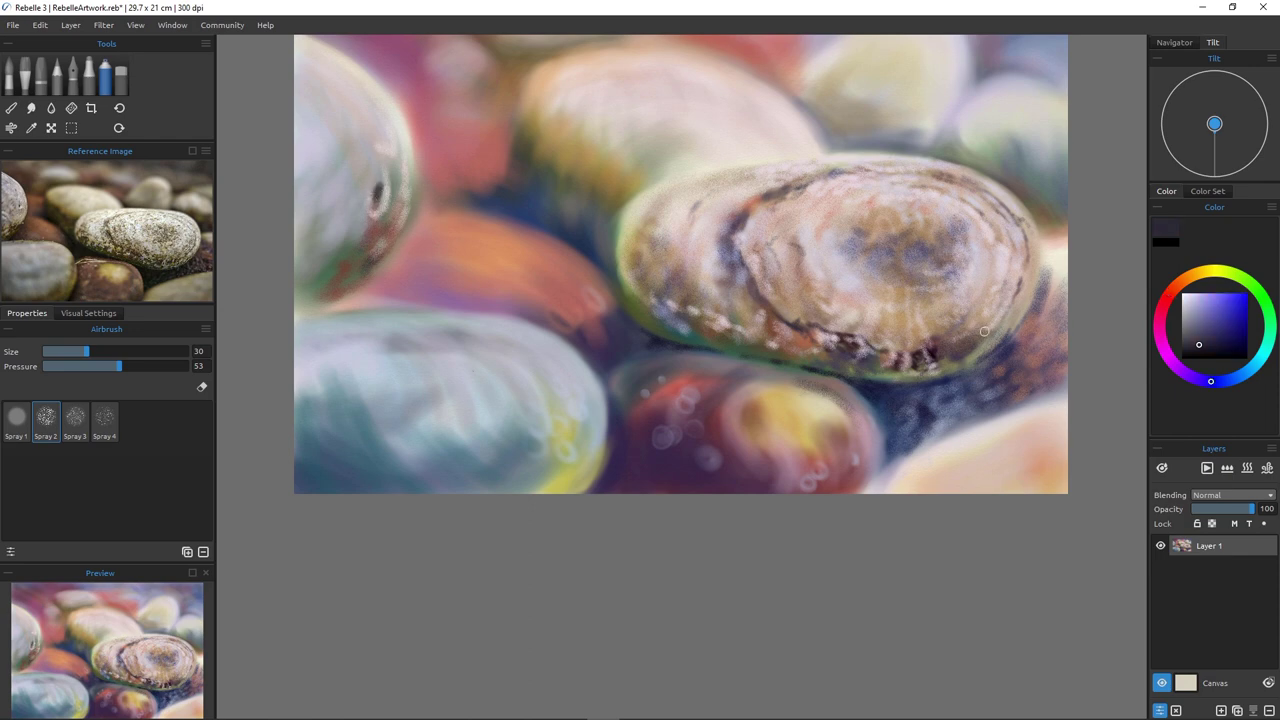
click(1211, 330)
drag(380, 183, 381, 181)
Choose an ochre with Spray 1, undo the strong strokes, and spray faint spots at pressure 7 in the dark gap beside the speckled stone.
alt+click(686, 213)
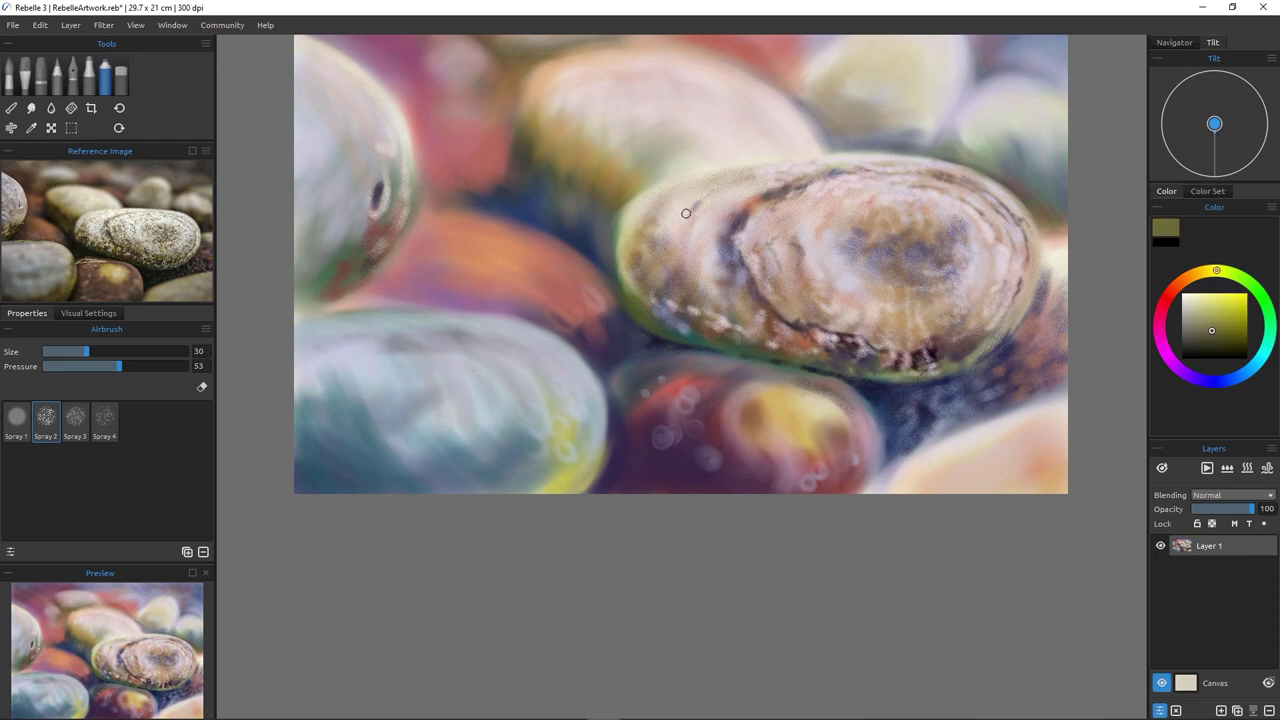
click(1196, 273)
click(1235, 312)
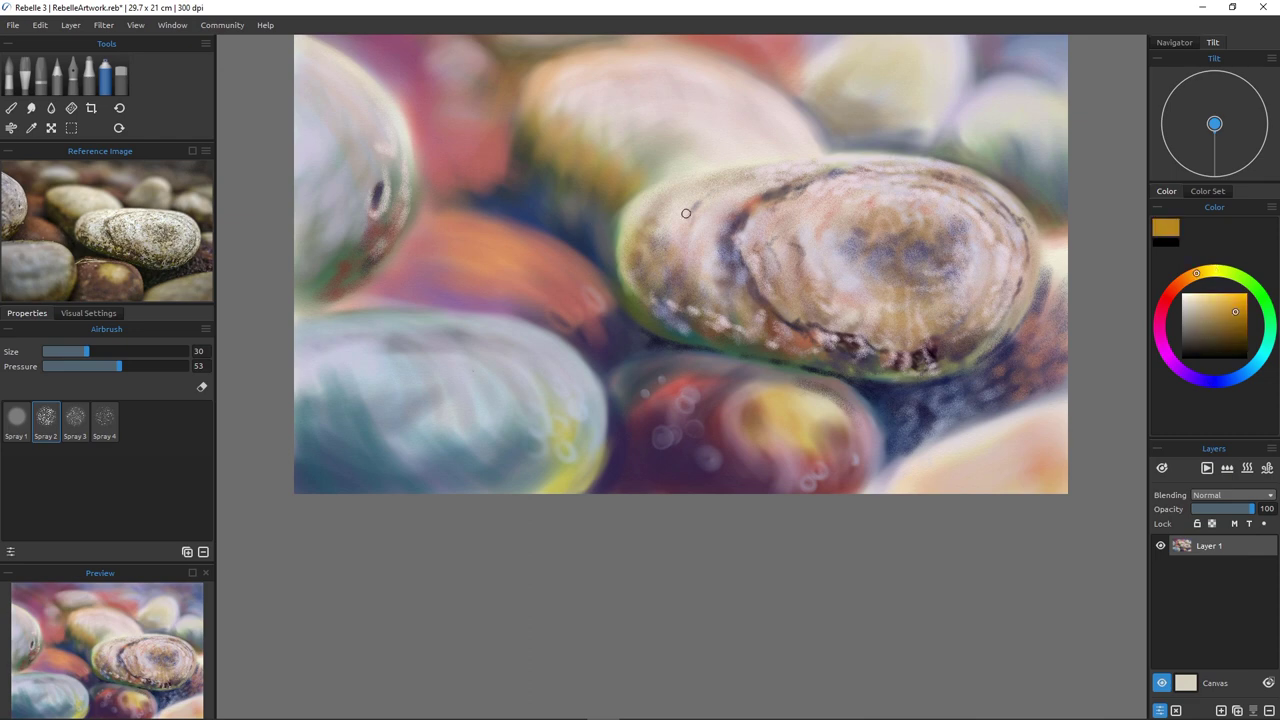
click(17, 421)
mouse_move(582, 242)
mouse_down()
mouse_move(570, 226)
mouse_move(580, 234)
mouse_up()
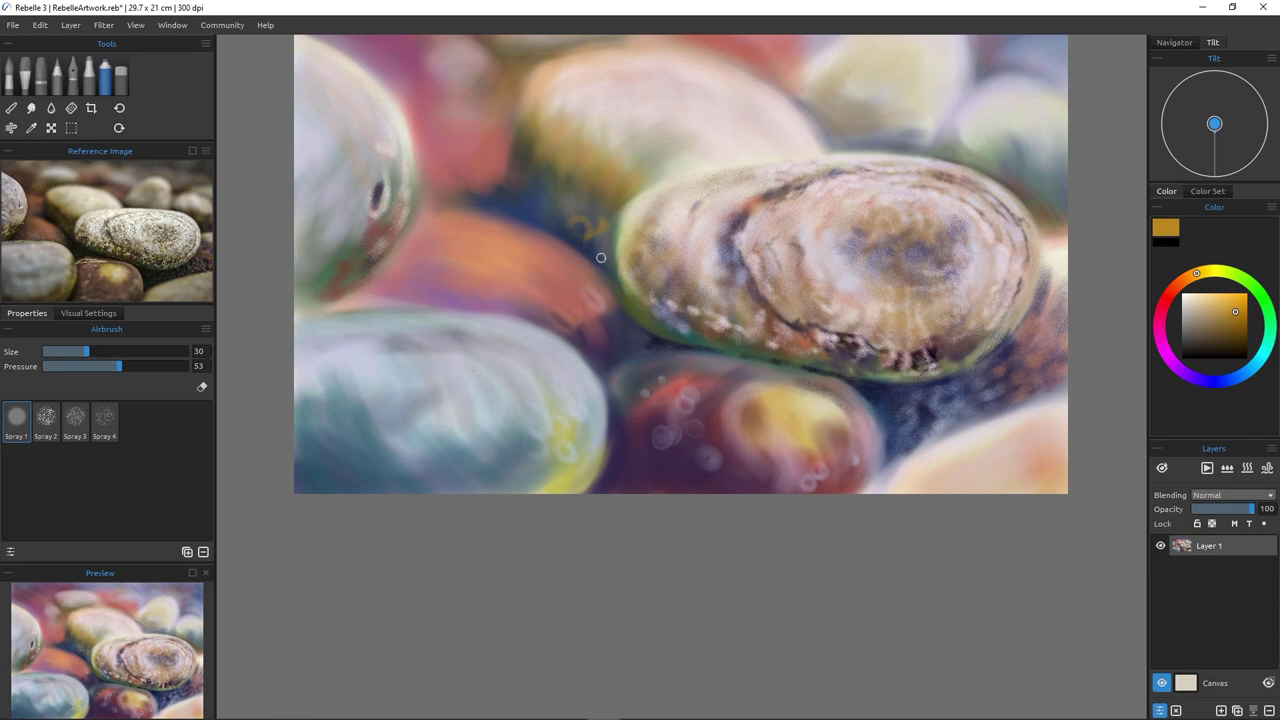
drag(119, 366, 52, 366)
key(ctrl+z)
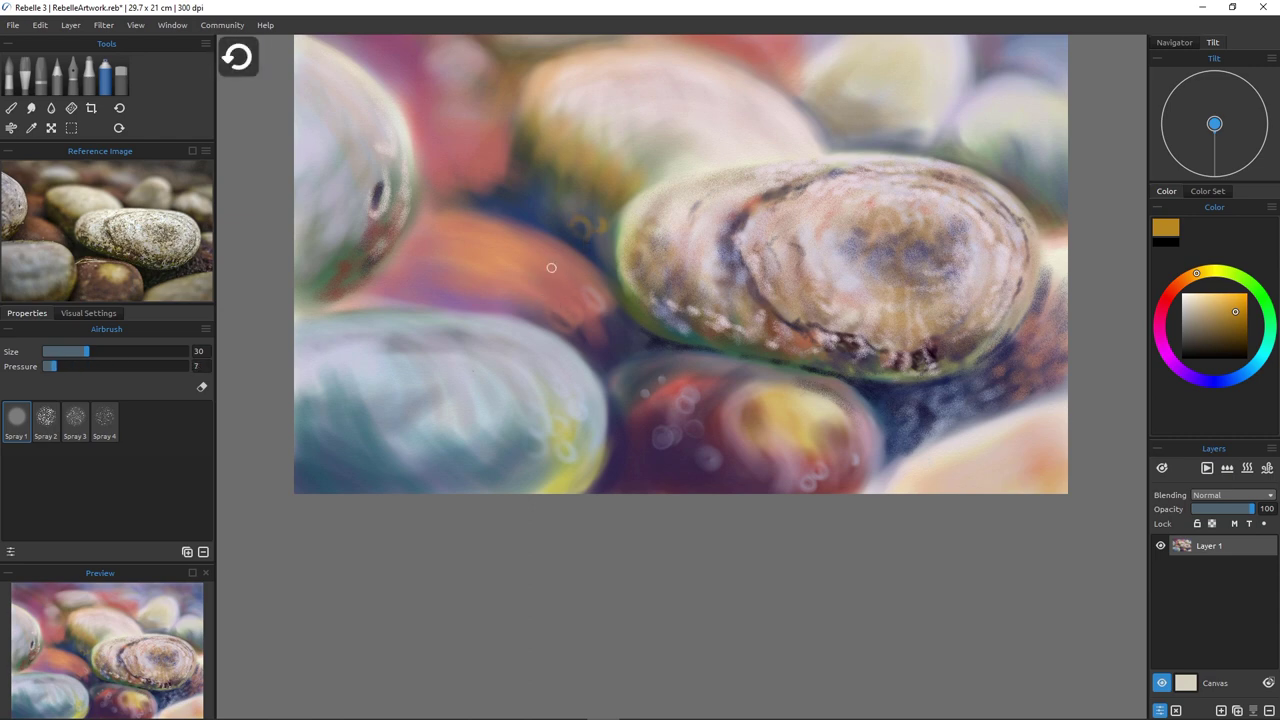
key(ctrl)
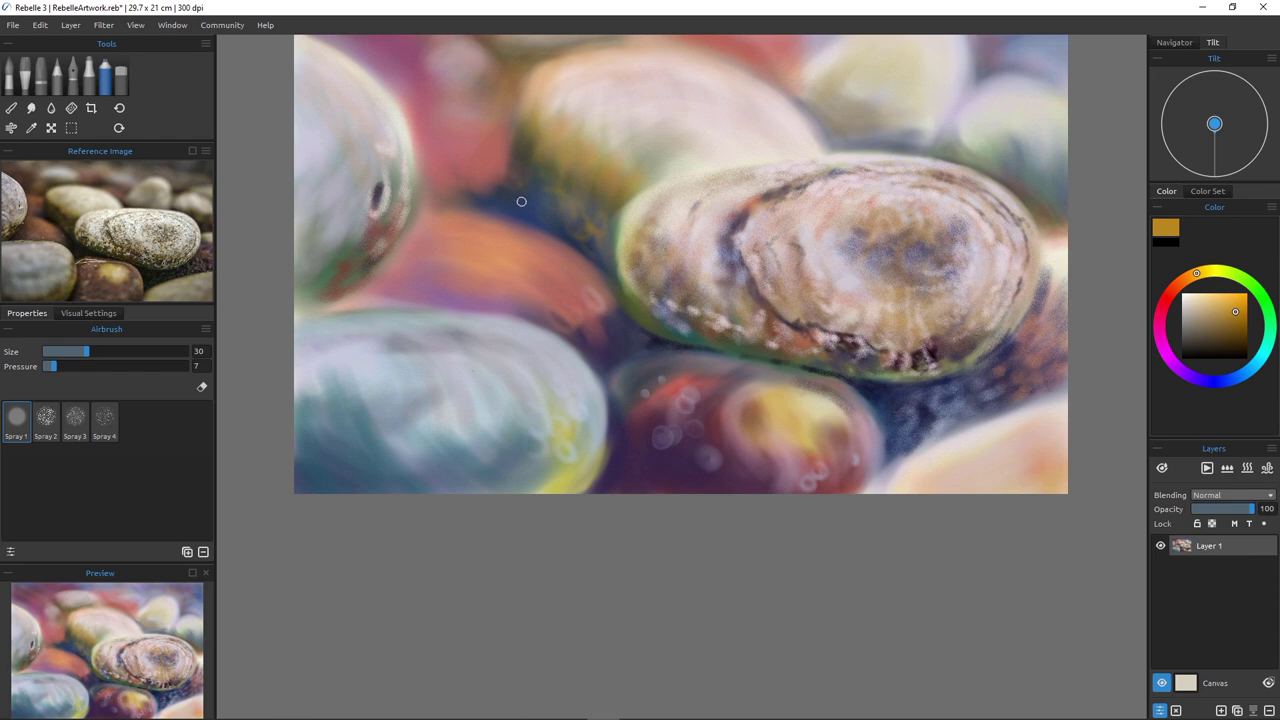
Sample dark blue tones from the shadow and softly darken the speckled stone's lower left outline.
alt+click(629, 334)
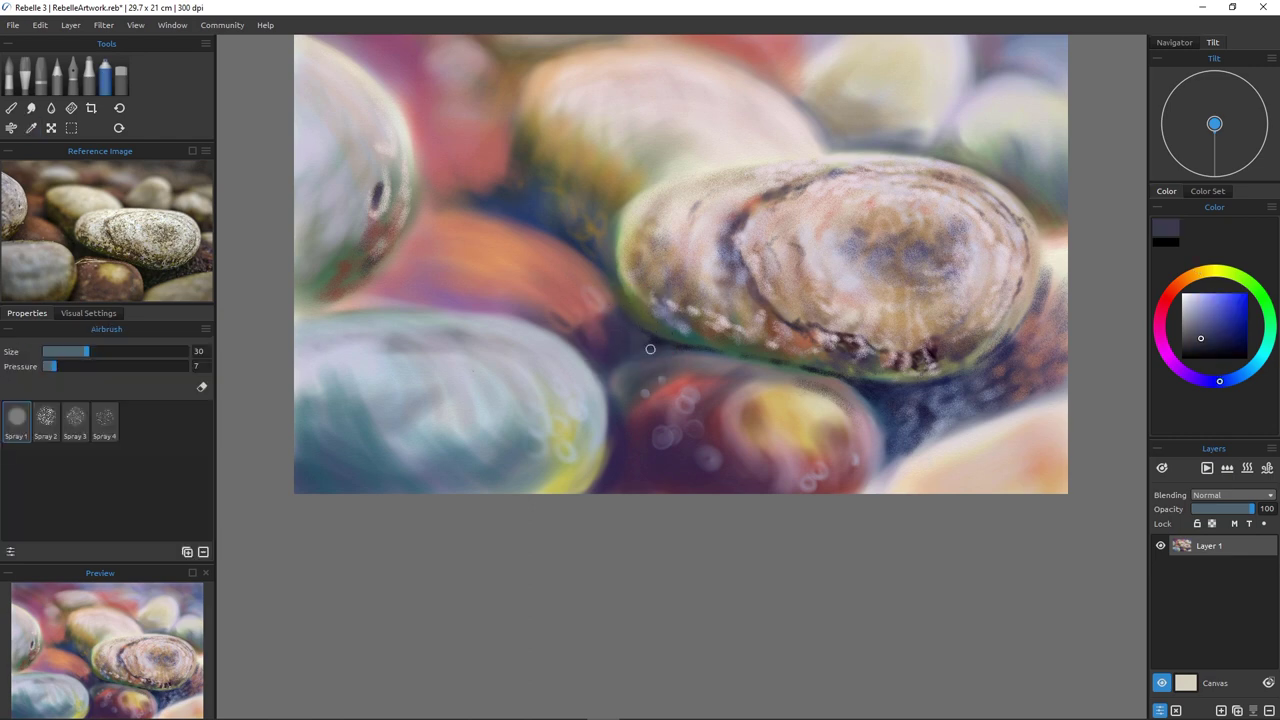
alt+click(655, 338)
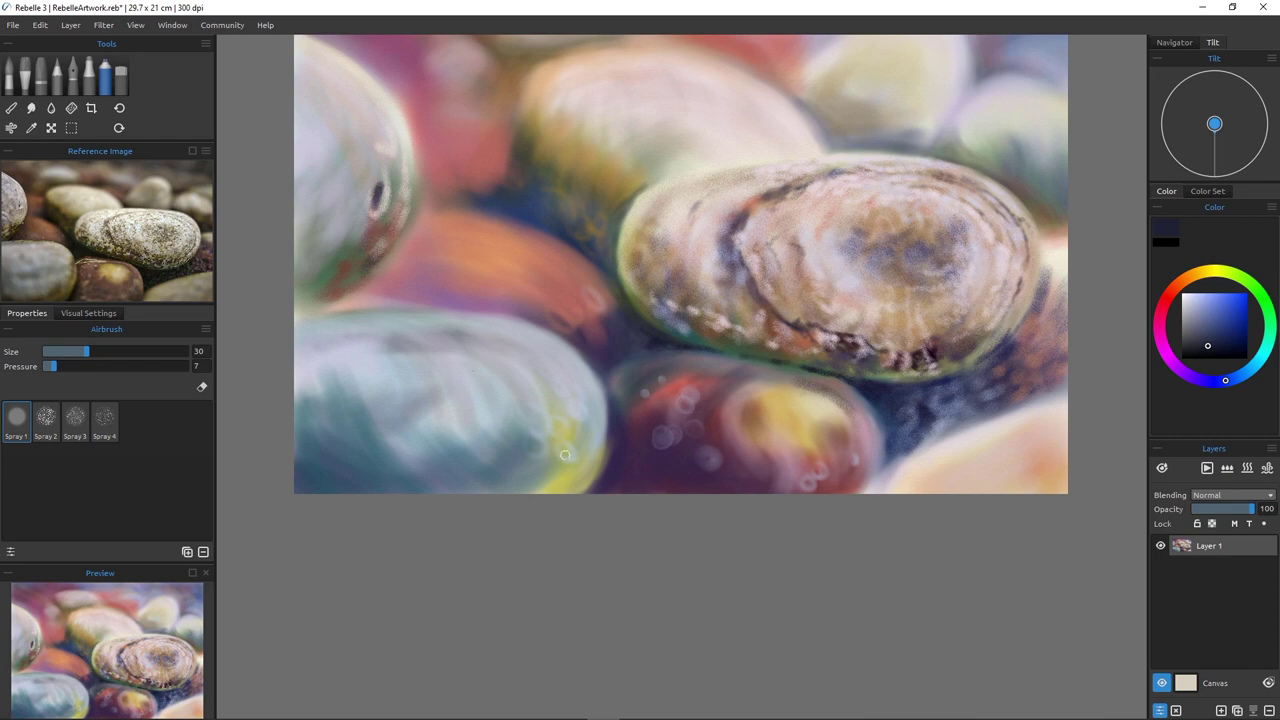
Sample pale blue, rose and mauve tones and spray bubbles on the lower left stone's yellow end and the dark red stone.
ctrl+click(576, 420)
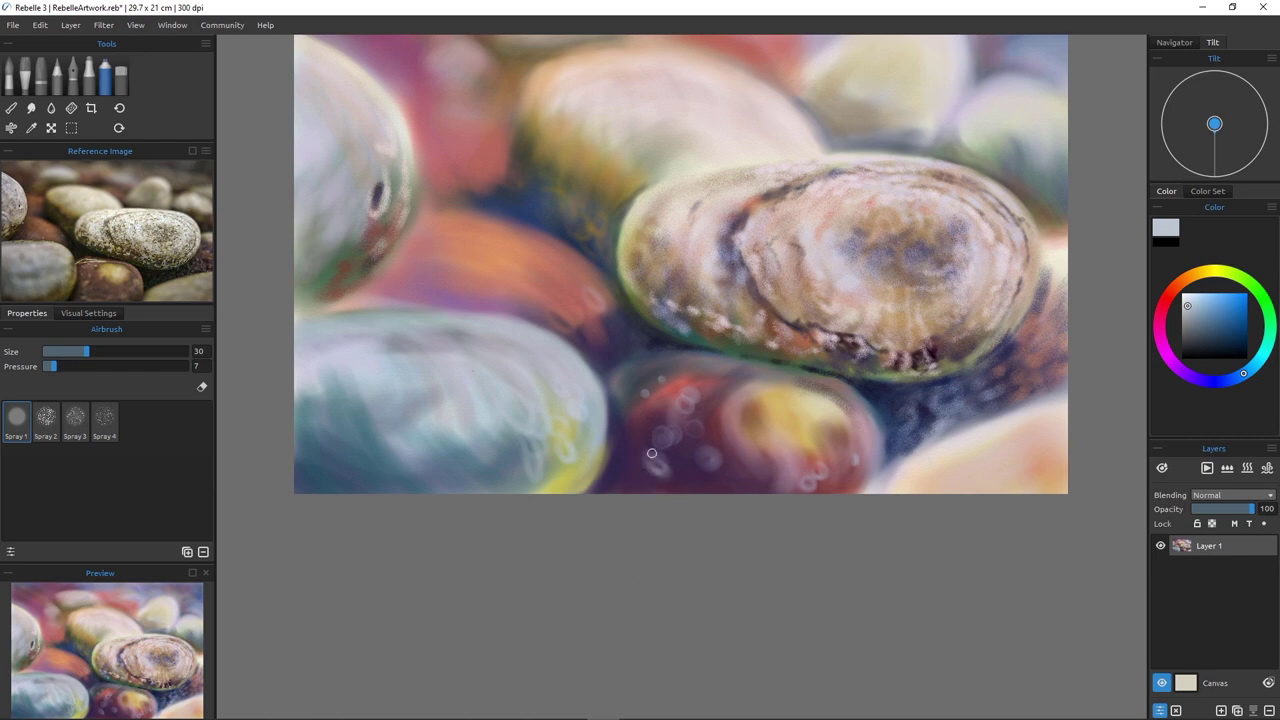
drag(655, 471, 662, 464)
alt+click(666, 397)
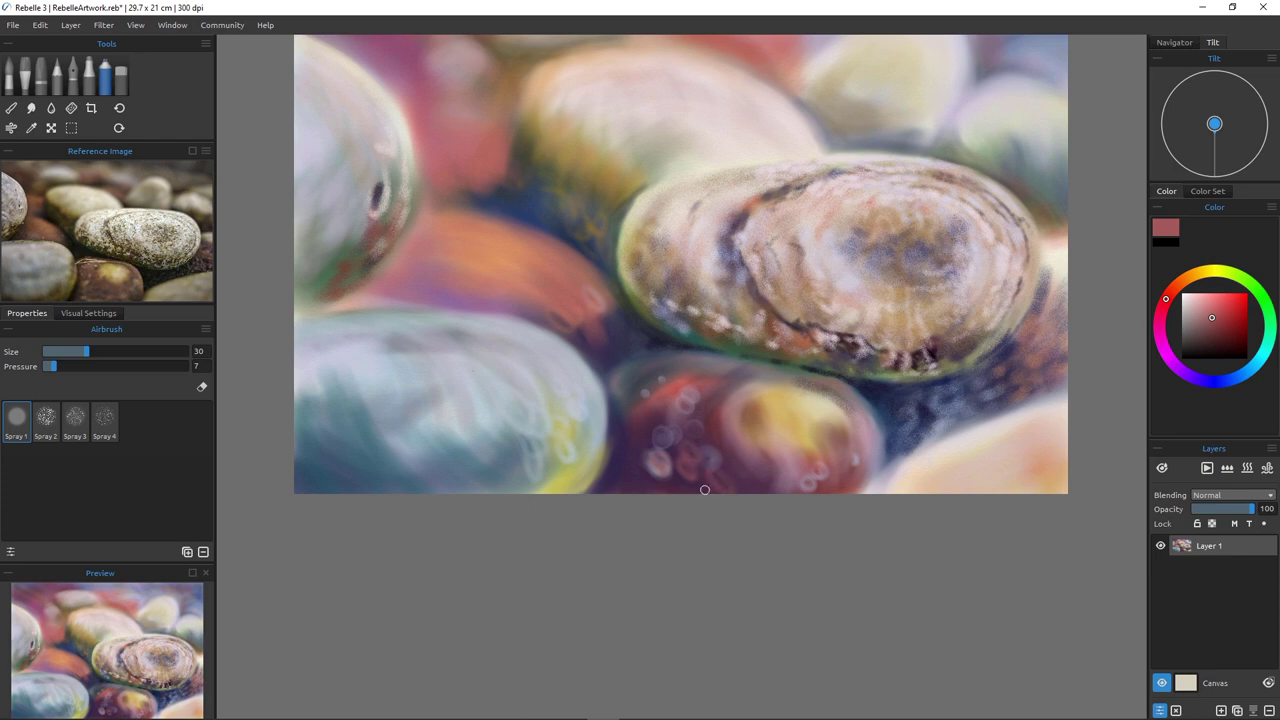
key(alt)
alt+click(734, 455)
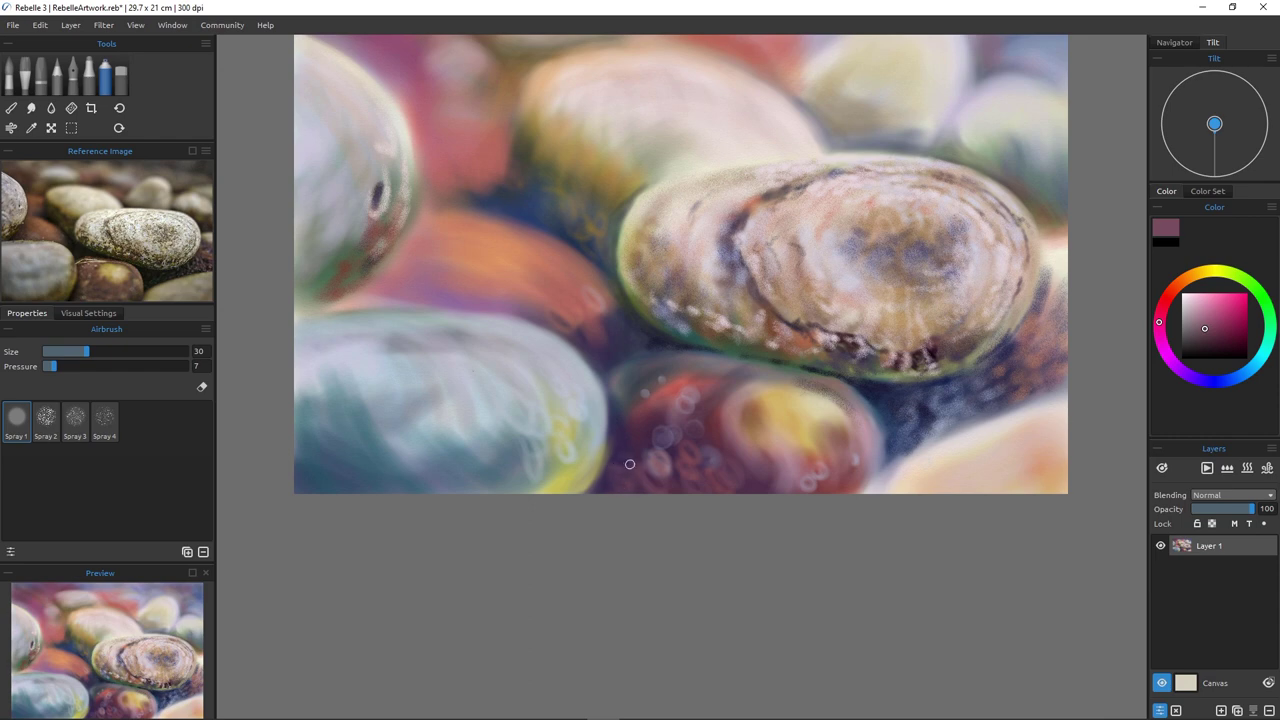
alt+click(626, 464)
mouse_move(622, 471)
mouse_down()
mouse_move(644, 499)
mouse_move(632, 448)
mouse_move(650, 457)
mouse_move(633, 440)
mouse_move(643, 453)
mouse_up()
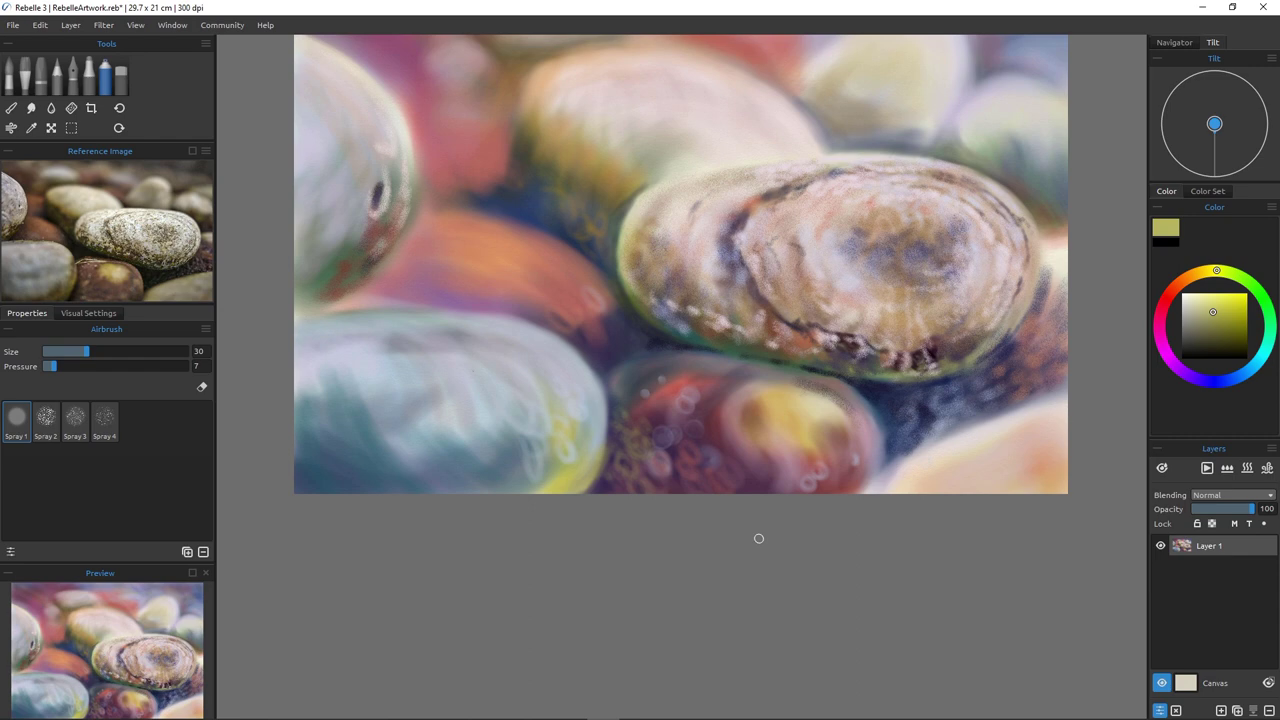
Sample a pale peach tone from the lower right stone and reduce the airbrush size for a signature.
key(alt)
alt+click(970, 467)
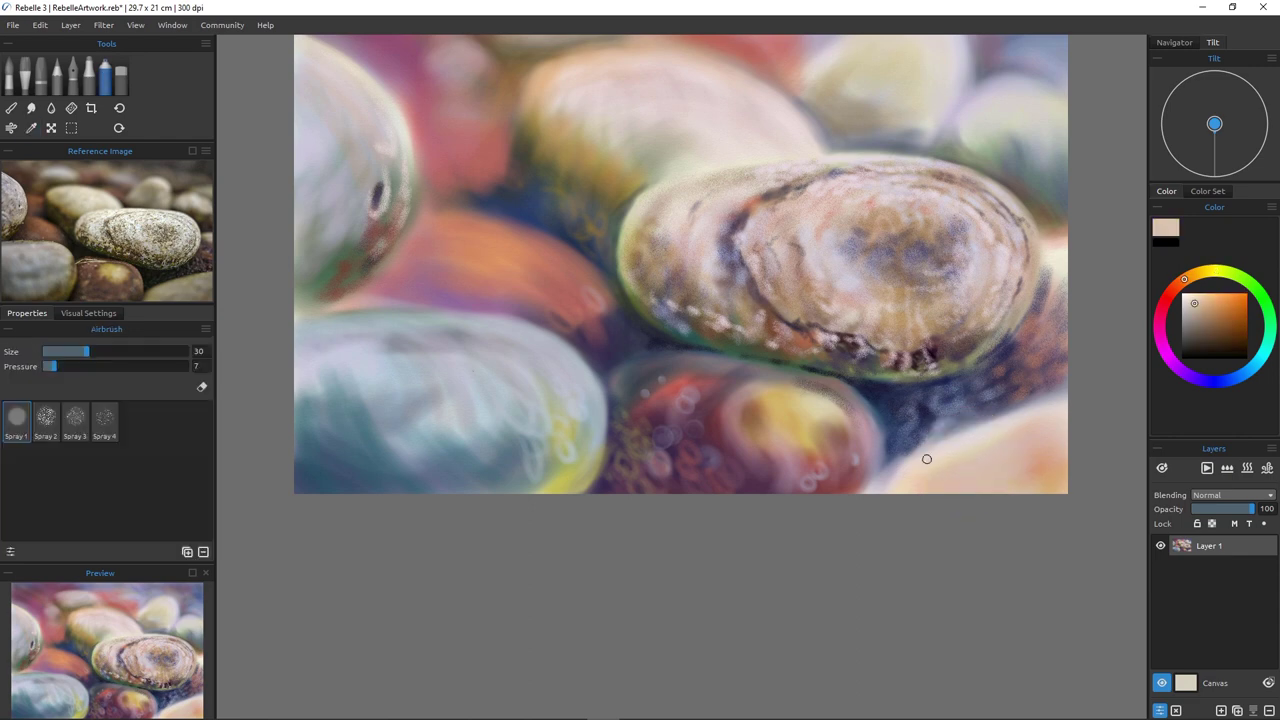
scroll(377, 487, down, 2)
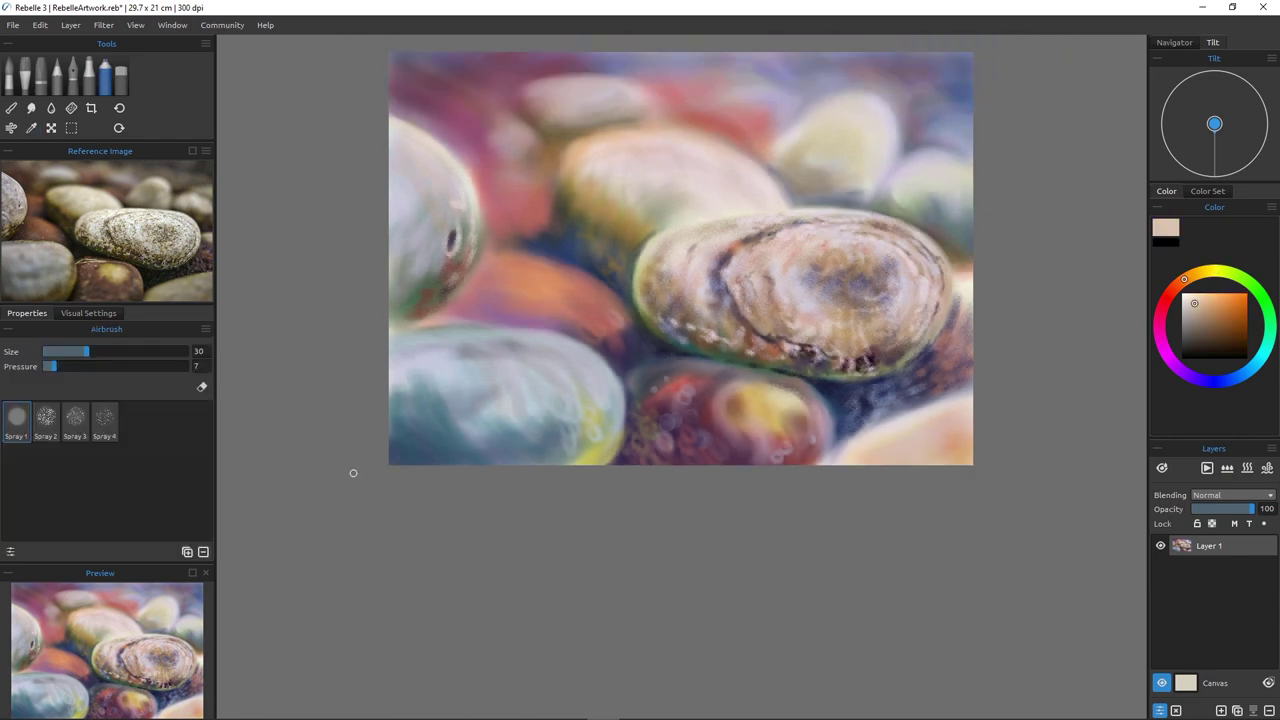
key(bracketleft)
drag(403, 447, 413, 456)
key(ctrl+z)
key(ctrl+z)
Set the airbrush size to 14 and sign the artist's name in pale peach in the painting's lower left corner.
key(bracketleft)
key(bracketleft)
key(bracketleft)
key(bracketleft)
key(bracketleft)
key(bracketleft)
key(bracketleft)
drag(652, 456, 688, 460)
drag(652, 396, 641, 498)
scroll(640, 503, down, 3)
scroll(629, 463, up, 1)
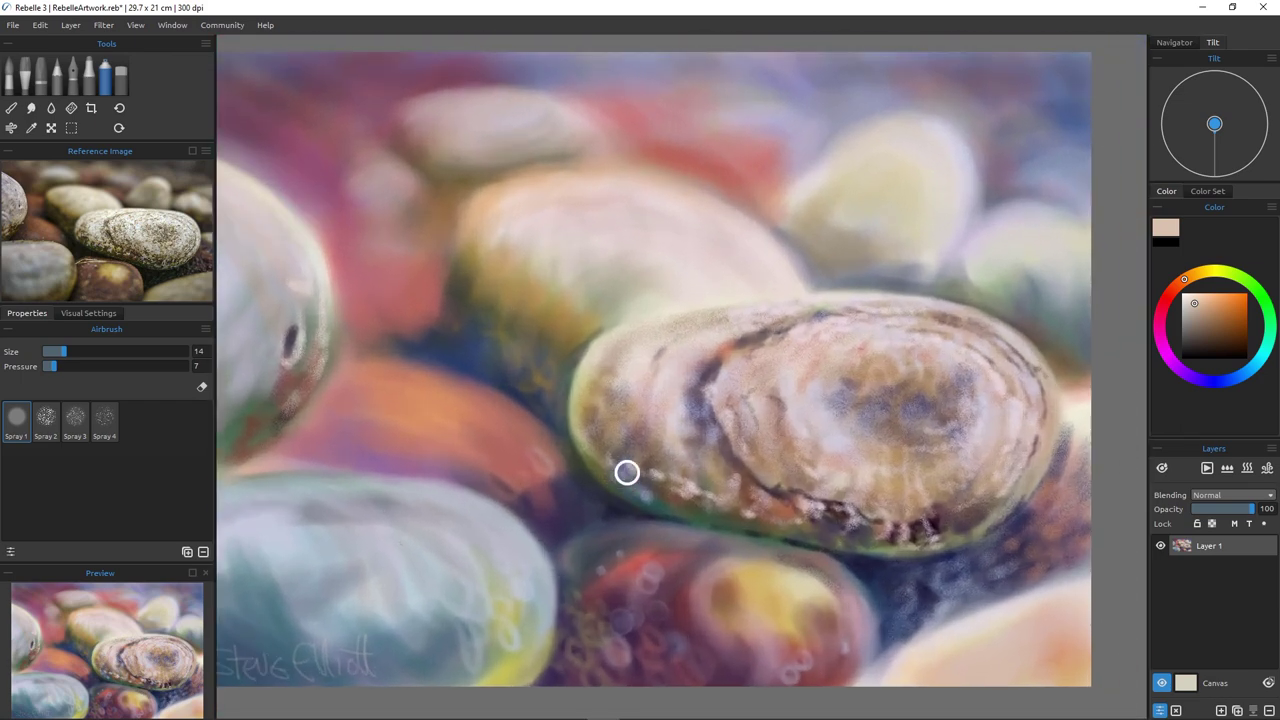
scroll(626, 469, down, 1)
scroll(626, 472, up, 2)
scroll(634, 506, down, 1)
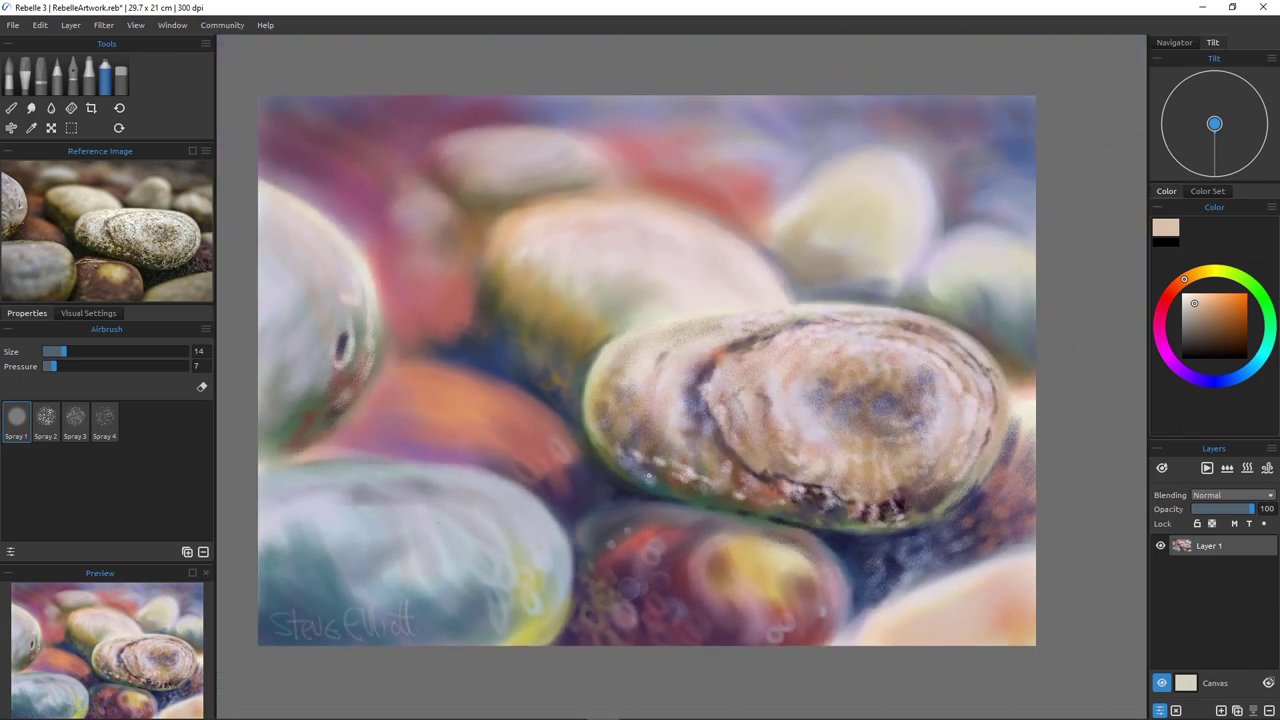